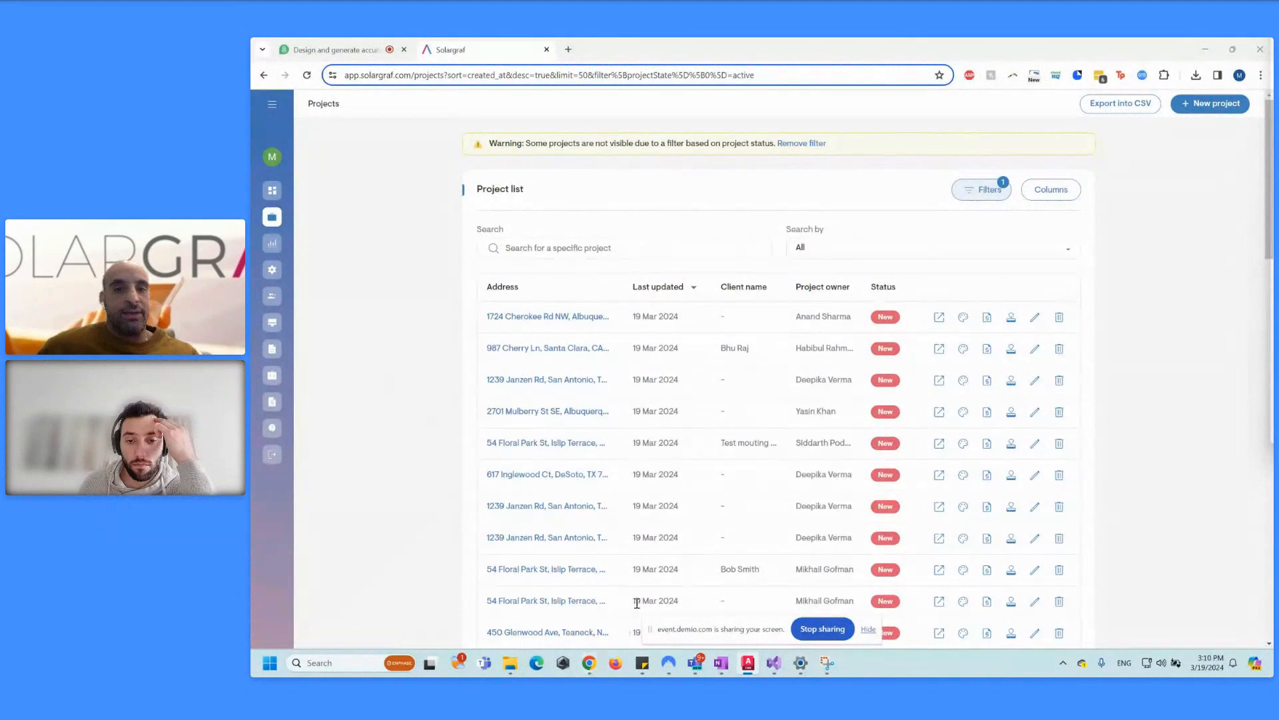
drag(650, 631, 650, 641)
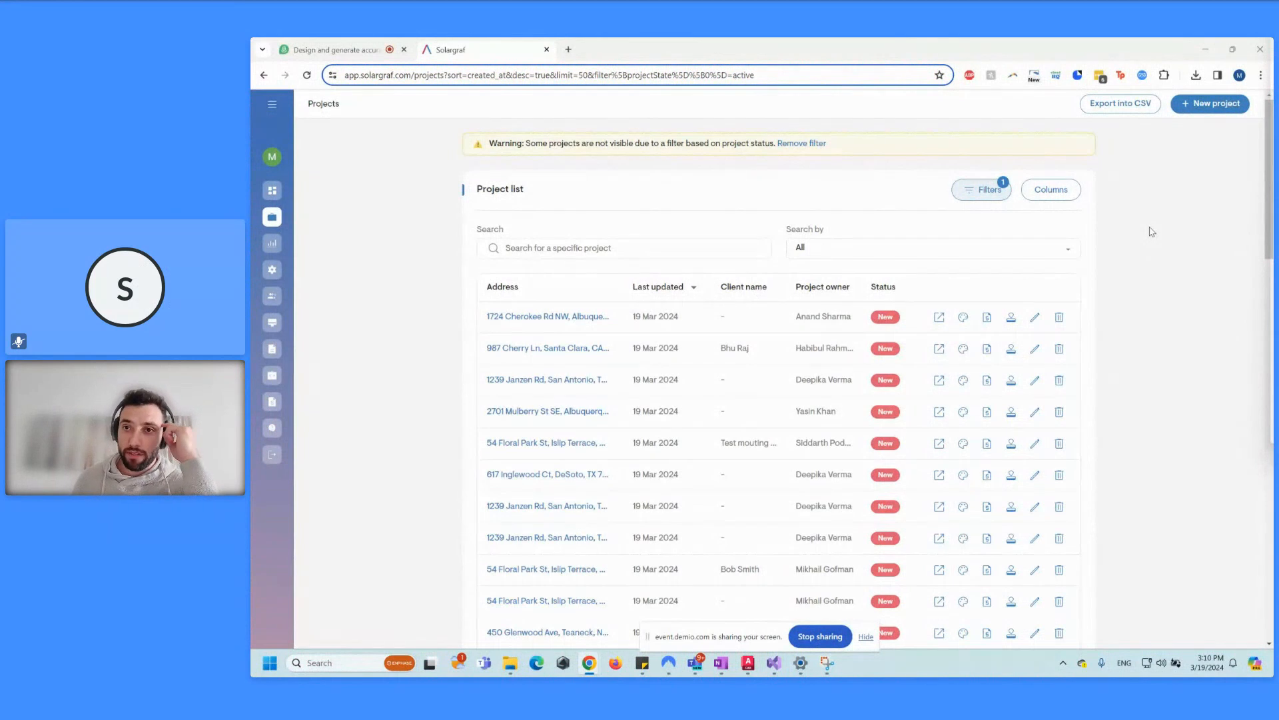
Step: Start a new project at the Islip Terrace site address, continuing past the duplicate-address warning
click(1206, 107)
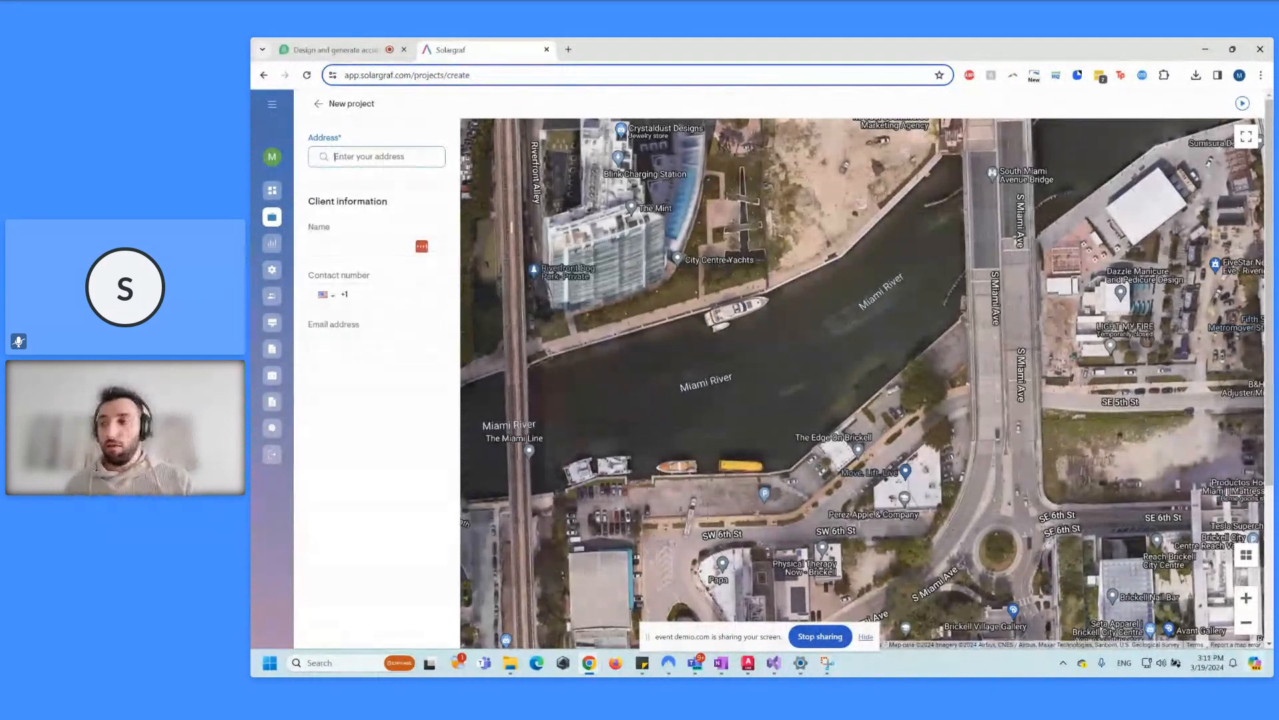
click(378, 160)
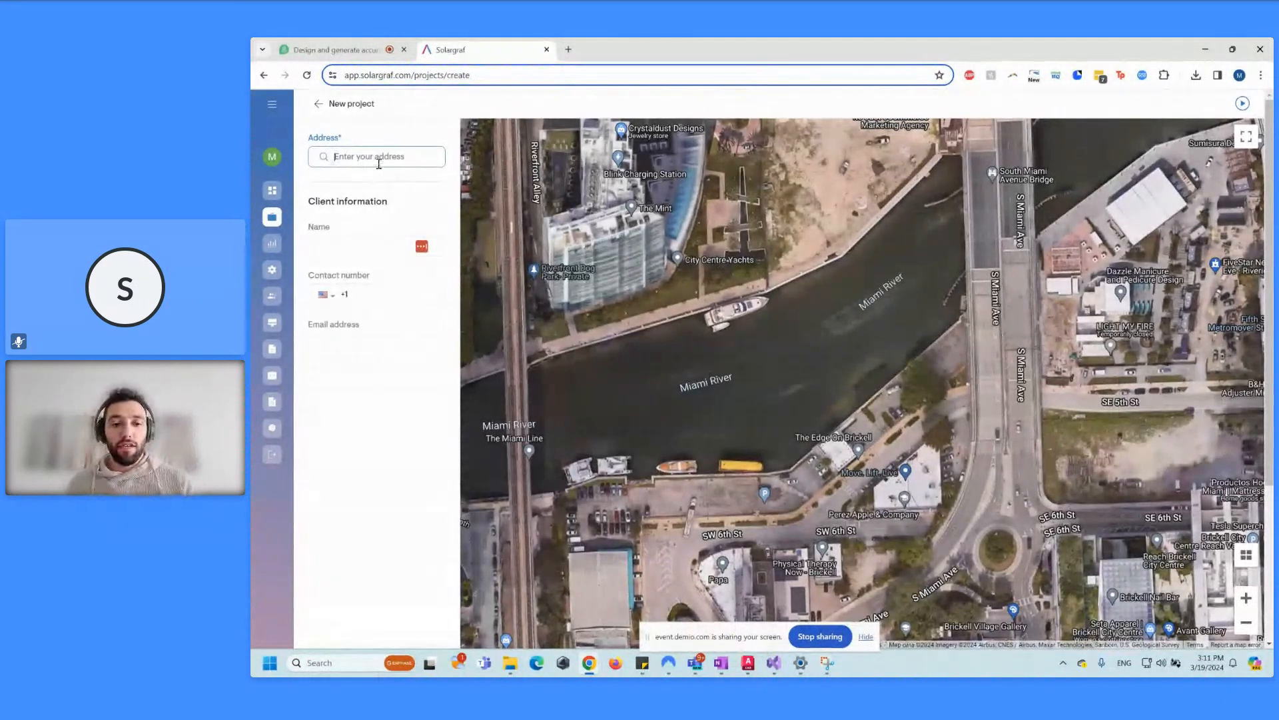
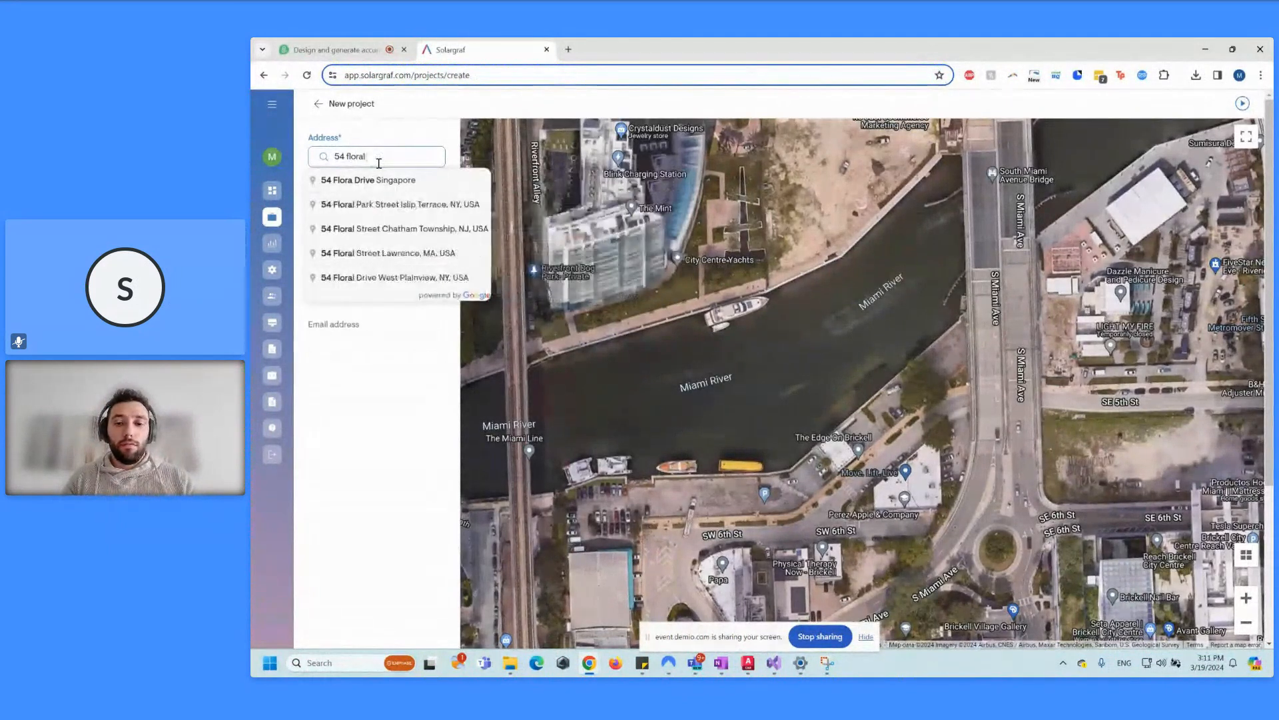
click(419, 208)
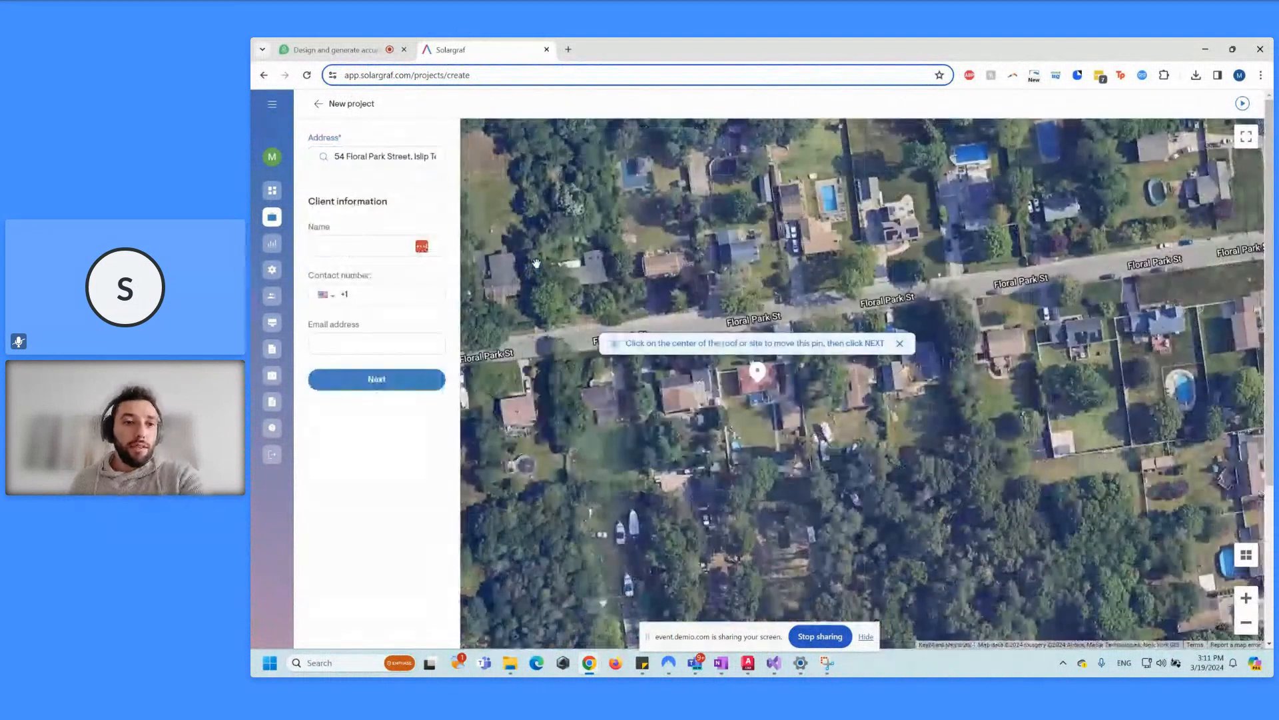
click(410, 382)
click(905, 613)
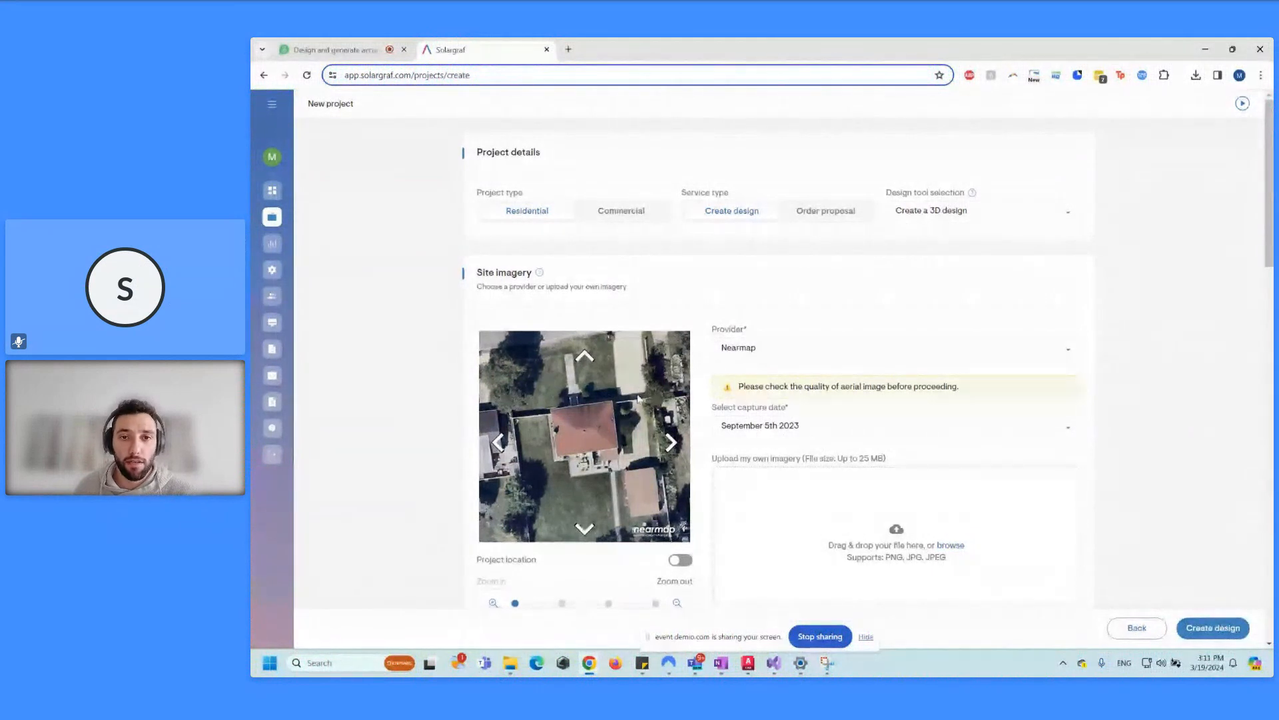
Step: Keep the September 5th 2023 Nearmap capture date and create the design
scroll(596, 347, down, 1)
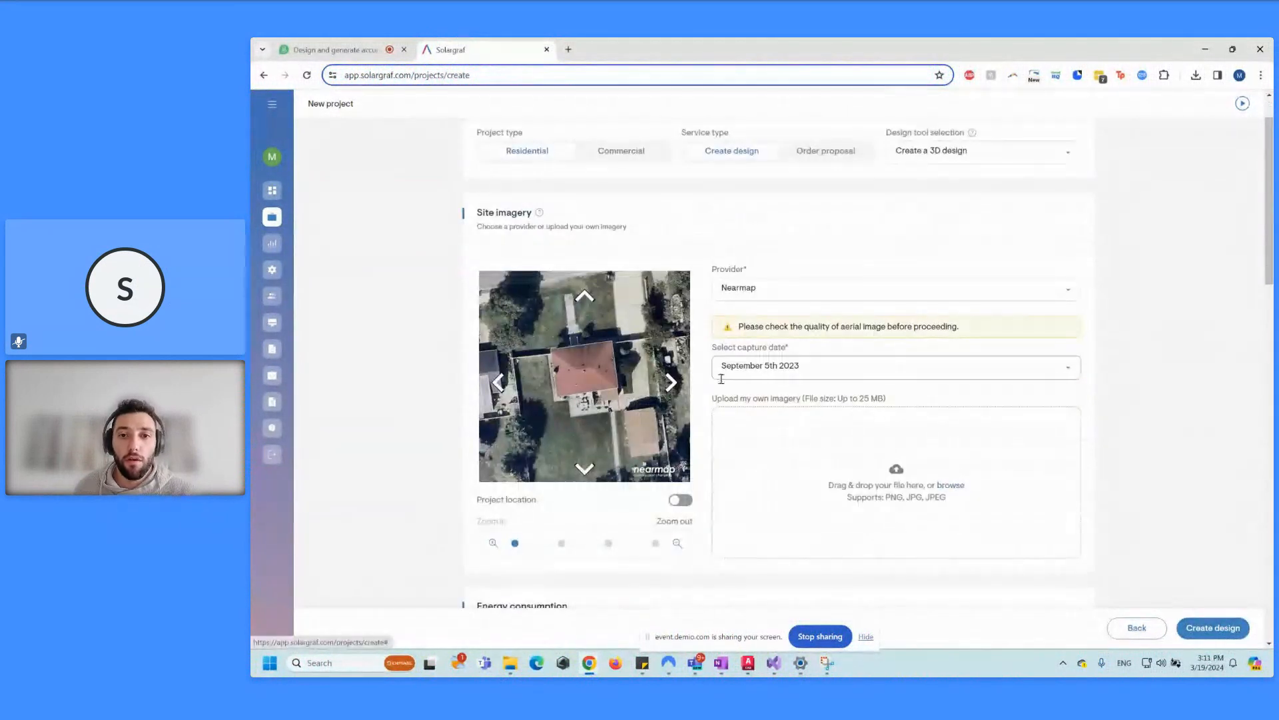
click(789, 375)
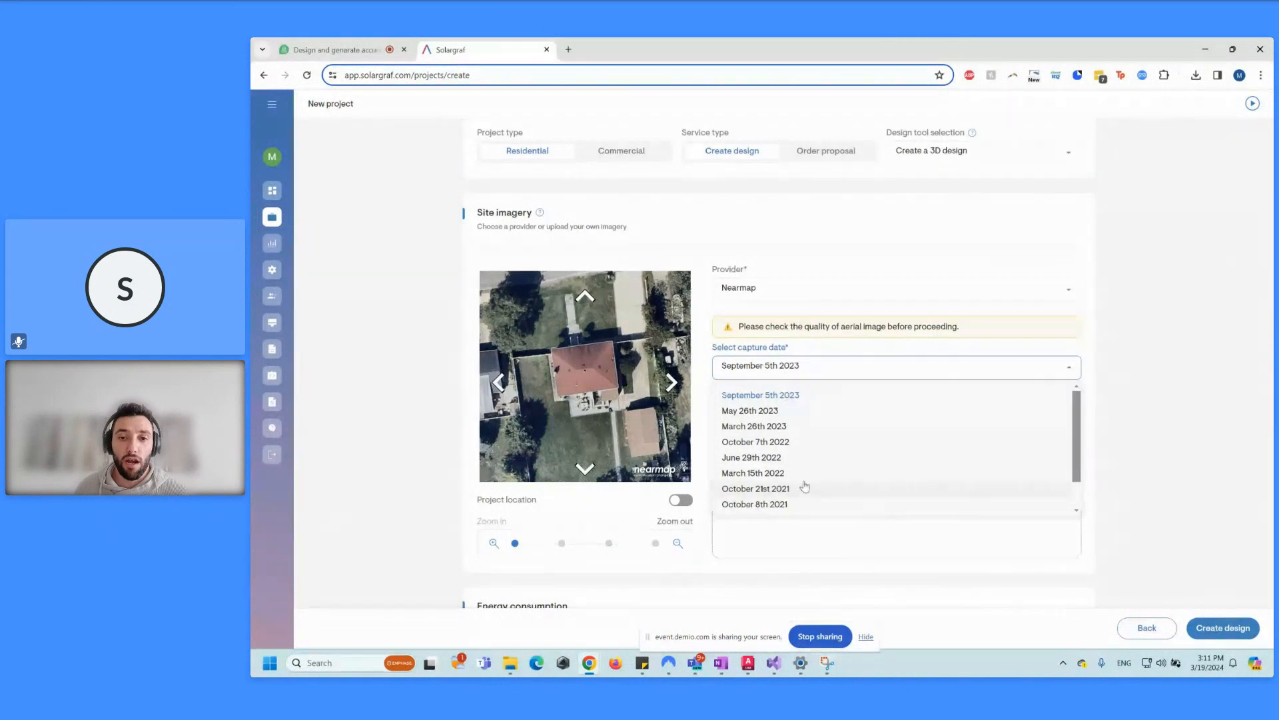
click(1158, 433)
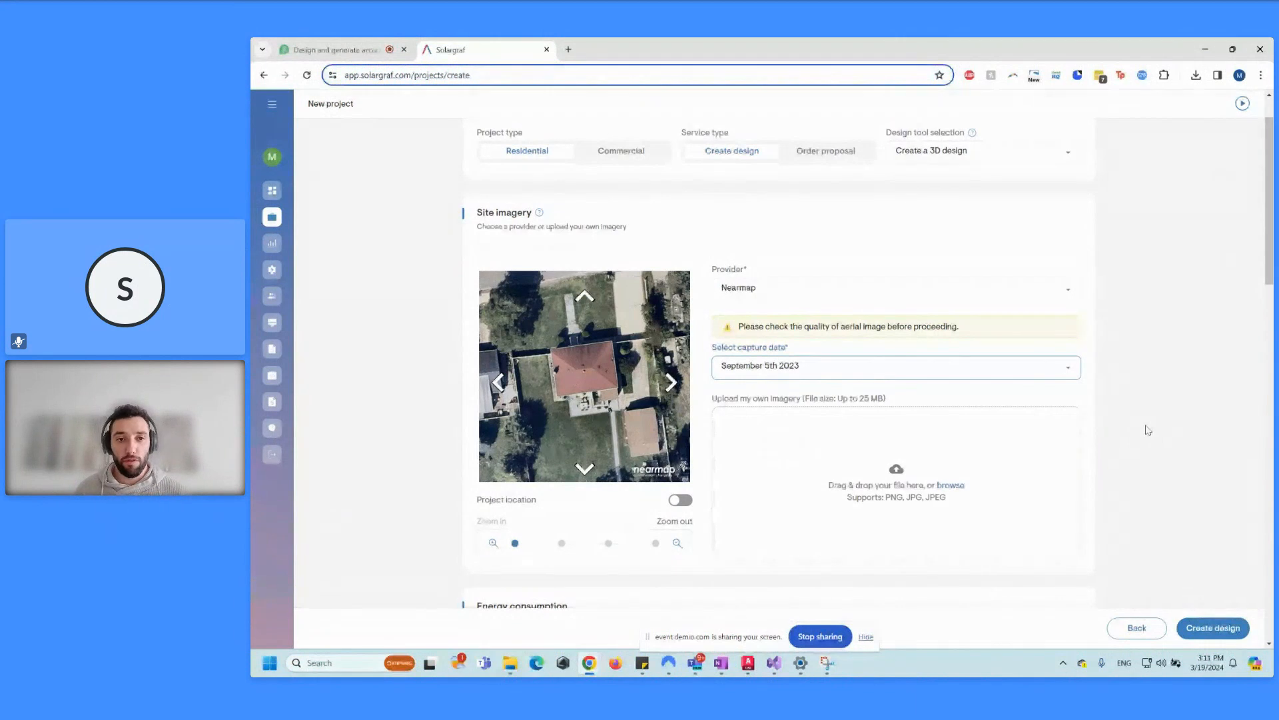
scroll(585, 320, down, 1)
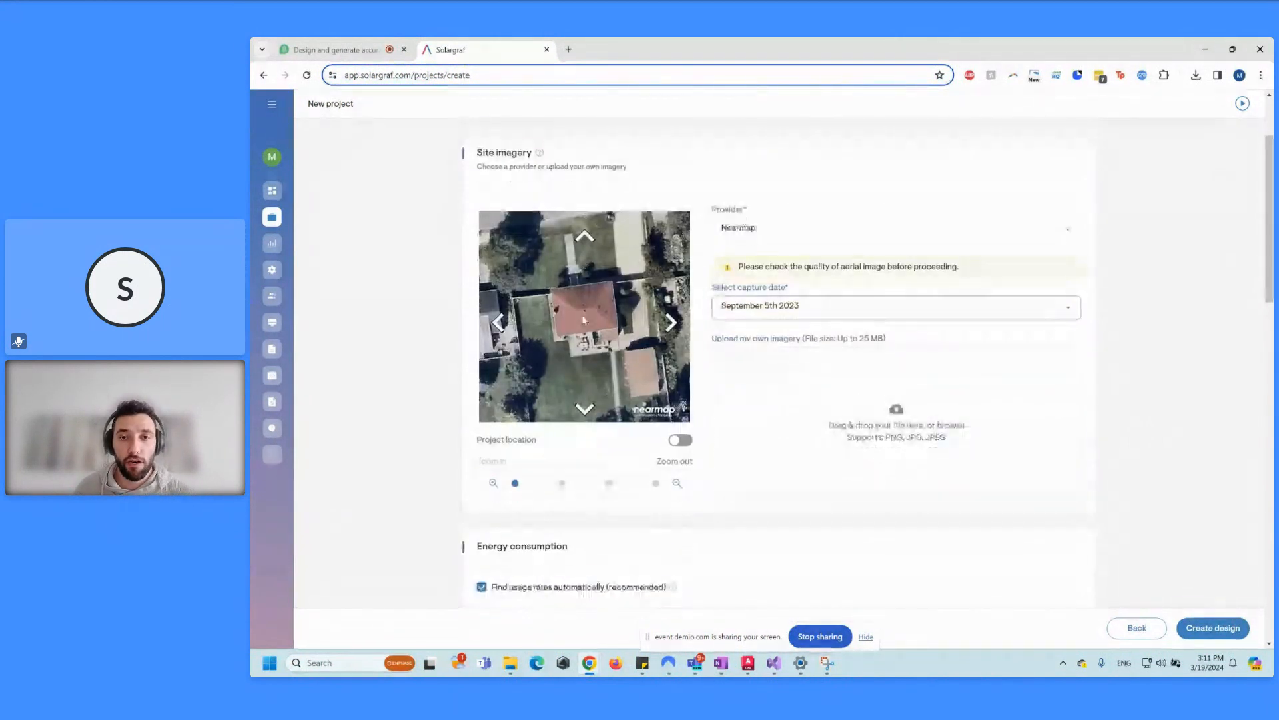
scroll(585, 320, up, 2)
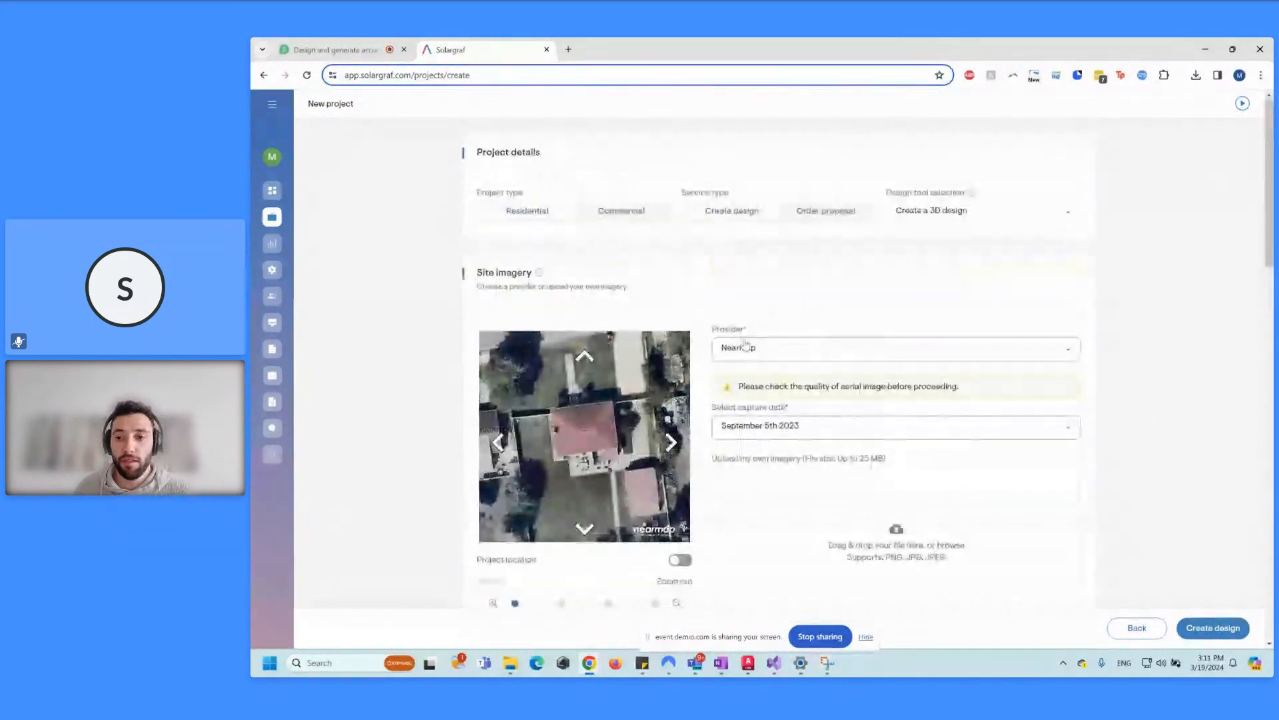
click(1213, 628)
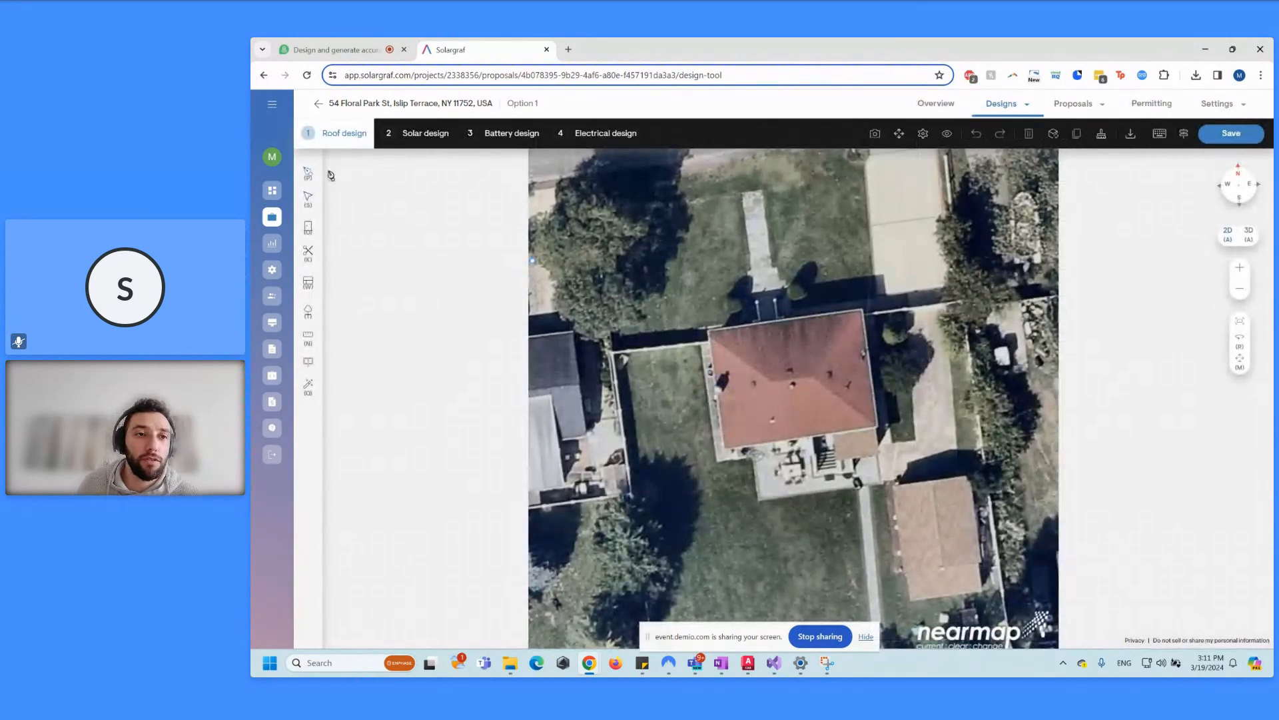
Step: Auto-detect the roof outline, pitch, obstructions and tree heights, then continue to Solar design
click(310, 177)
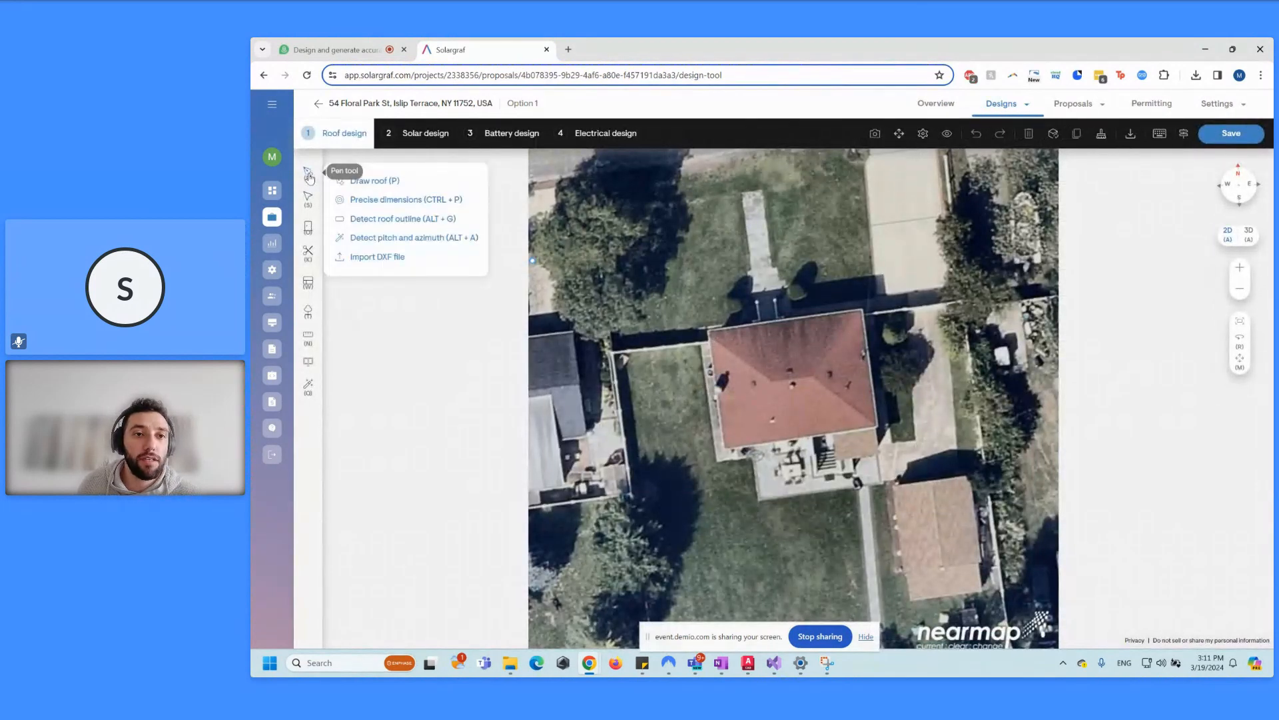
click(415, 221)
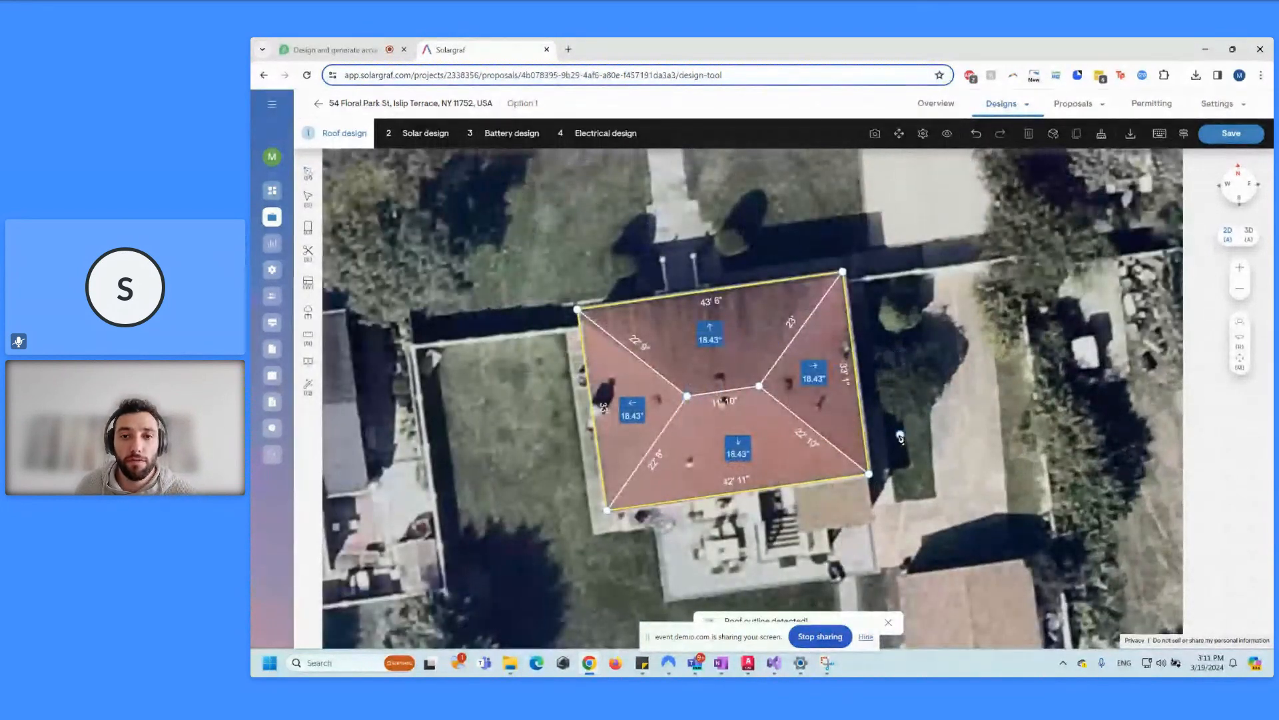
scroll(739, 395, down, 2)
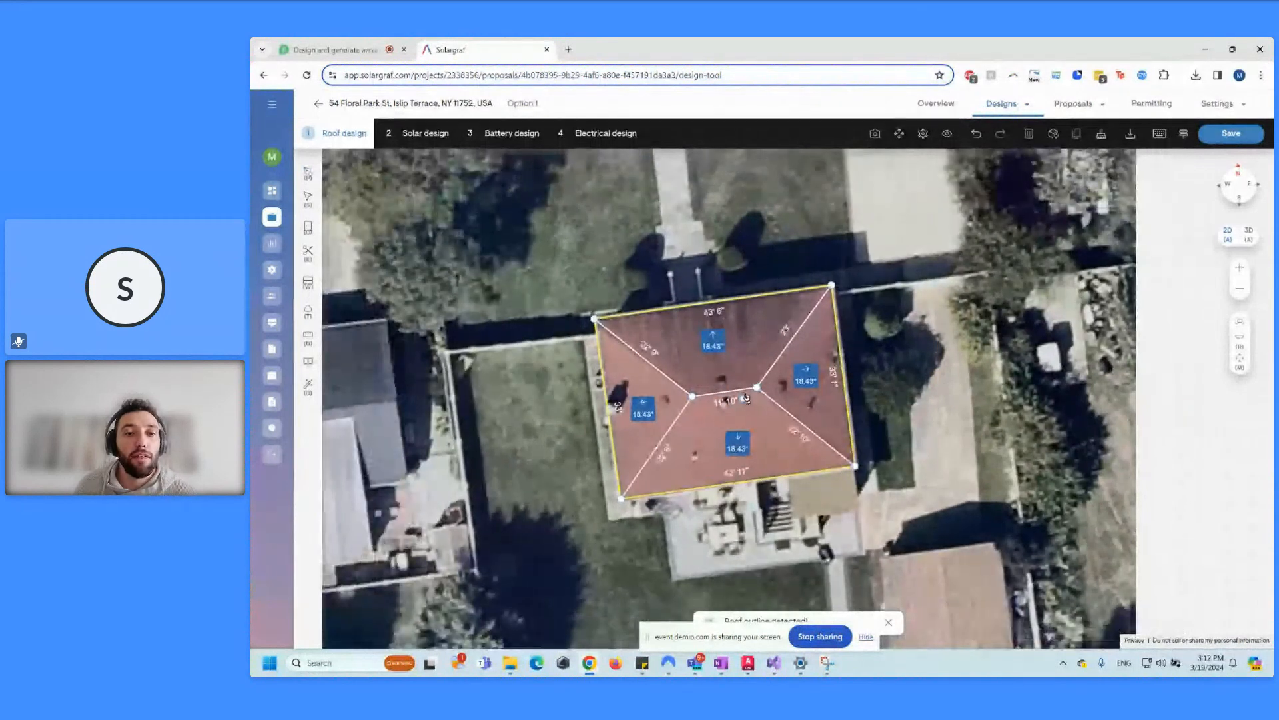
click(308, 385)
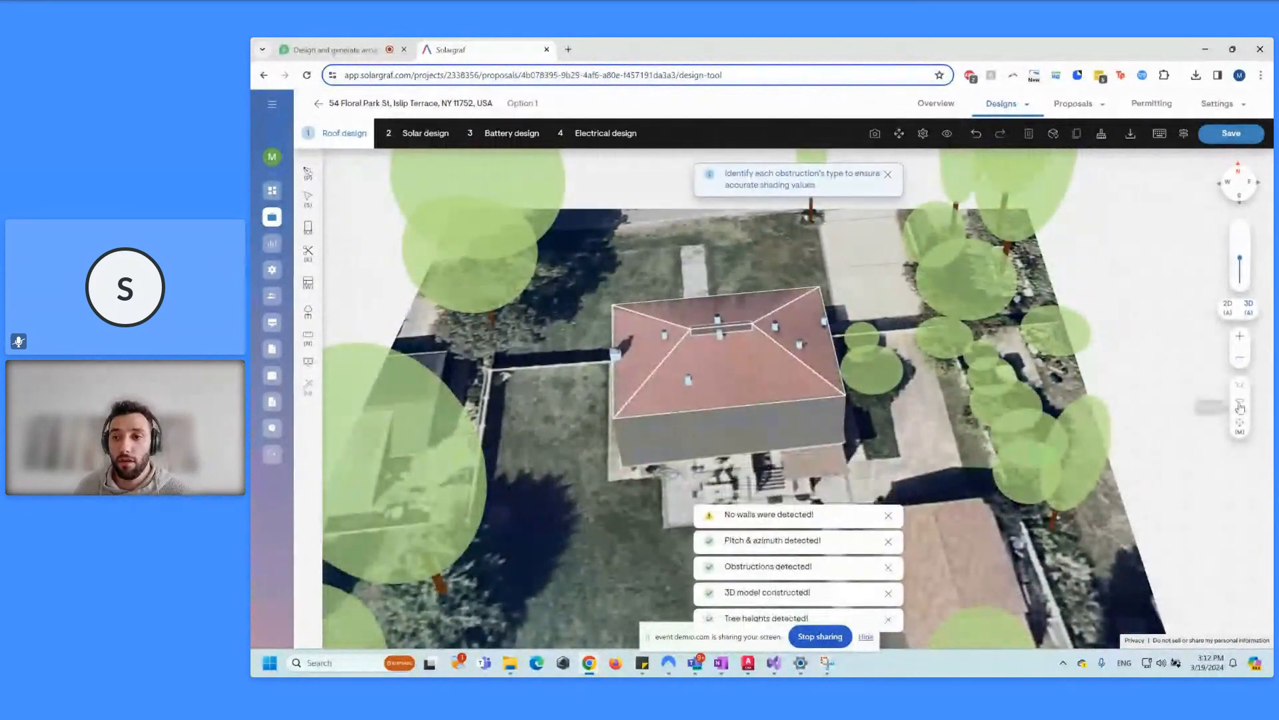
drag(889, 382, 708, 533)
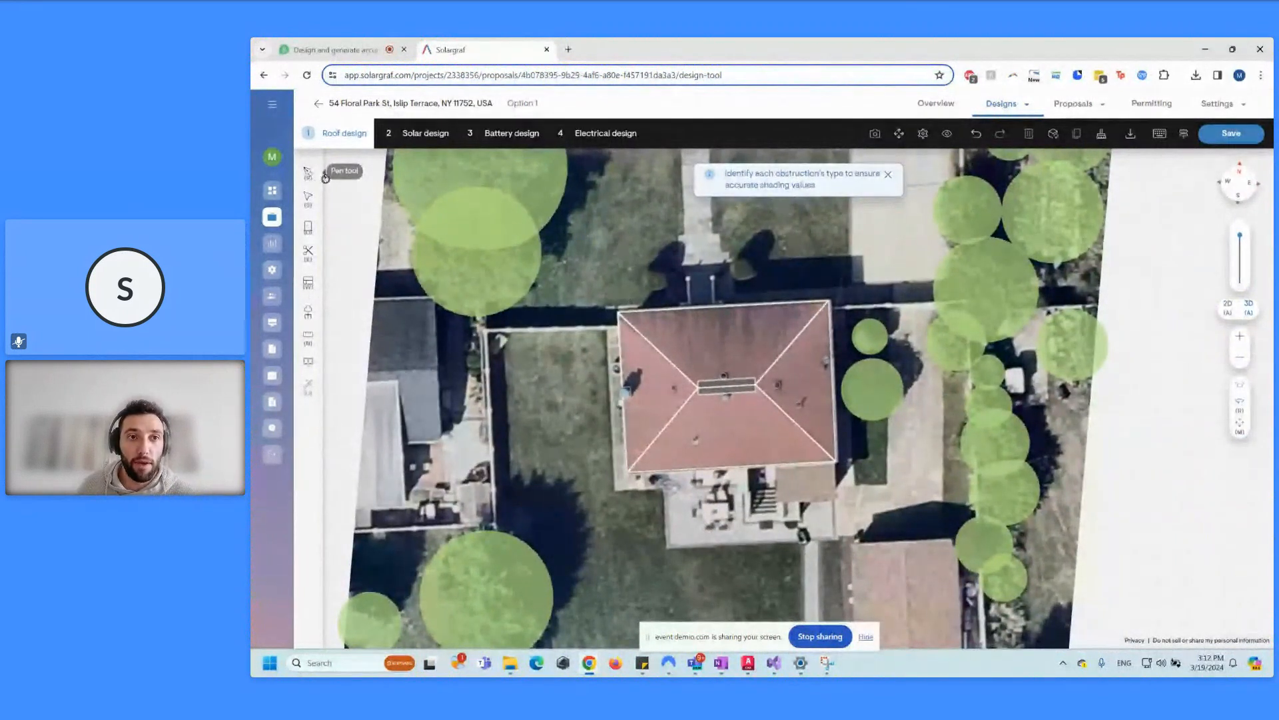
scroll(669, 351, up, 2)
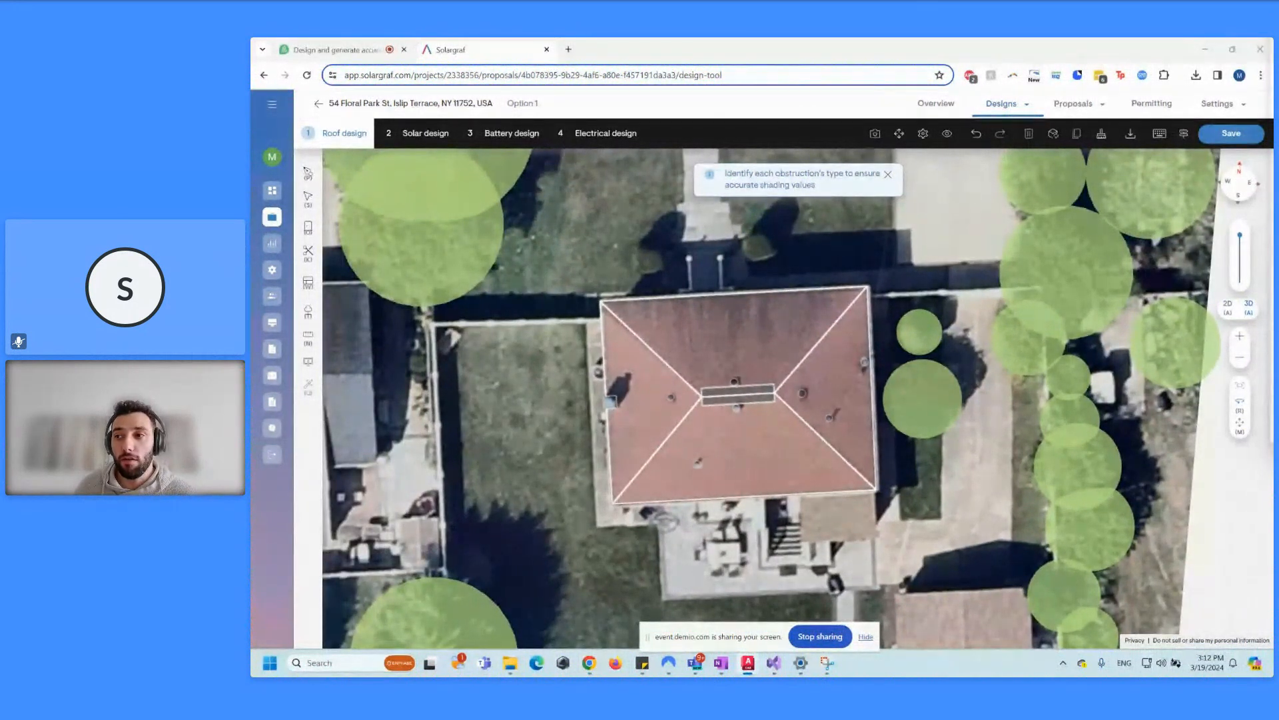
click(416, 131)
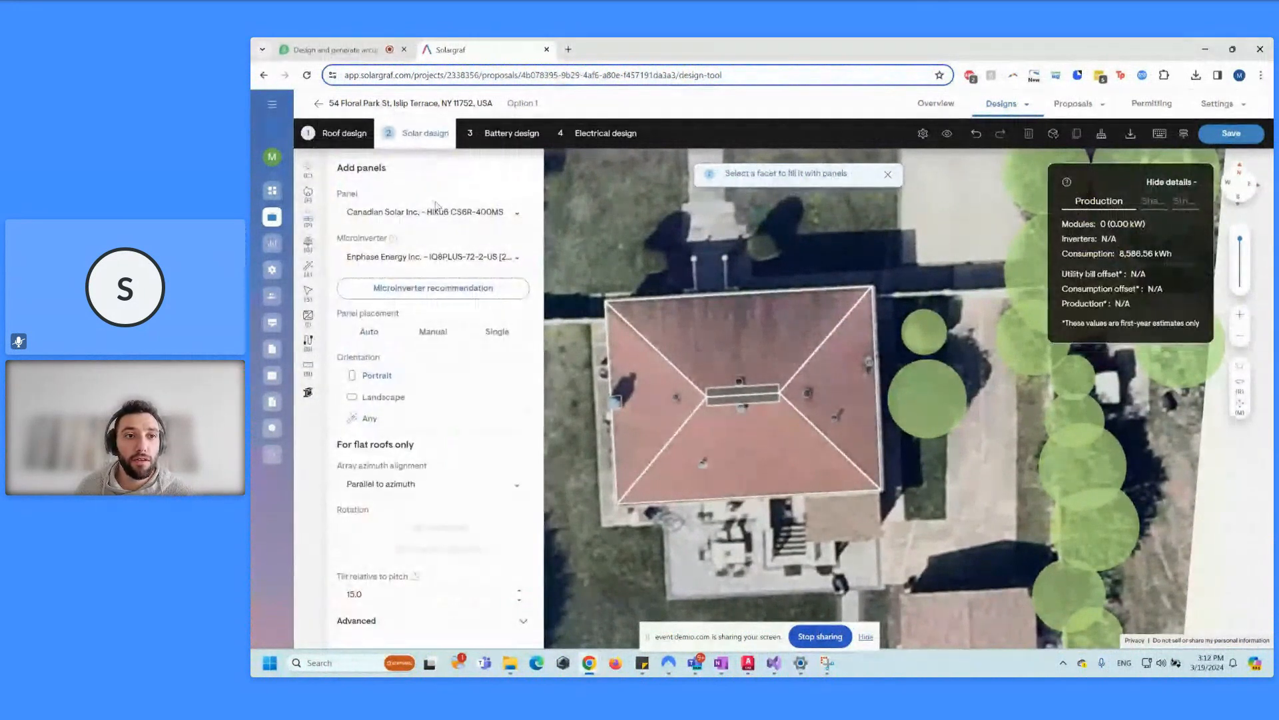
Step: Apply fire setbacks using the Suffolk (County of), New York jurisdiction
click(308, 193)
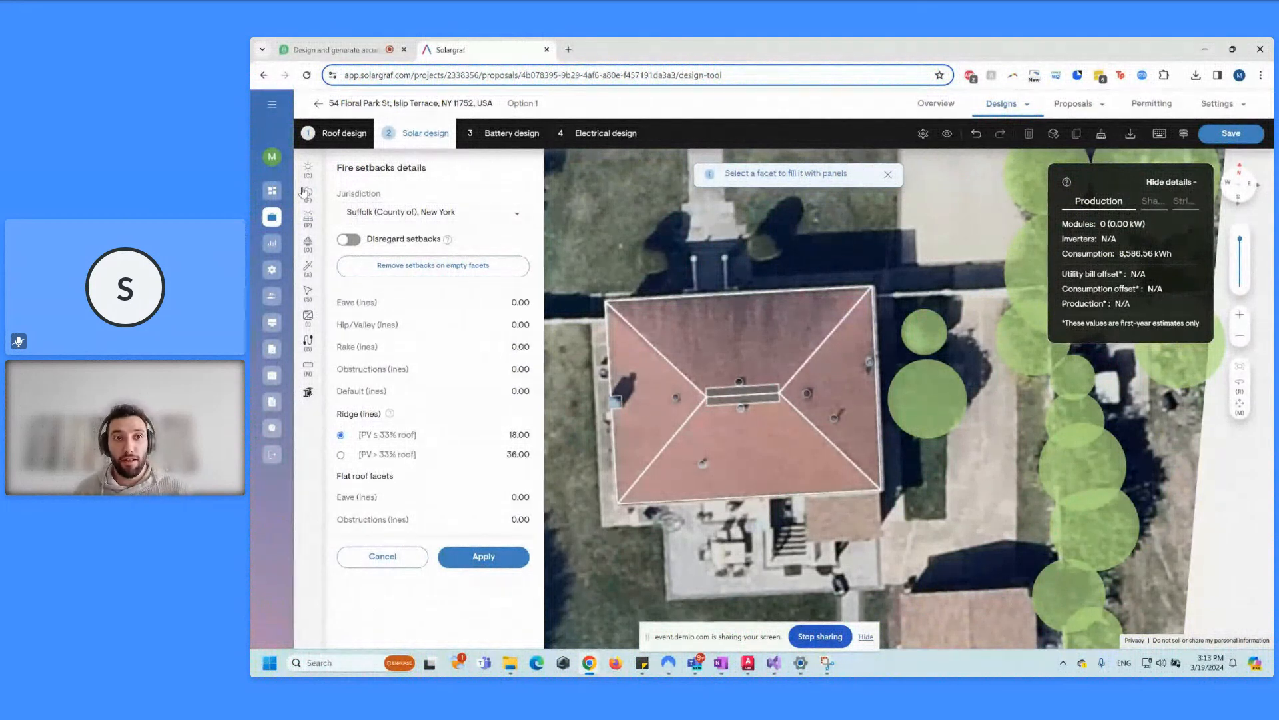
click(446, 211)
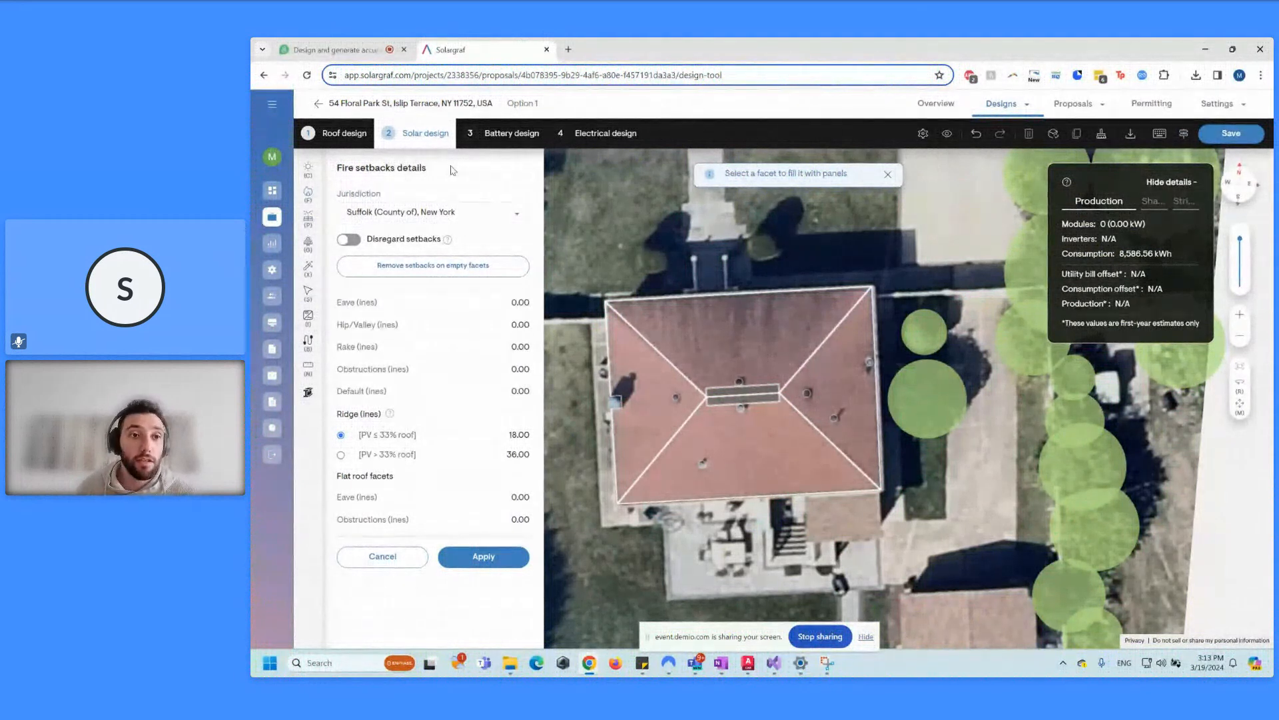
click(483, 557)
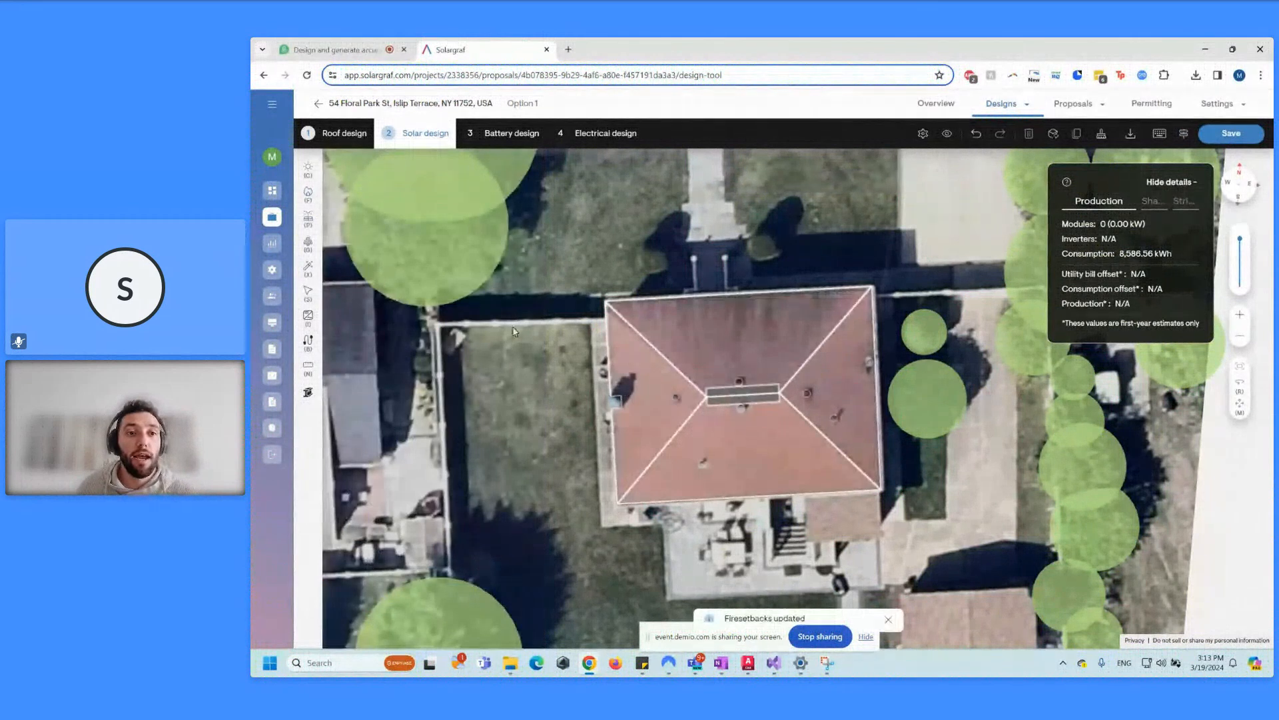
scroll(780, 397, up, 1)
scroll(773, 403, up, 1)
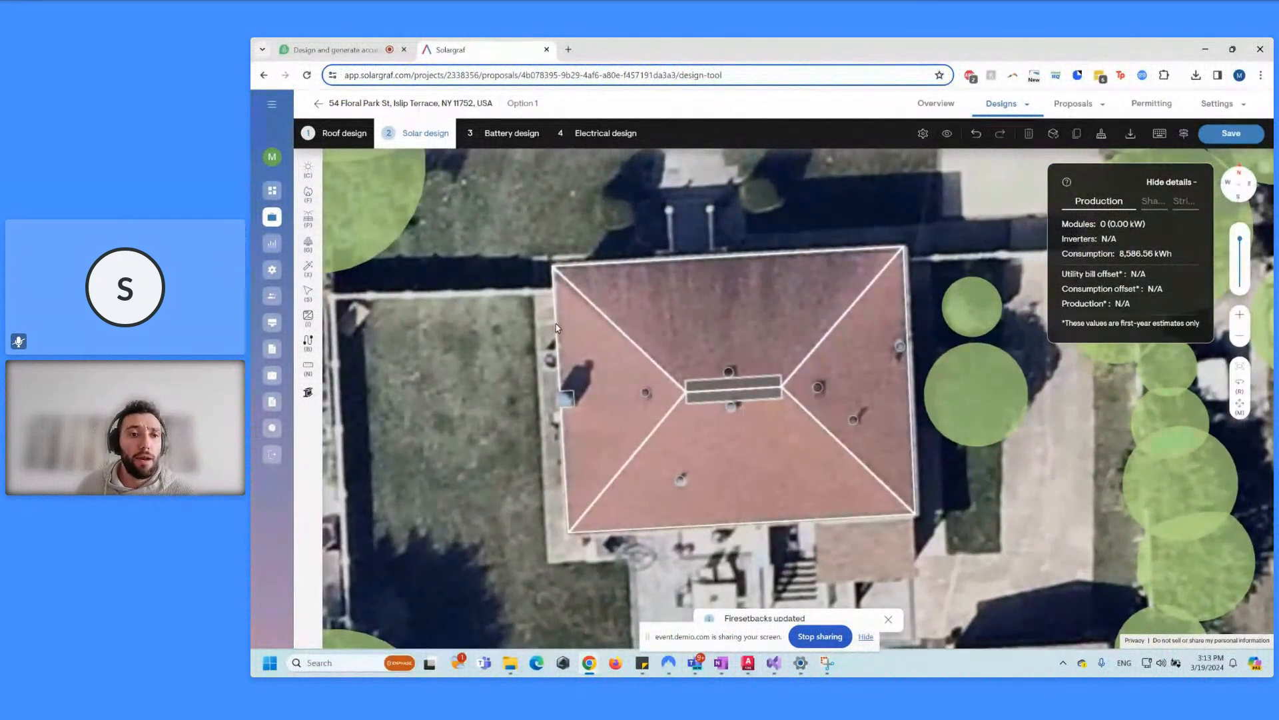
click(308, 291)
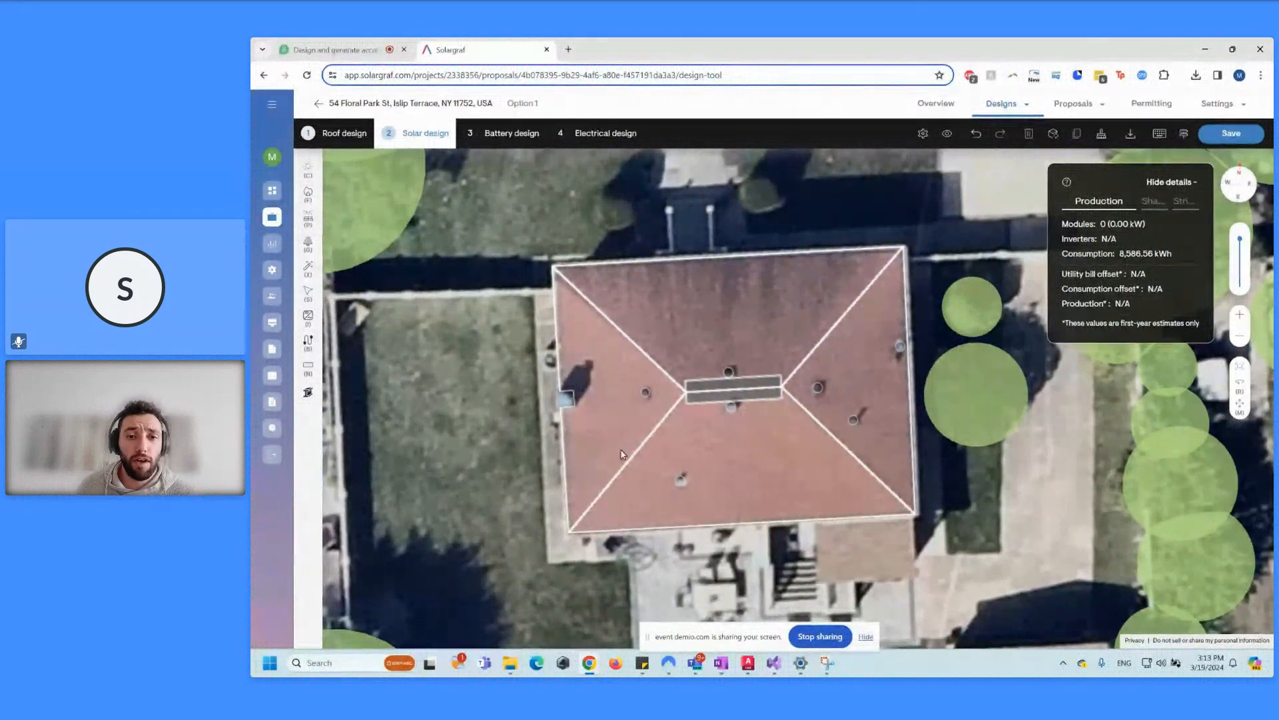
click(634, 458)
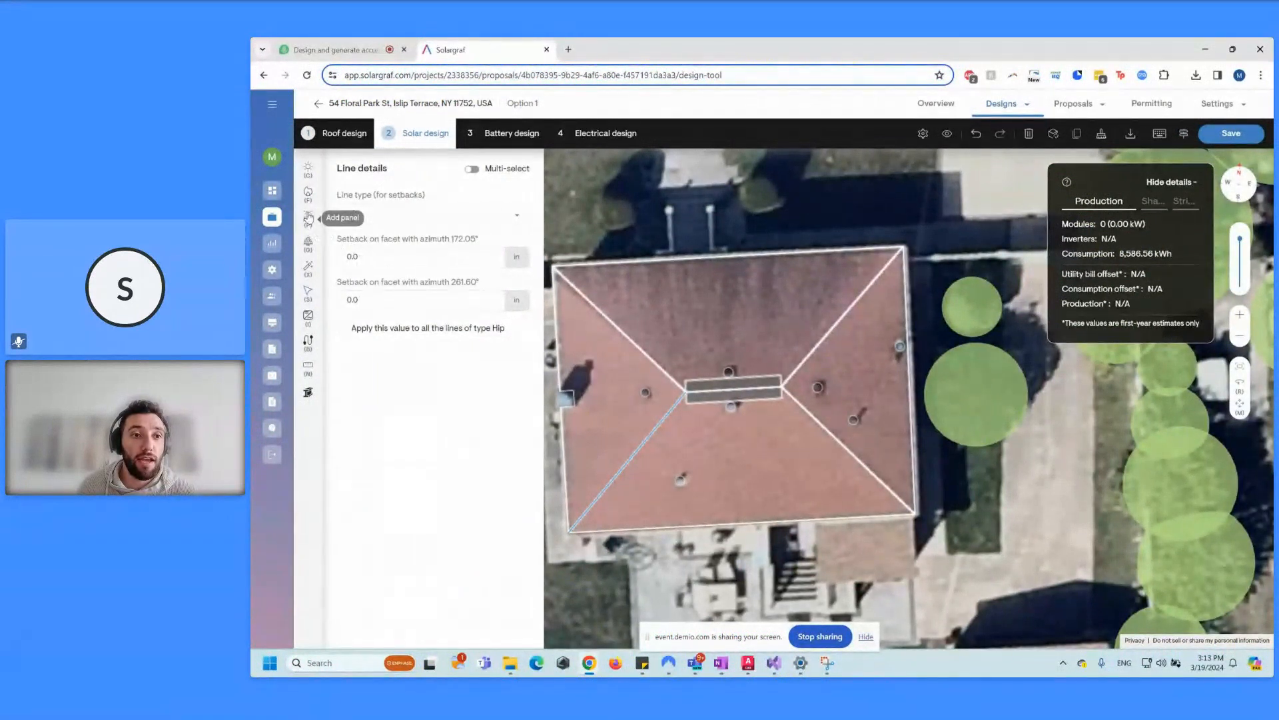
click(309, 217)
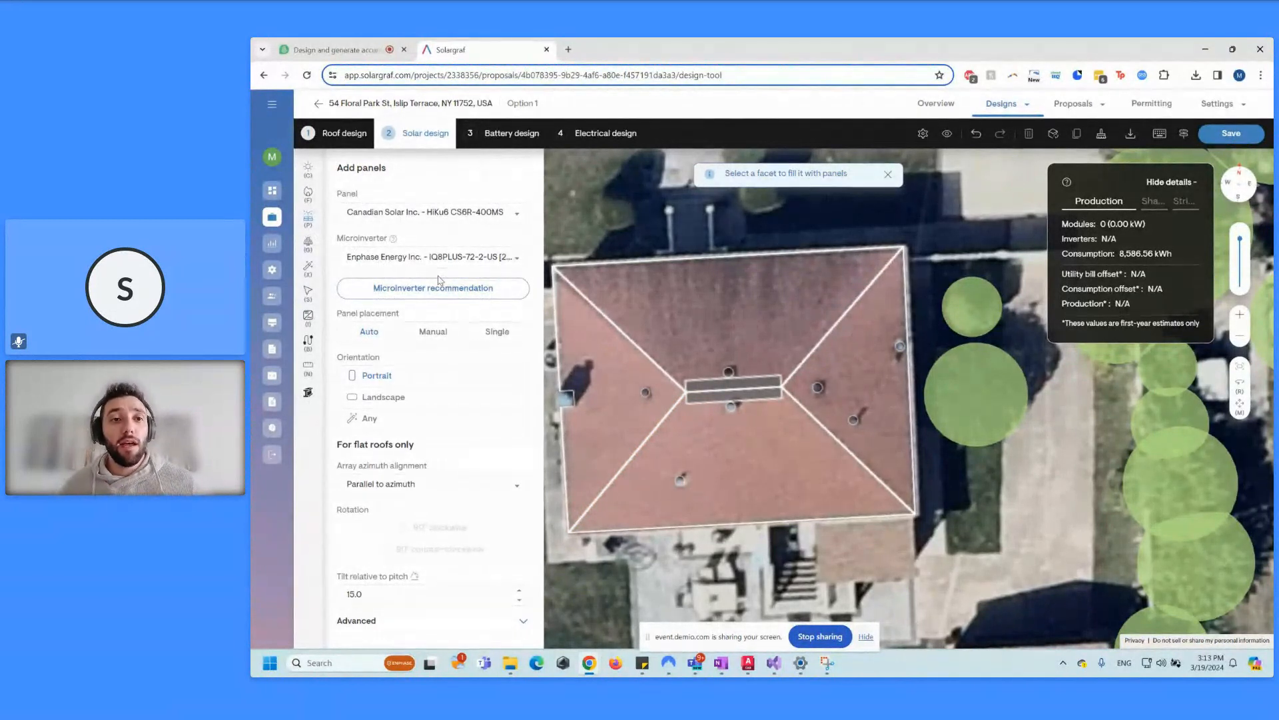
click(760, 453)
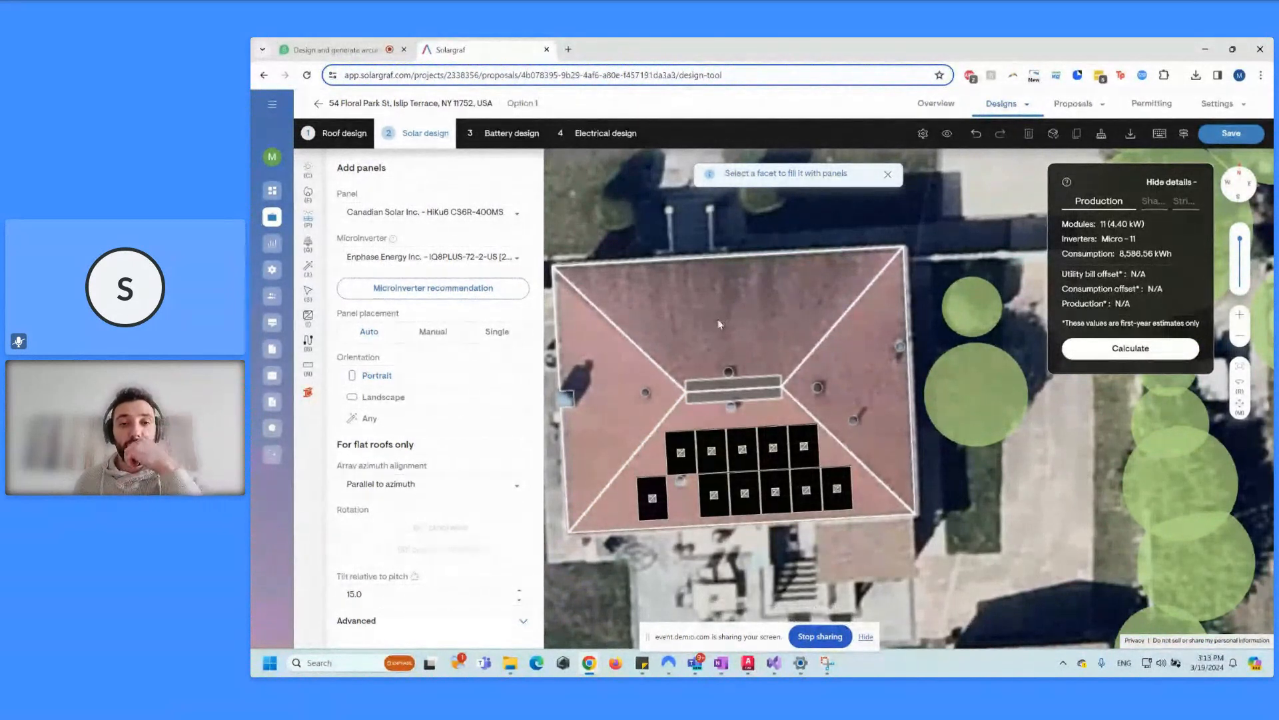
click(730, 326)
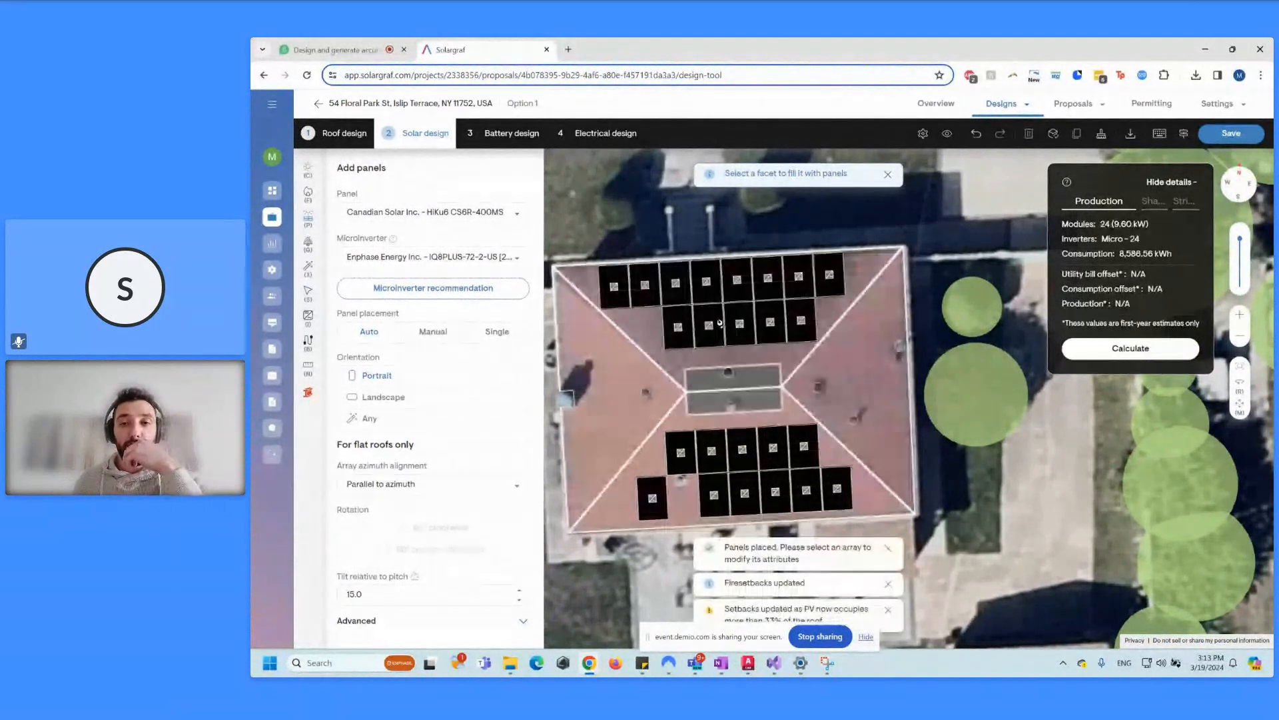
click(309, 291)
click(683, 480)
click(654, 499)
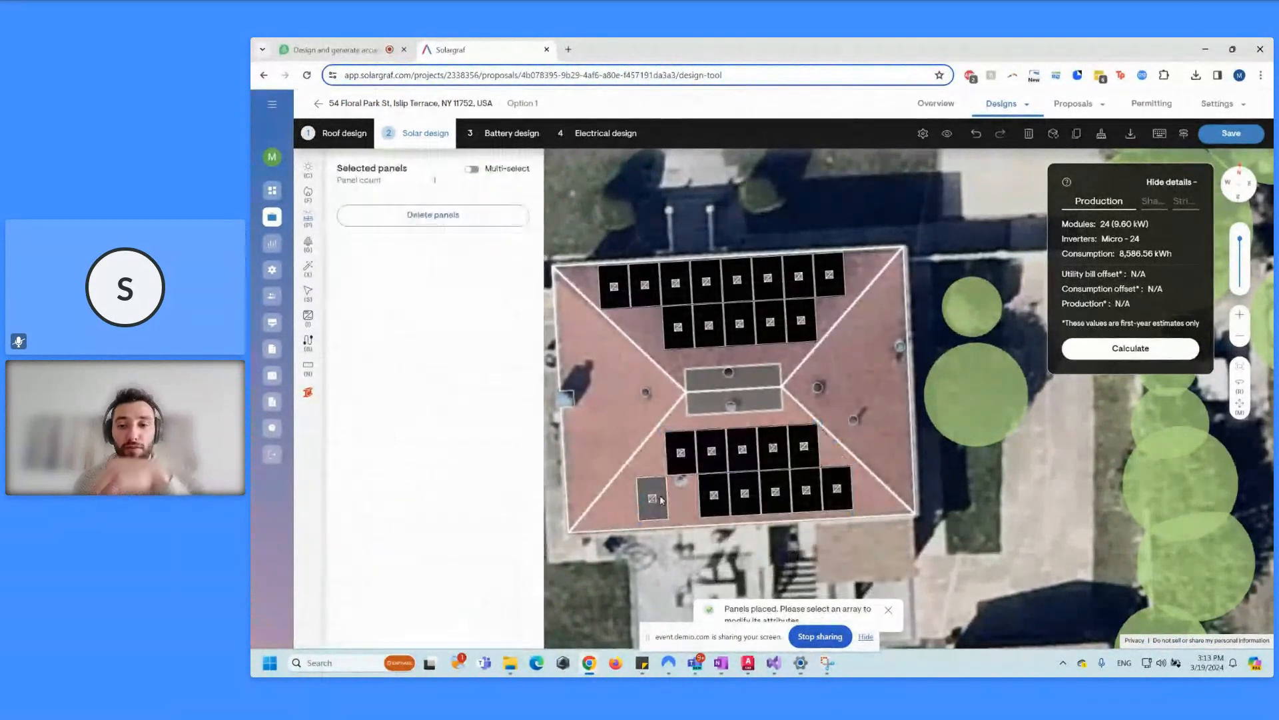
key(Delete)
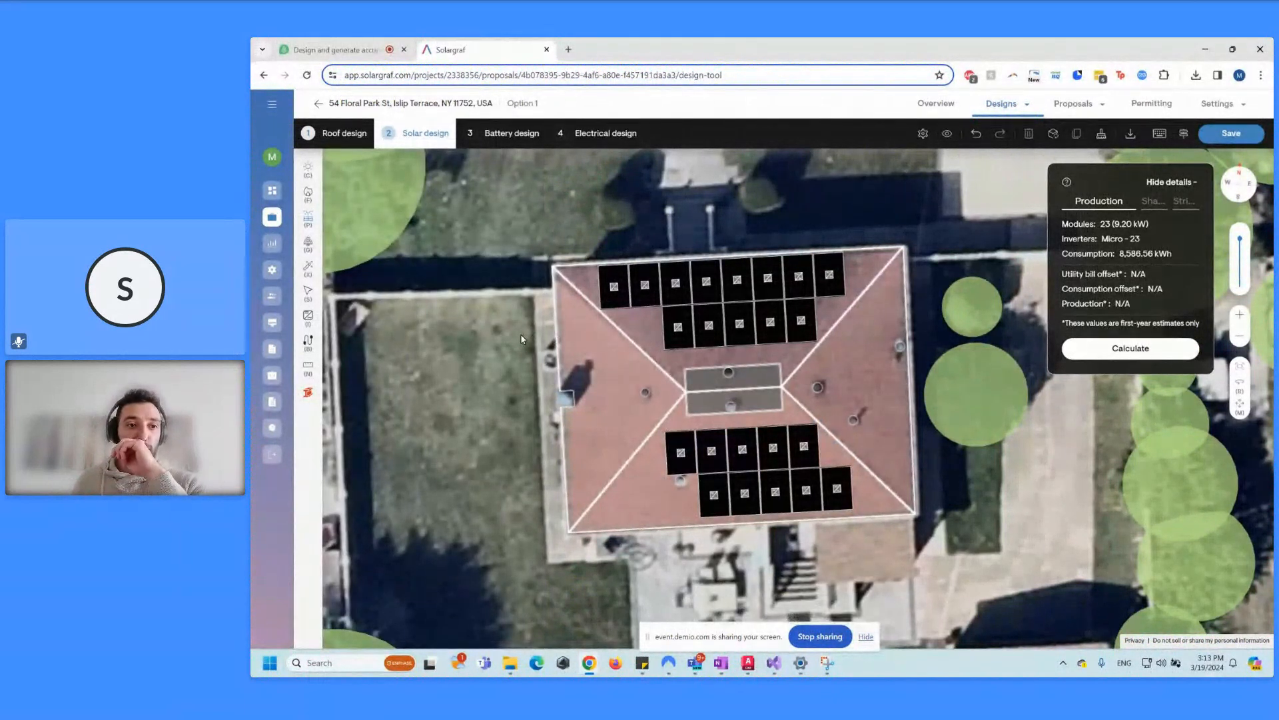
Step: Begin a string at the lower-right panel, then cancel it as too long
click(308, 341)
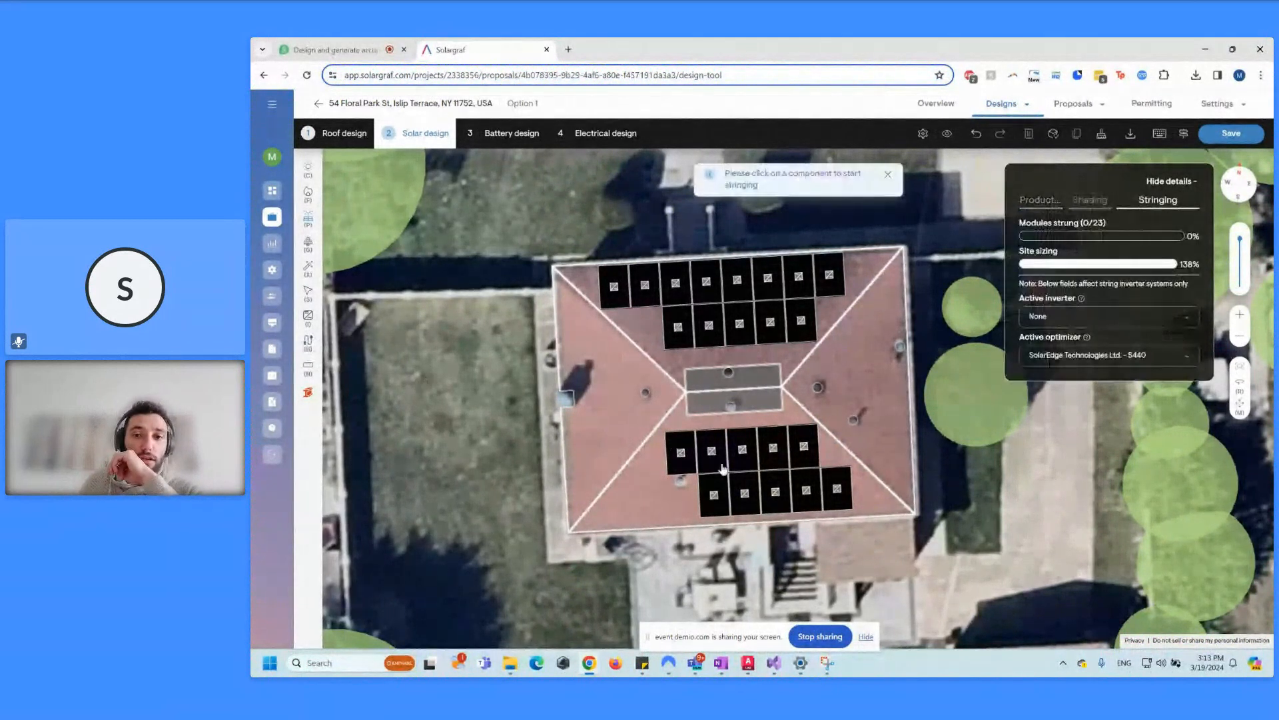
click(837, 493)
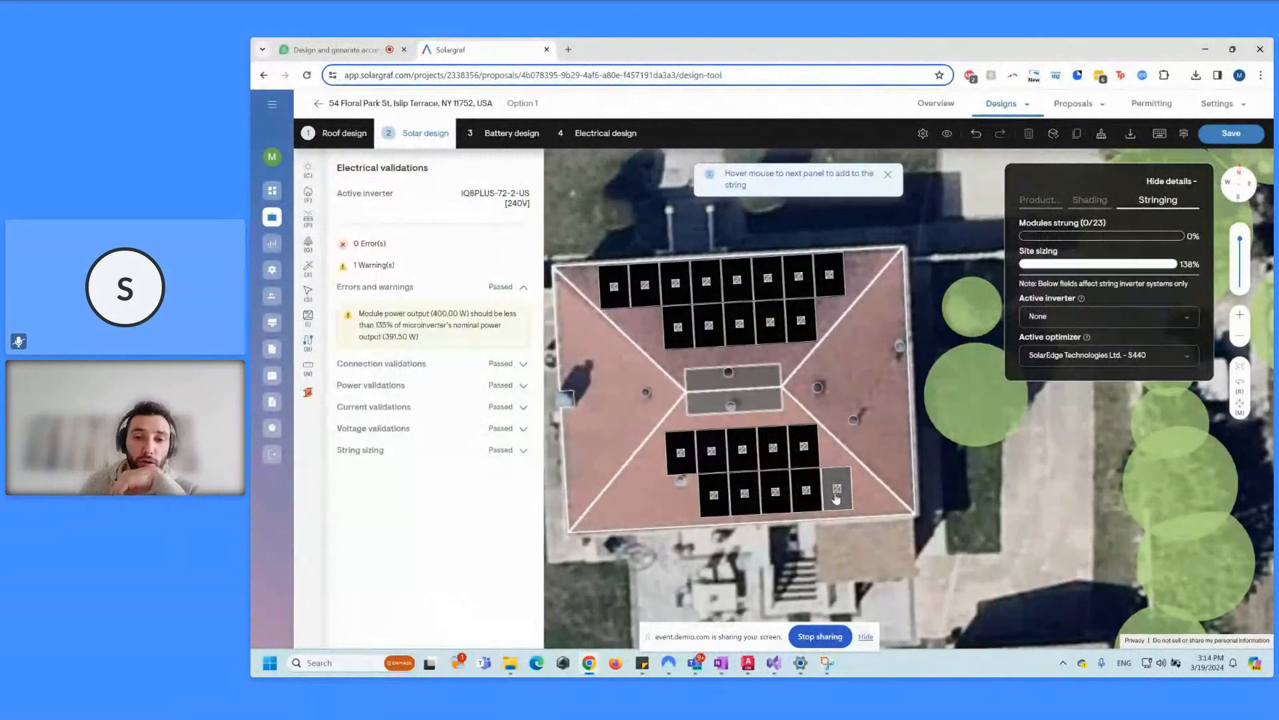
mouse_move(716, 493)
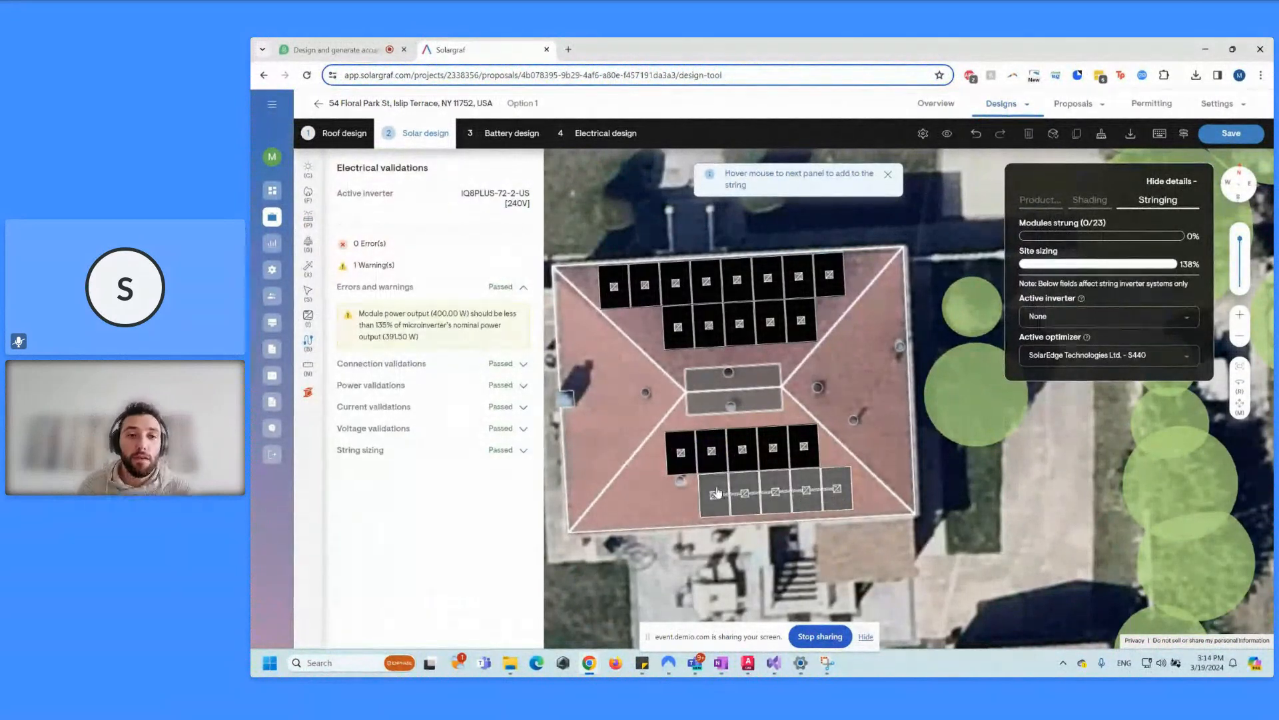
mouse_move(680, 453)
mouse_move(721, 460)
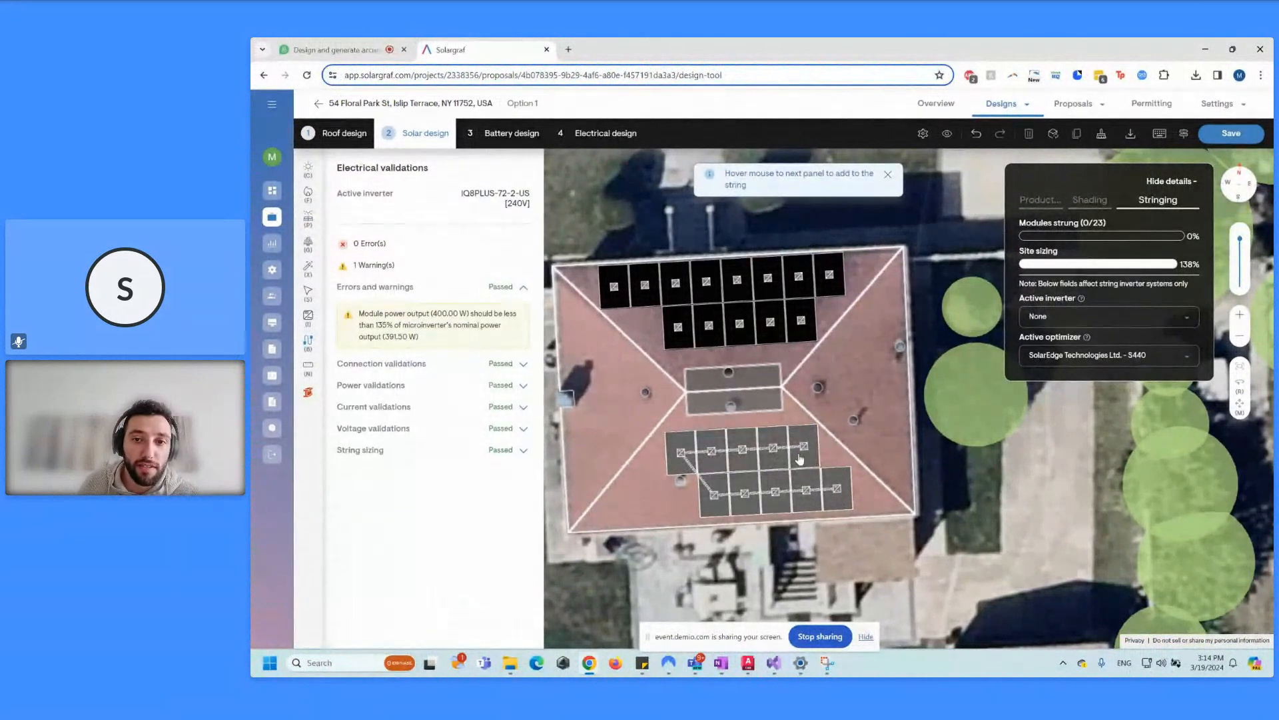
mouse_move(801, 322)
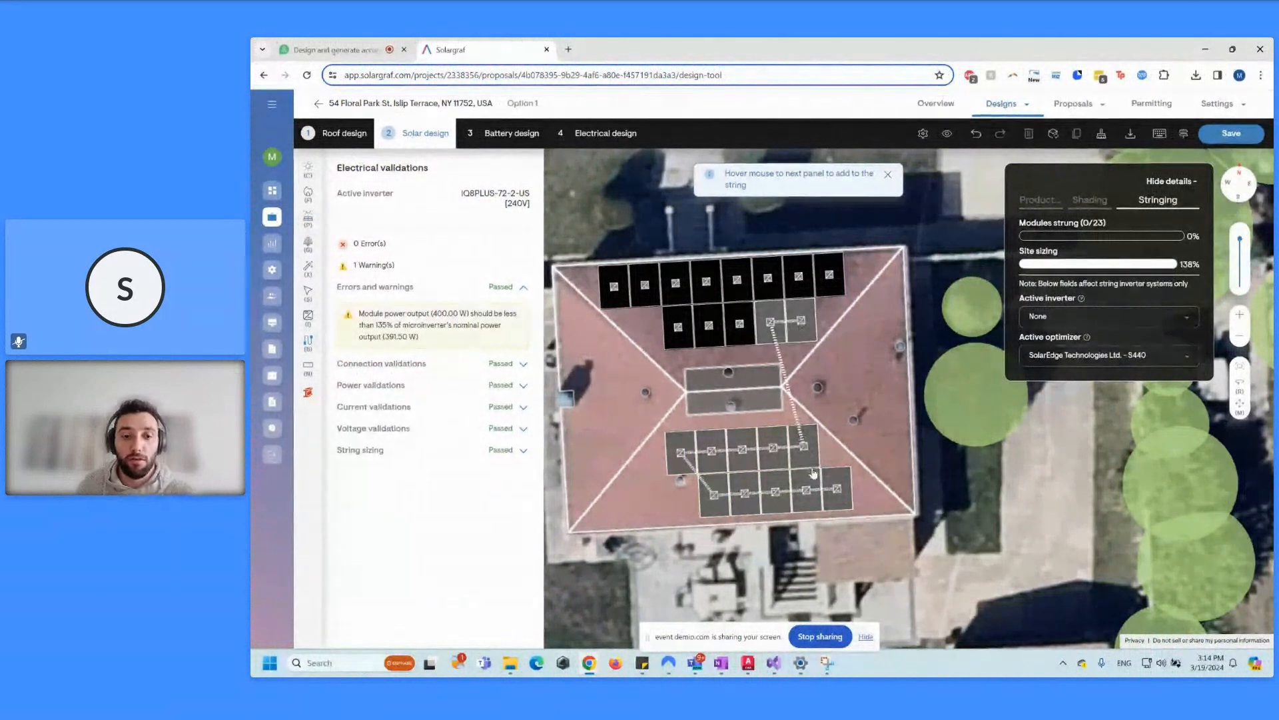
key(Escape)
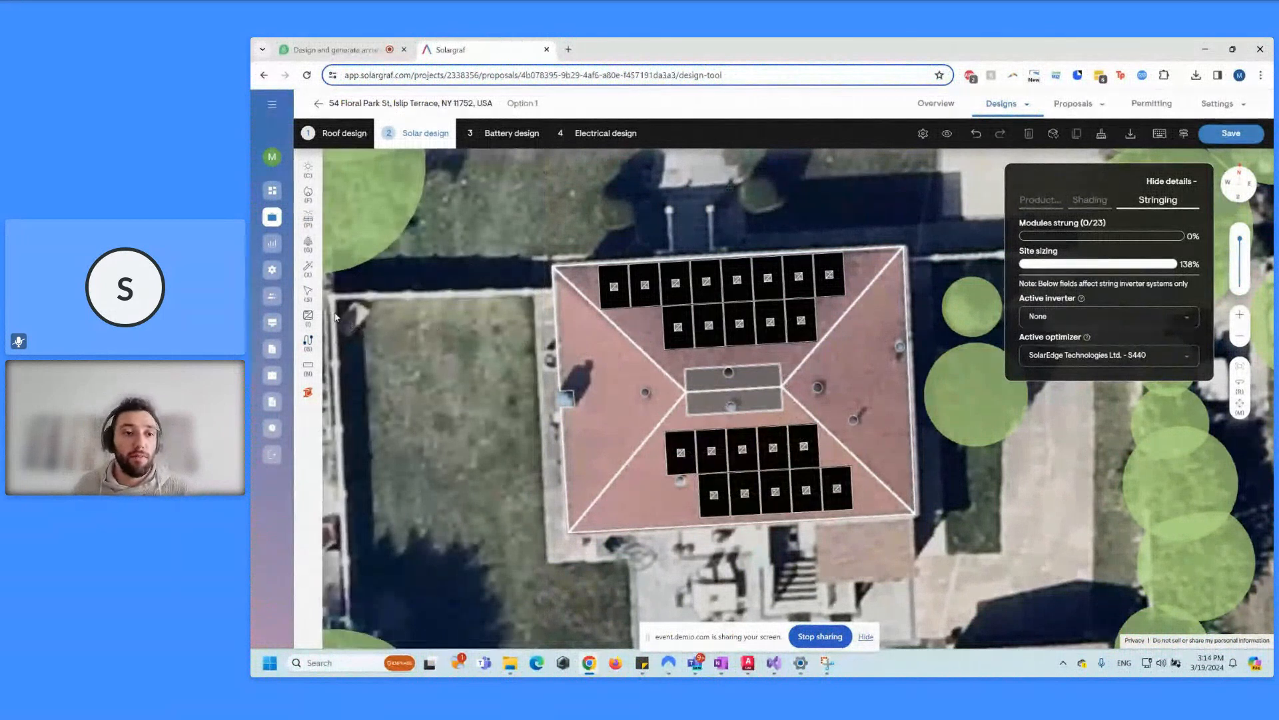
Step: String the 10 lower panels and the 13 upper panels as two separate strings
click(307, 341)
click(837, 489)
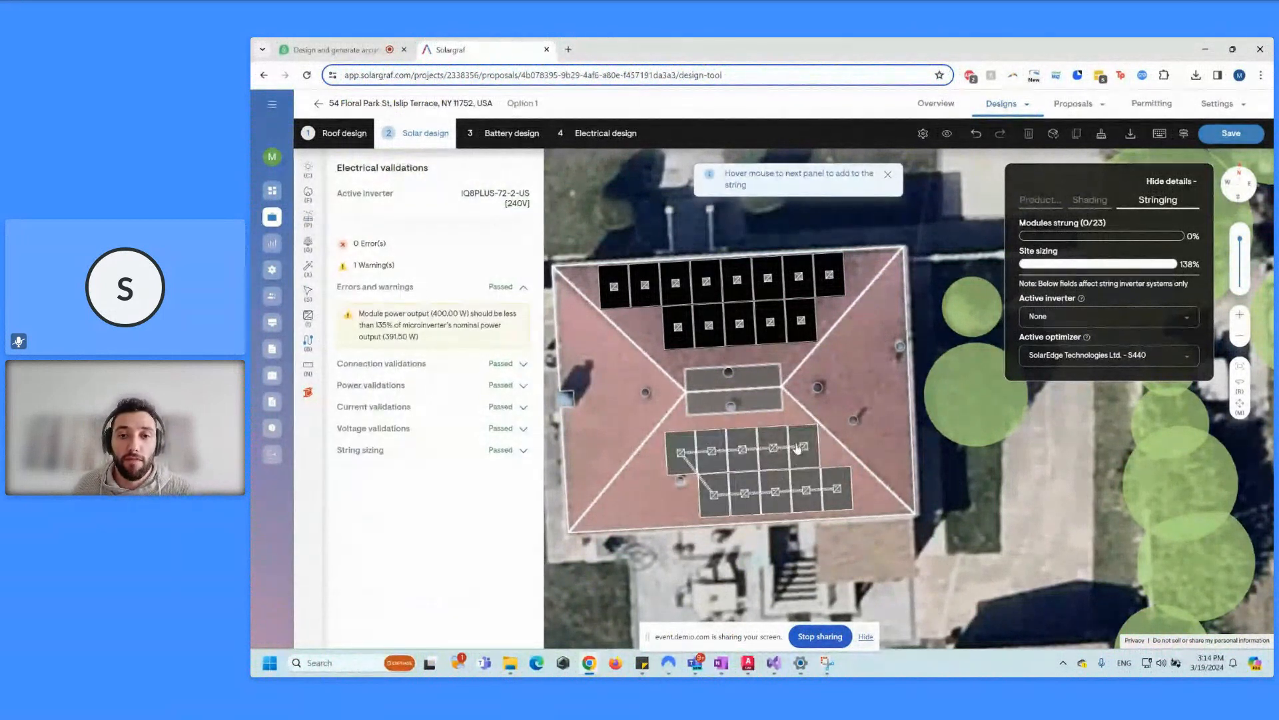
click(799, 447)
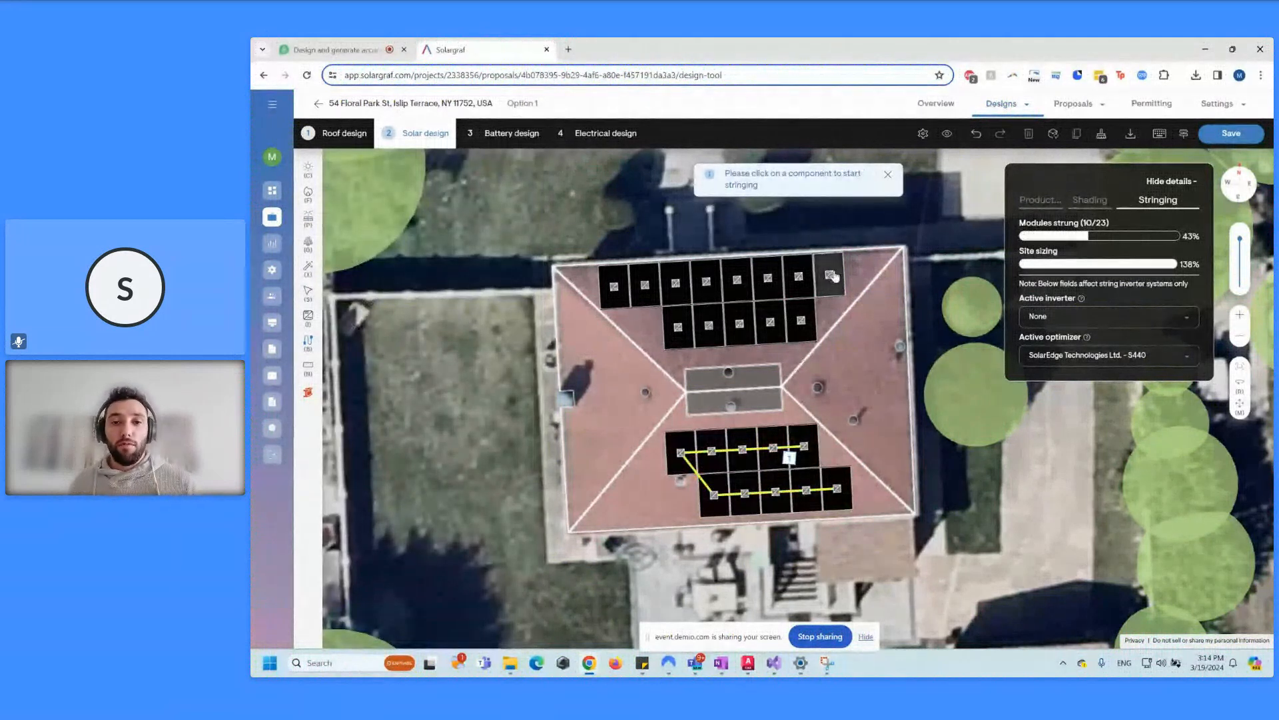
click(808, 316)
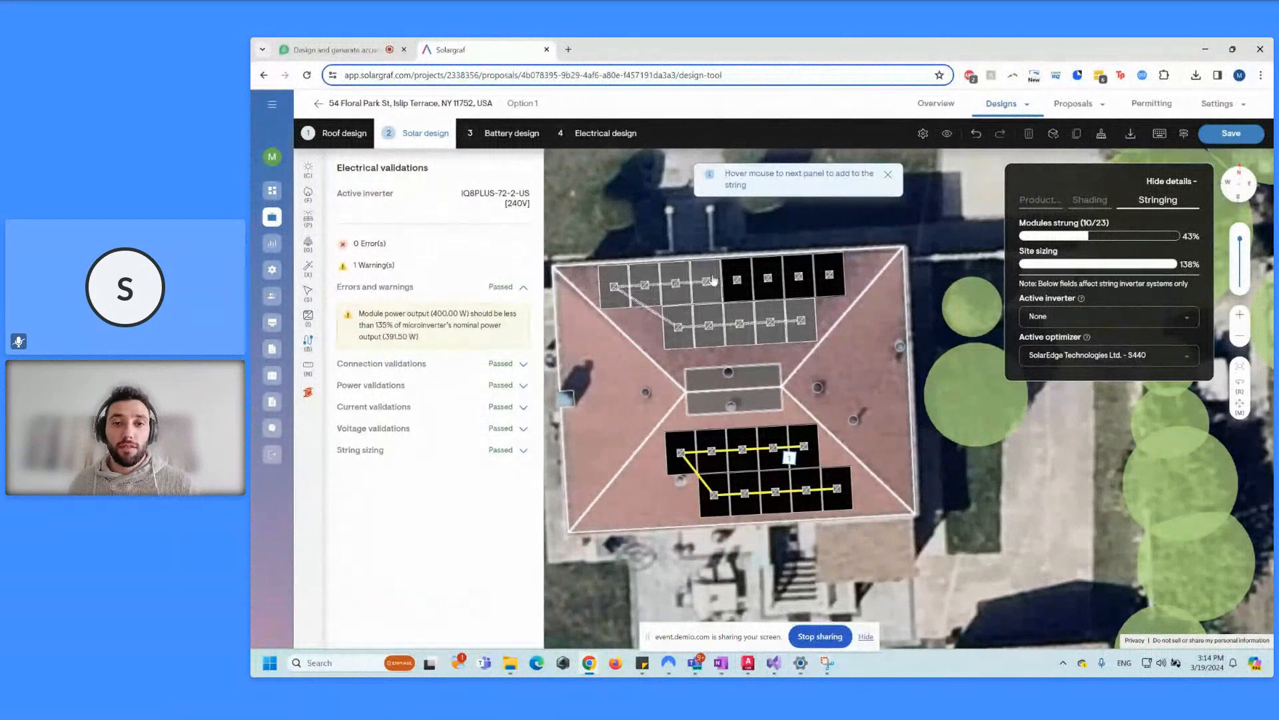
click(829, 274)
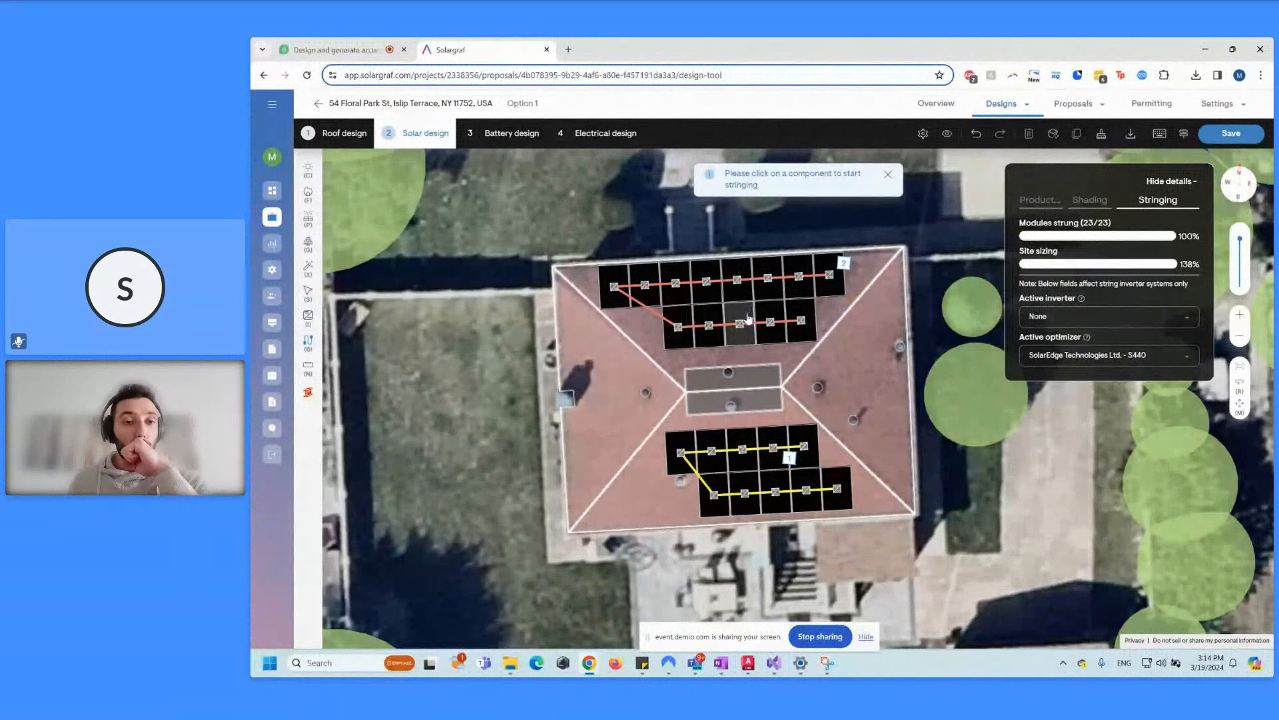
scroll(593, 356, down, 1)
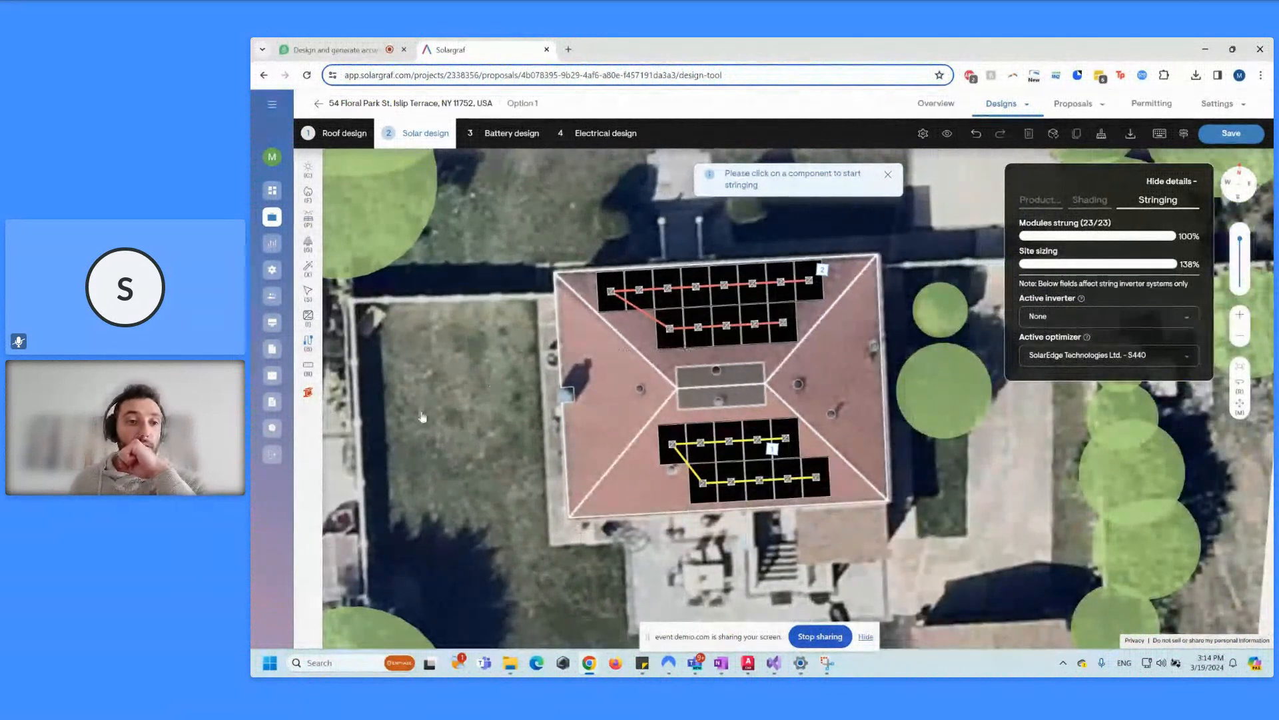
click(308, 392)
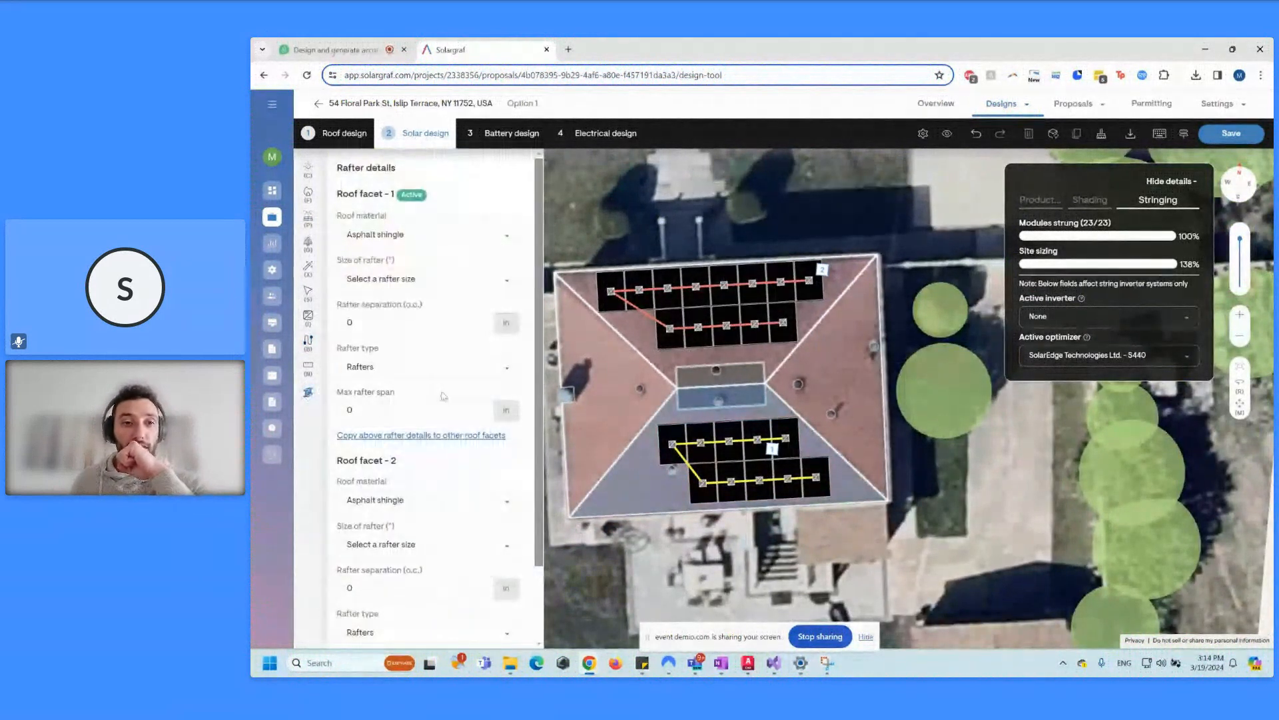
Step: Set 2" x 4" Rafters at 24 in separation, copy to all roof facets, and save
click(434, 288)
click(416, 307)
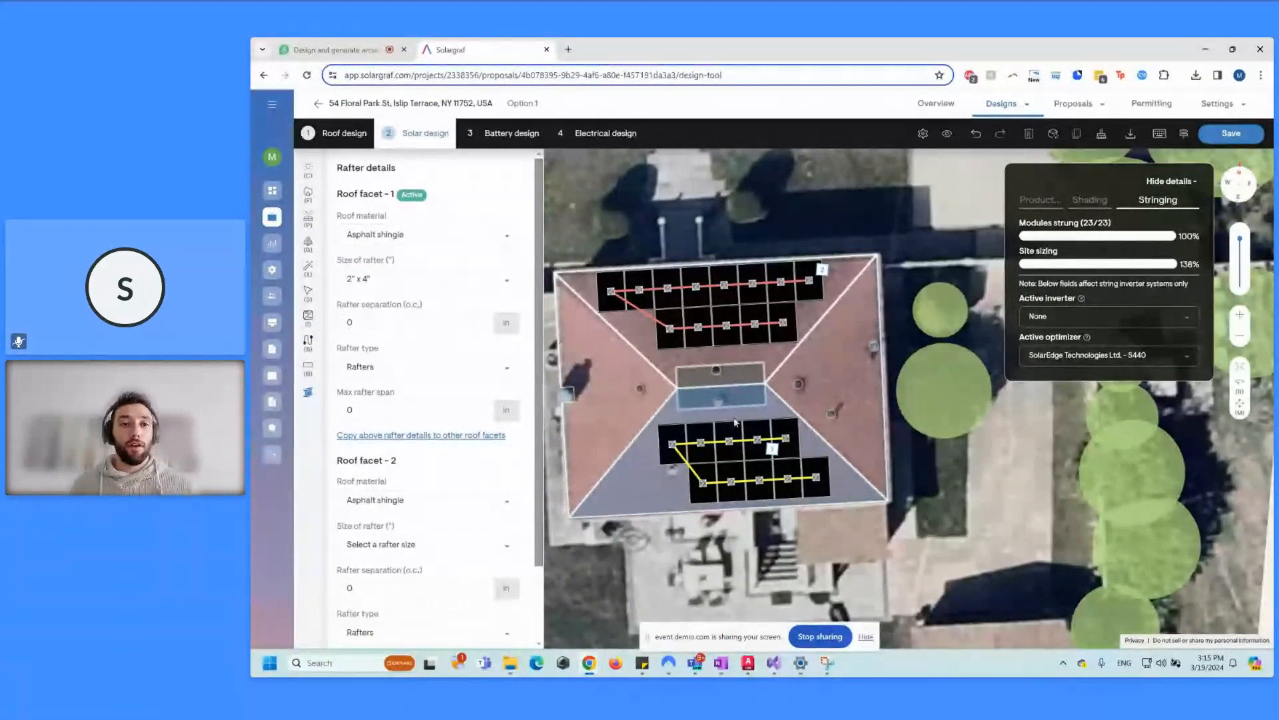
click(374, 321)
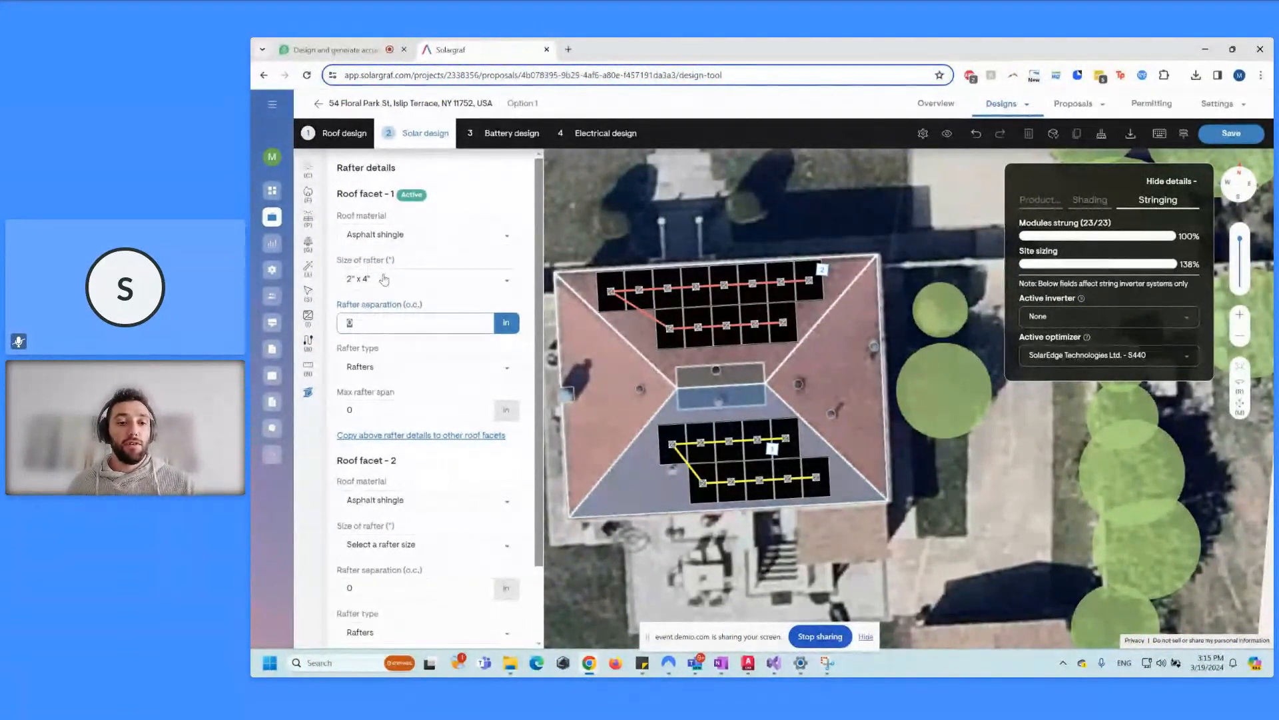
text(24)
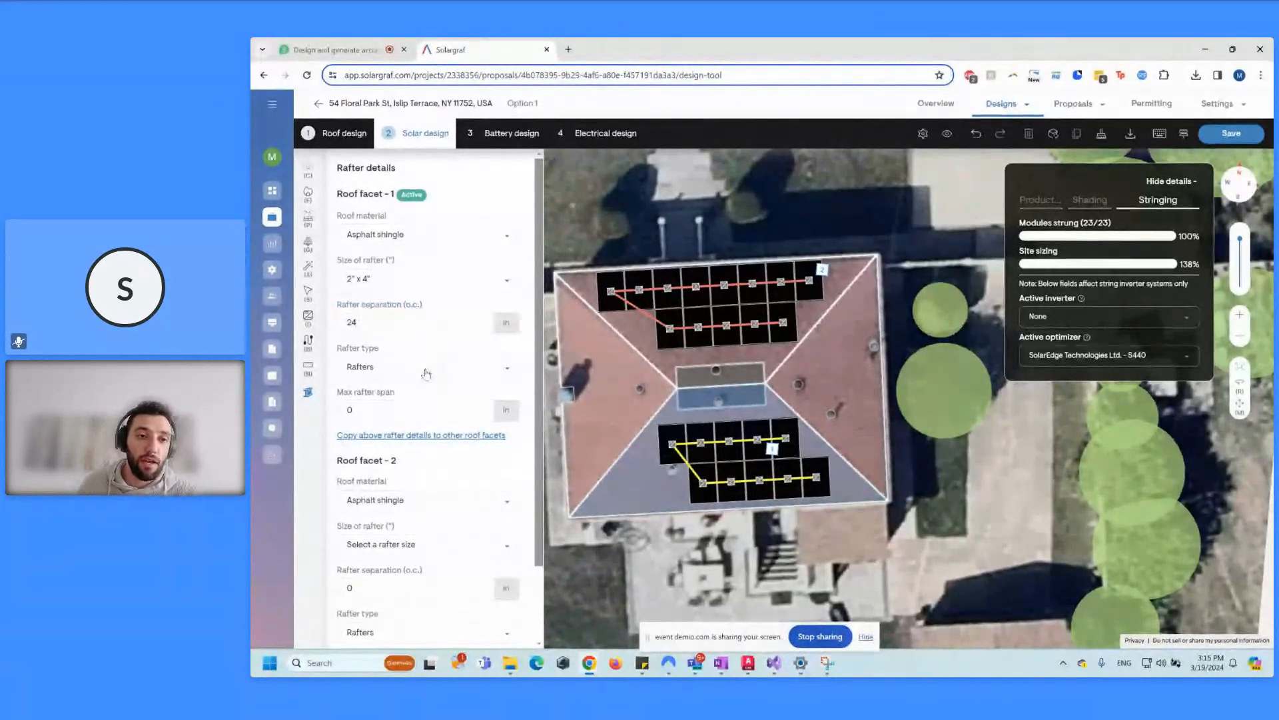
click(424, 370)
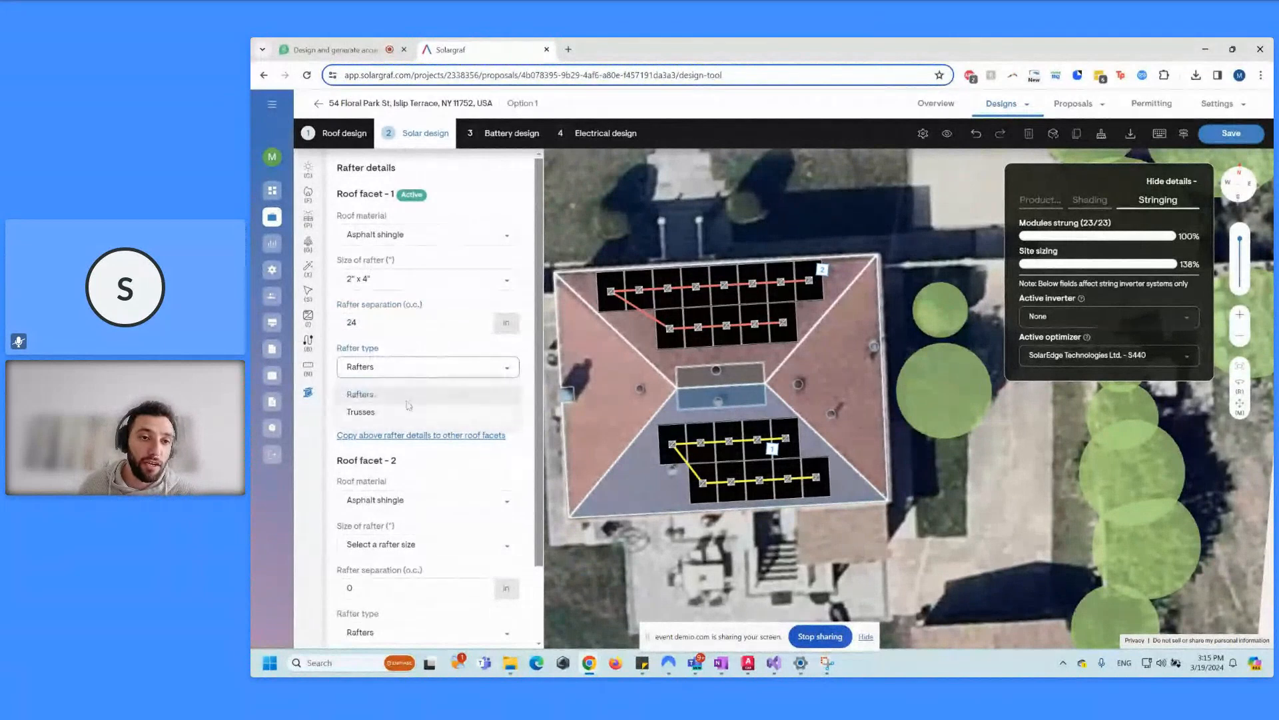
click(410, 394)
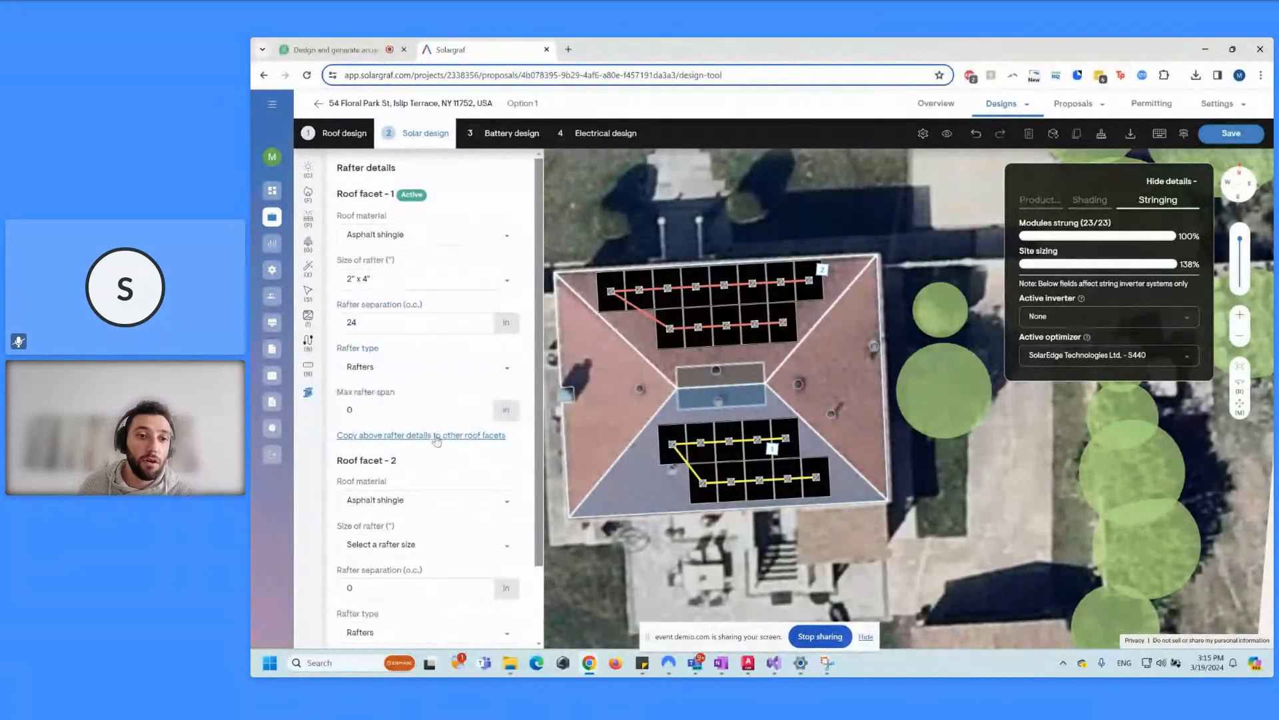
click(436, 438)
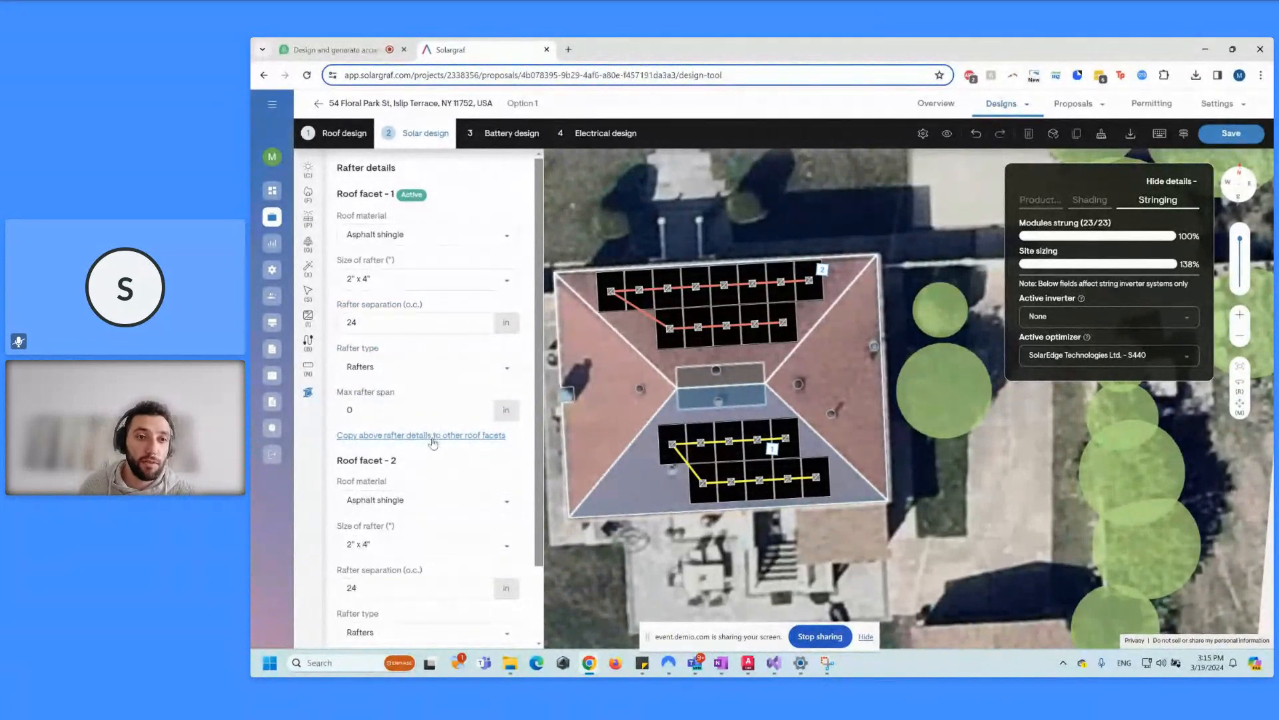
scroll(413, 467, down, 5)
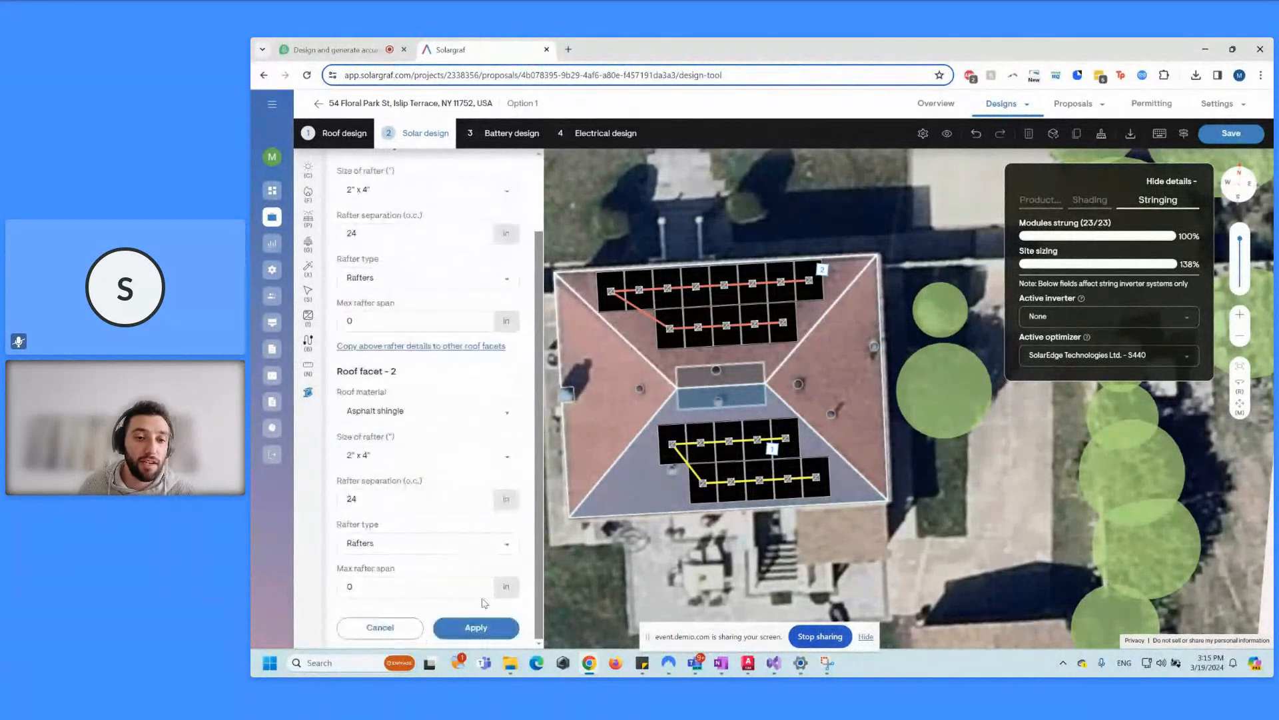
click(478, 622)
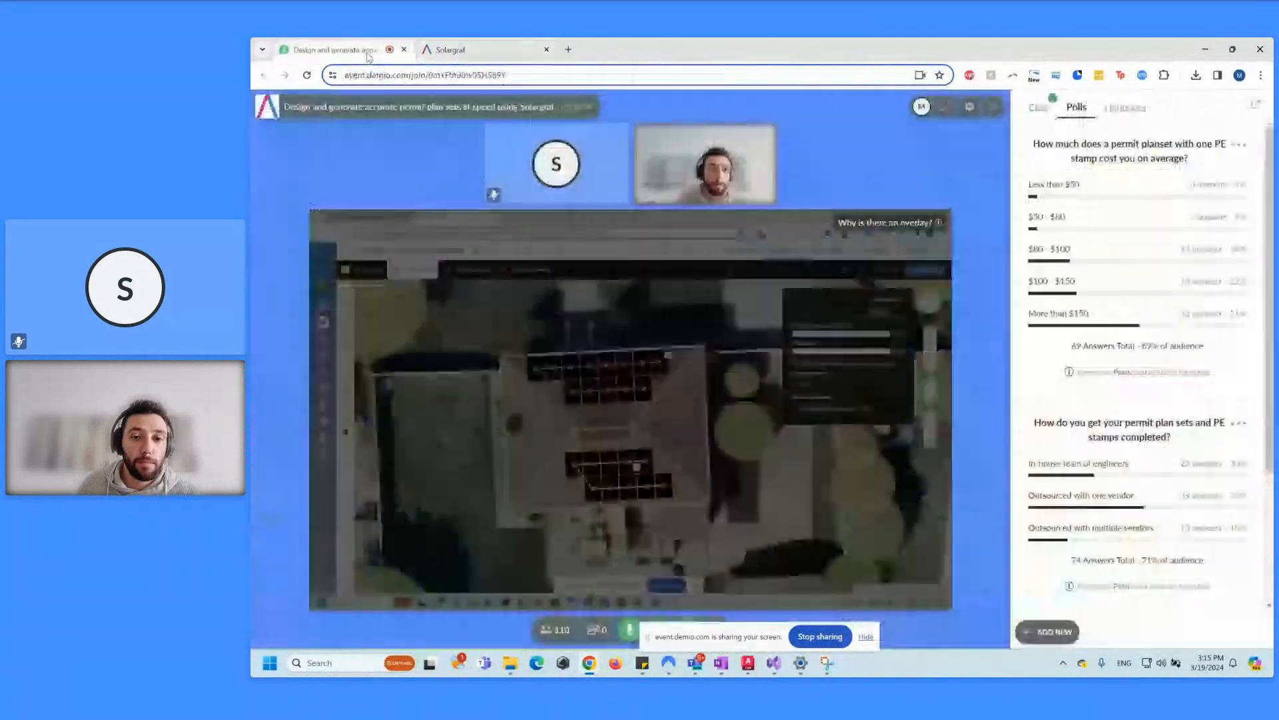
click(330, 50)
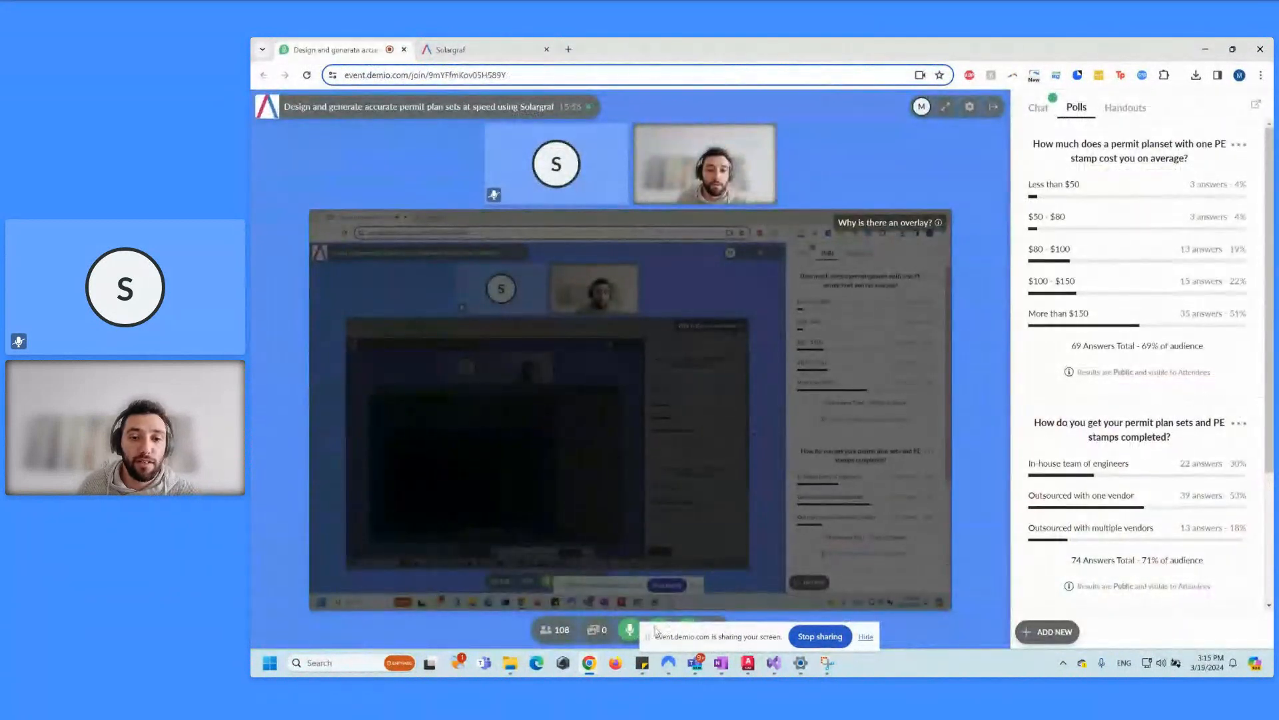
drag(663, 636, 733, 584)
click(632, 629)
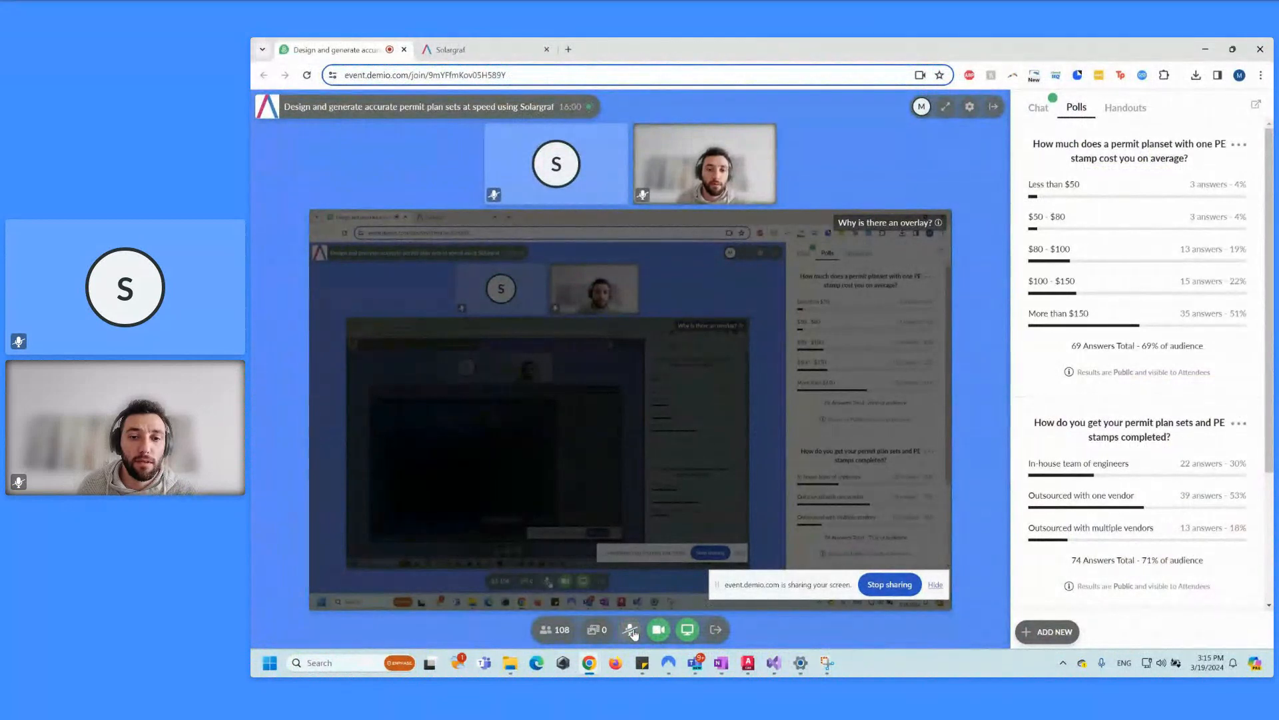
click(631, 629)
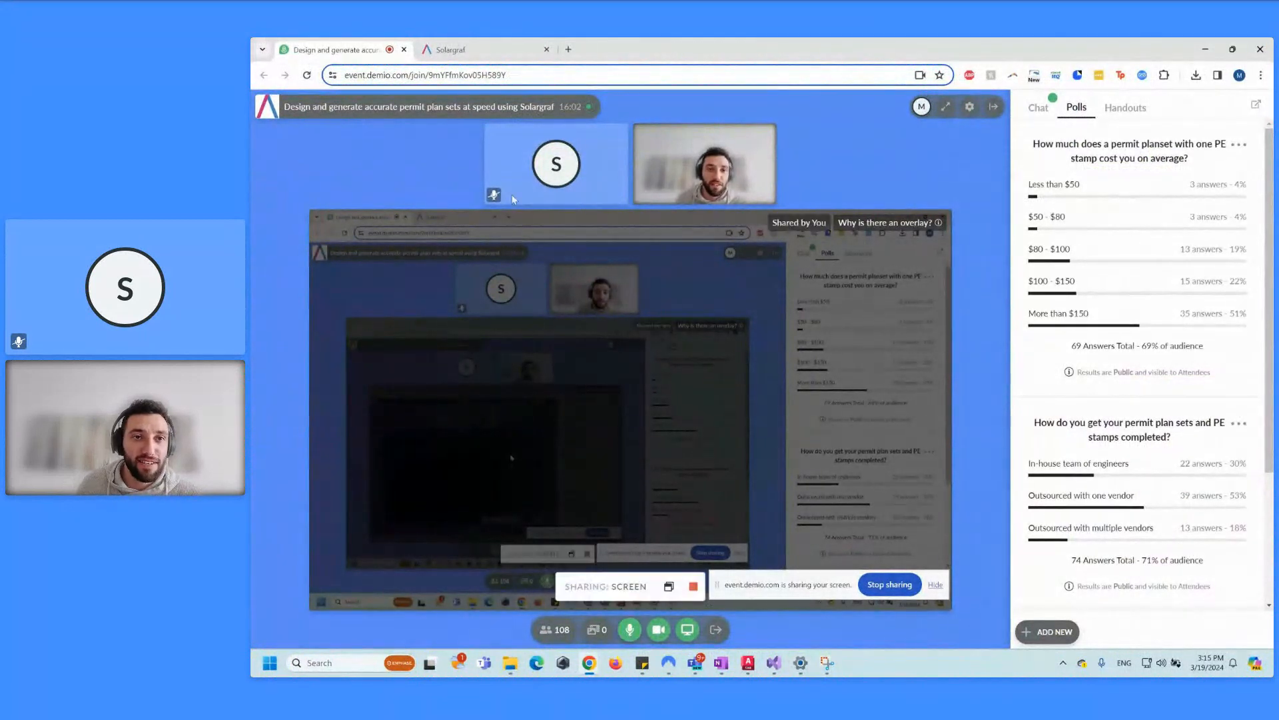
click(484, 51)
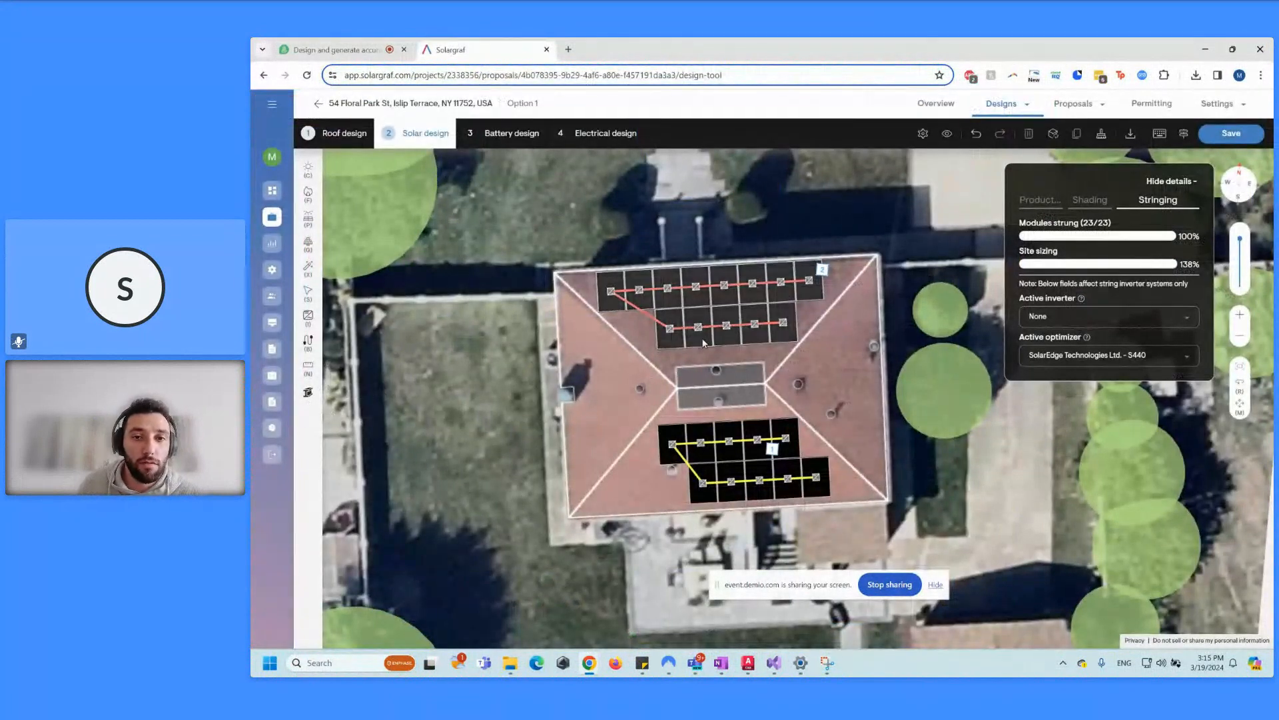
Step: Calculate panel shading, save the solar design, and continue to Battery design
click(510, 133)
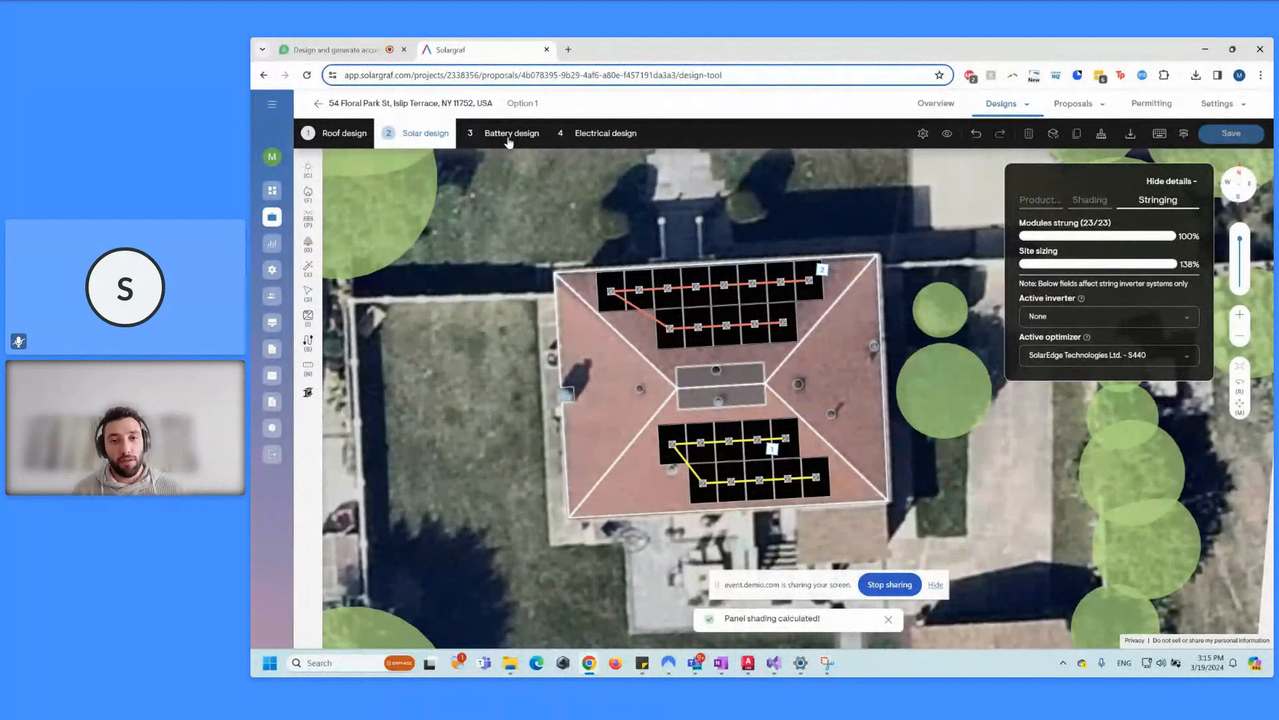
click(509, 139)
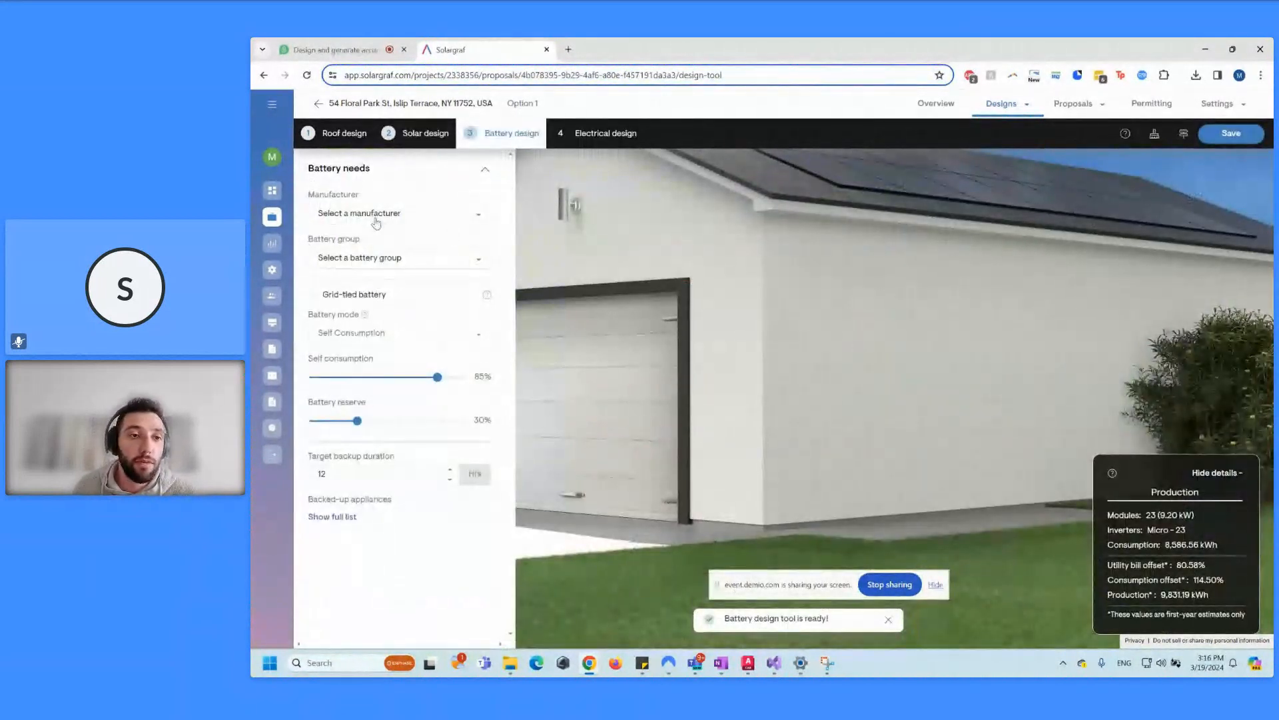
Step: Choose Enphase Energy Inc. as manufacturer with the IQ Battery 5P for US/MX/CA group
click(375, 214)
click(374, 241)
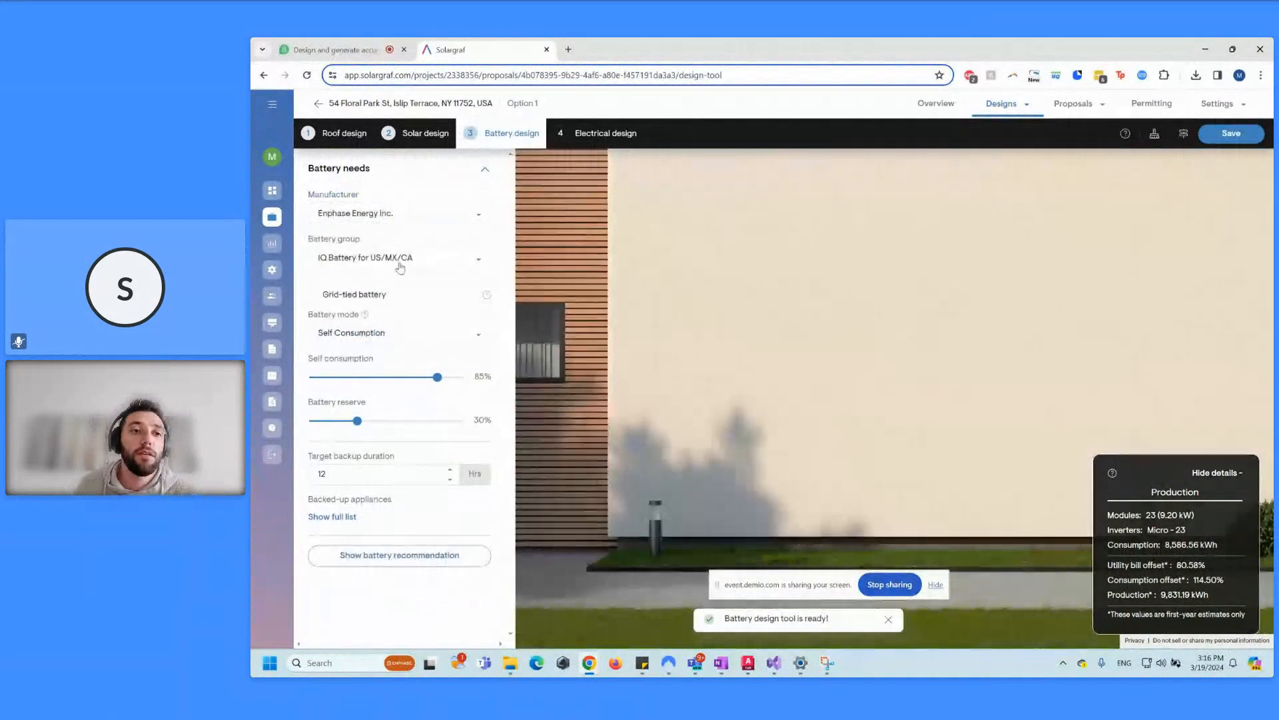
click(400, 266)
click(403, 321)
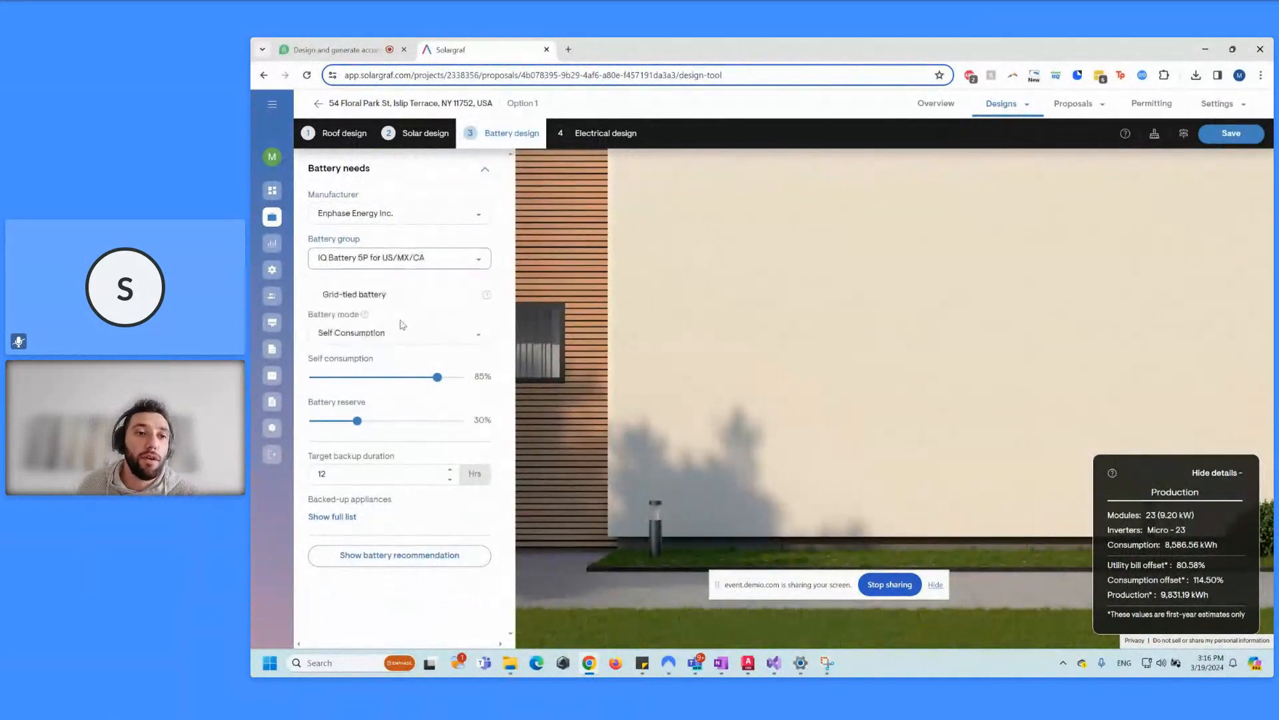
Step: Set the battery size to 10 kWh (2 IQ Battery 5P), then go to Electrical design
click(435, 564)
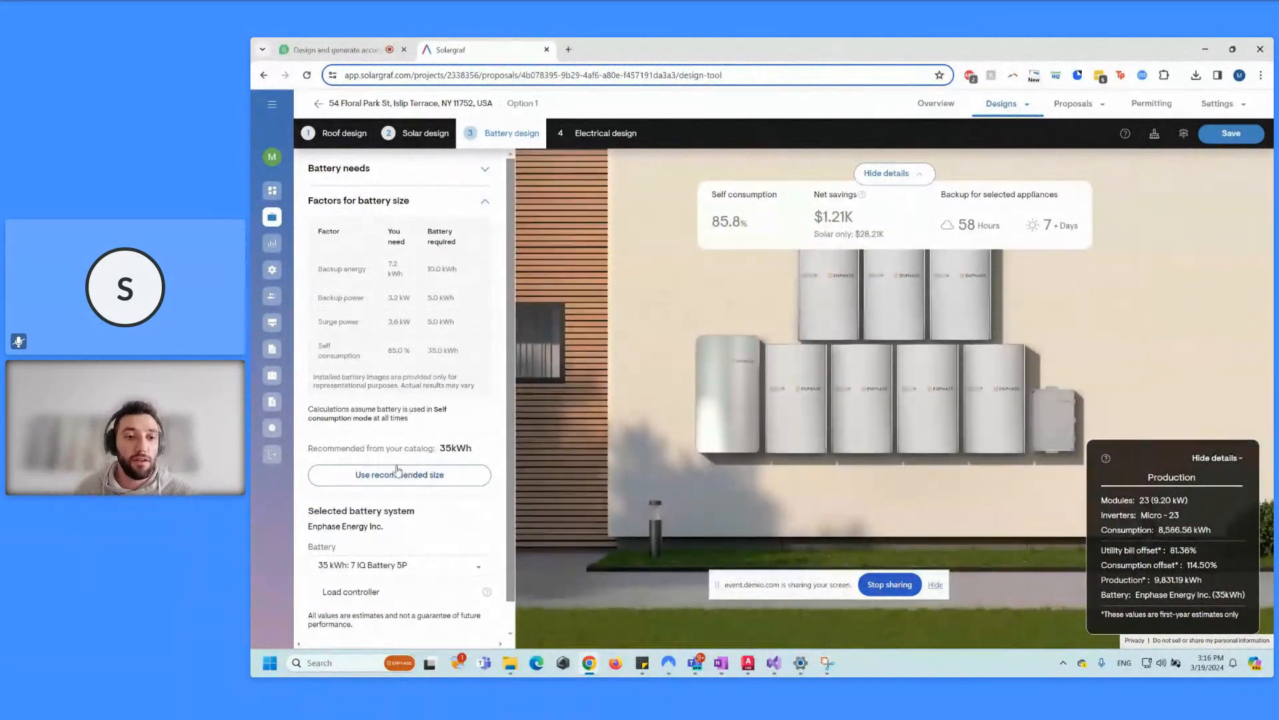
click(421, 570)
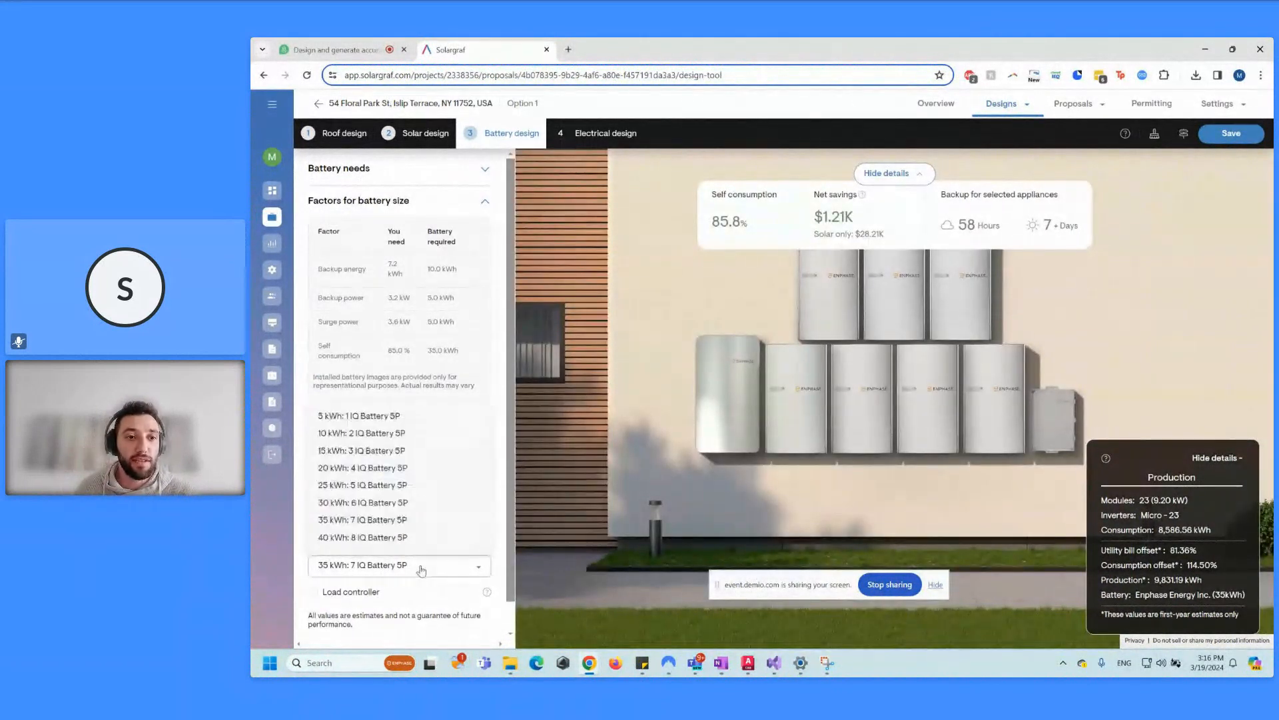
click(374, 435)
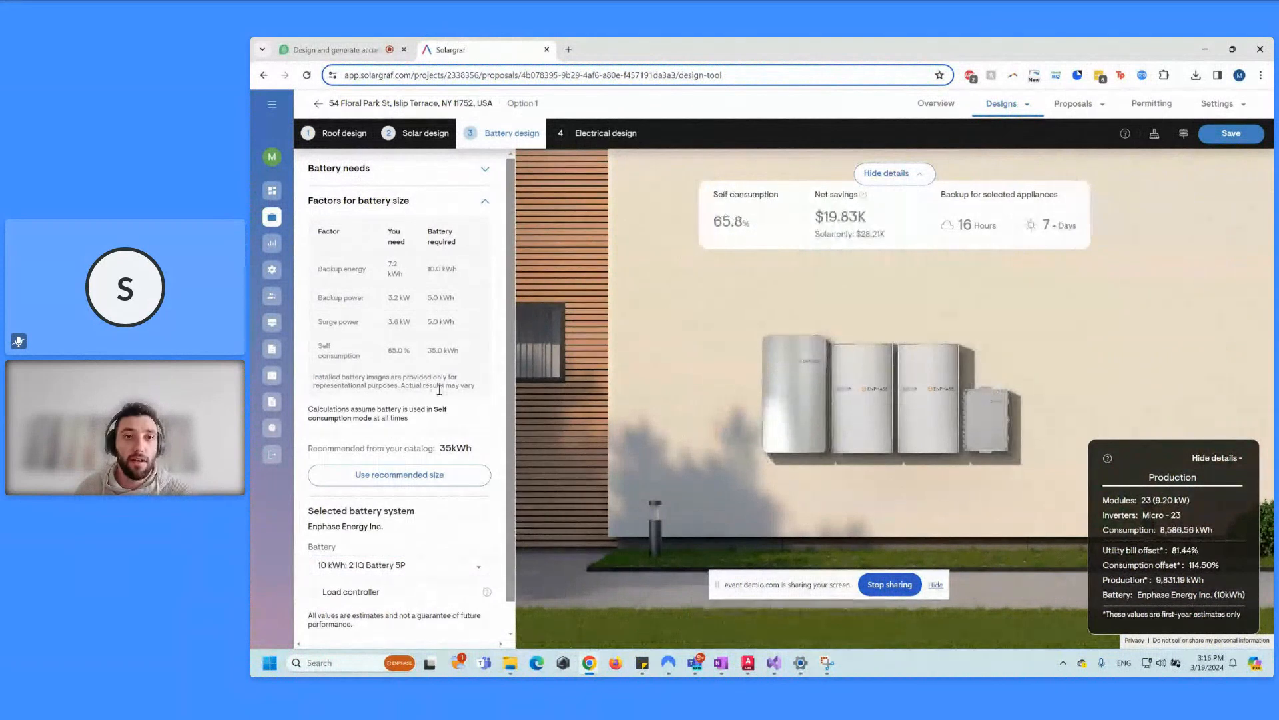
click(602, 135)
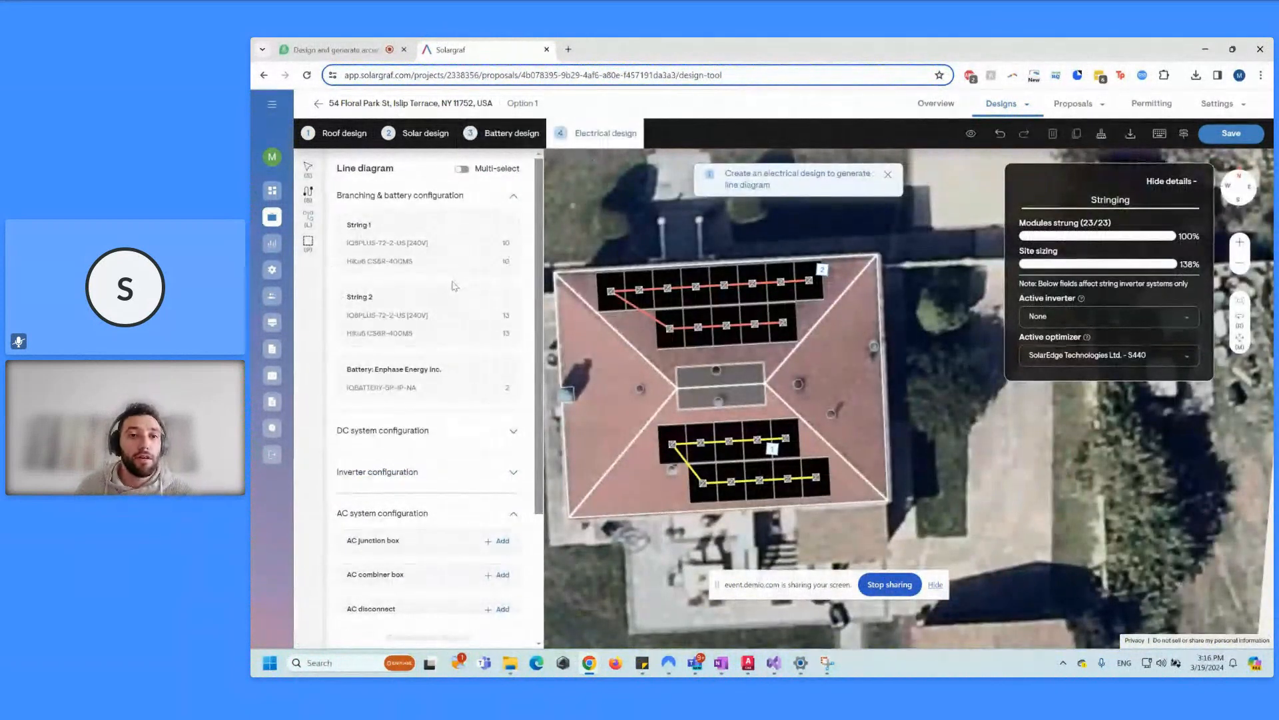
scroll(470, 279, down, 2)
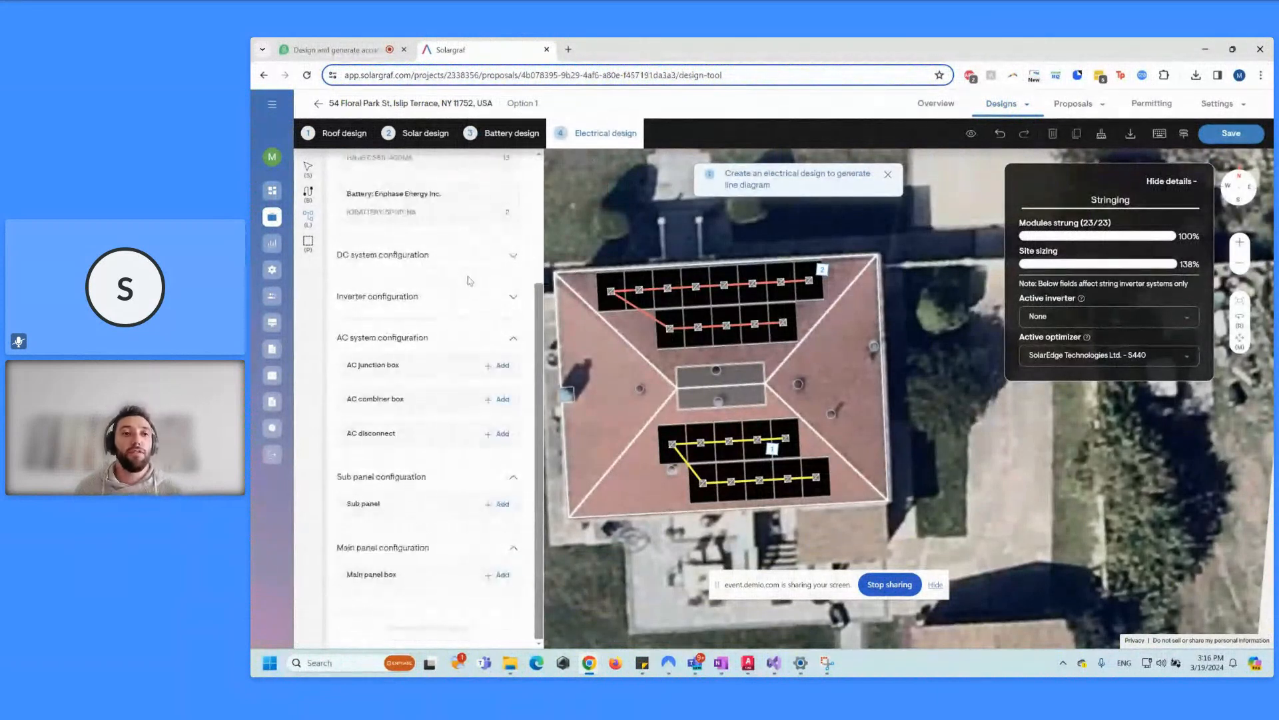
scroll(470, 279, up, 2)
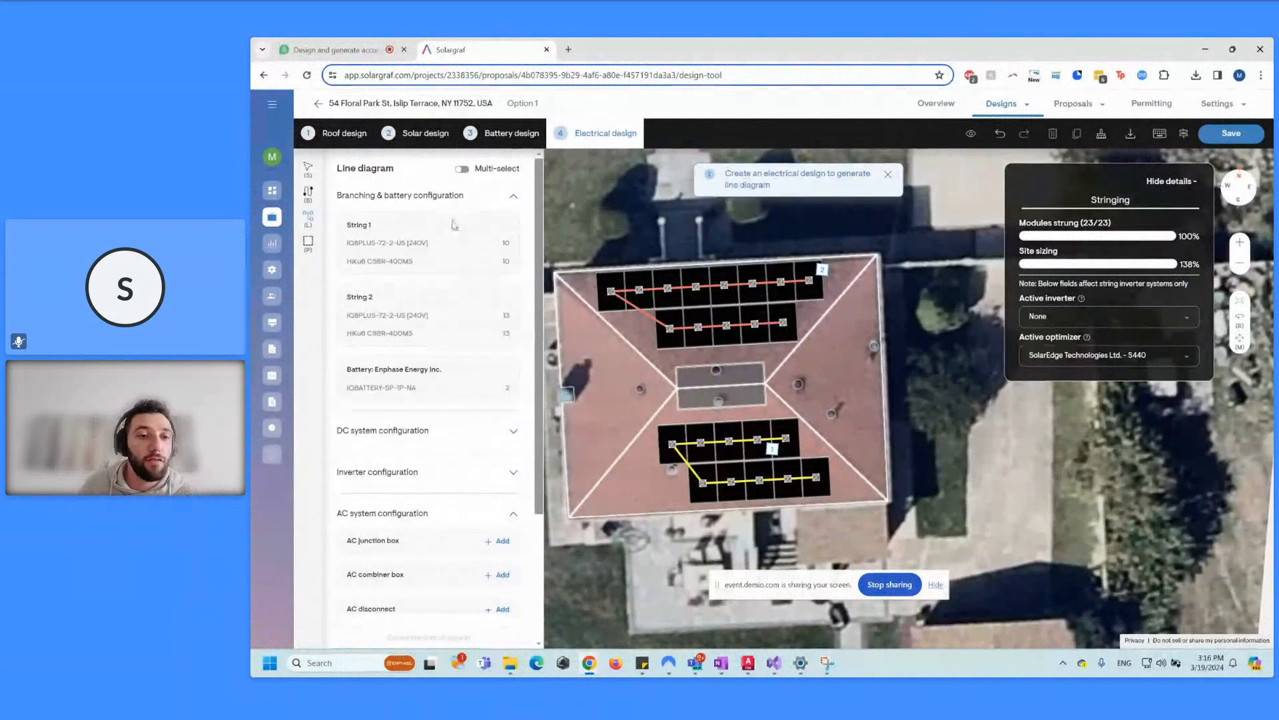
scroll(460, 223, down, 3)
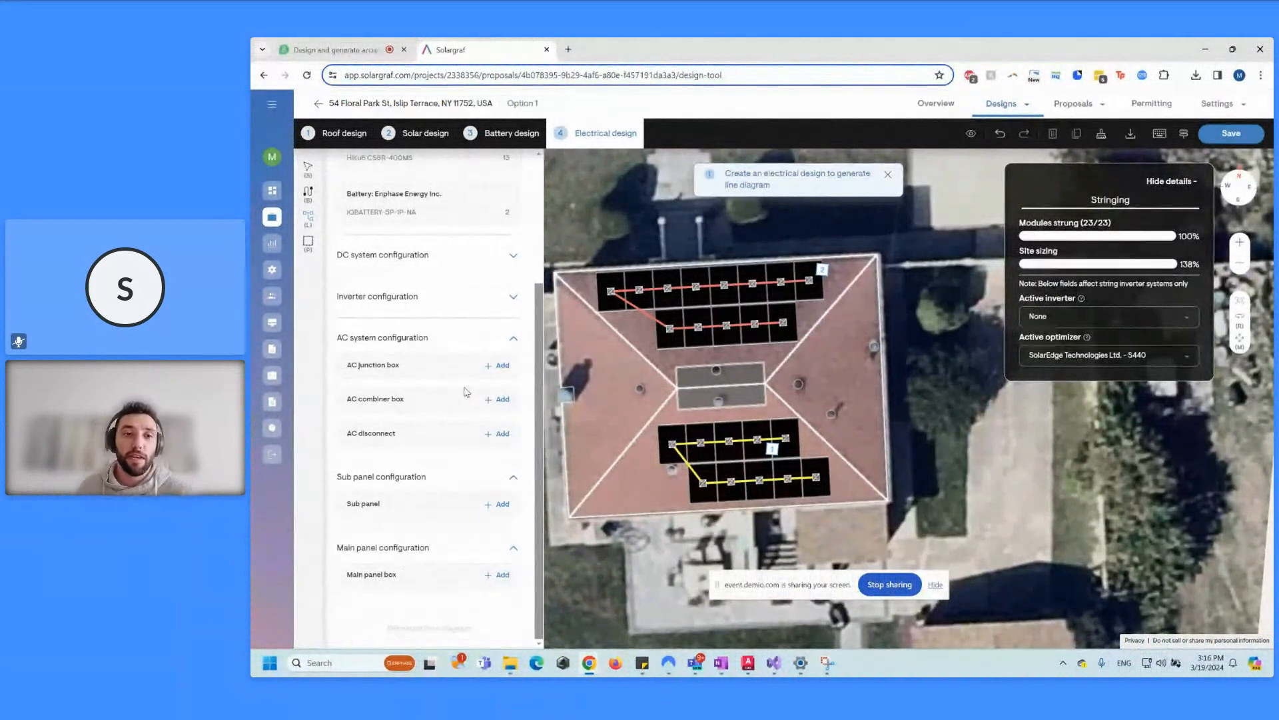
scroll(460, 383, up, 1)
scroll(459, 383, up, 2)
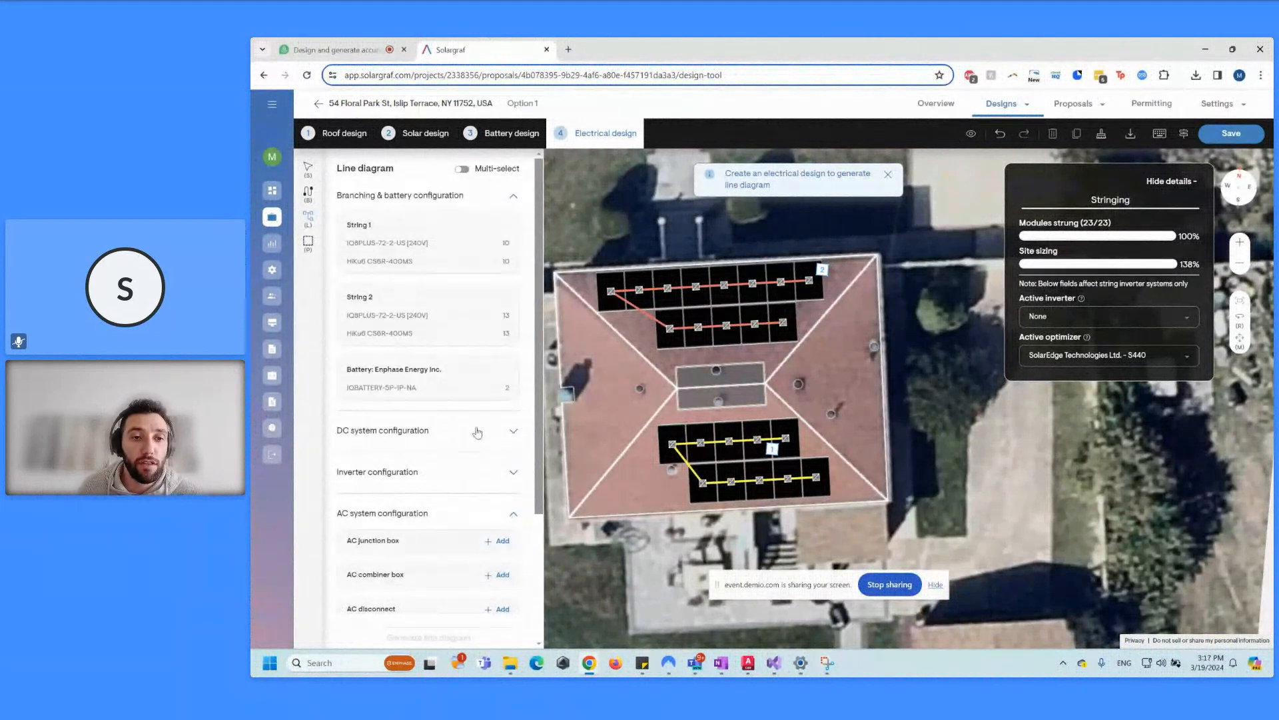
click(474, 432)
scroll(475, 430, down, 2)
click(513, 450)
click(515, 451)
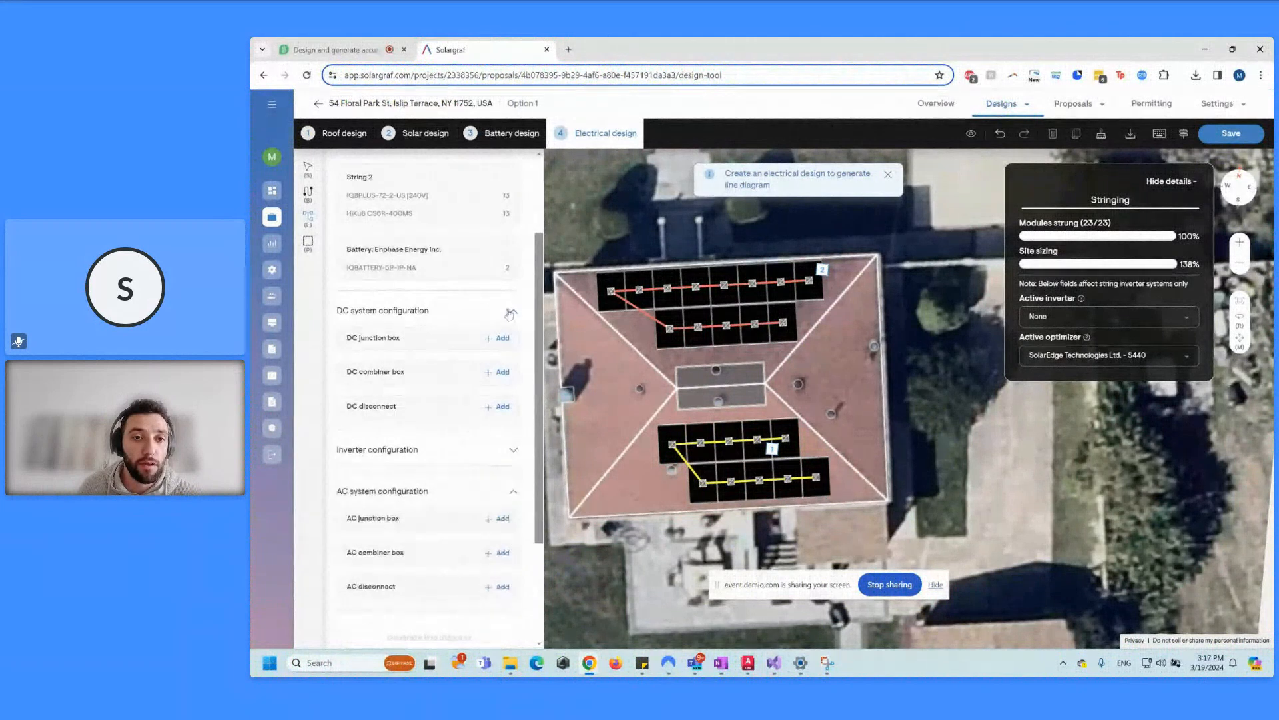
click(513, 310)
scroll(459, 331, up, 2)
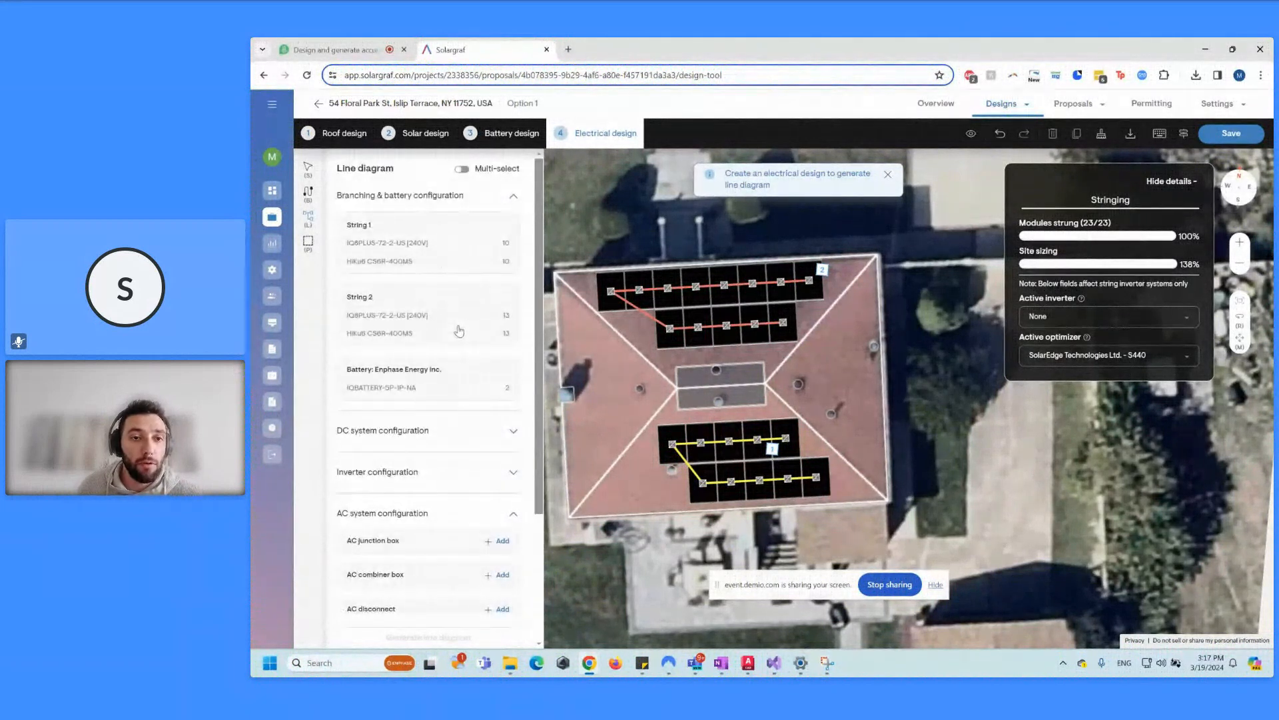
scroll(459, 331, down, 3)
Step: Place an AC junction box, combiner box CB1 and disconnect D1 on the roof
click(494, 367)
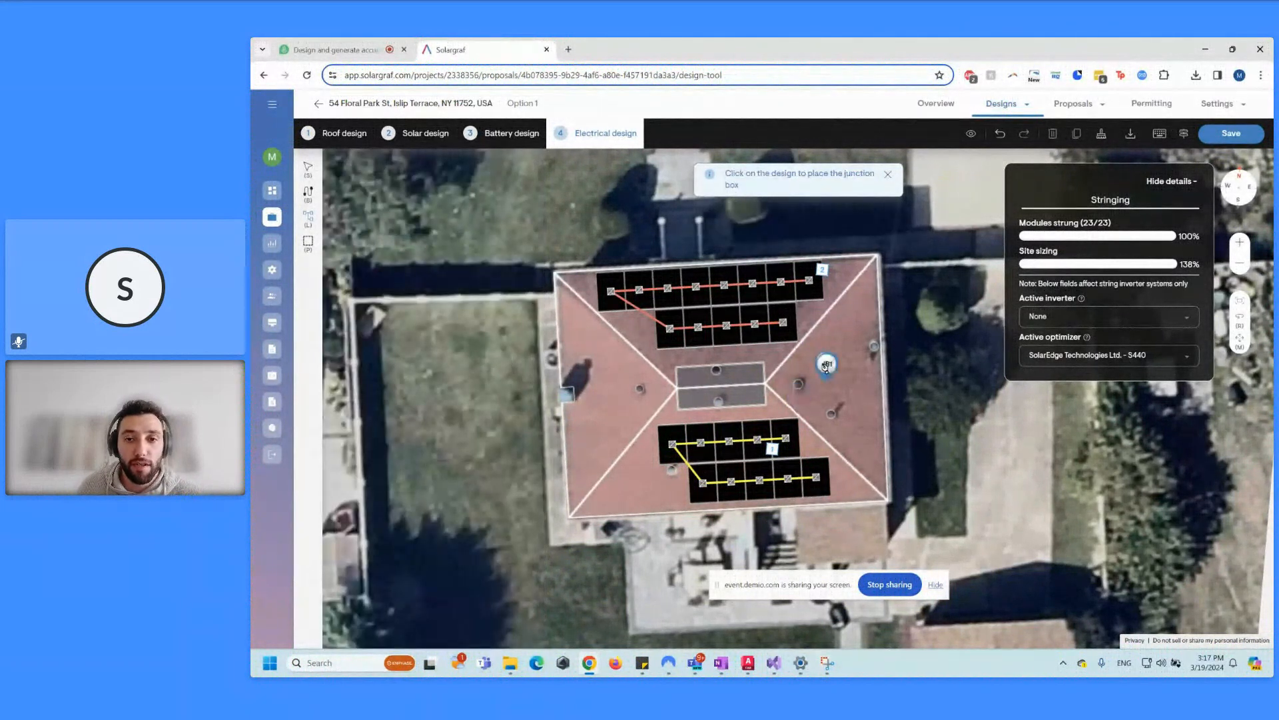
click(825, 365)
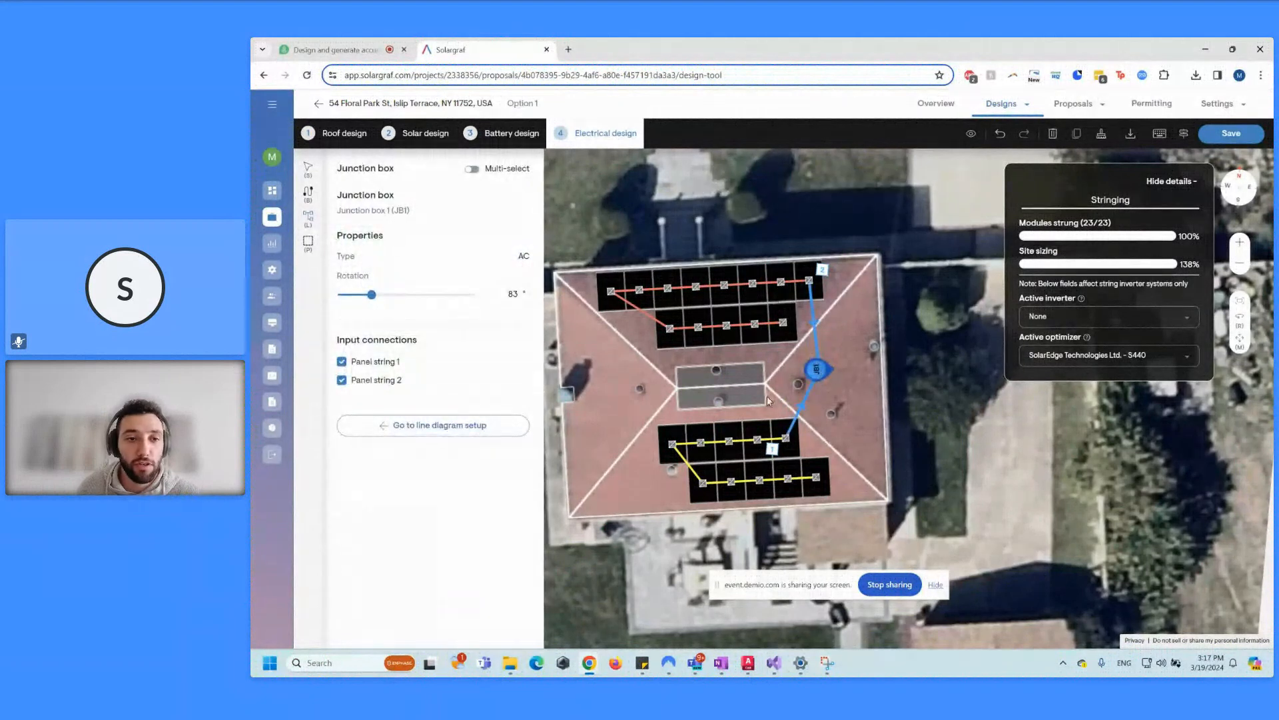
click(384, 431)
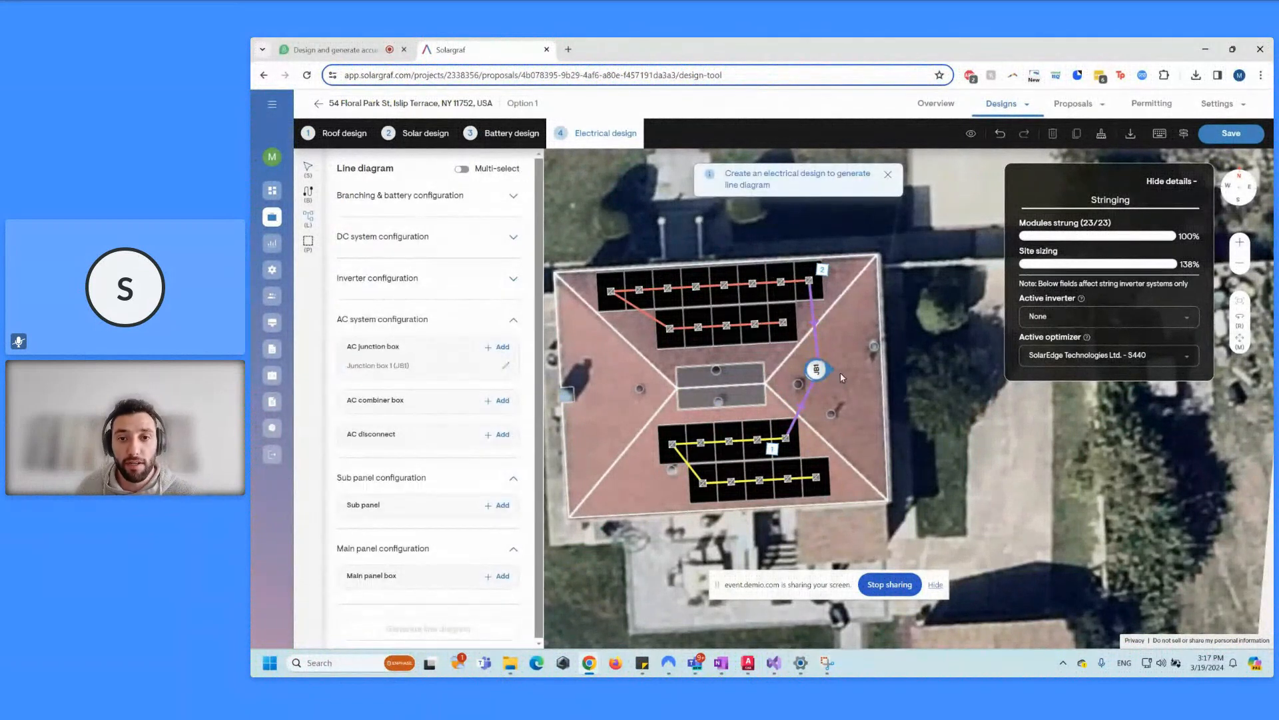
click(498, 400)
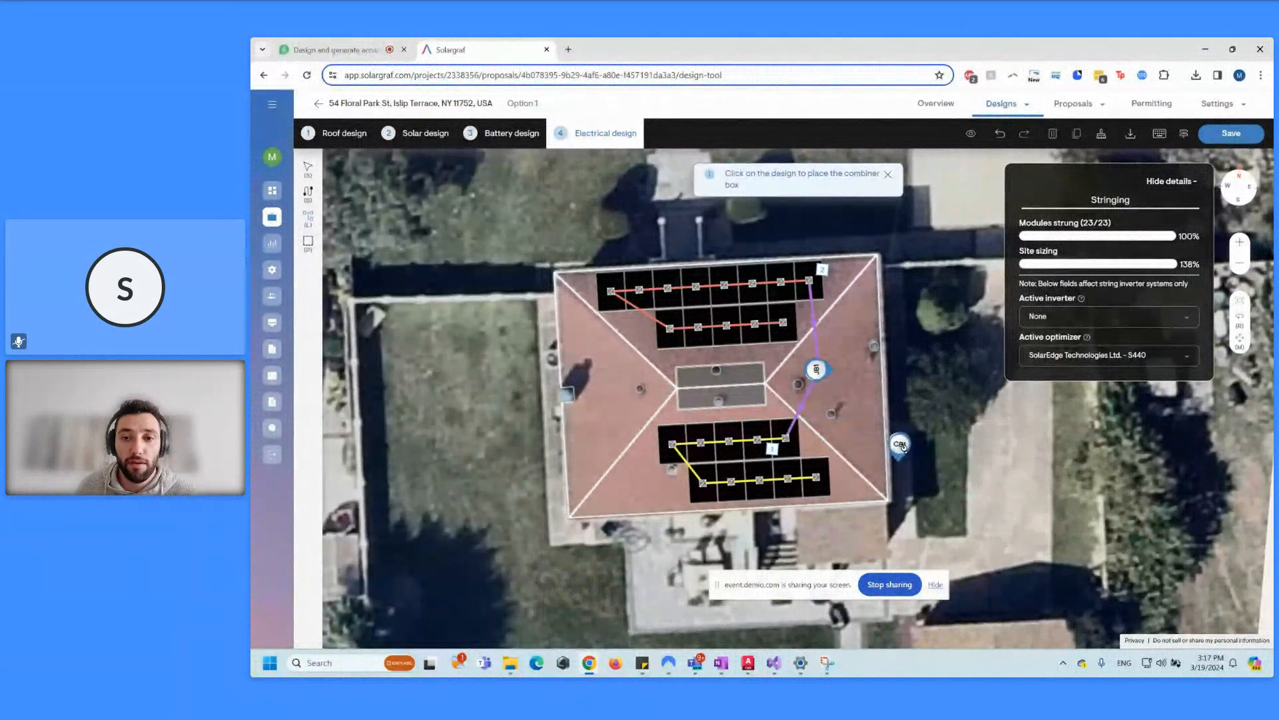
click(901, 445)
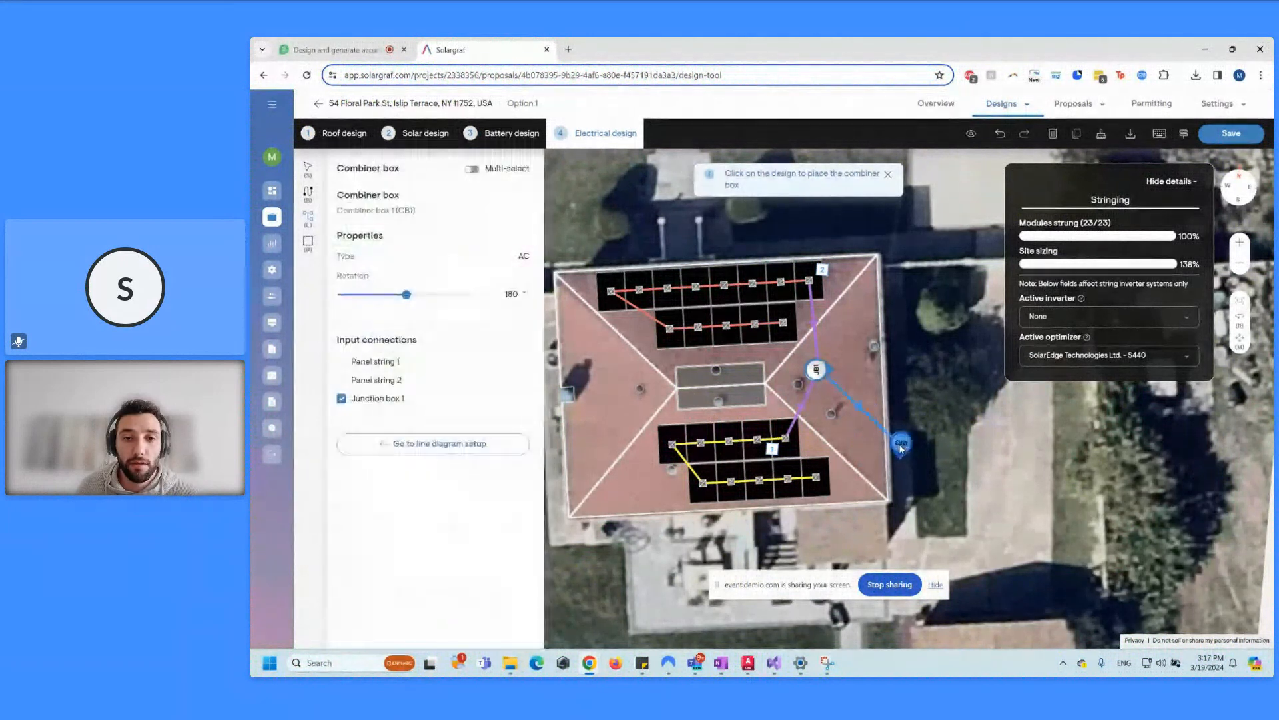
click(389, 449)
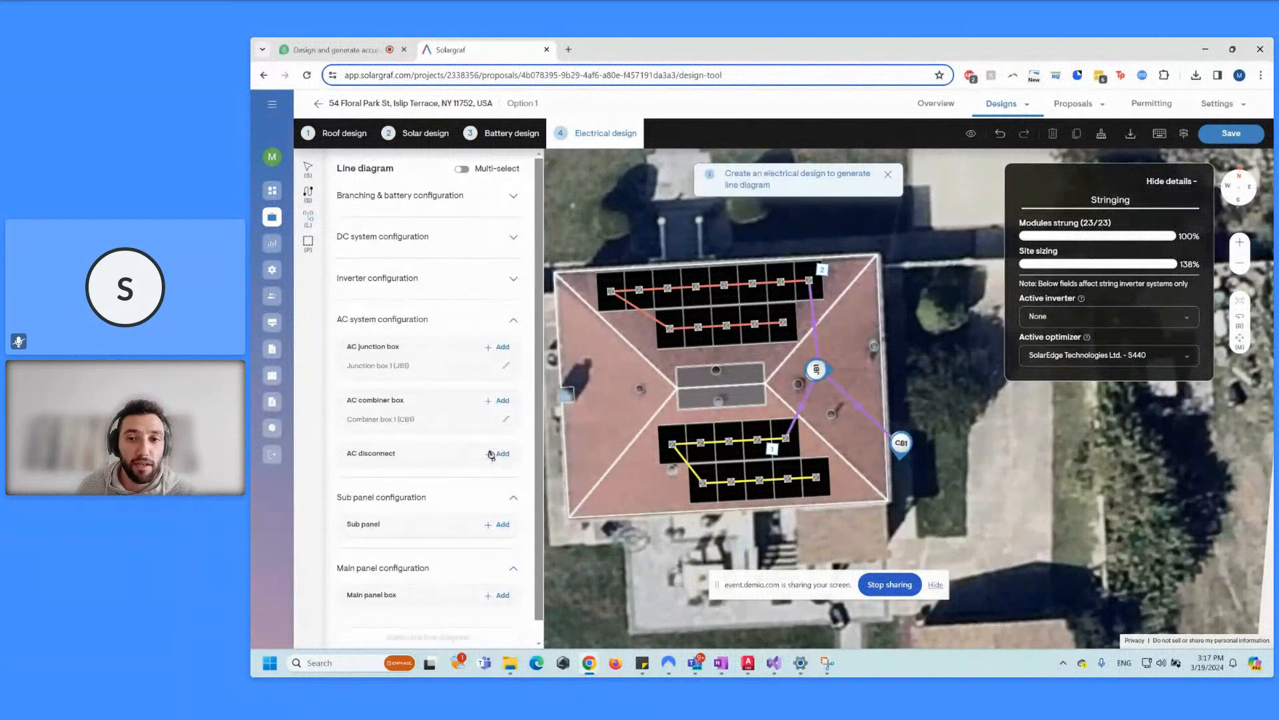
click(491, 455)
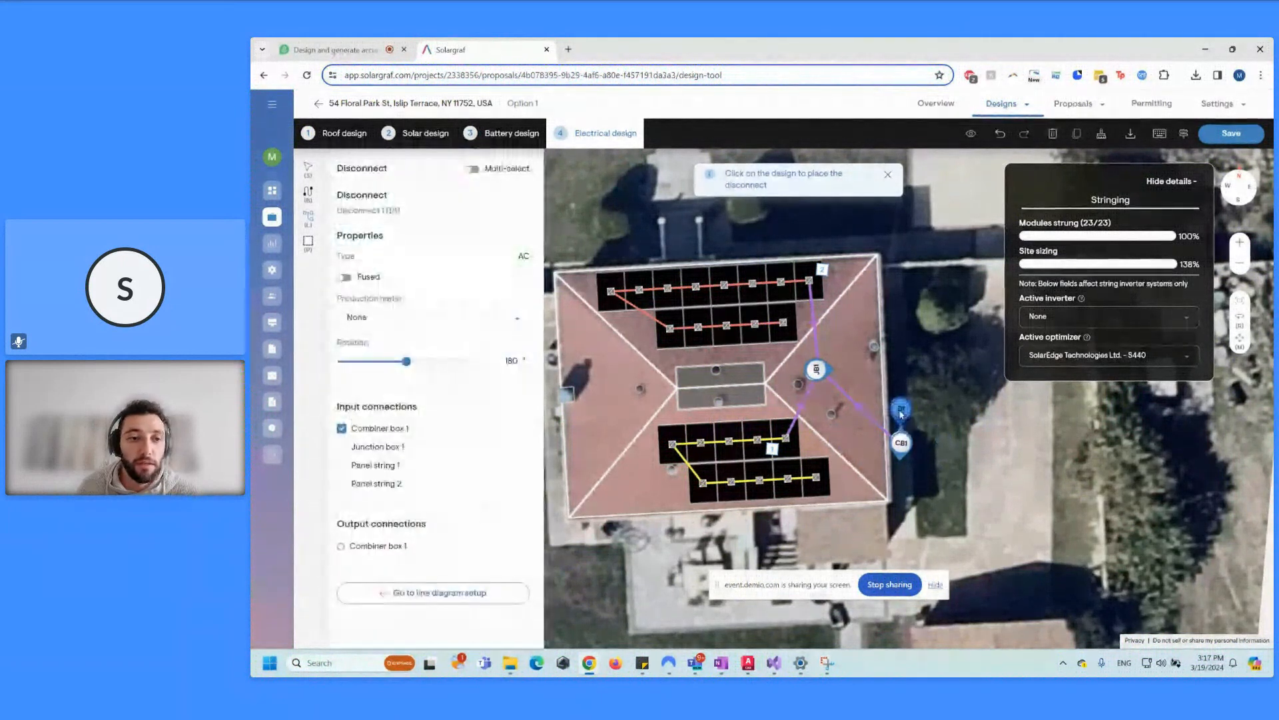
click(901, 413)
click(399, 593)
scroll(467, 480, down, 1)
click(502, 576)
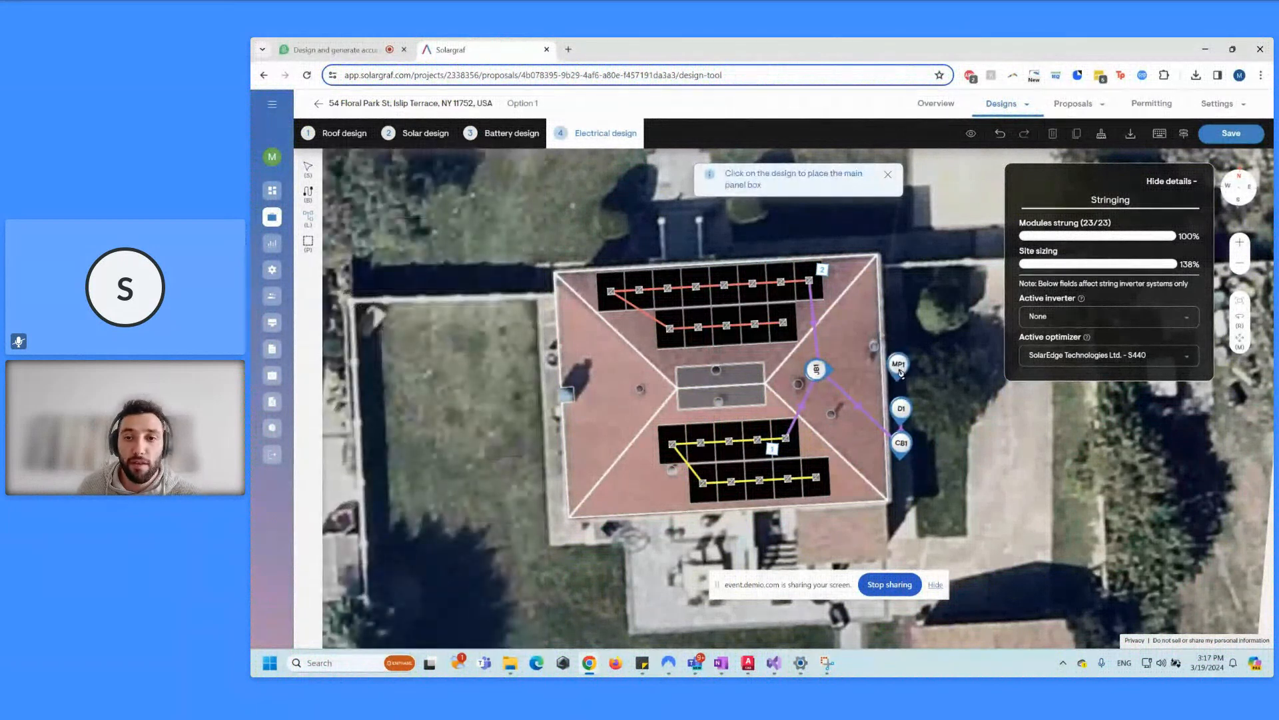
Step: Place main panel MP1 at the roof edge and review its NEC 2017, 200 A breaker properties
click(901, 373)
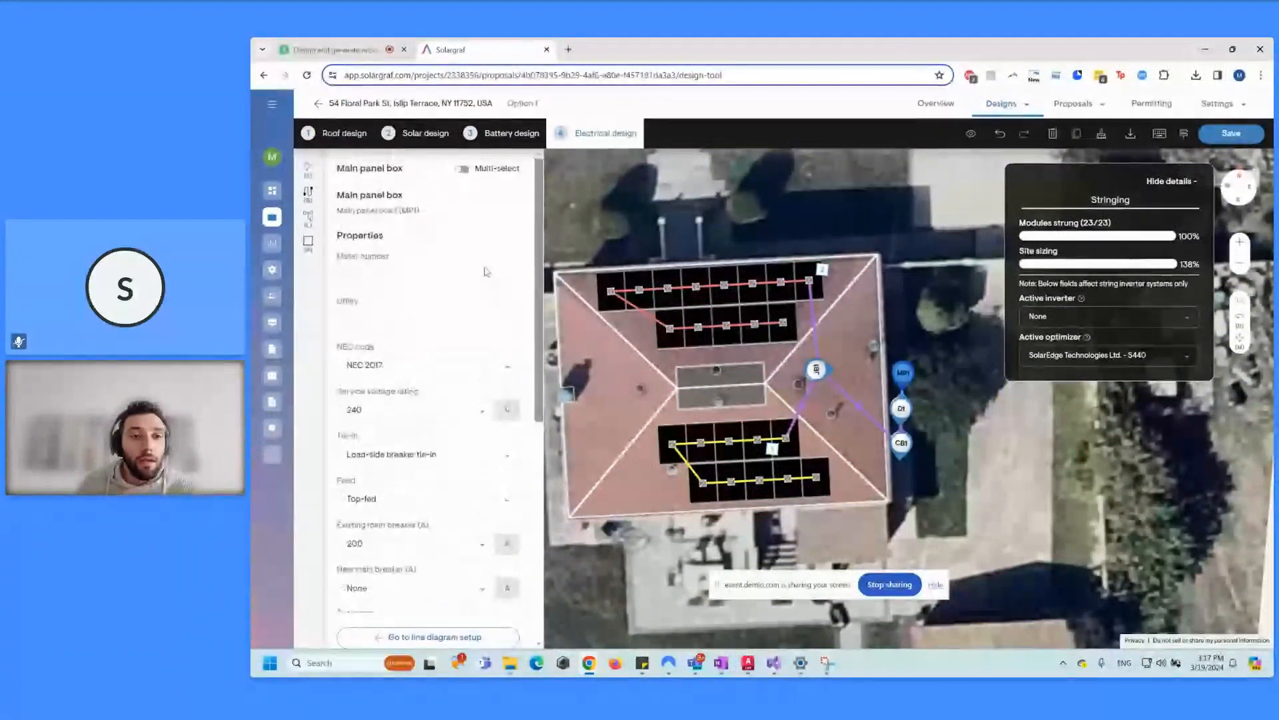
click(441, 274)
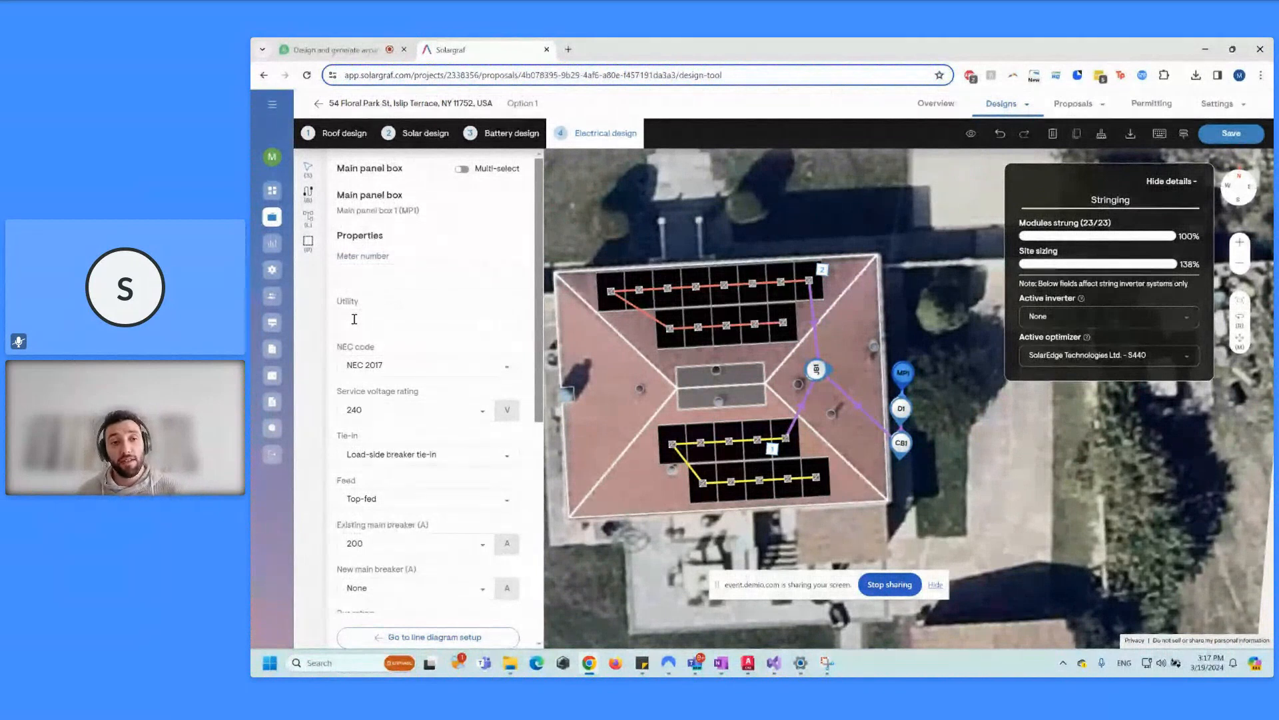
scroll(502, 338, down, 1)
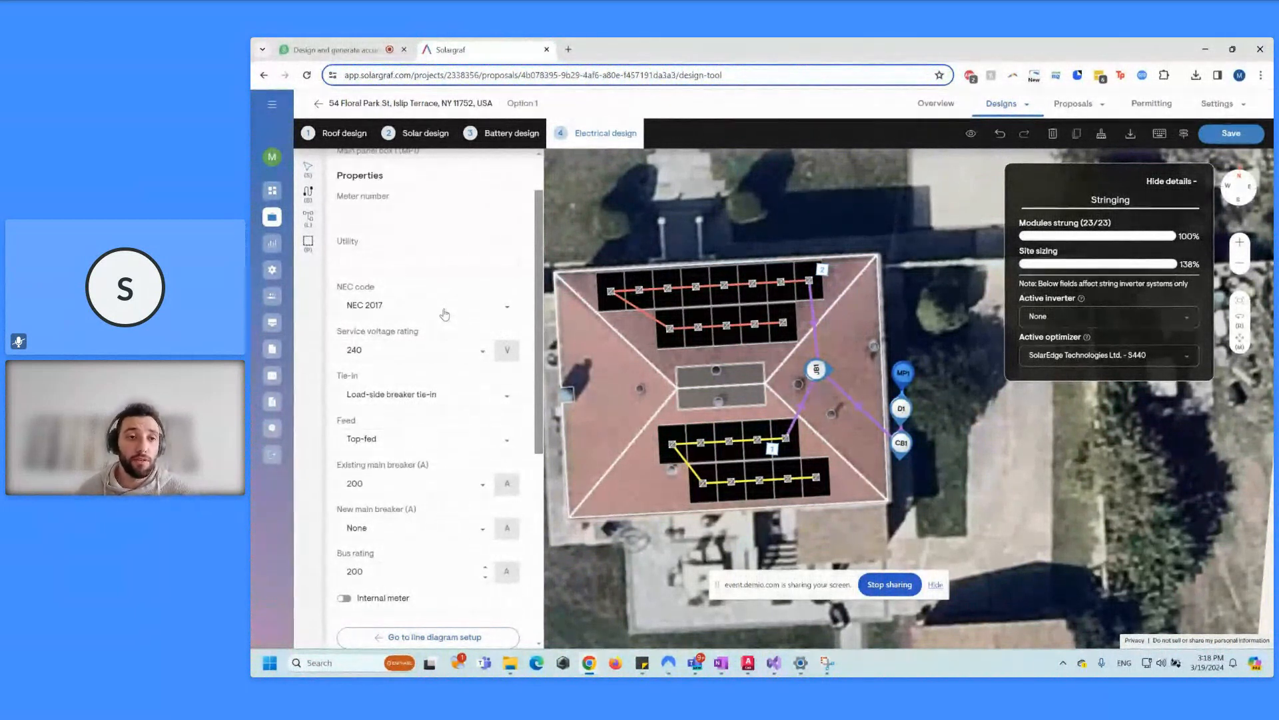
scroll(445, 307, down, 1)
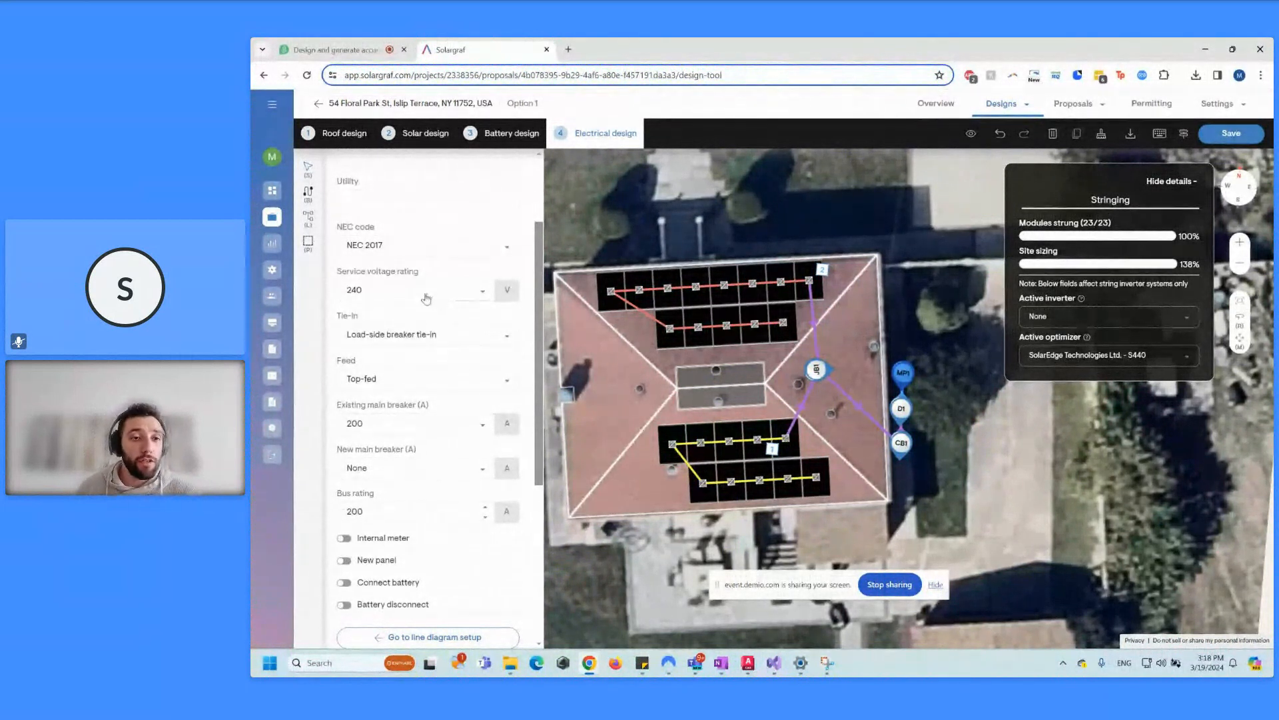
click(468, 293)
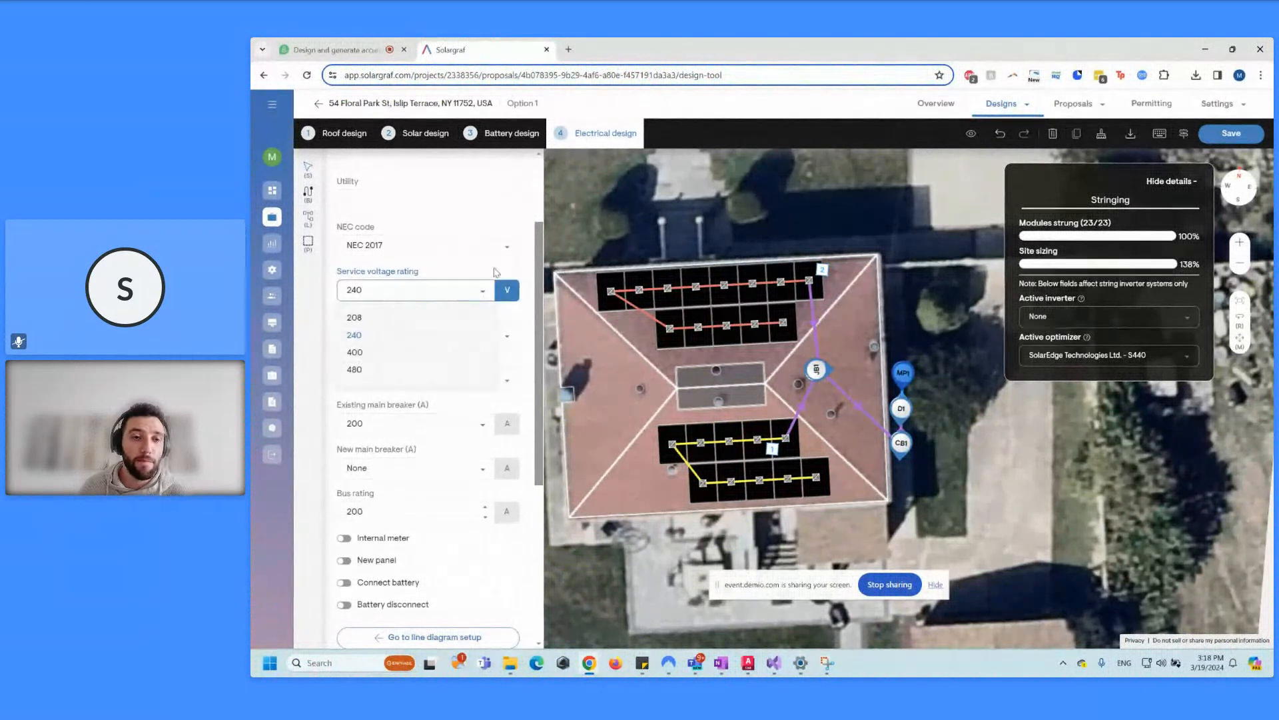
click(490, 273)
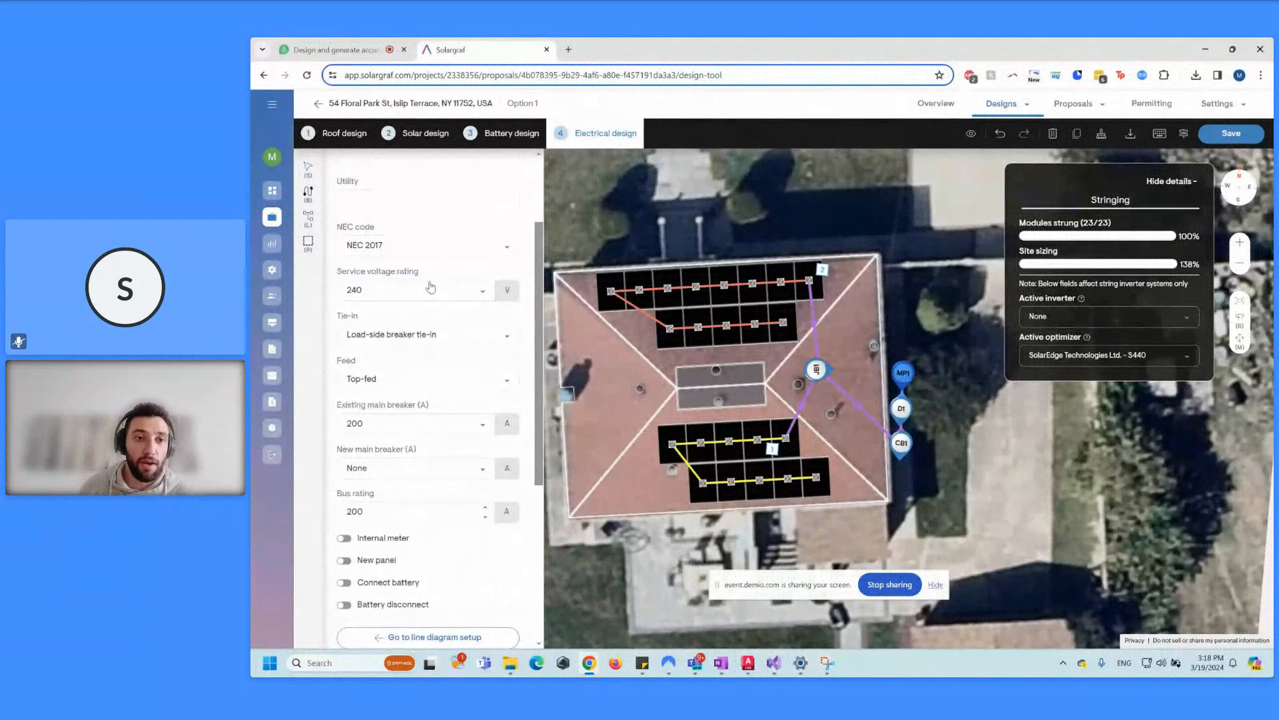
scroll(444, 312, down, 1)
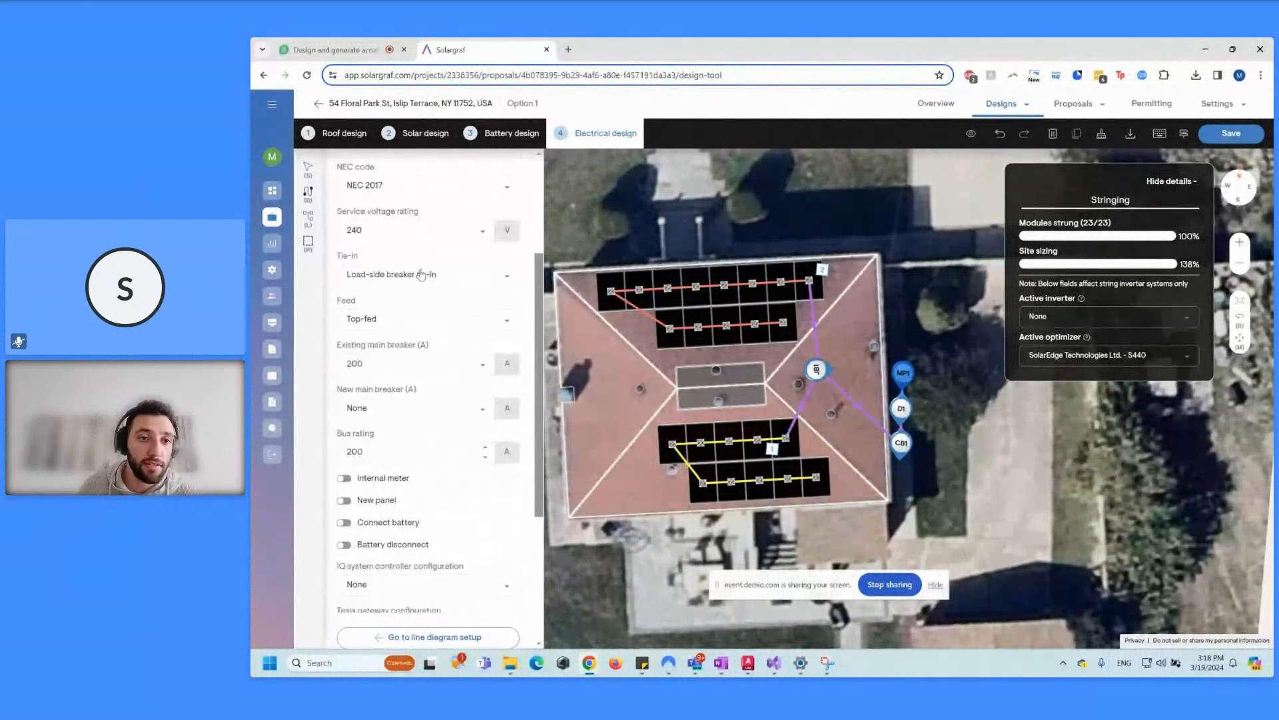
click(420, 276)
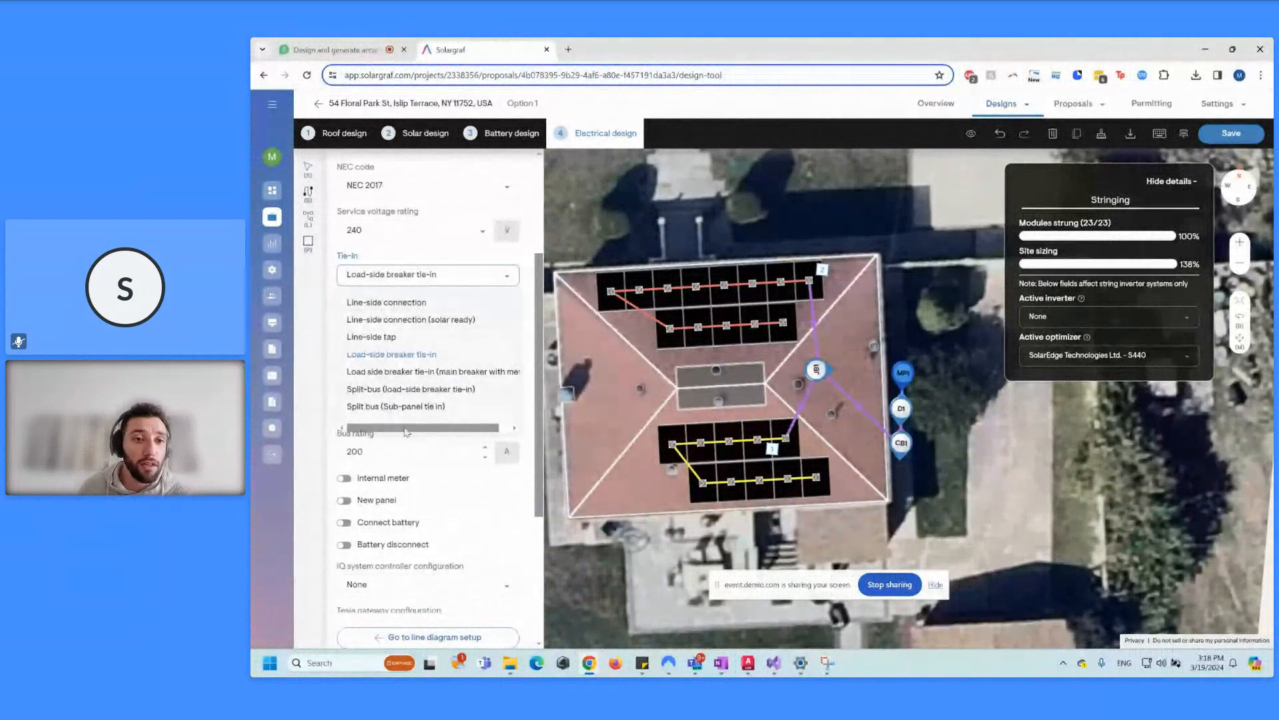
mouse_move(409, 432)
mouse_down()
mouse_move(425, 434)
mouse_move(397, 423)
mouse_up()
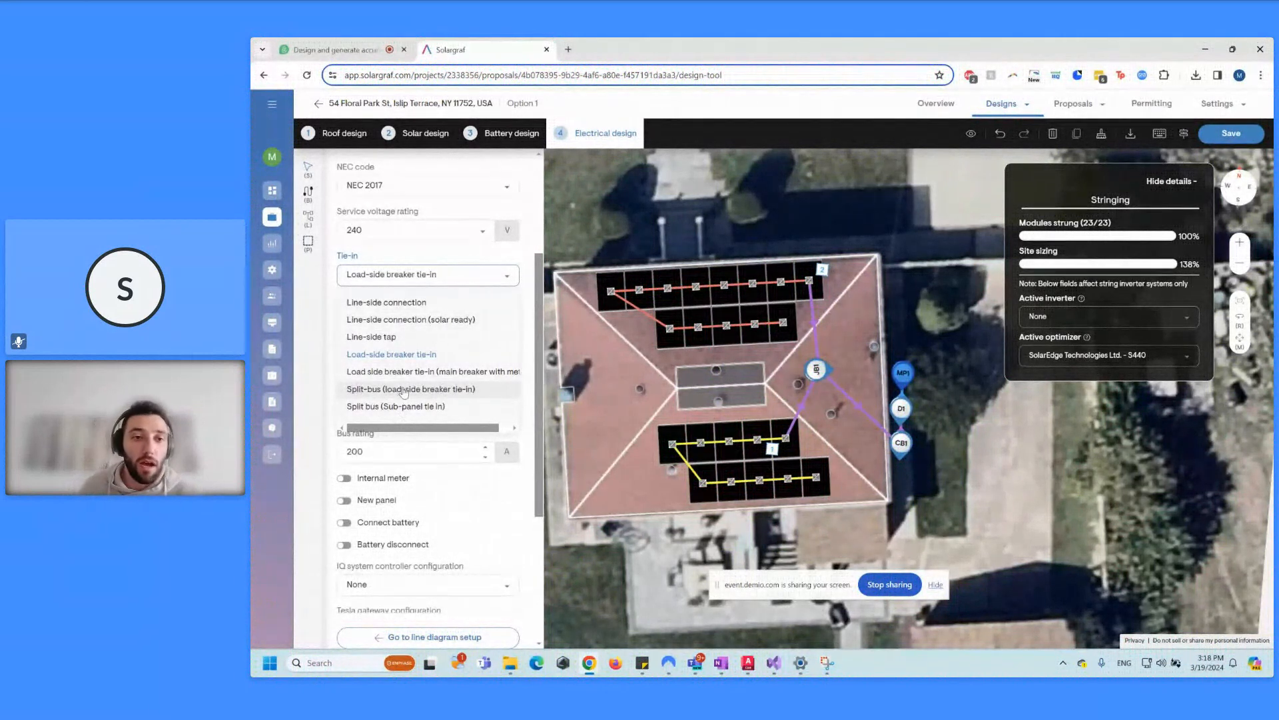
click(414, 356)
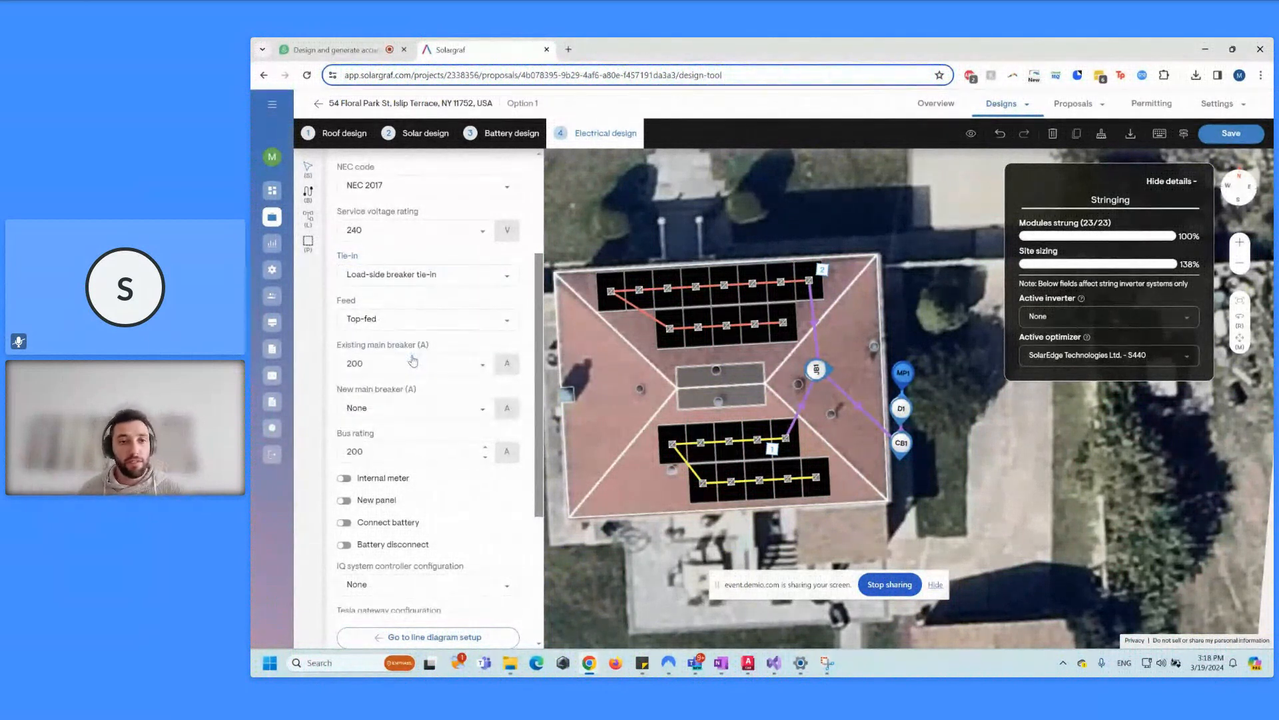
Step: Keep the main panel Top-fed and leave the new main breaker at None
click(424, 324)
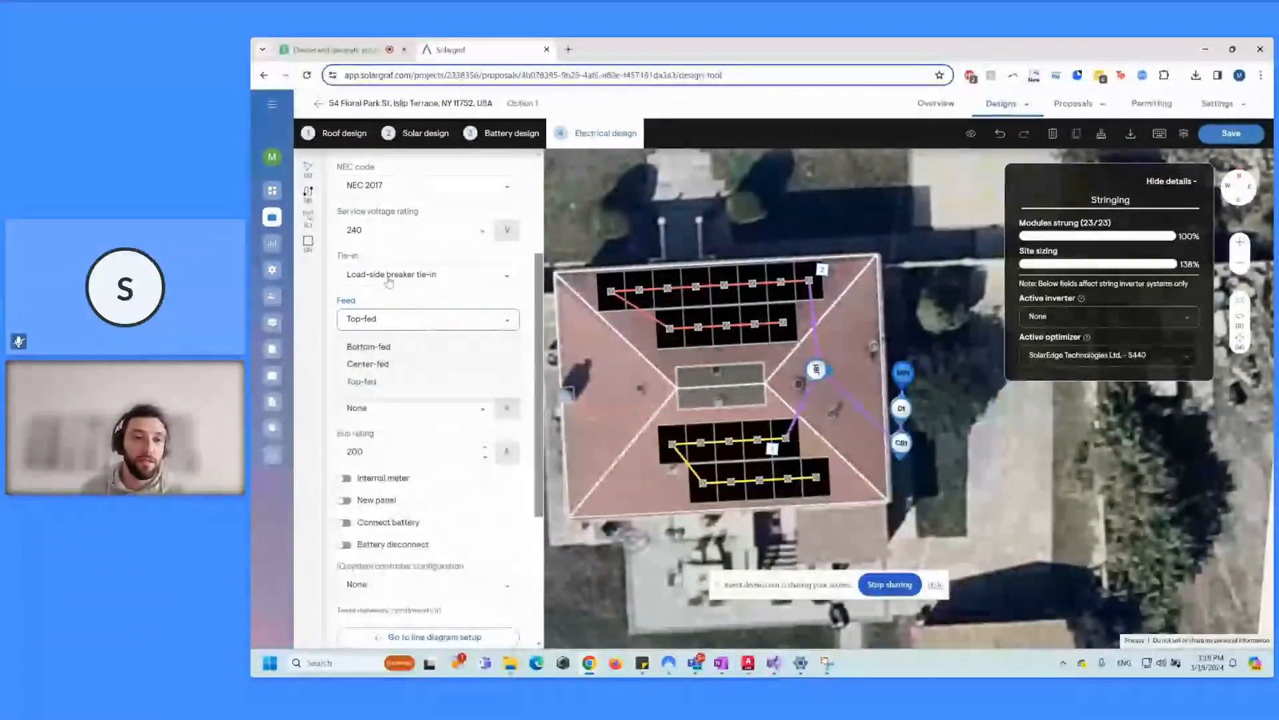
click(433, 317)
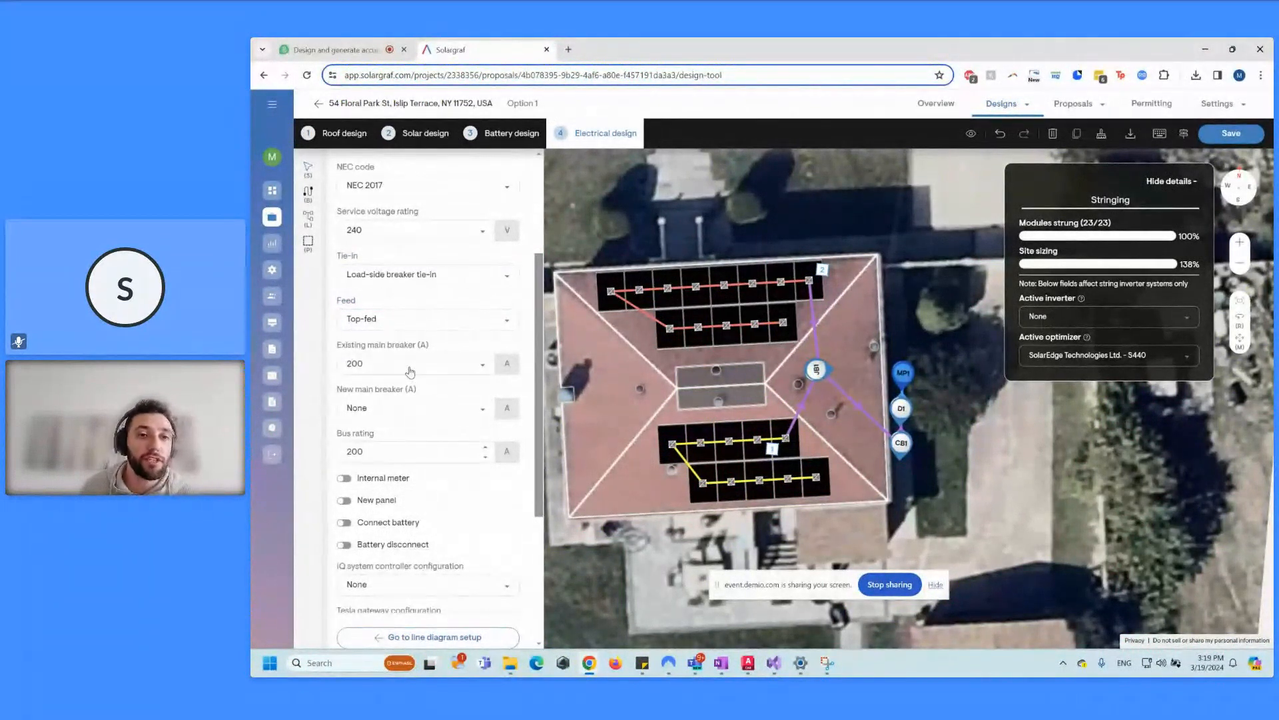
scroll(410, 371, down, 1)
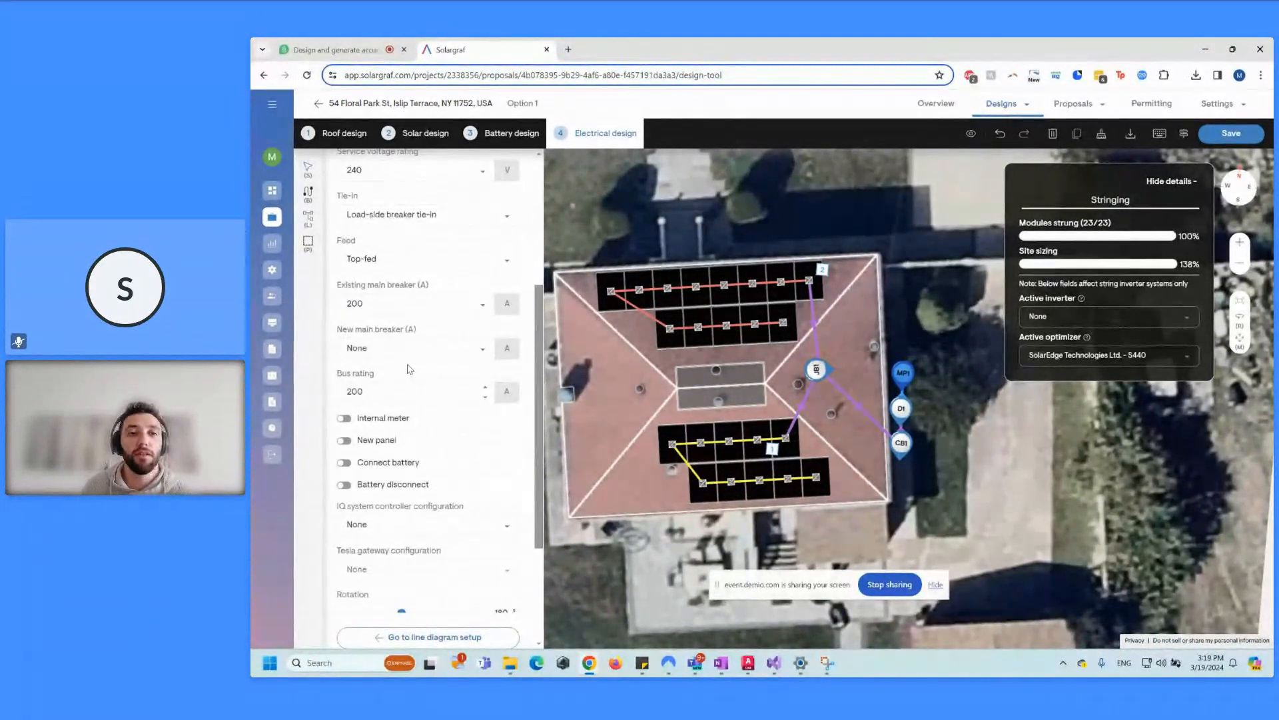
click(366, 349)
scroll(447, 449, down, 5)
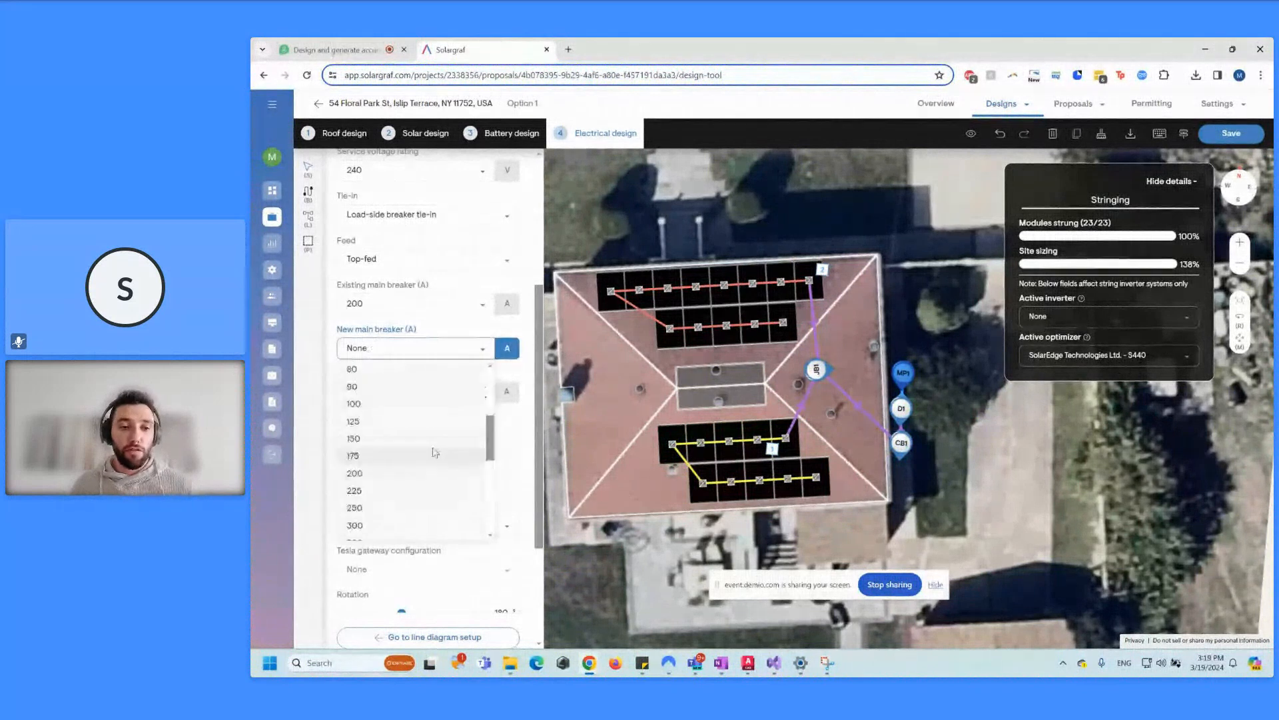
click(459, 338)
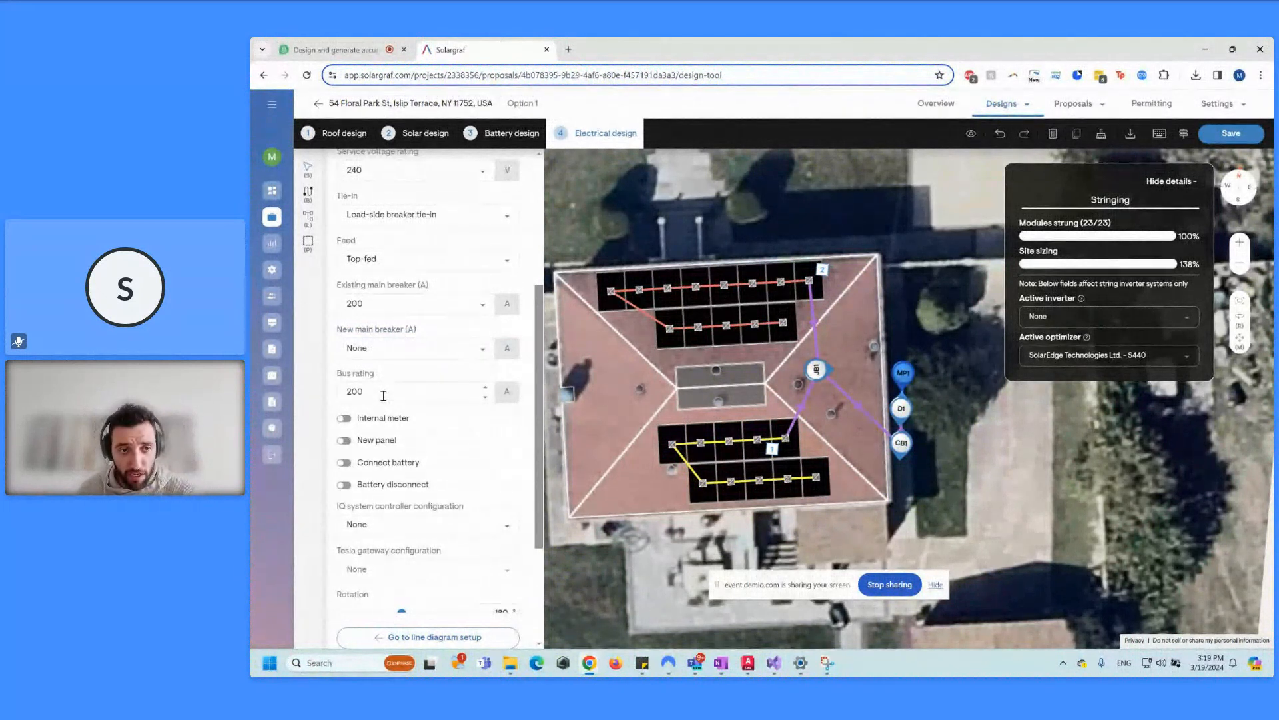
scroll(420, 420, down, 1)
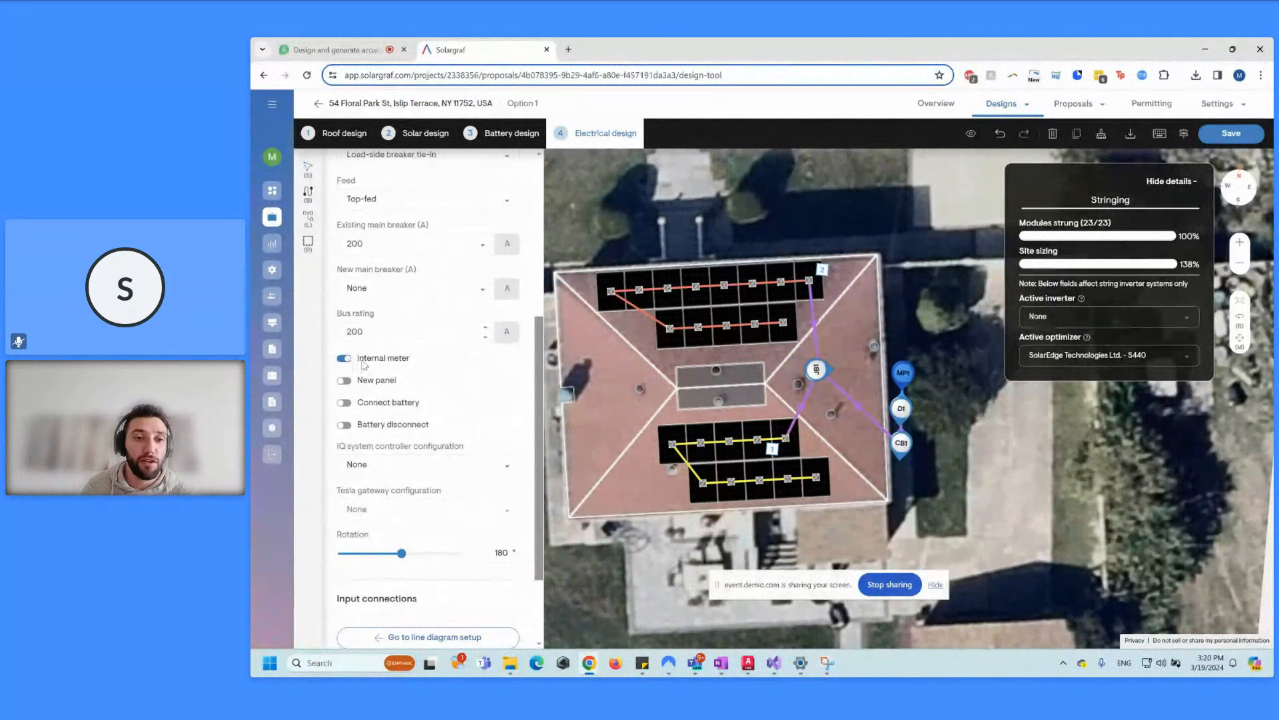
Step: Turn off Internal meter and New panel, and connect the battery with its disconnect left off
click(344, 359)
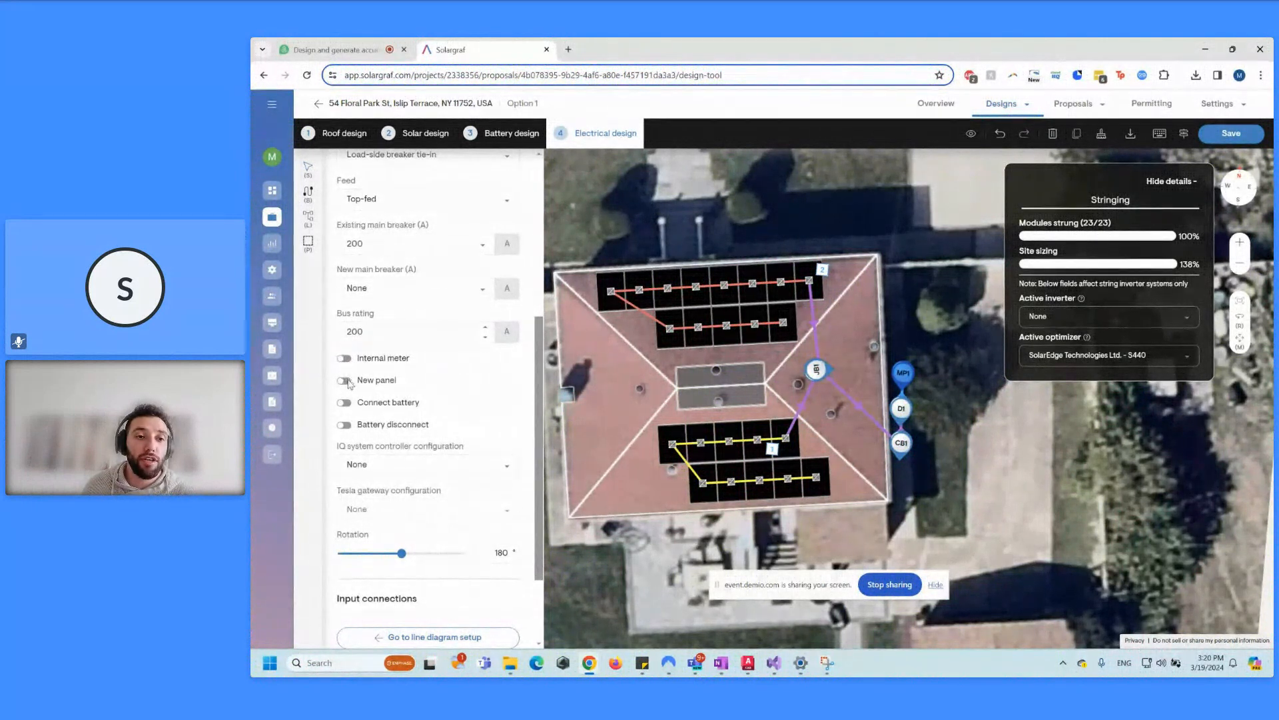
click(344, 381)
scroll(358, 373, down, 1)
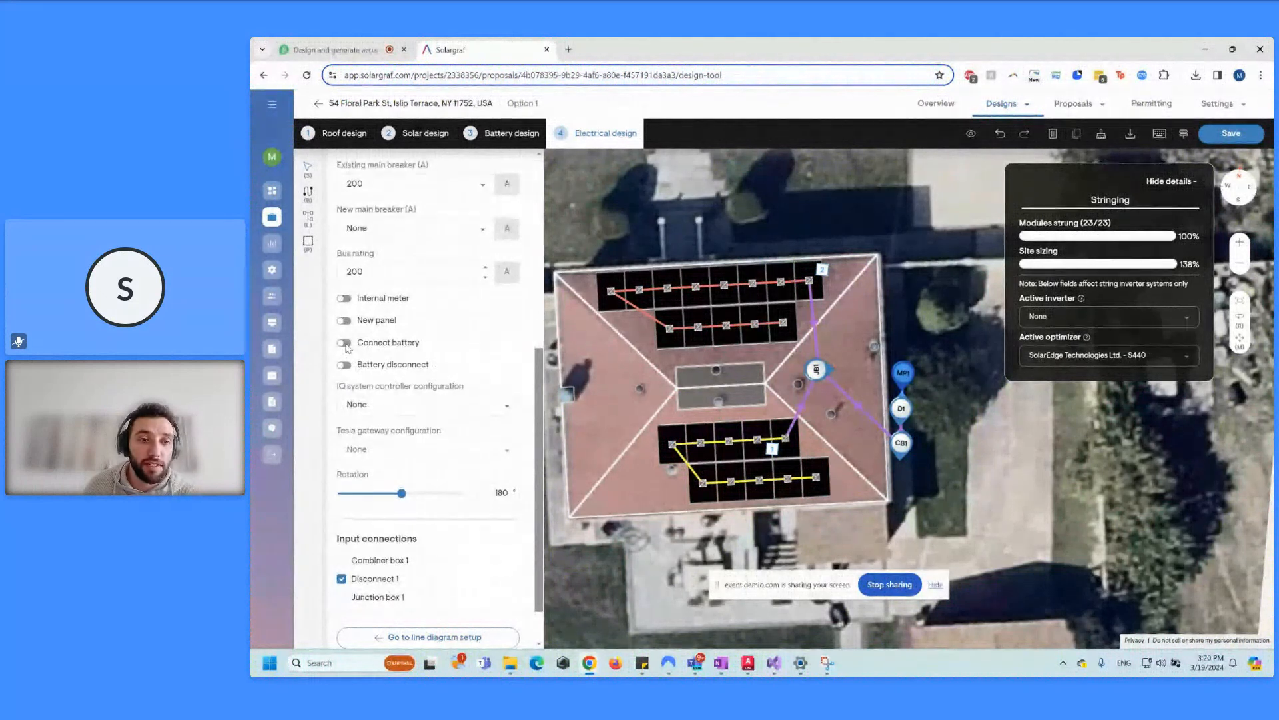
click(345, 343)
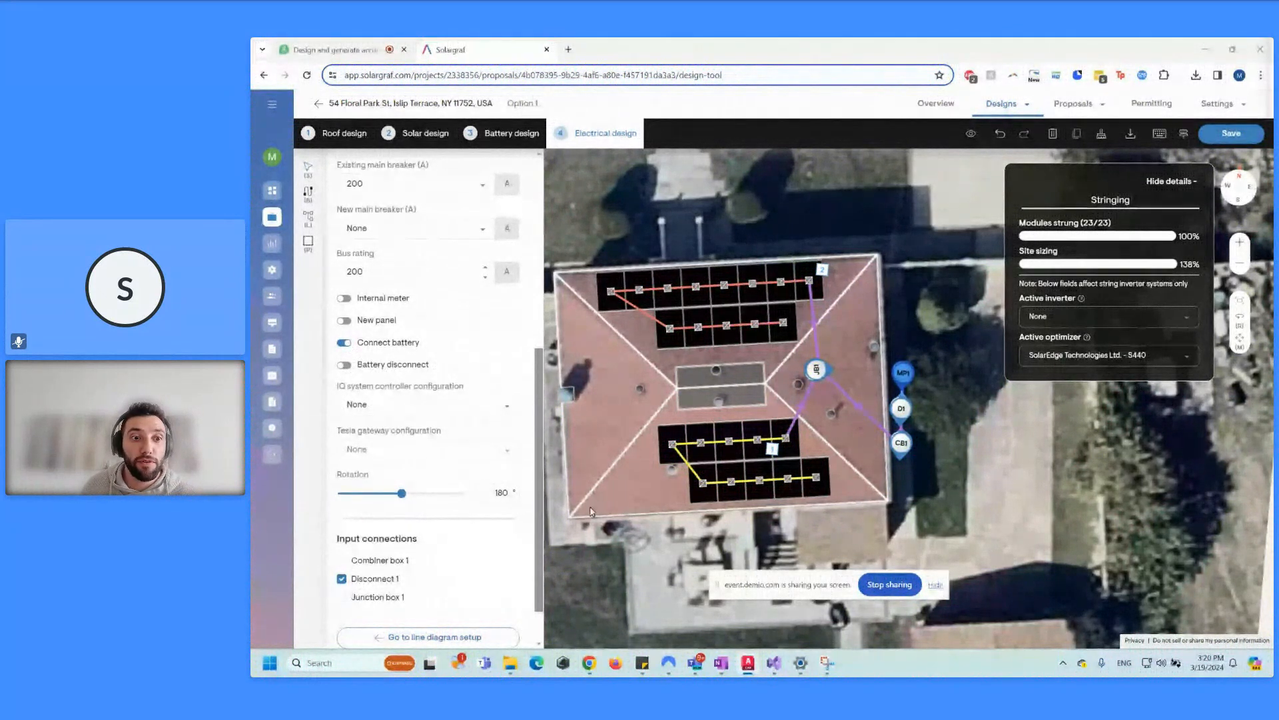
click(352, 370)
click(345, 365)
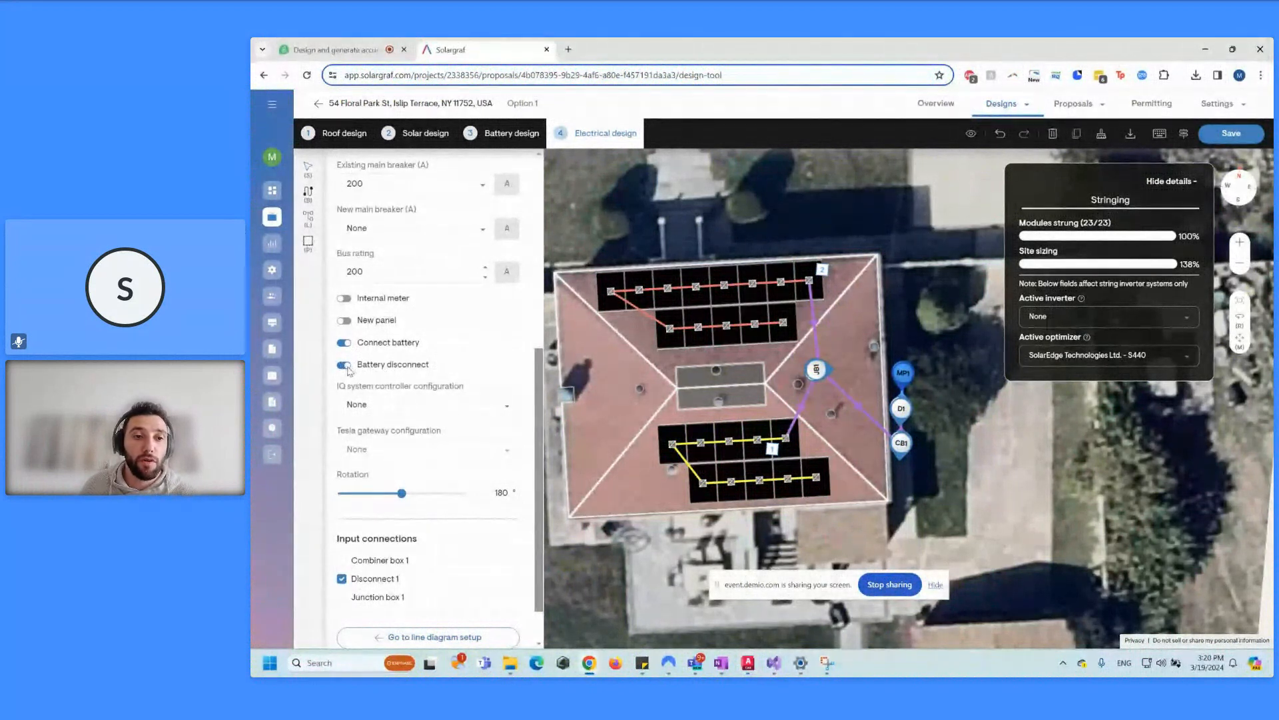
click(346, 366)
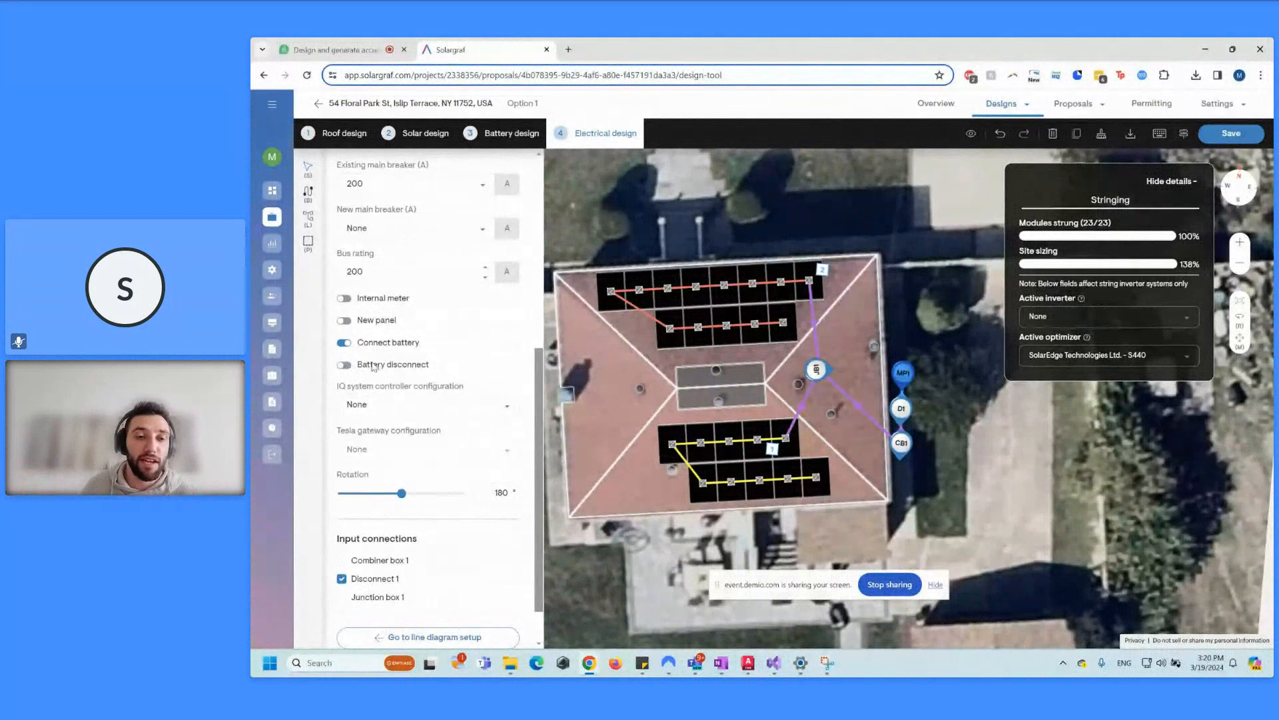
Step: Choose IQ System Controller 3 as the IQ system controller
click(406, 406)
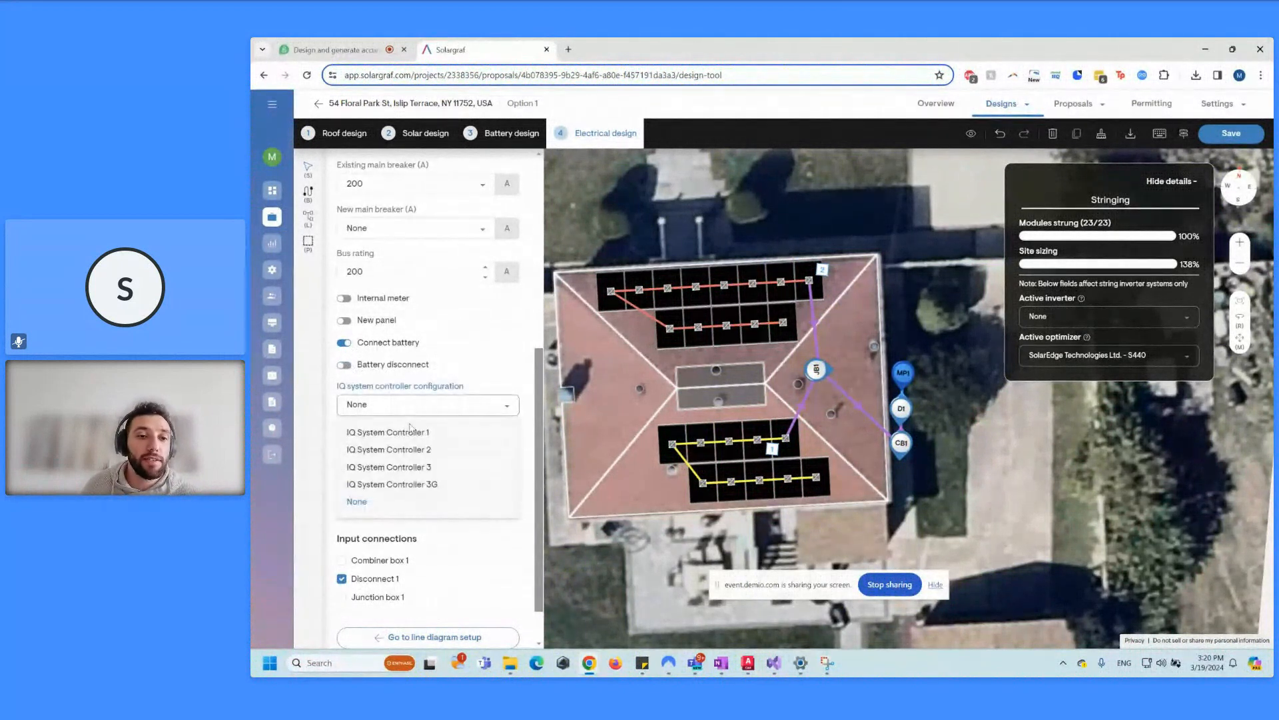
click(402, 469)
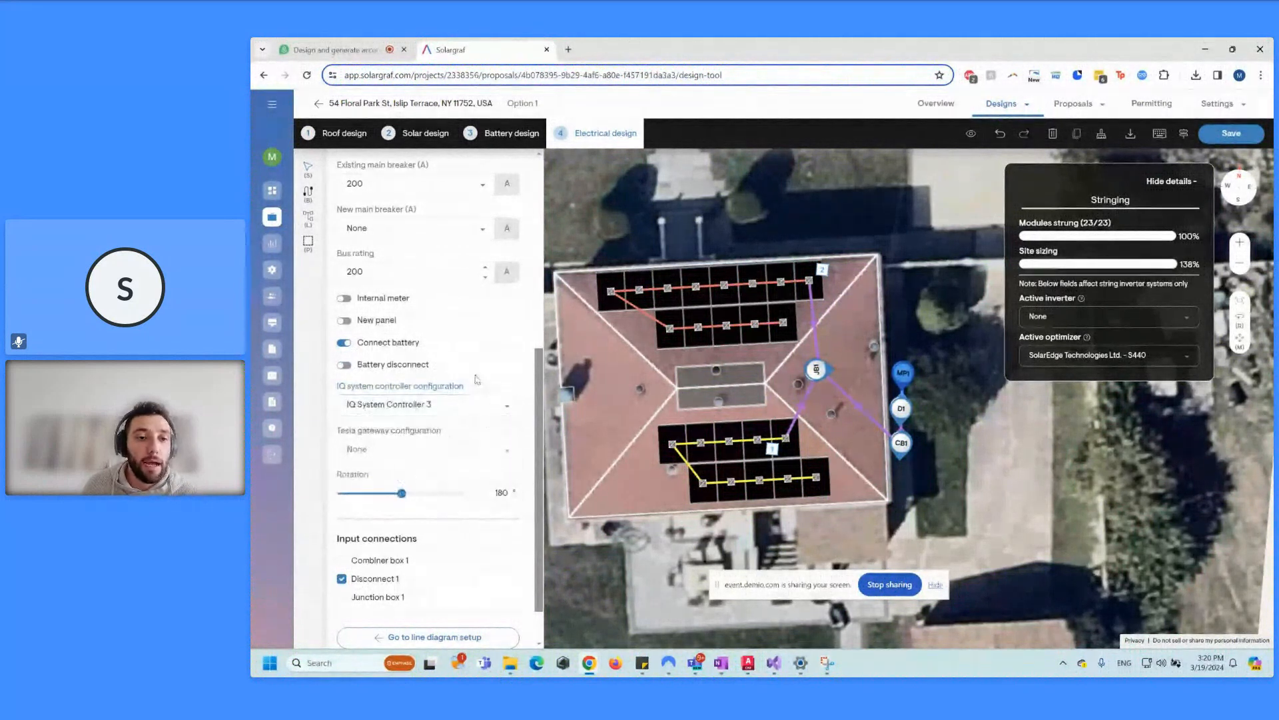
scroll(465, 447, down, 1)
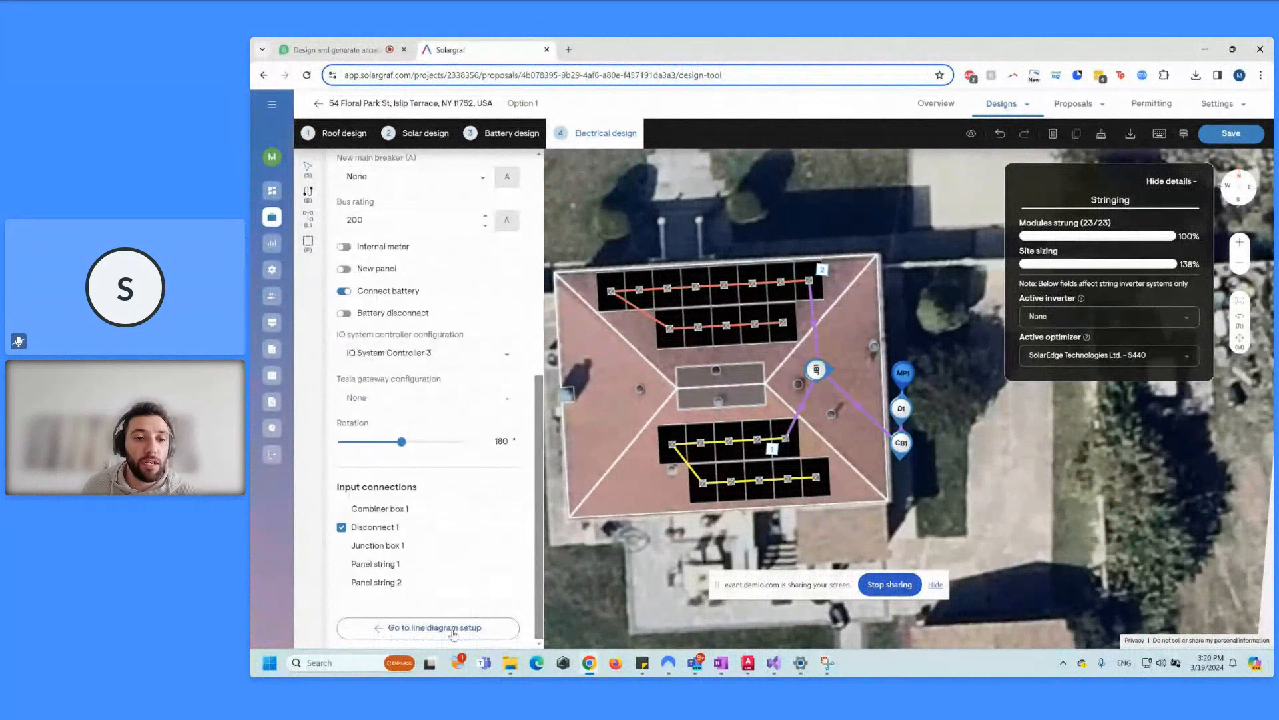
click(451, 628)
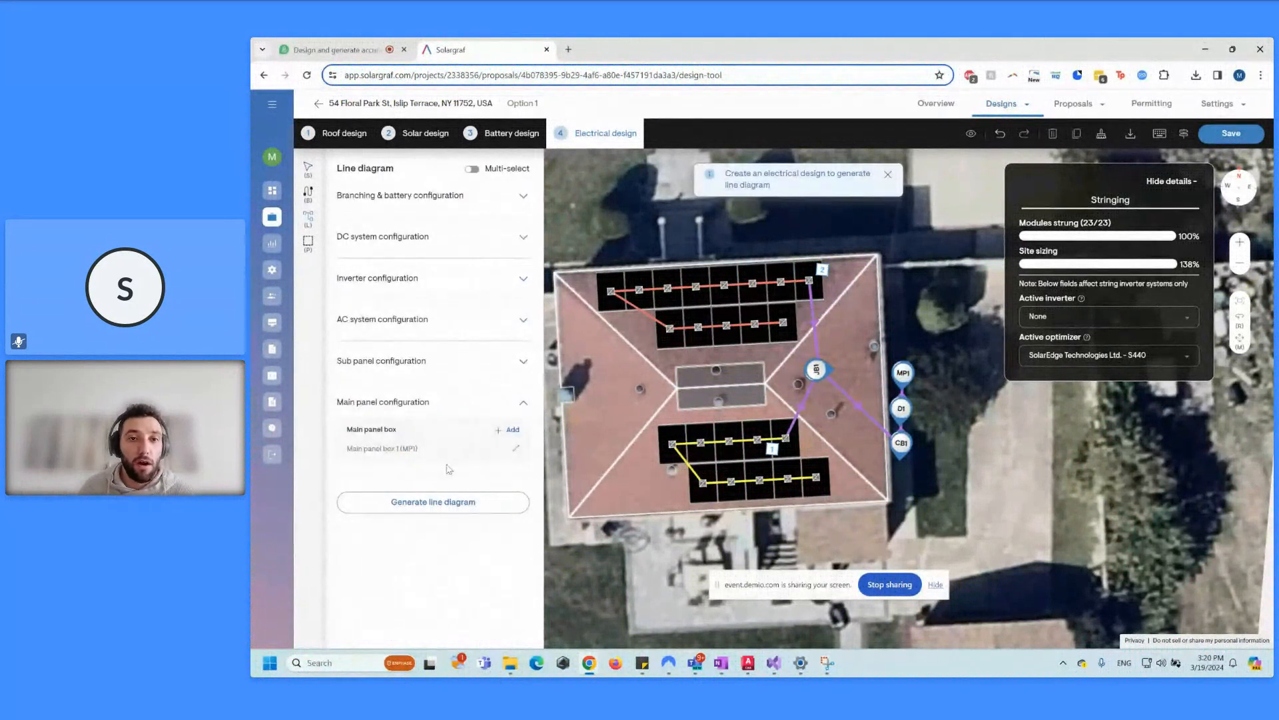
Step: Hide the stringing details overlay and generate the single line diagram
click(1163, 186)
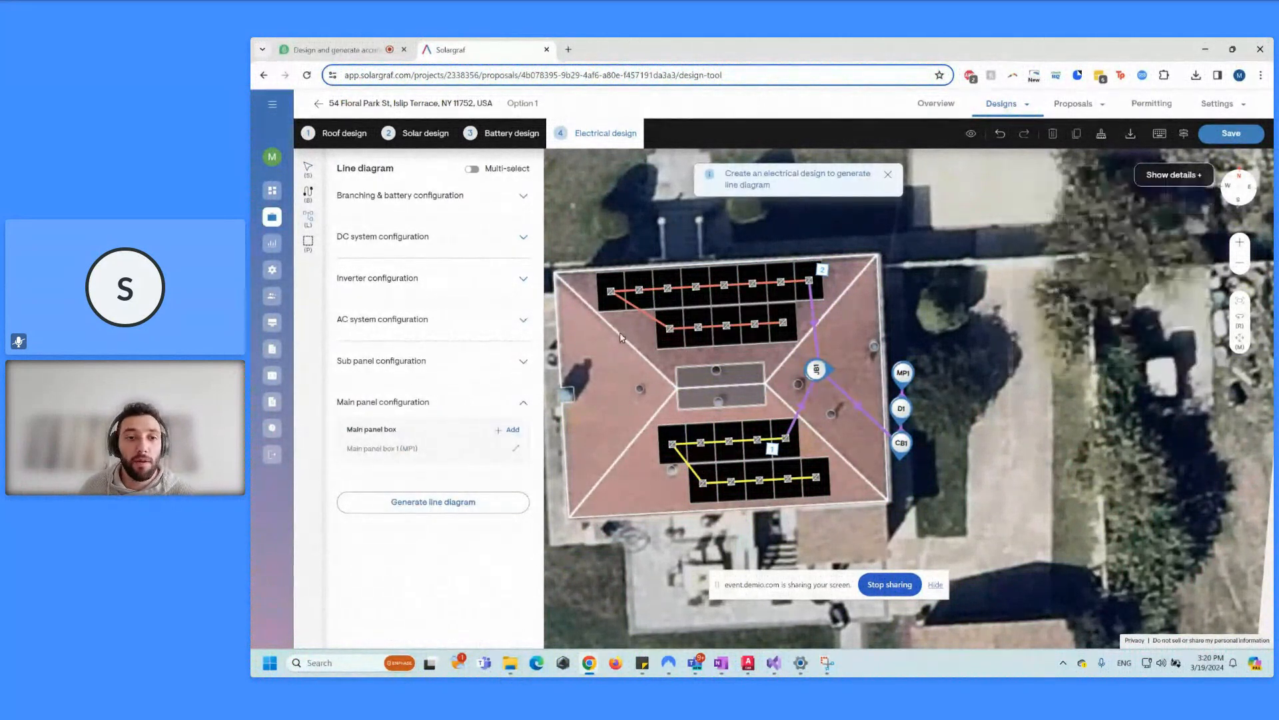
click(483, 511)
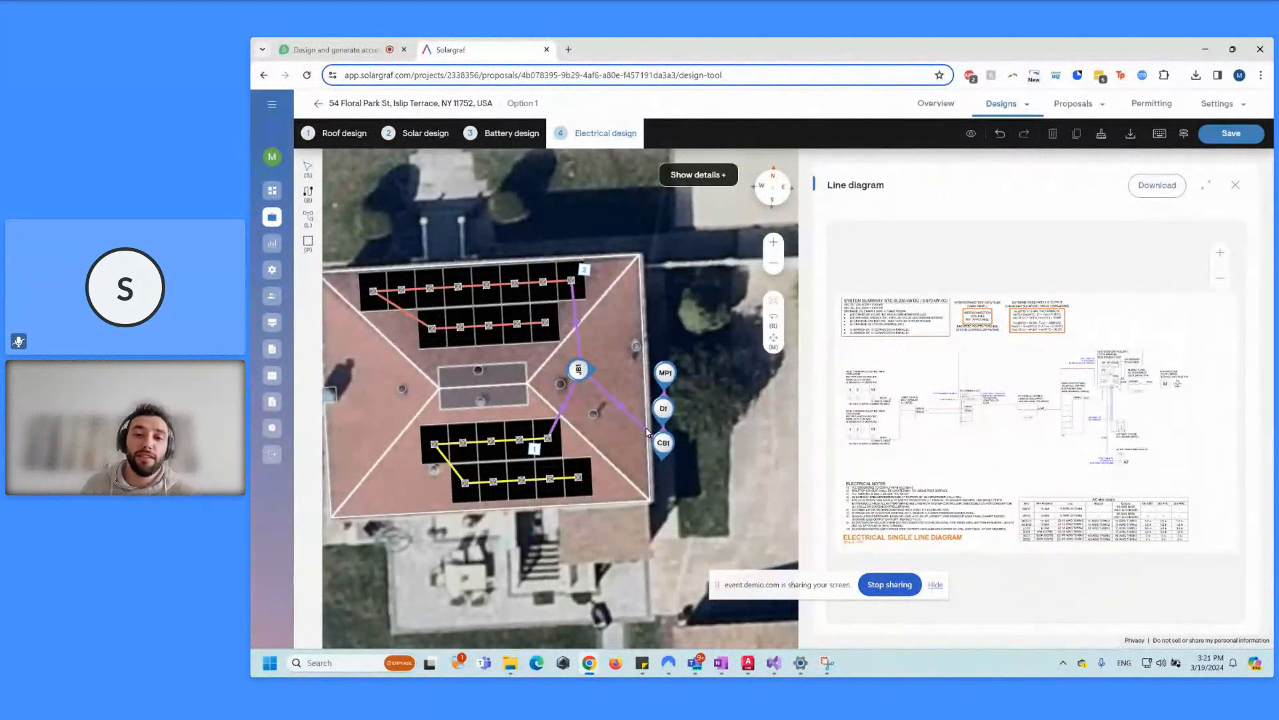
Step: Zoom into the line diagram and pan around the utility meter side
drag(717, 585, 634, 645)
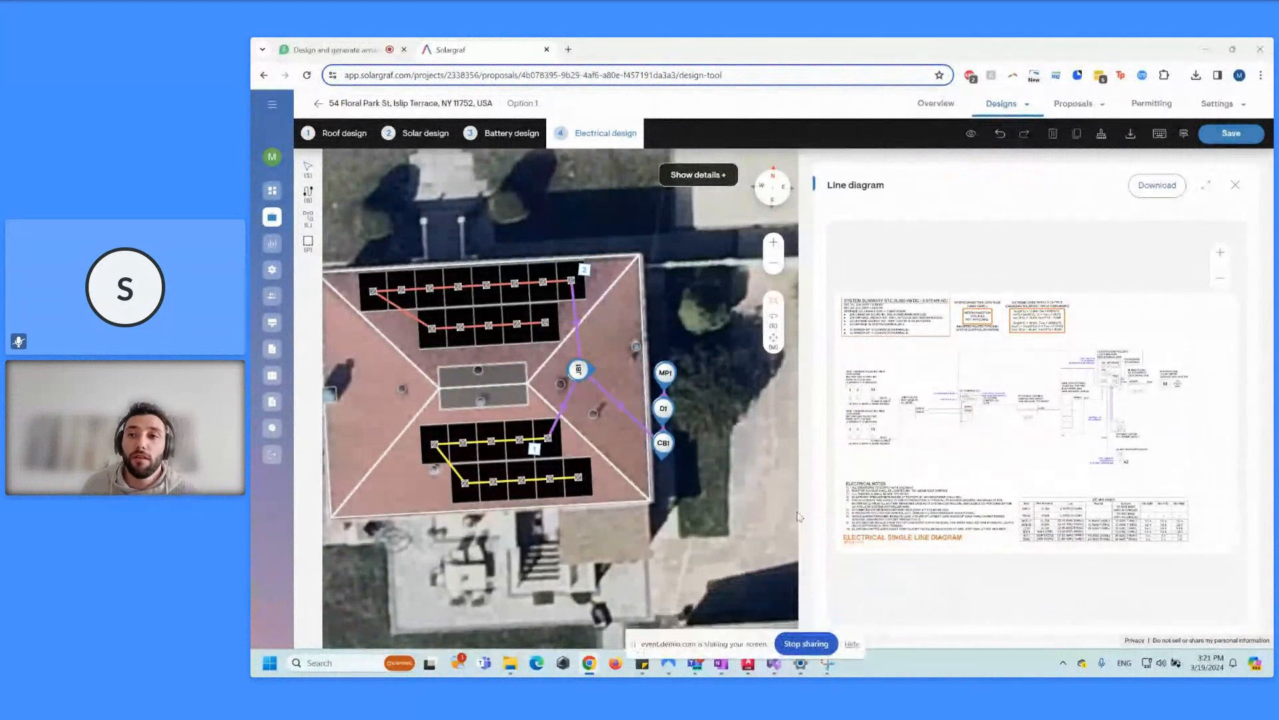
click(1222, 252)
scroll(1093, 380, up, 3)
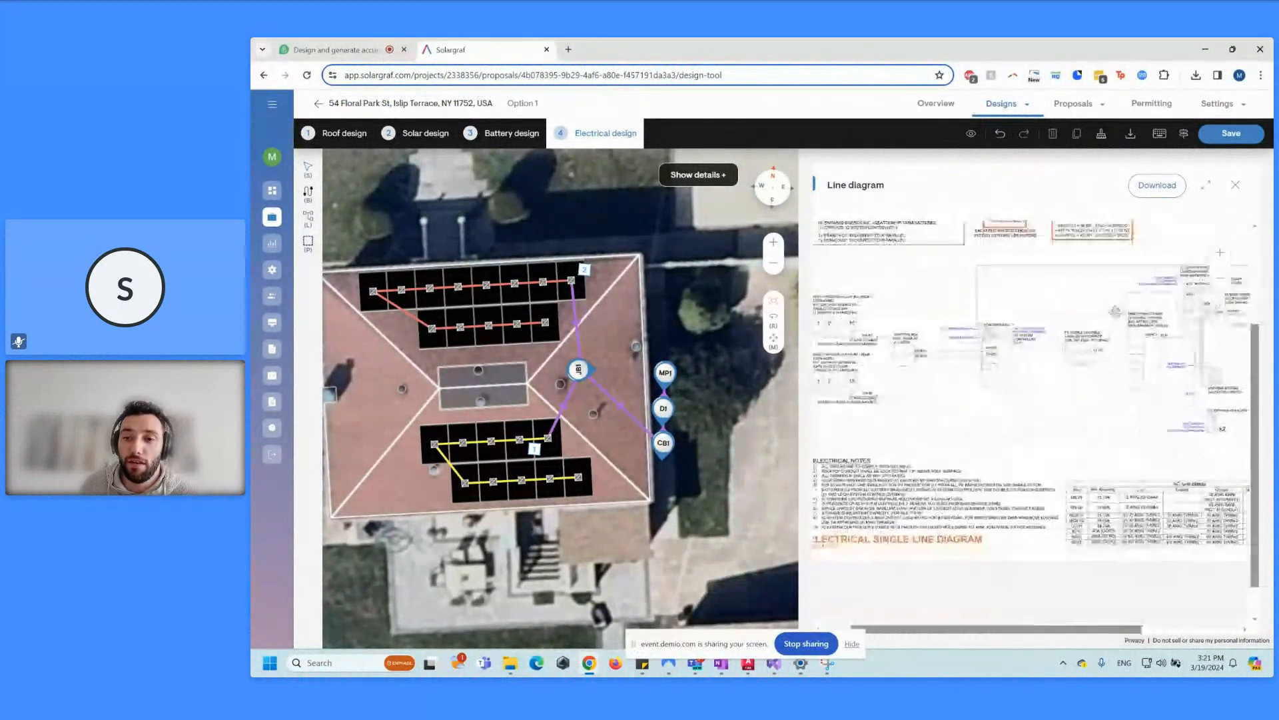
scroll(1053, 334, up, 3)
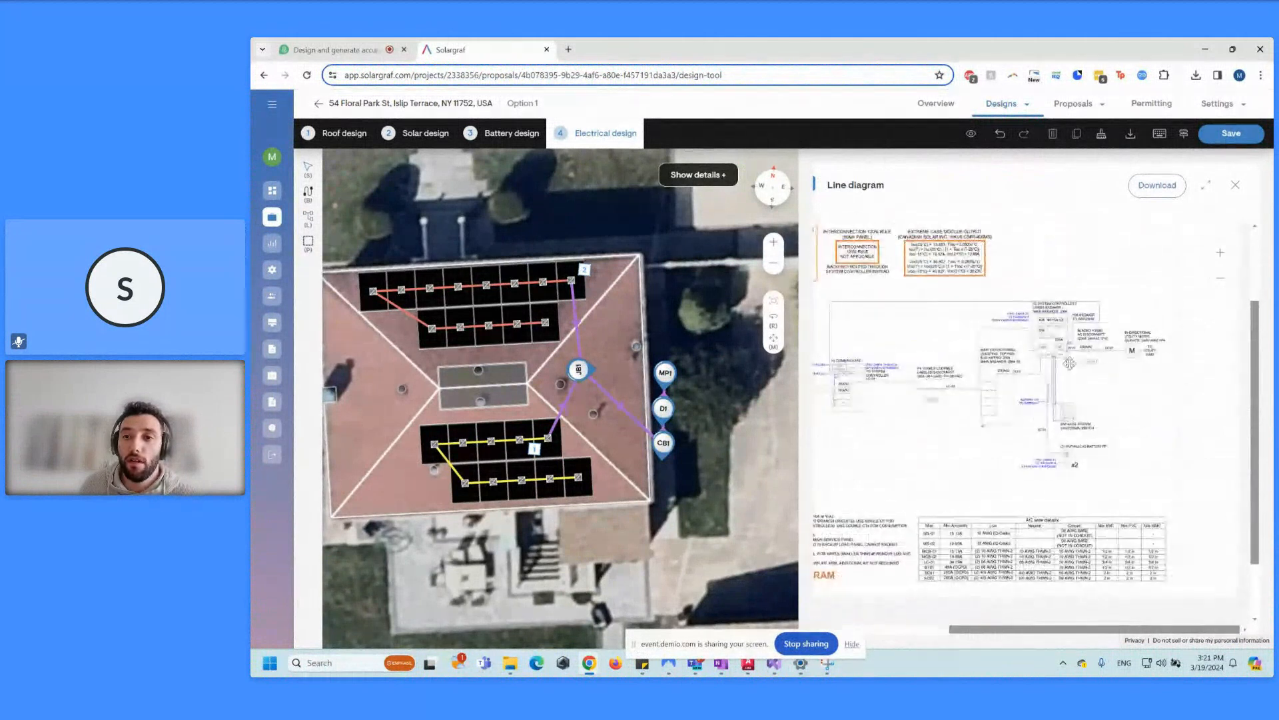
click(1220, 253)
drag(1129, 469, 959, 425)
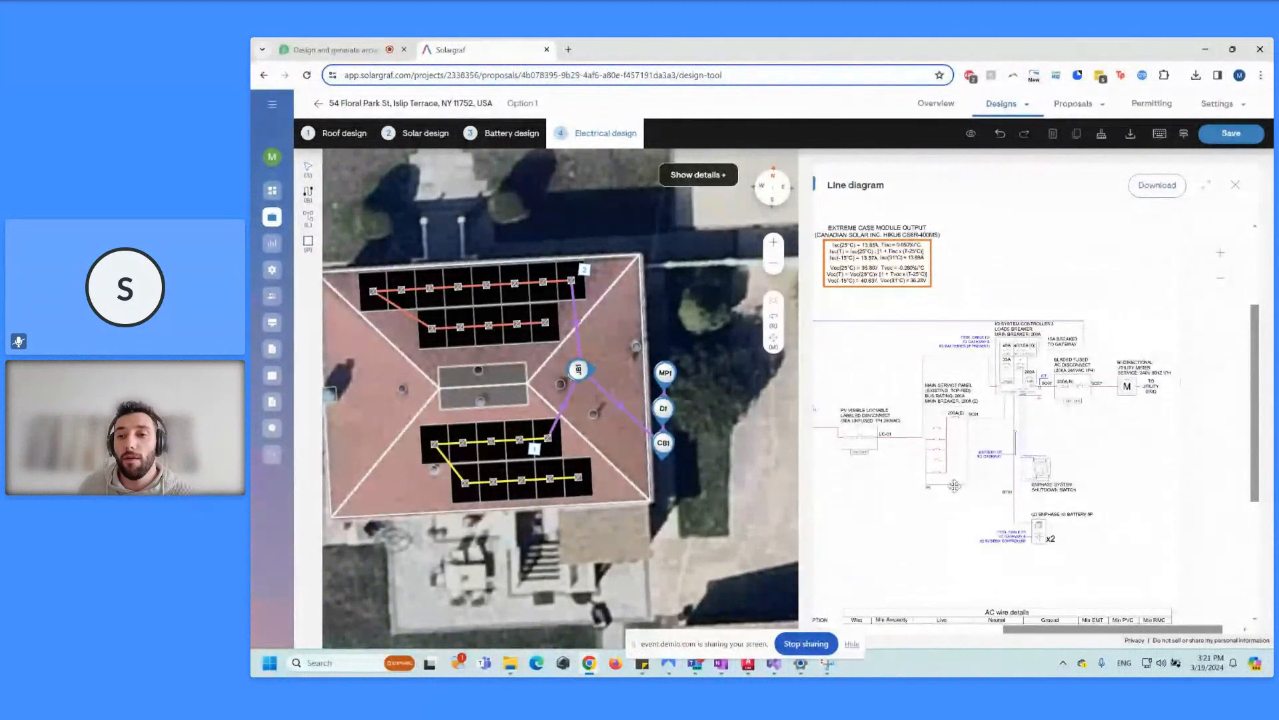
drag(948, 483, 969, 469)
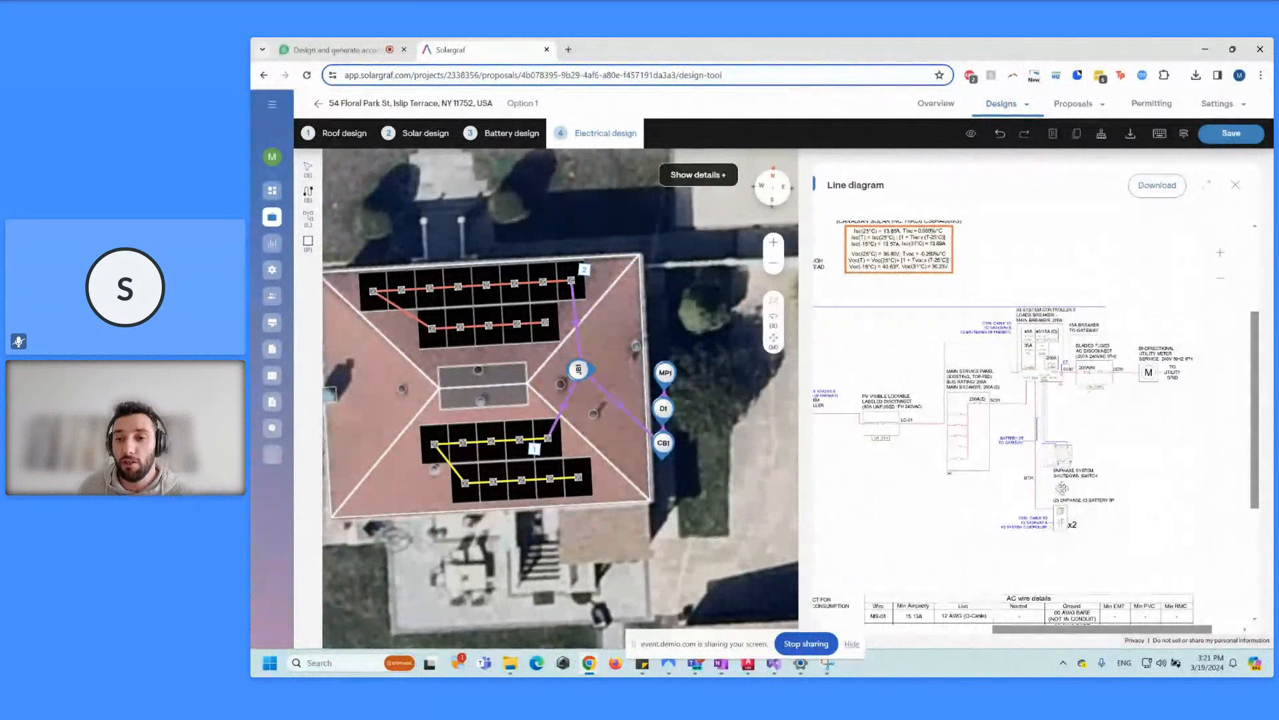
Step: Pan across the PV disconnect area and the module output notes of the diagram
drag(1038, 525, 1065, 528)
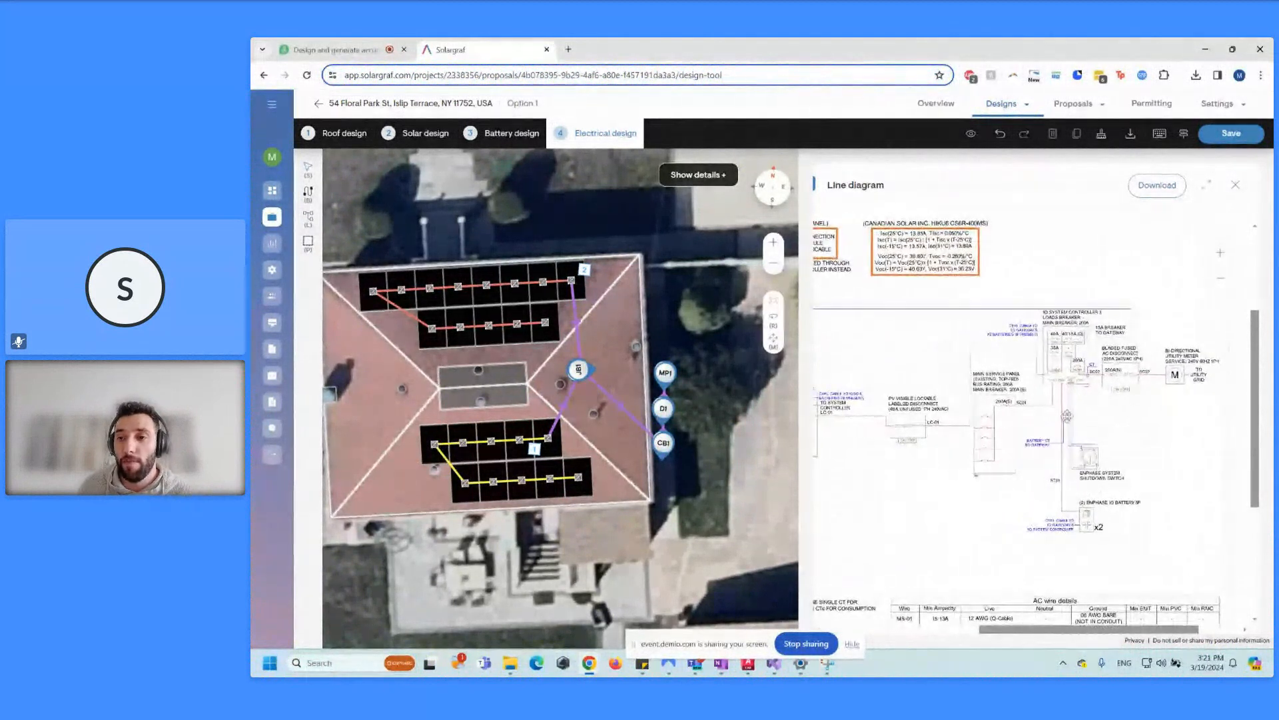
drag(976, 432, 1063, 445)
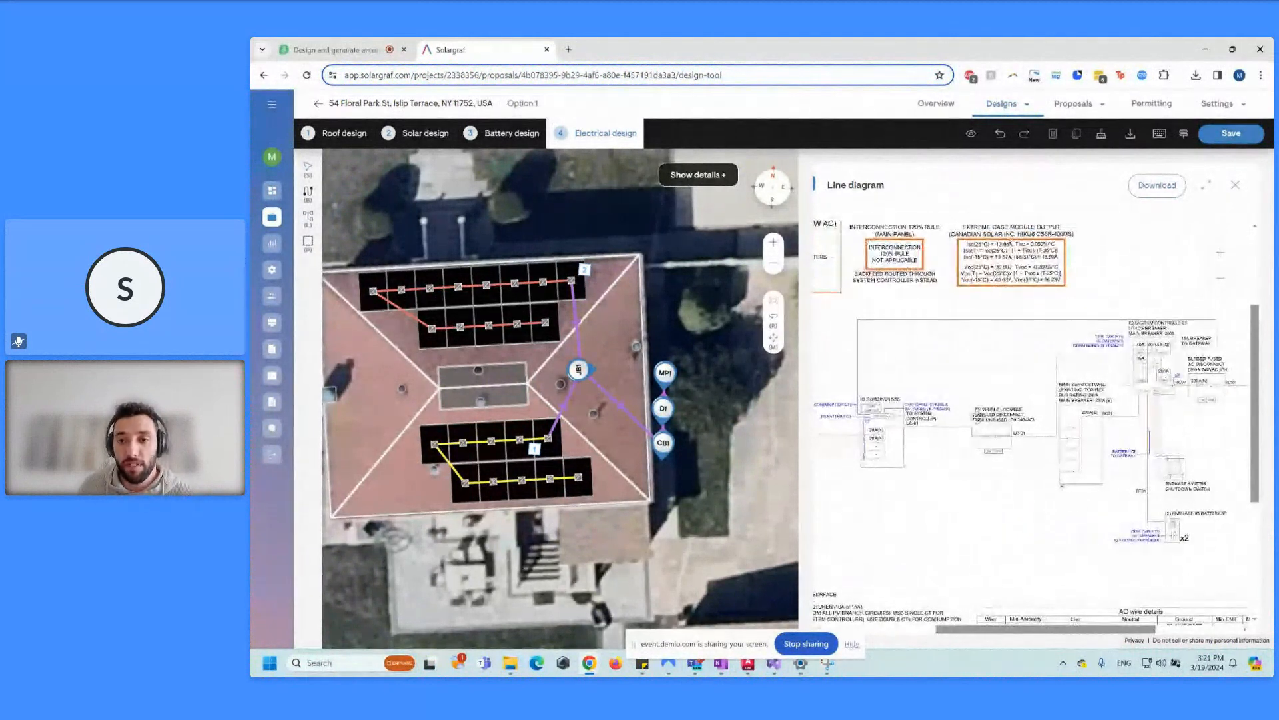
drag(905, 452, 998, 511)
drag(1088, 417, 963, 457)
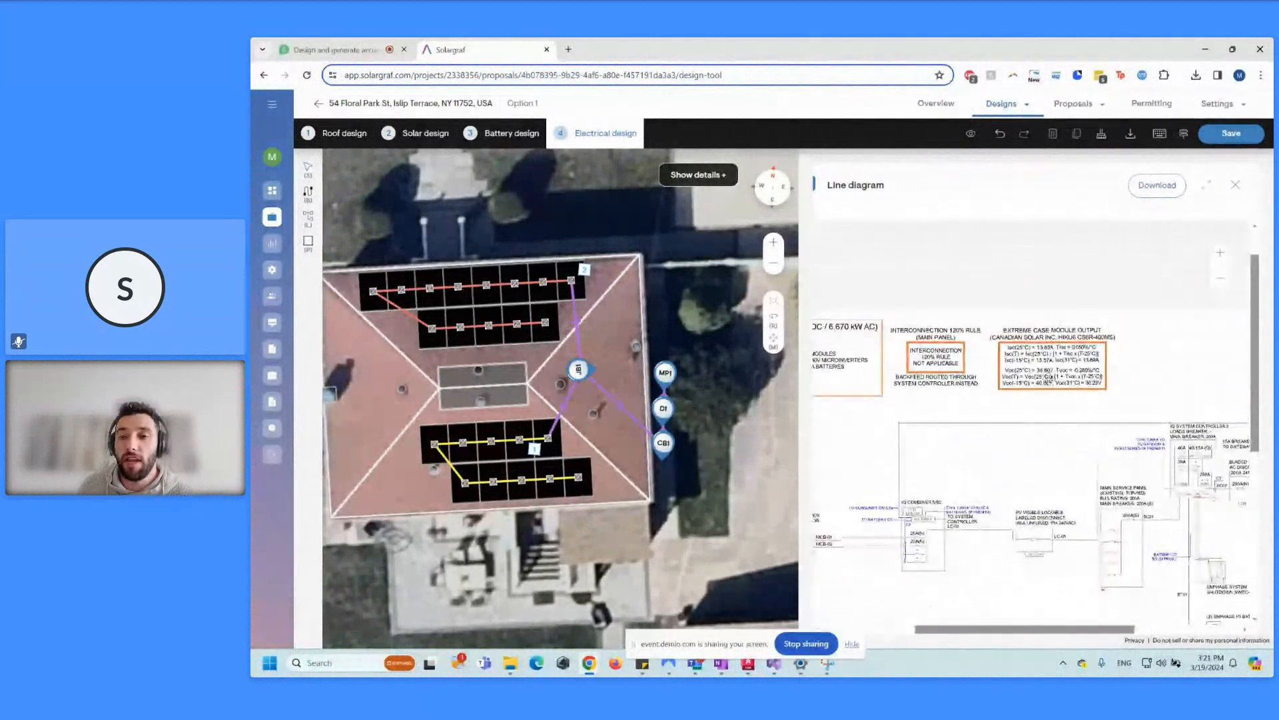
drag(1191, 298, 1141, 278)
click(1219, 255)
drag(1114, 438, 1022, 363)
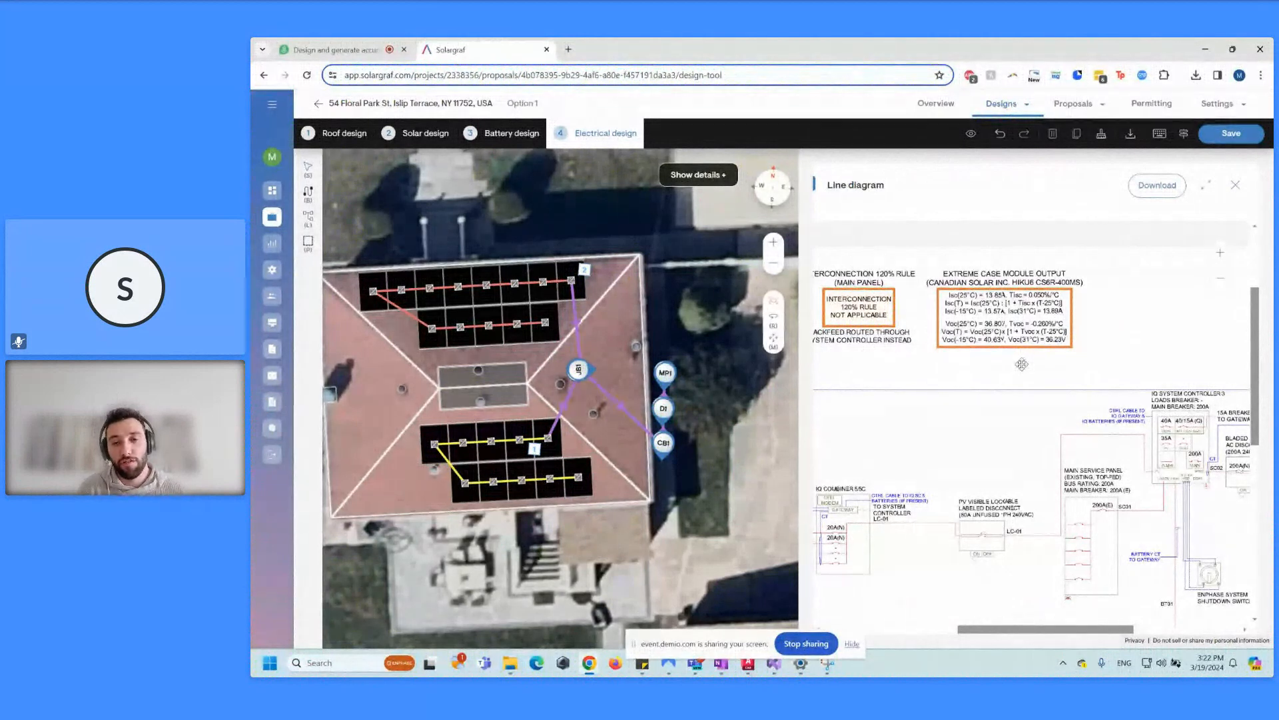
scroll(1021, 364, down, 10)
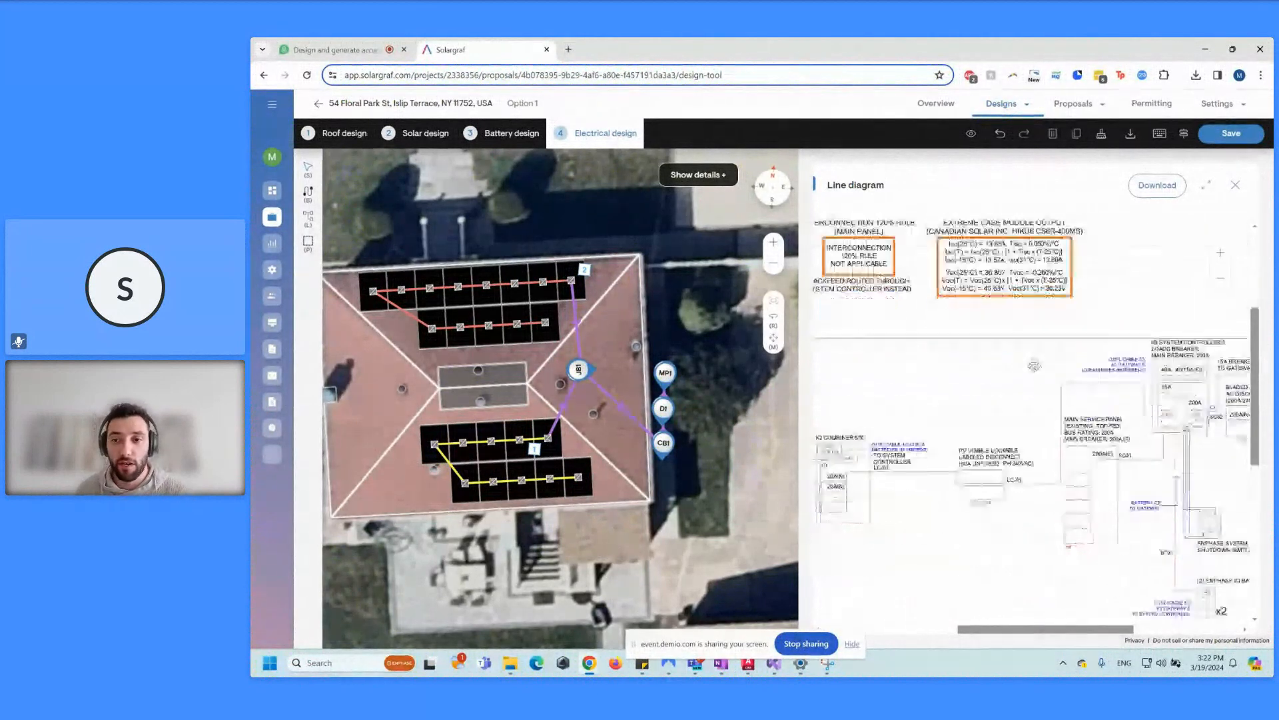
drag(1026, 631, 1071, 565)
Step: Expand the line diagram, review the combiner, batteries and meter, then collapse it beside the map
click(1207, 186)
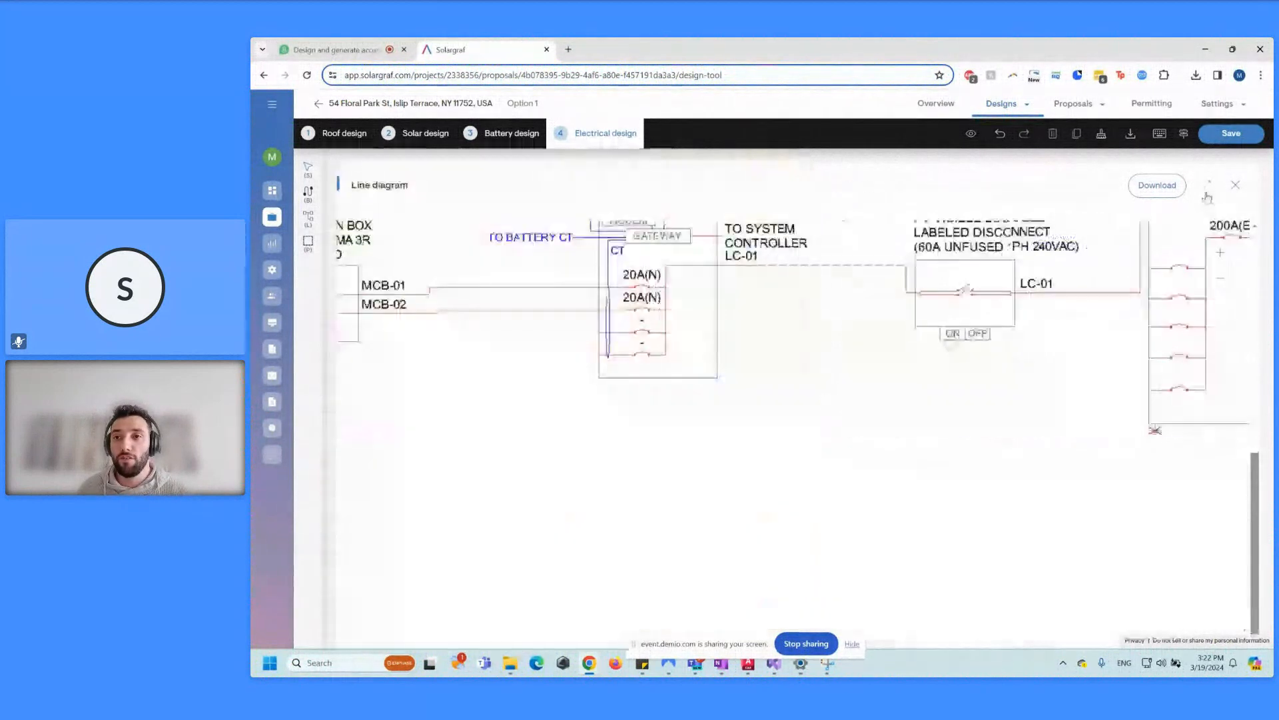
scroll(987, 445, up, 4)
drag(834, 464, 1026, 362)
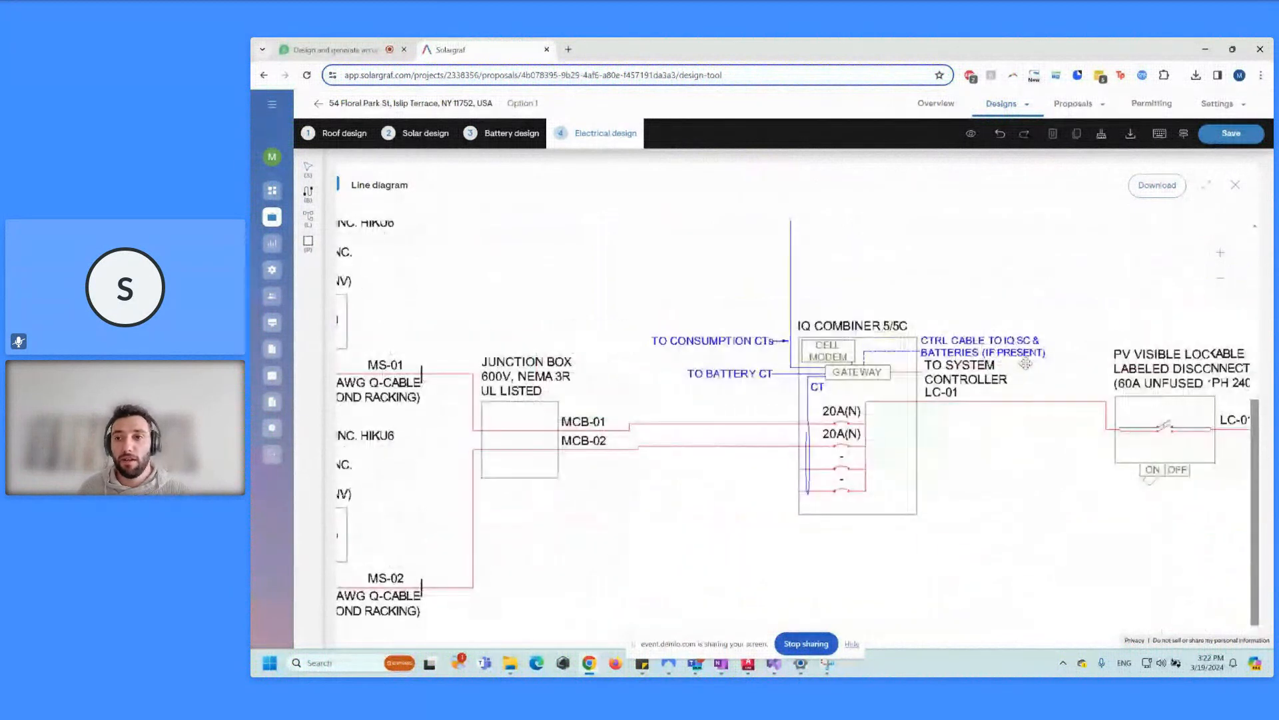
click(1221, 280)
drag(1089, 402, 1111, 514)
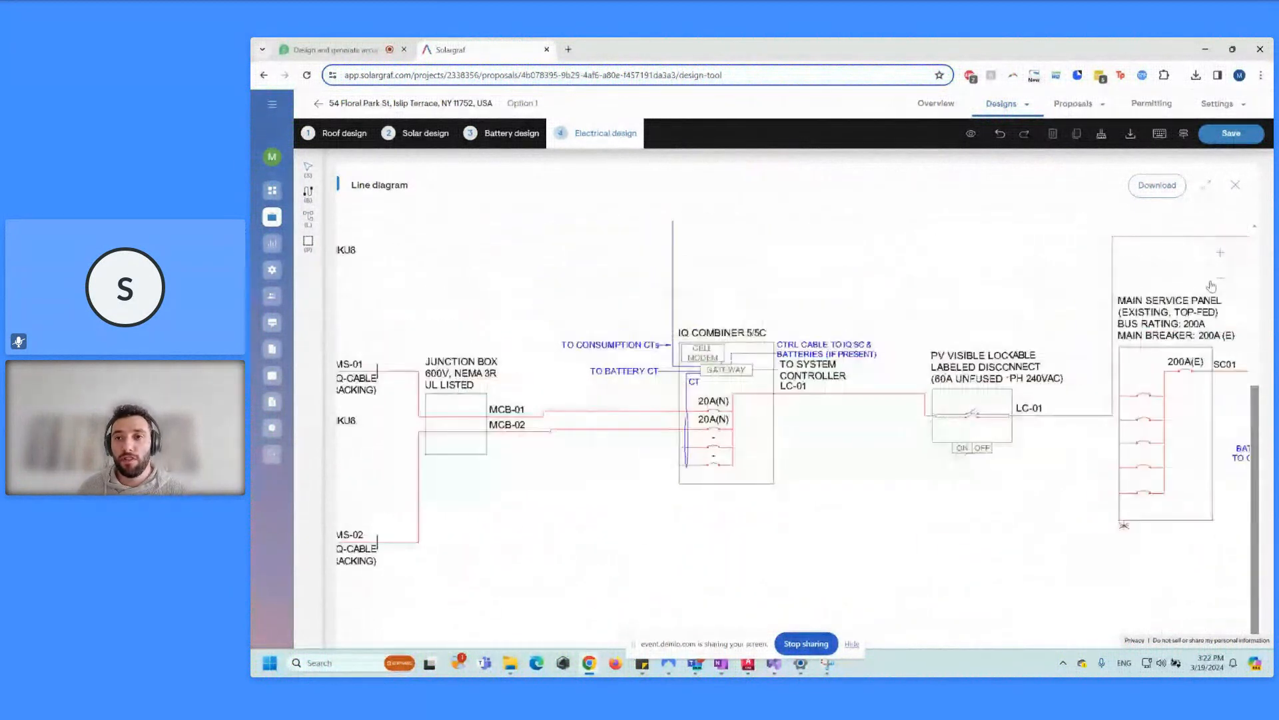
click(1221, 280)
click(1207, 186)
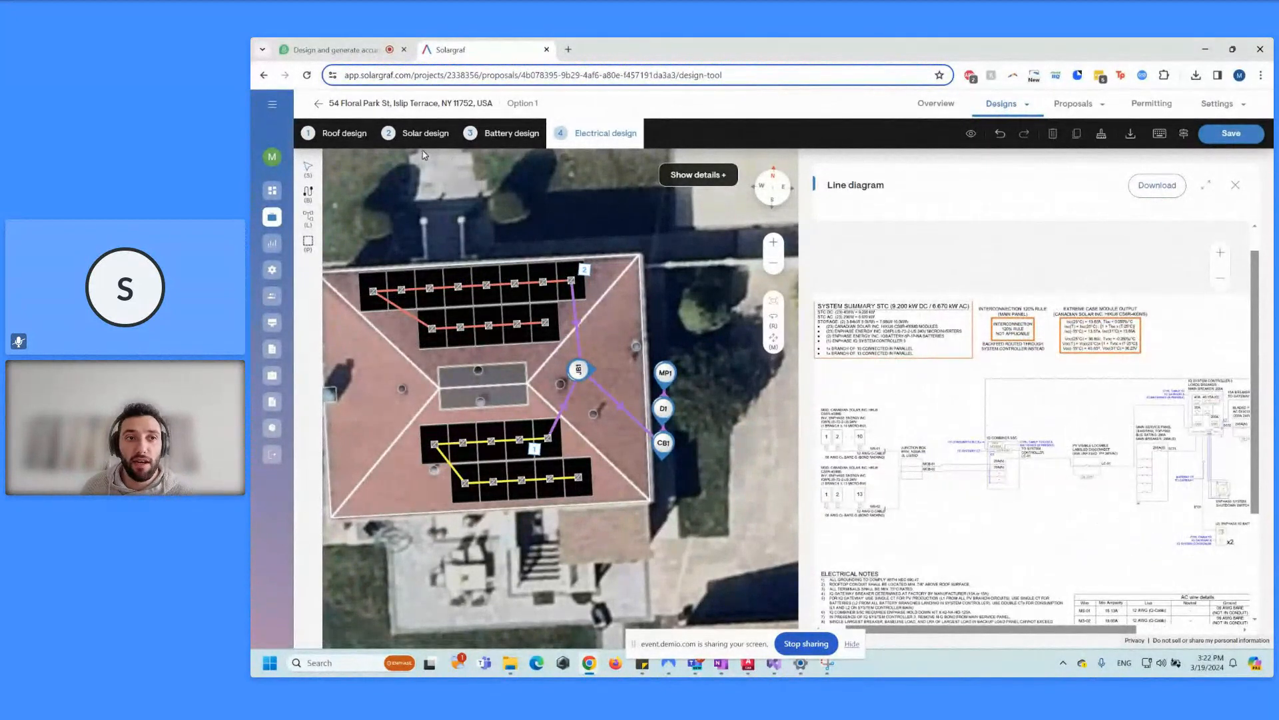
Step: Save the design with Save & proceed and review Option 1 on the Overview page
click(320, 104)
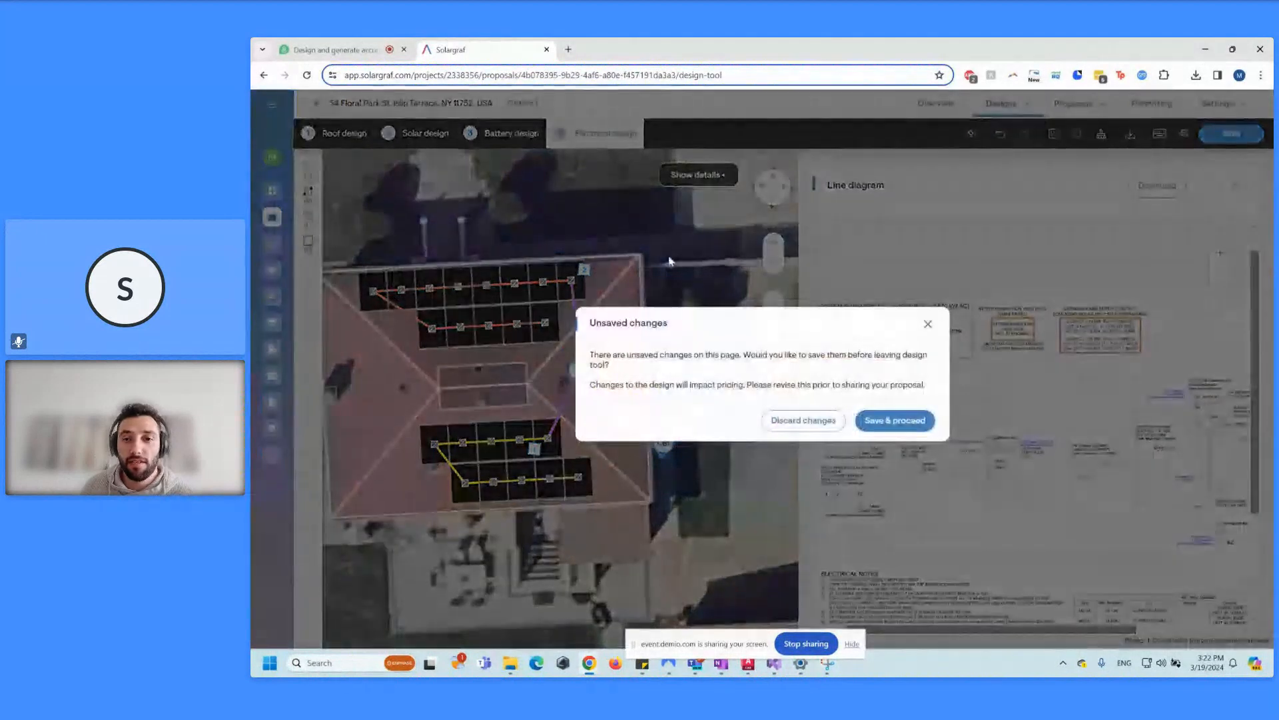
click(891, 425)
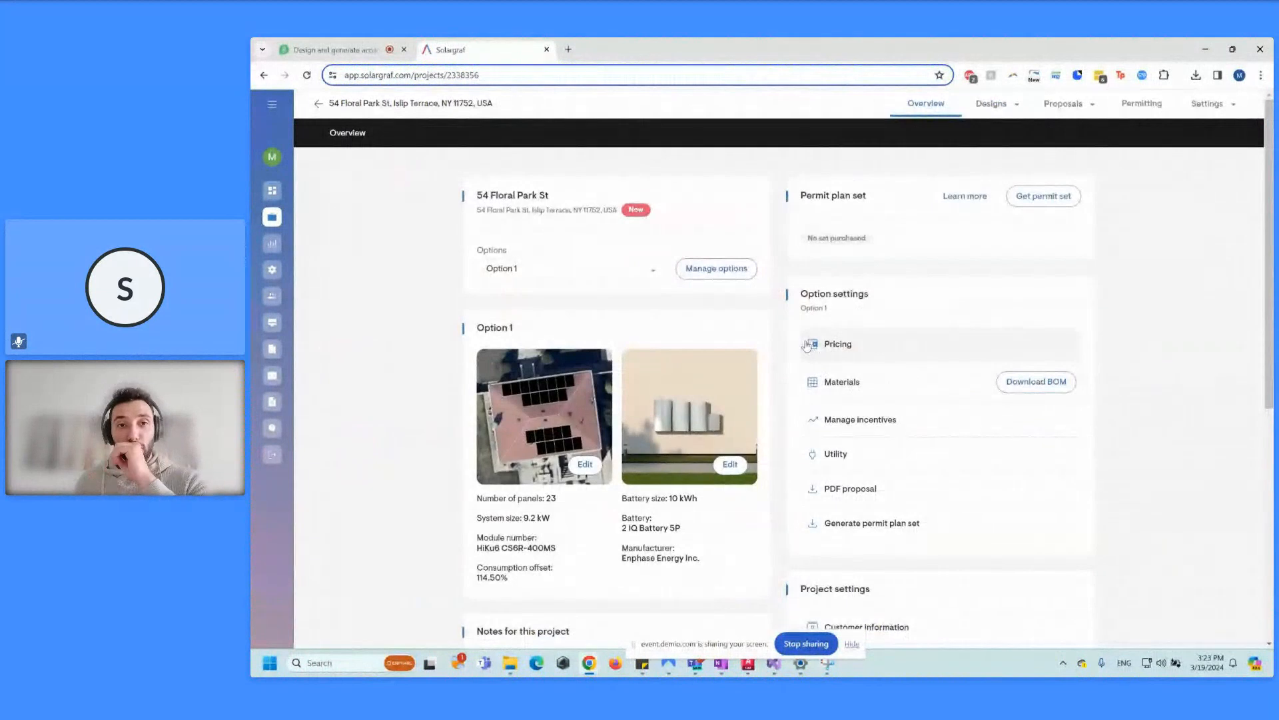
scroll(770, 311, down, 1)
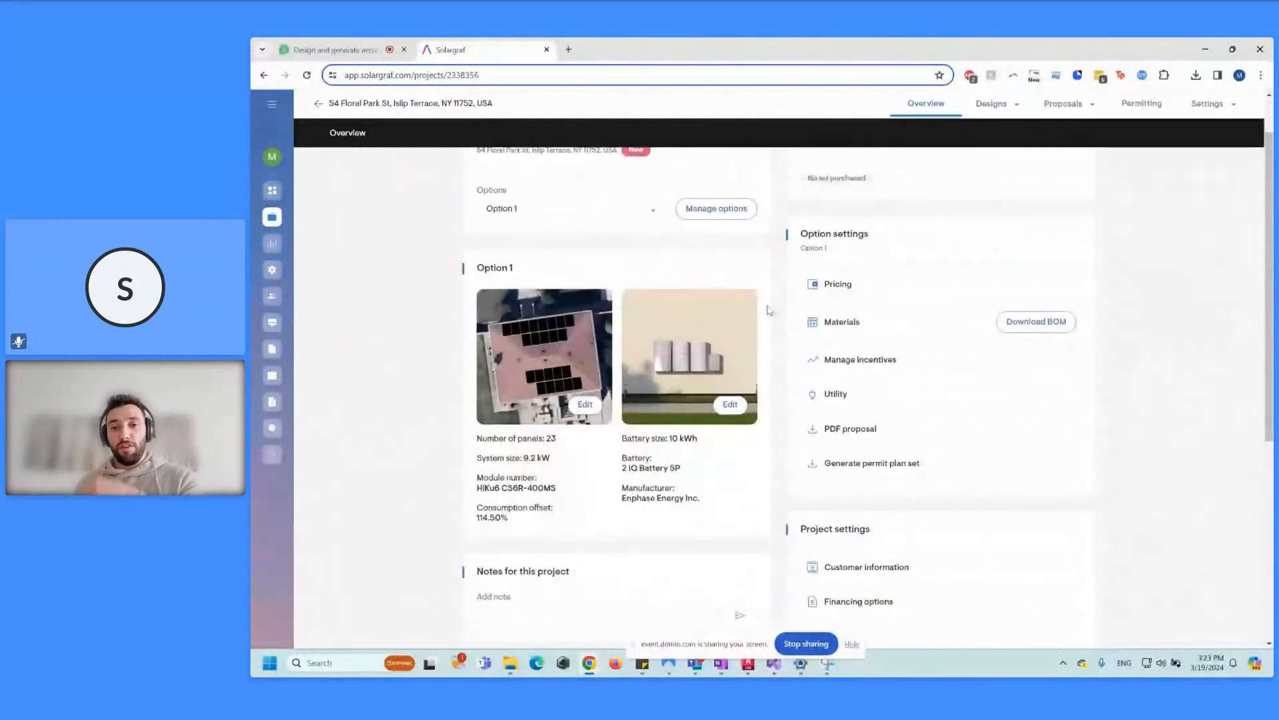
click(890, 464)
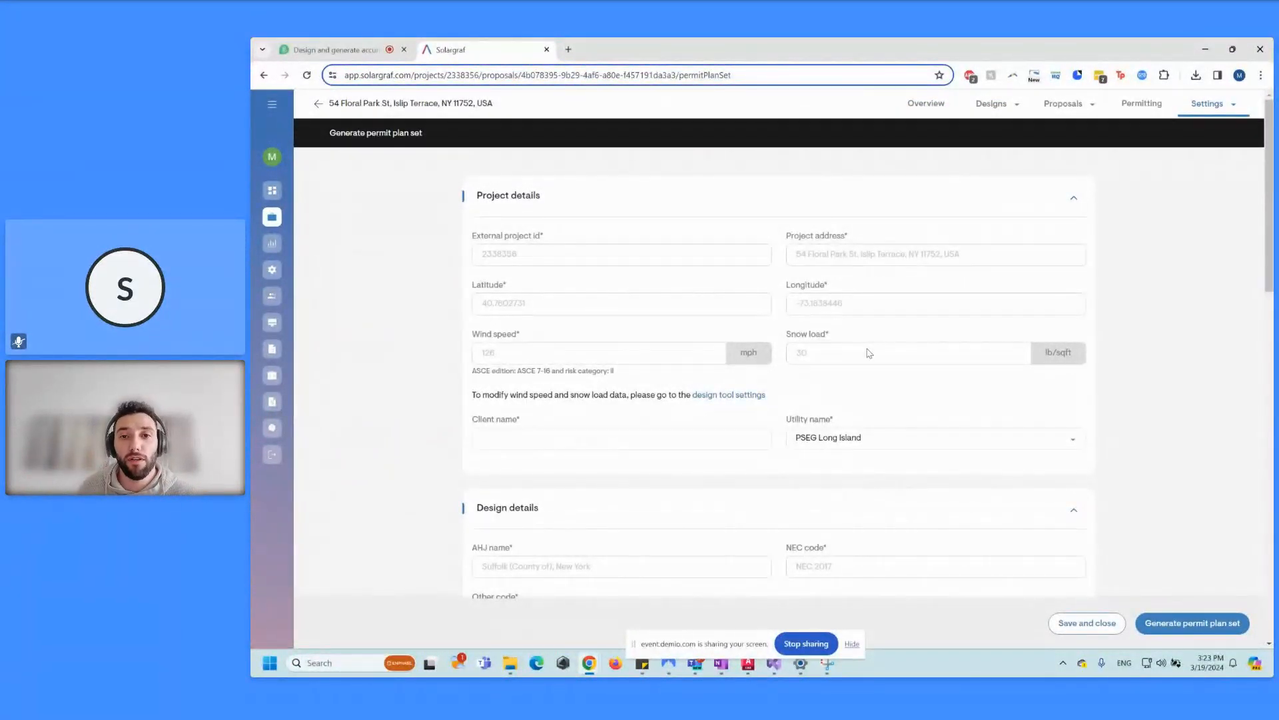
scroll(743, 330, down, 1)
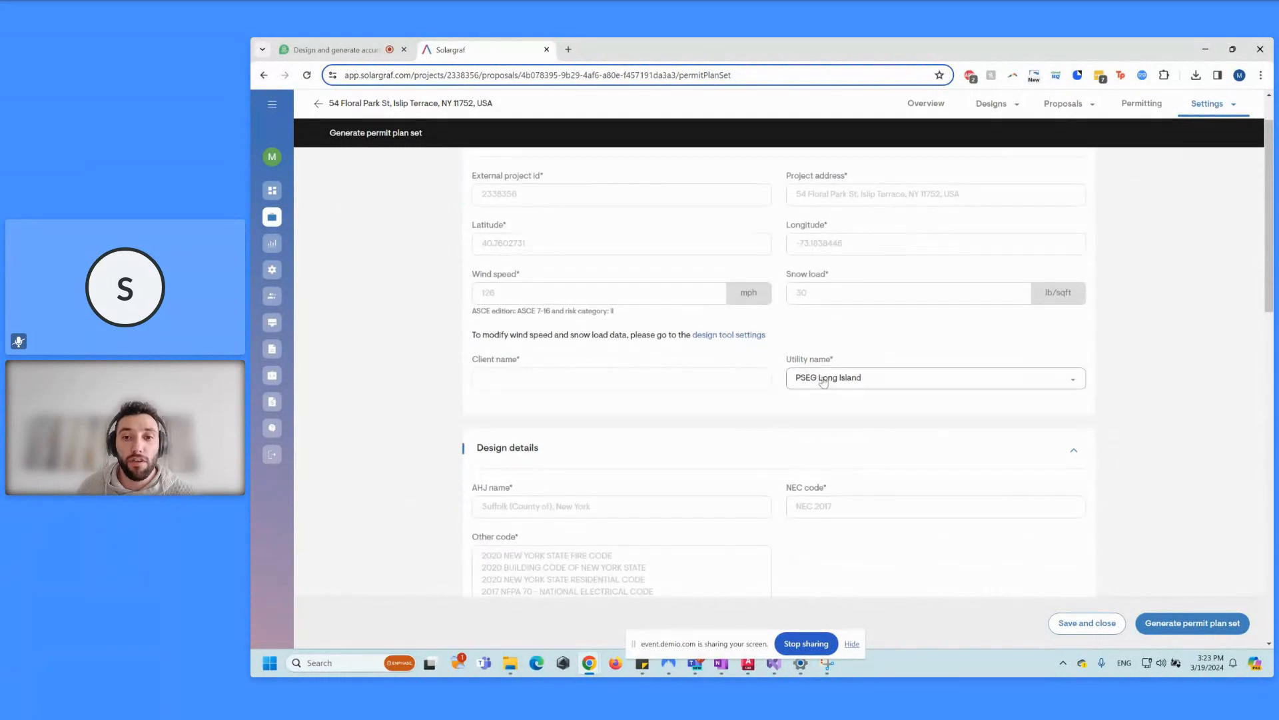
click(638, 376)
click(412, 368)
scroll(447, 363, down, 2)
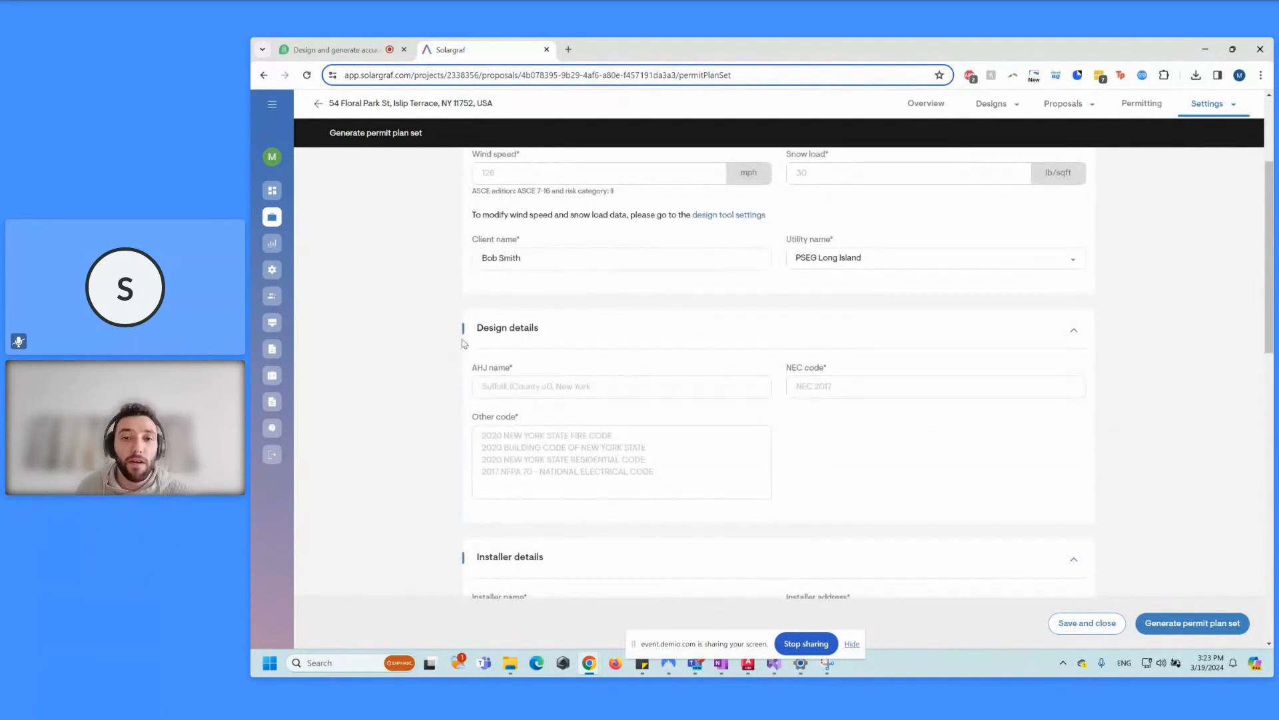
scroll(751, 384, down, 4)
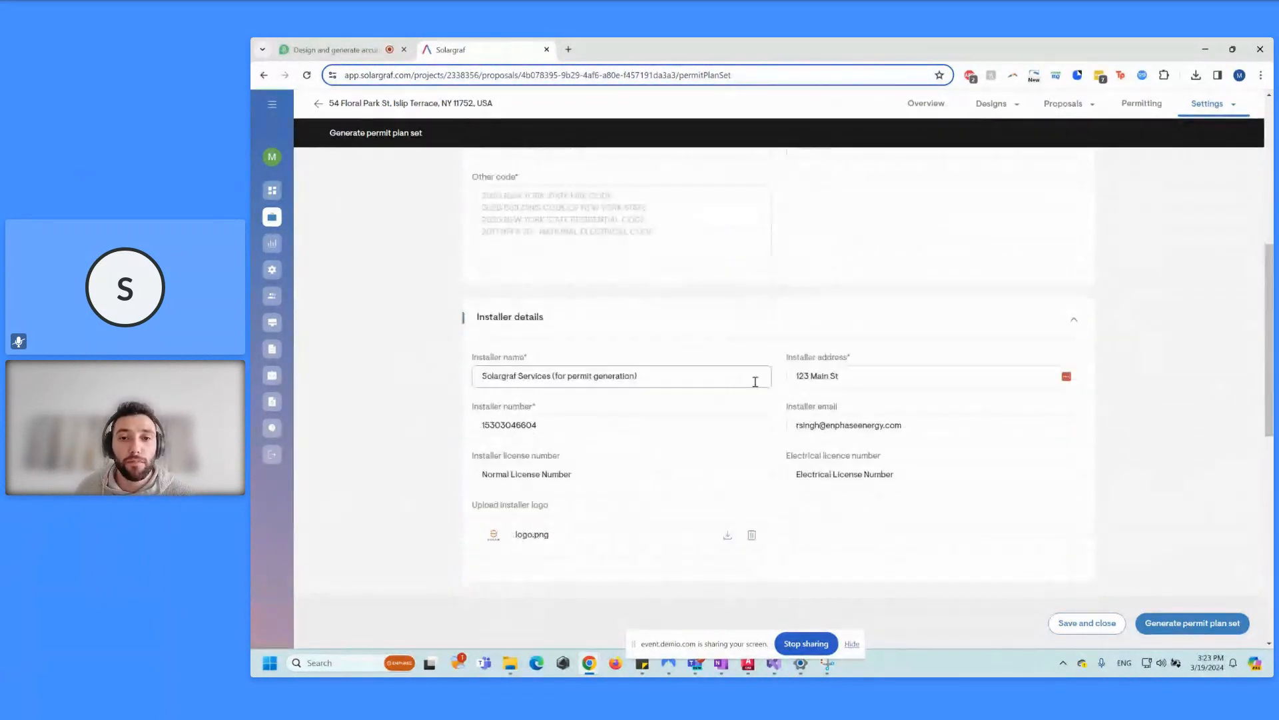
scroll(770, 351, down, 4)
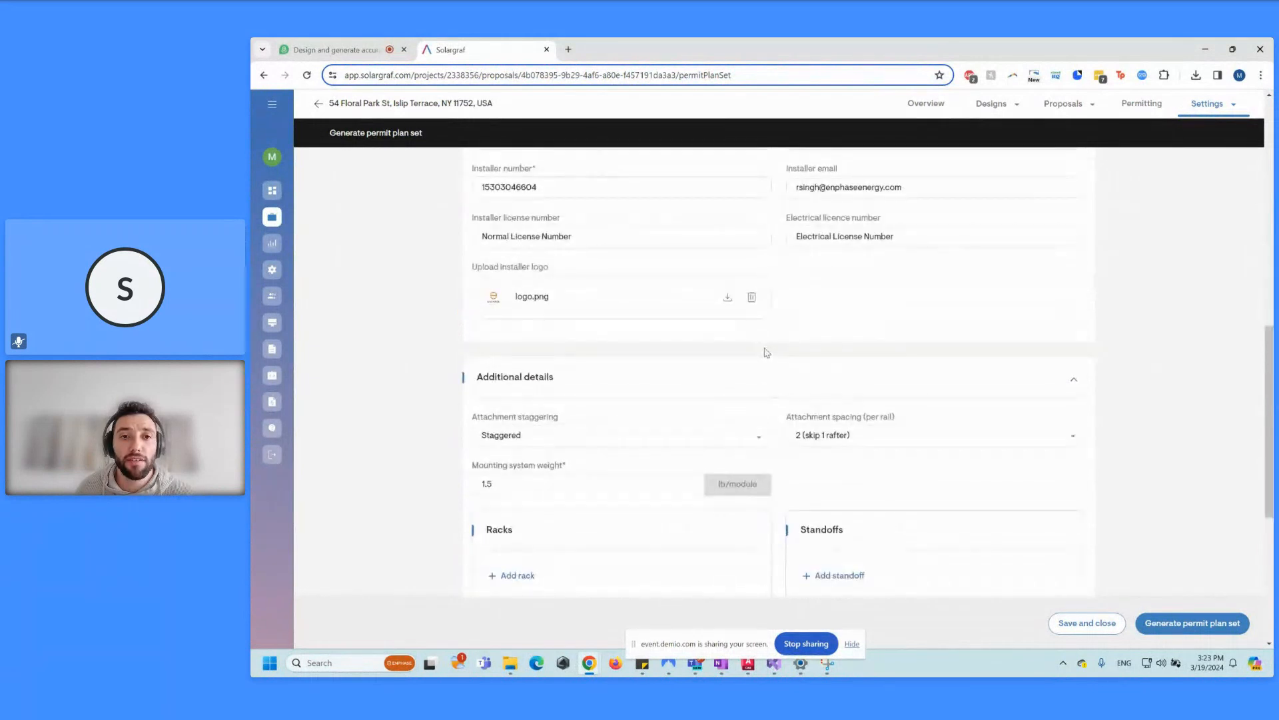
scroll(737, 342, up, 3)
scroll(766, 334, down, 2)
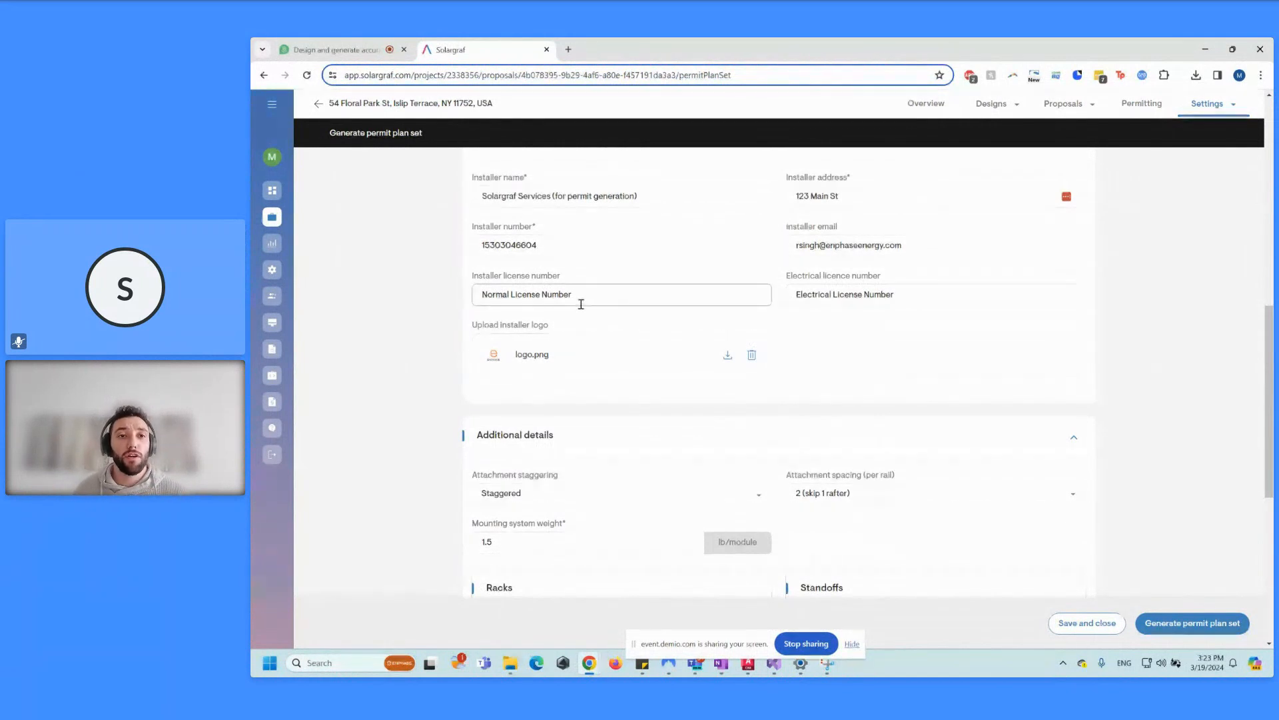
scroll(560, 297, down, 1)
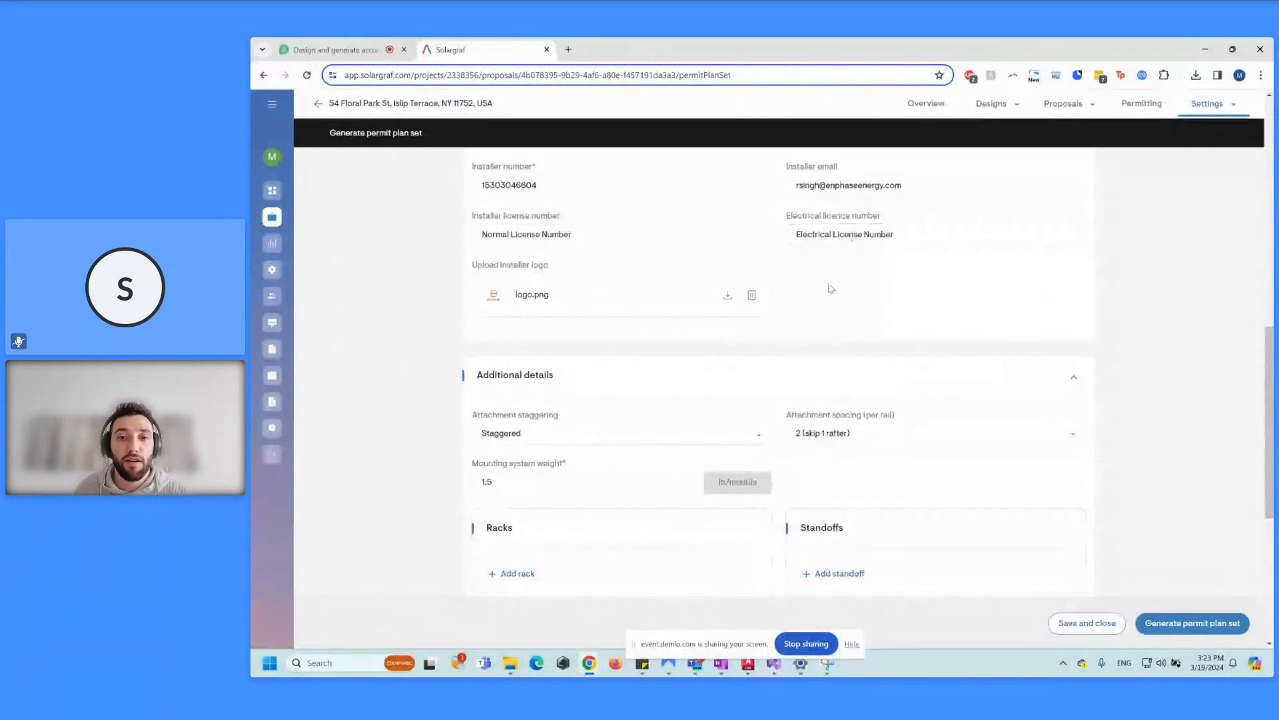
scroll(825, 244, down, 3)
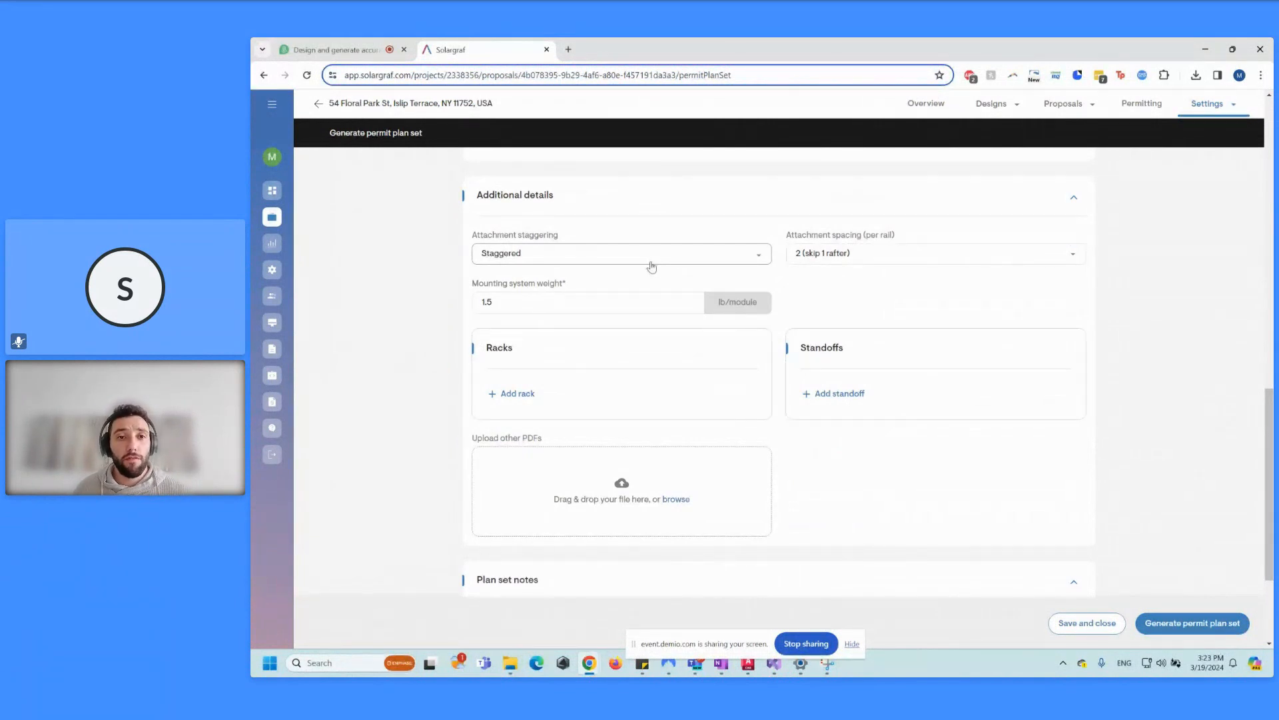
Step: Keep attachment staggering as Staggered and spacing at 2 (skip 1 rafter)
click(641, 256)
click(635, 256)
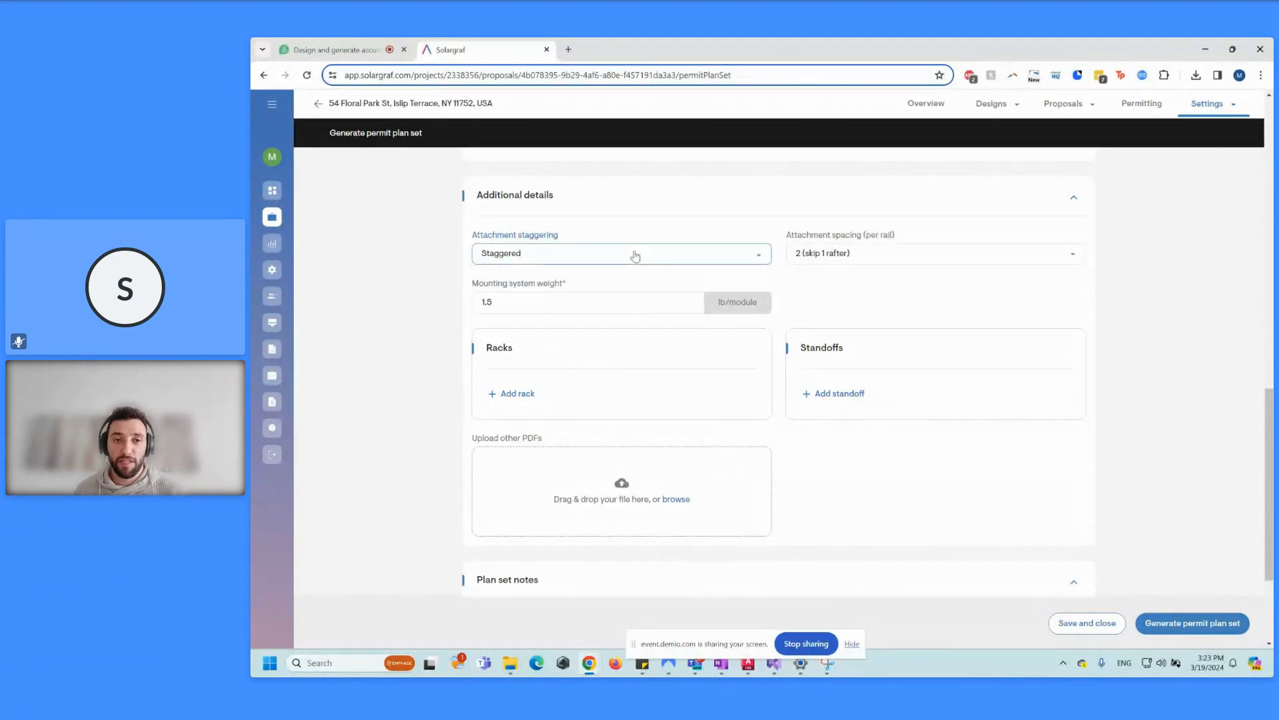
click(859, 256)
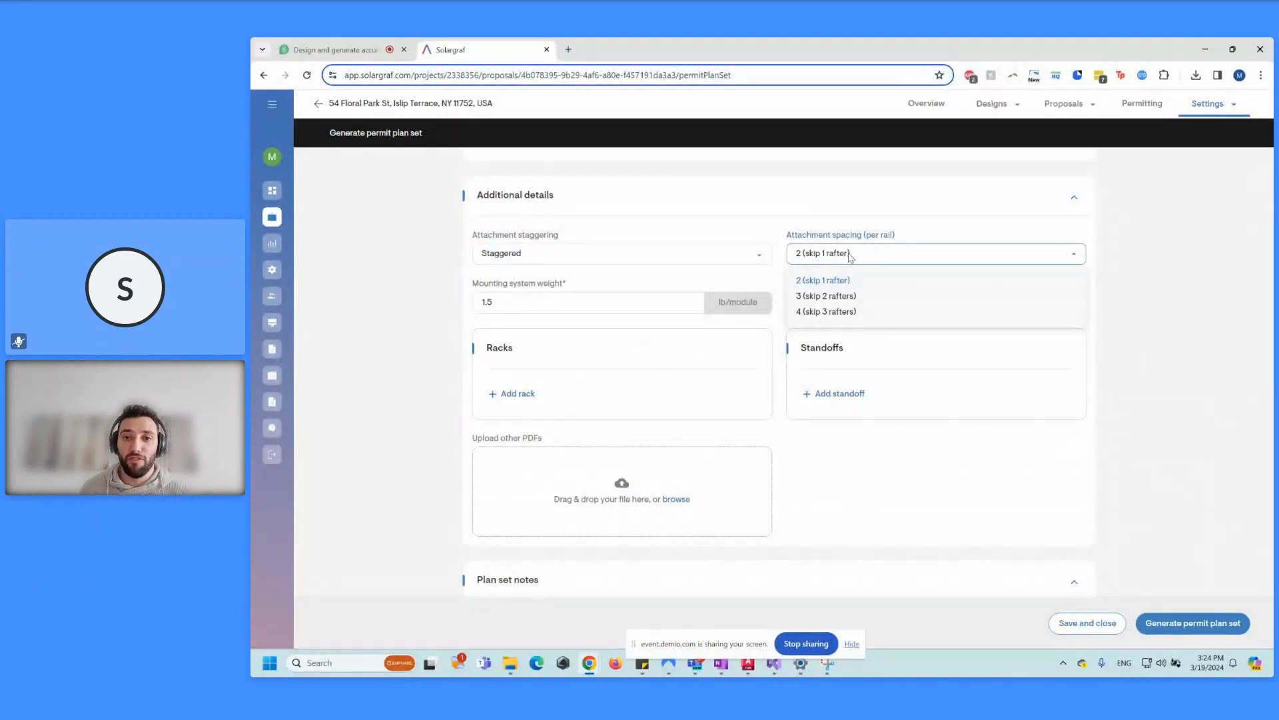
click(866, 222)
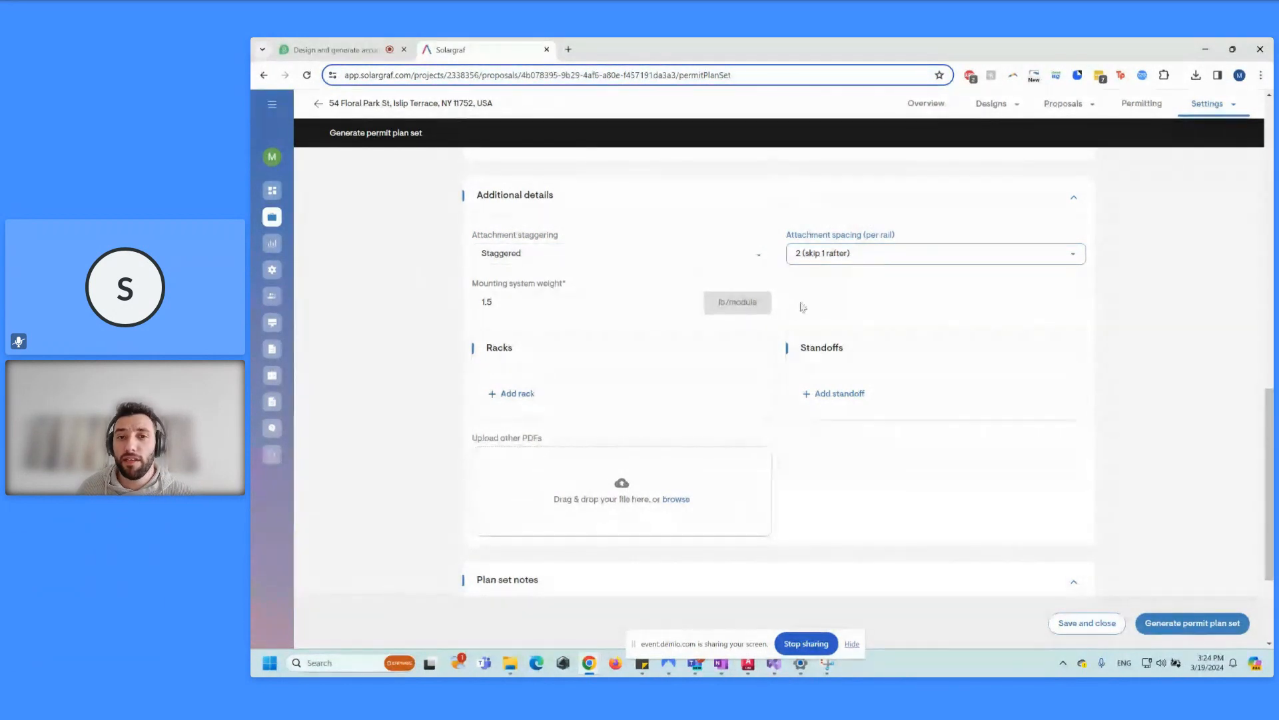
Step: Add the IronRidge Resources XR10 rack to the plan set
click(537, 394)
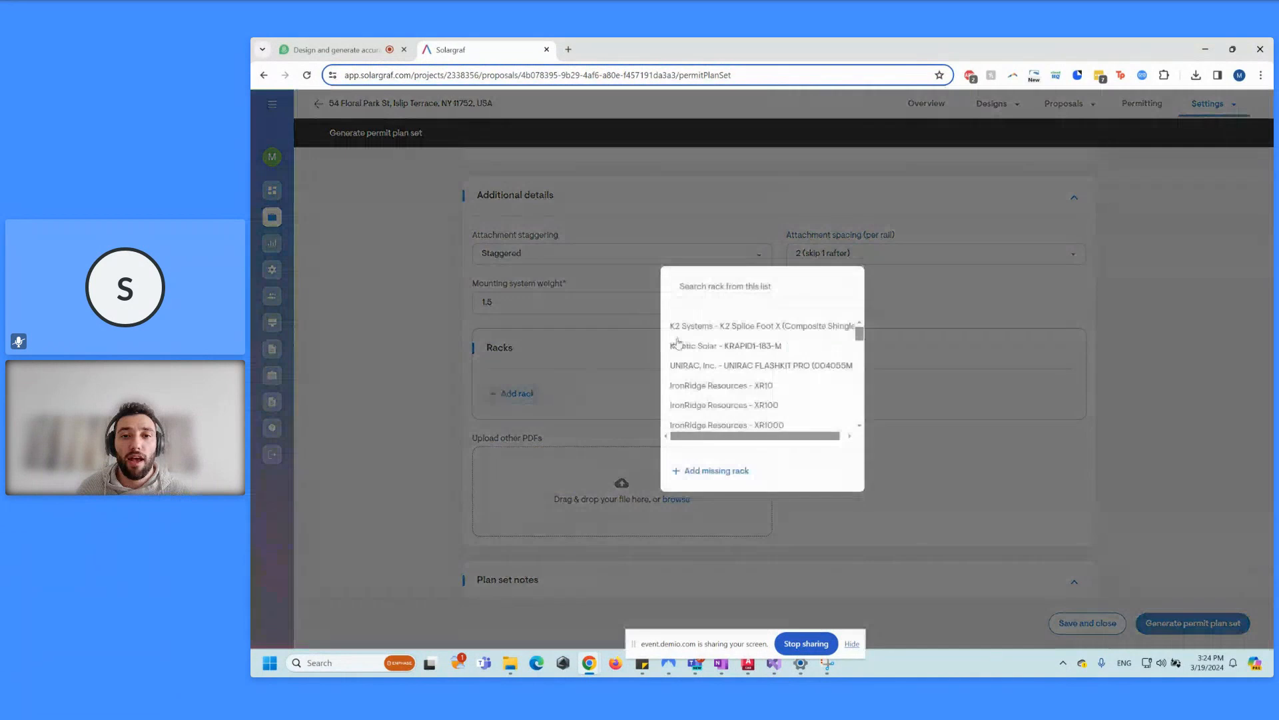
click(725, 287)
text(xr)
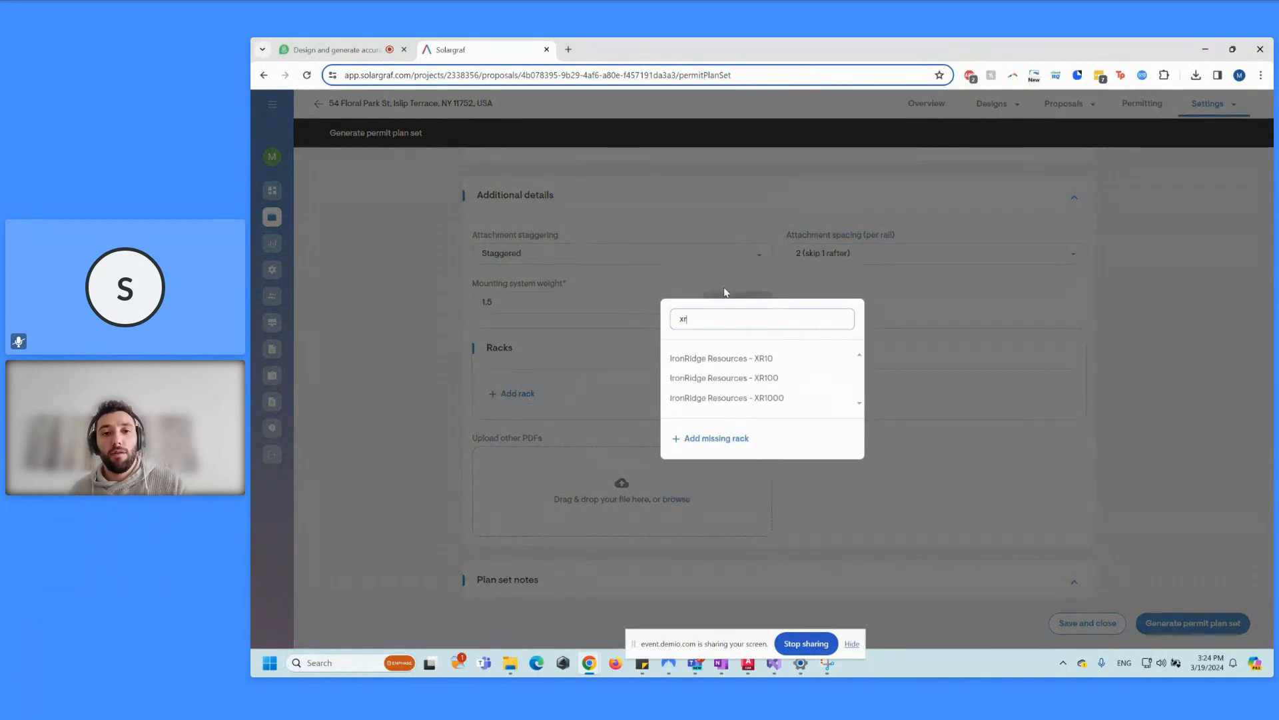
click(724, 357)
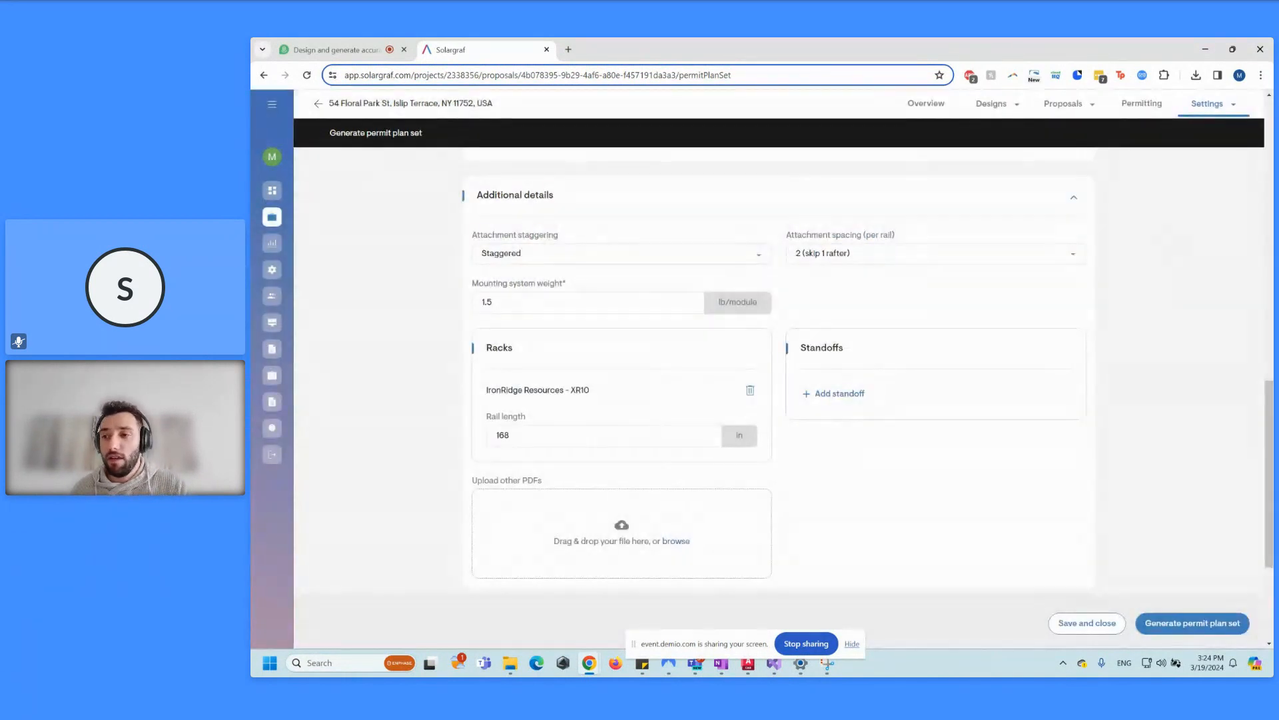
key(alt+Tab)
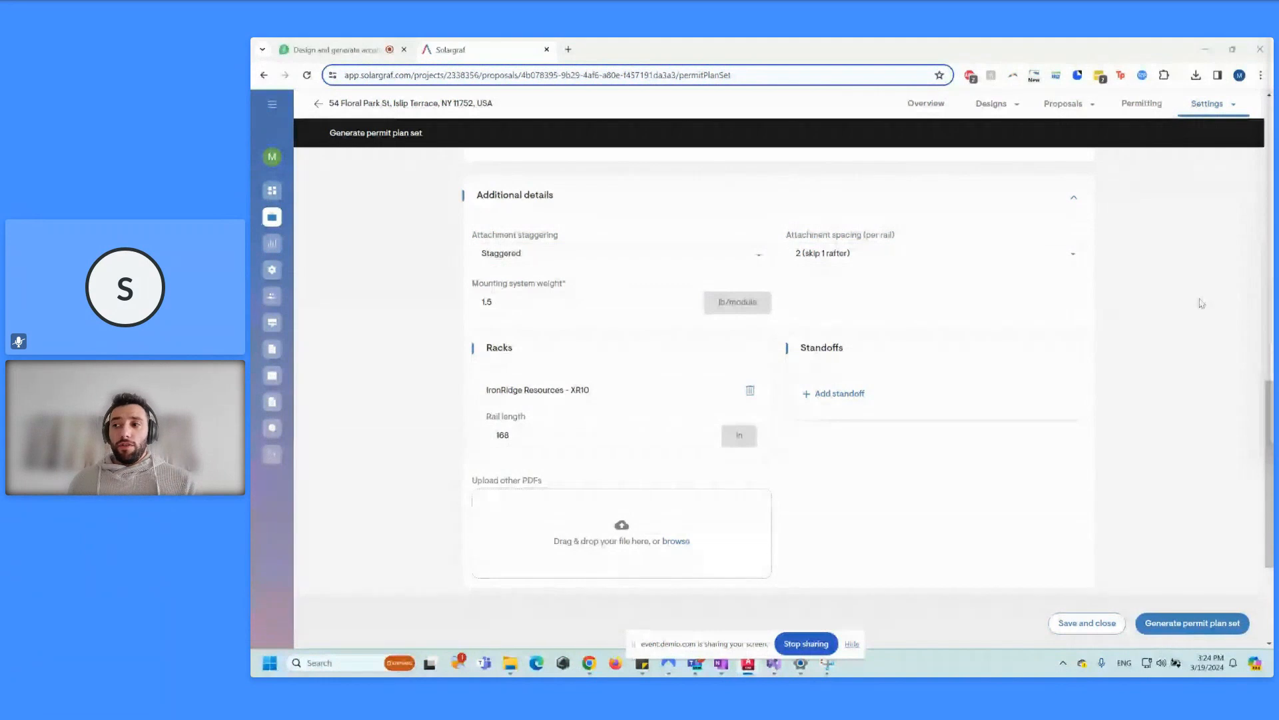
Step: Add the IronRidge Resources FlashFoot2 standoff to the plan set
click(840, 393)
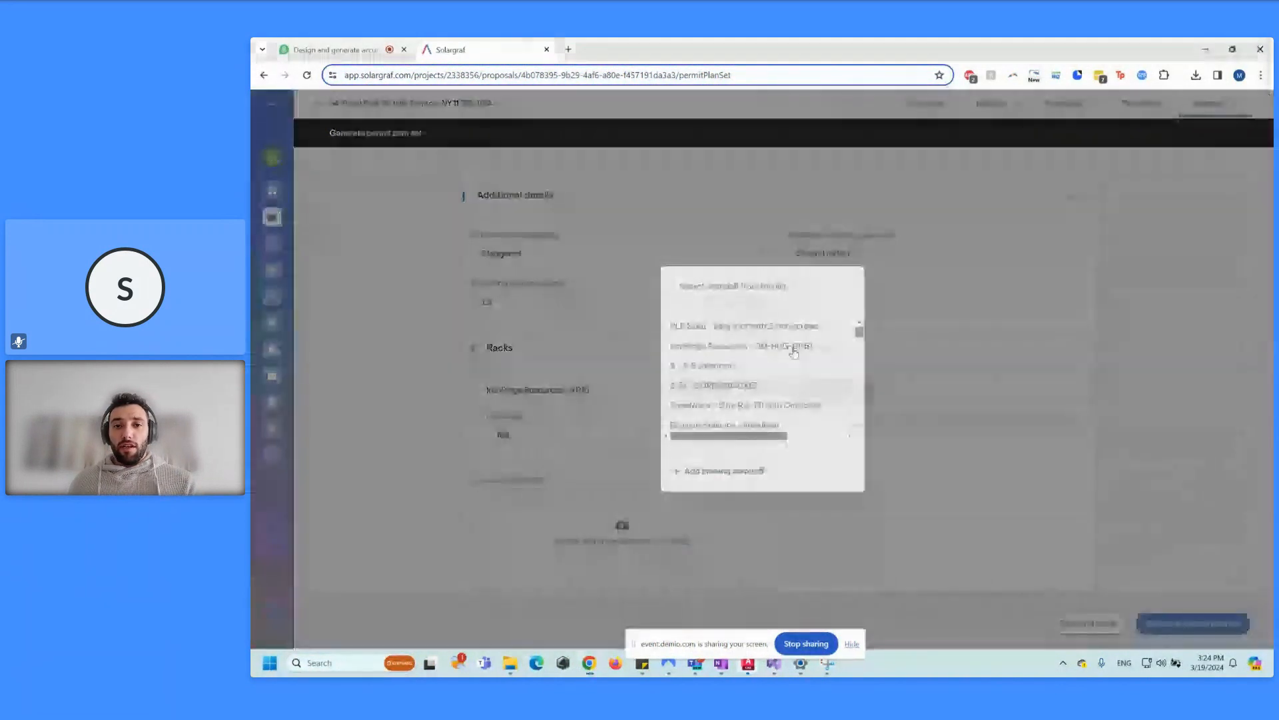
click(761, 290)
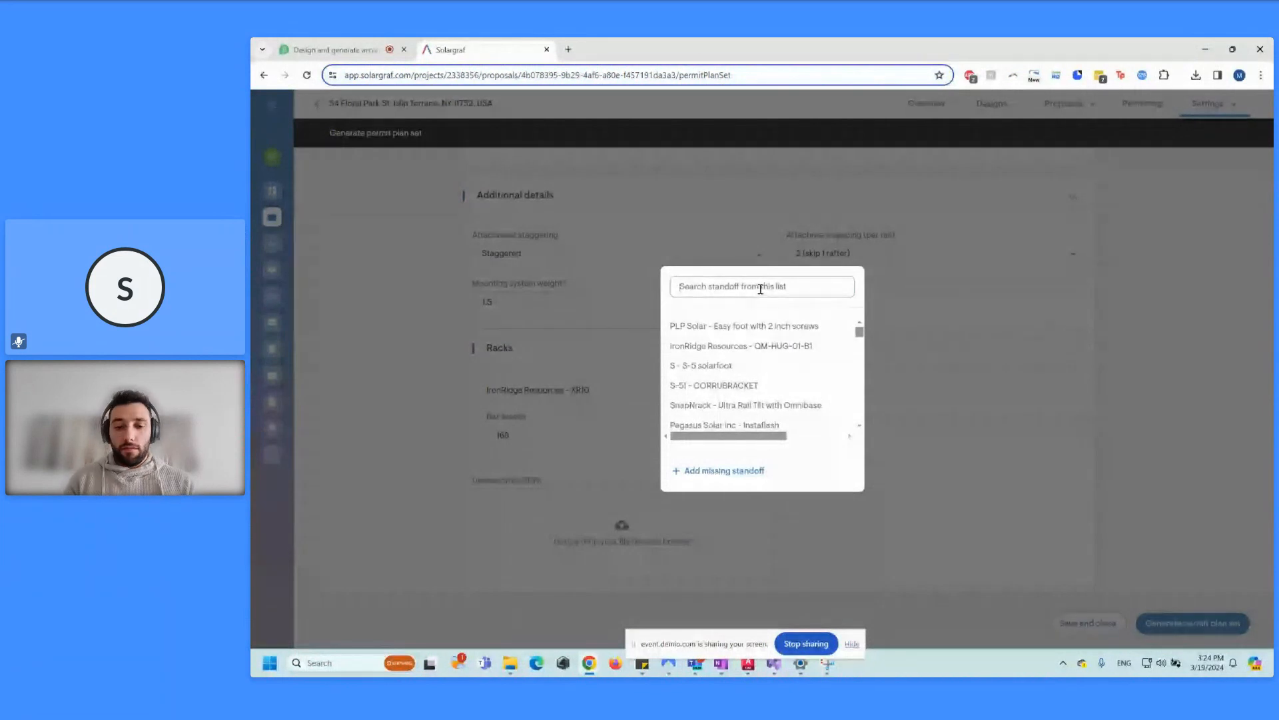
text(ironri)
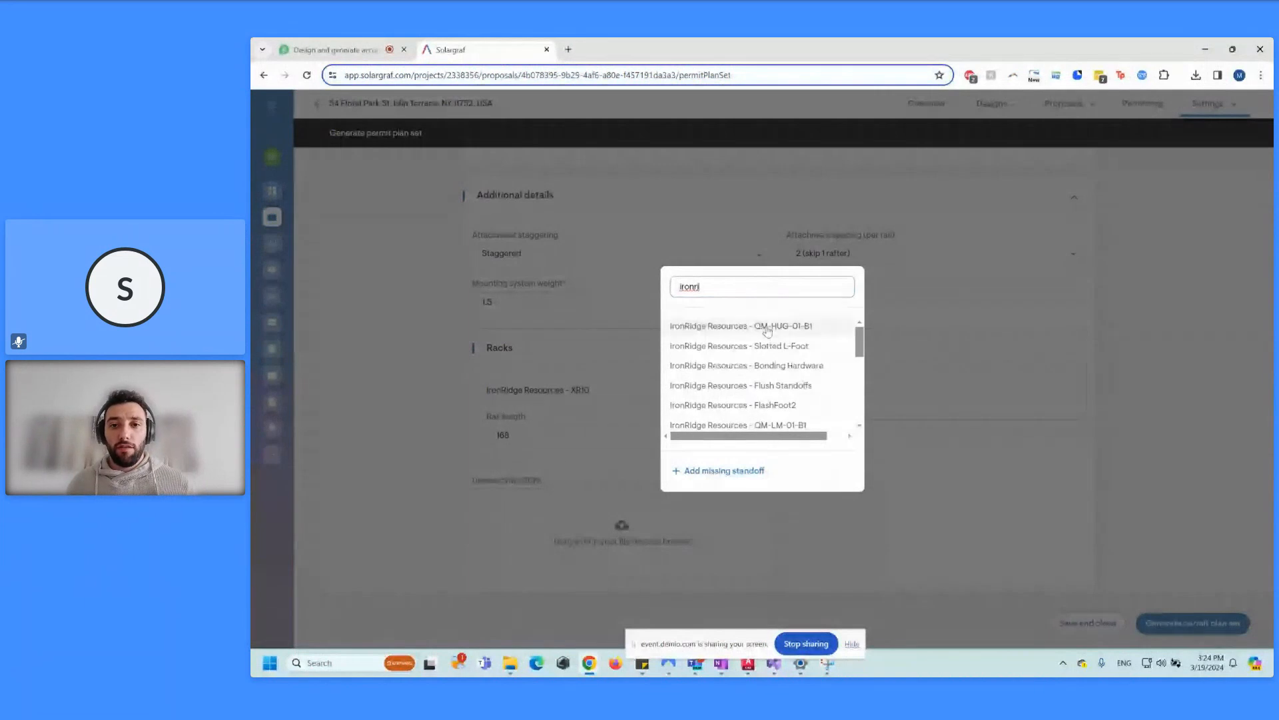
click(765, 407)
scroll(875, 417, down, 3)
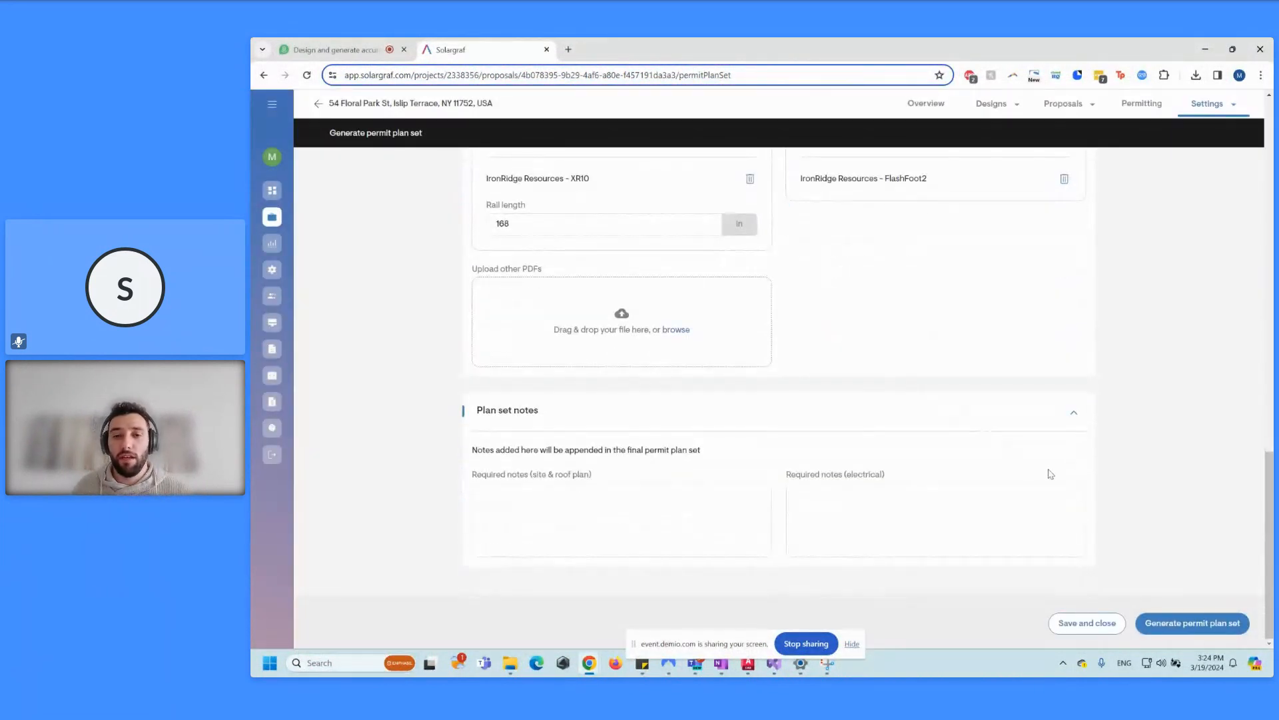
scroll(797, 363, up, 2)
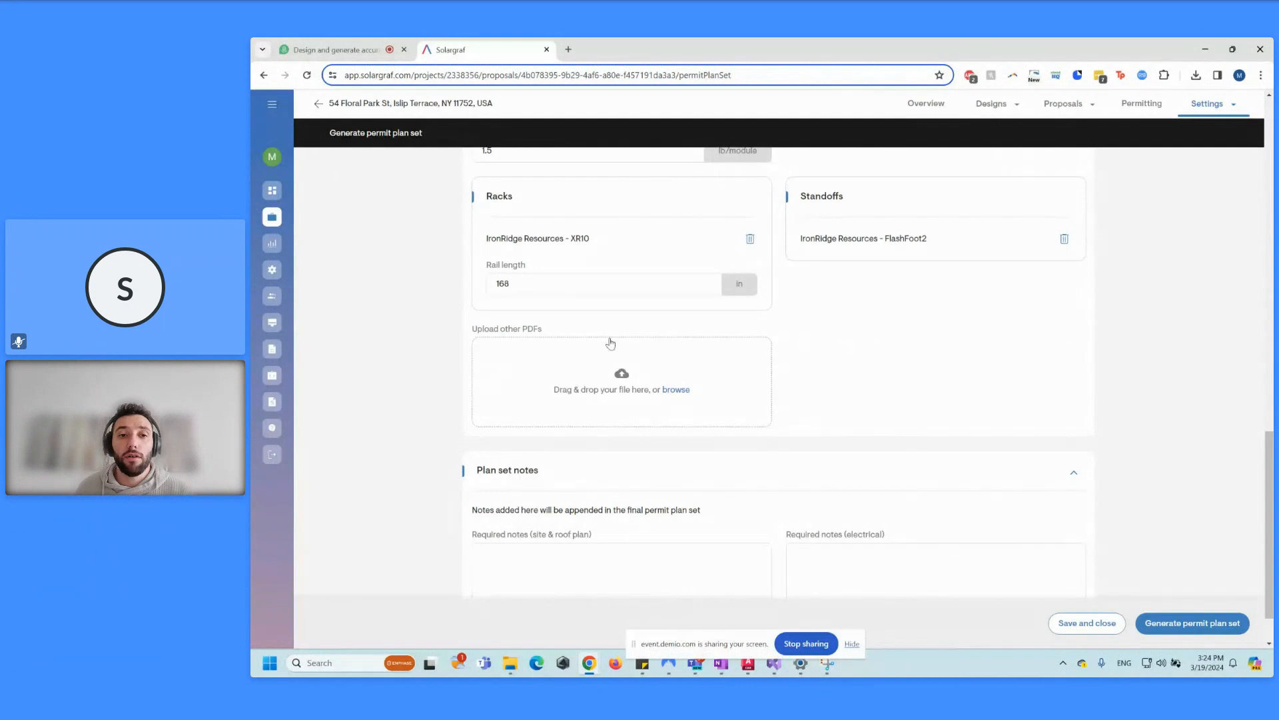
Step: Generate the permit plan set and minimize the browser
click(1161, 628)
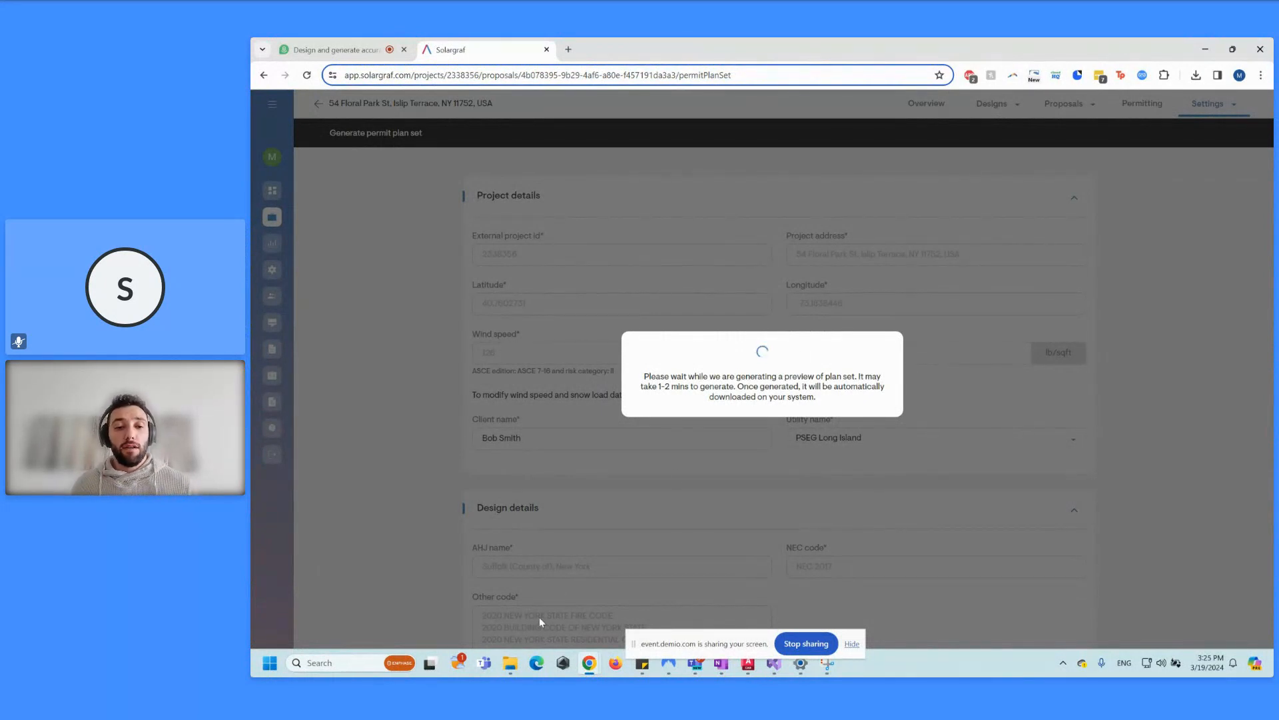
click(510, 663)
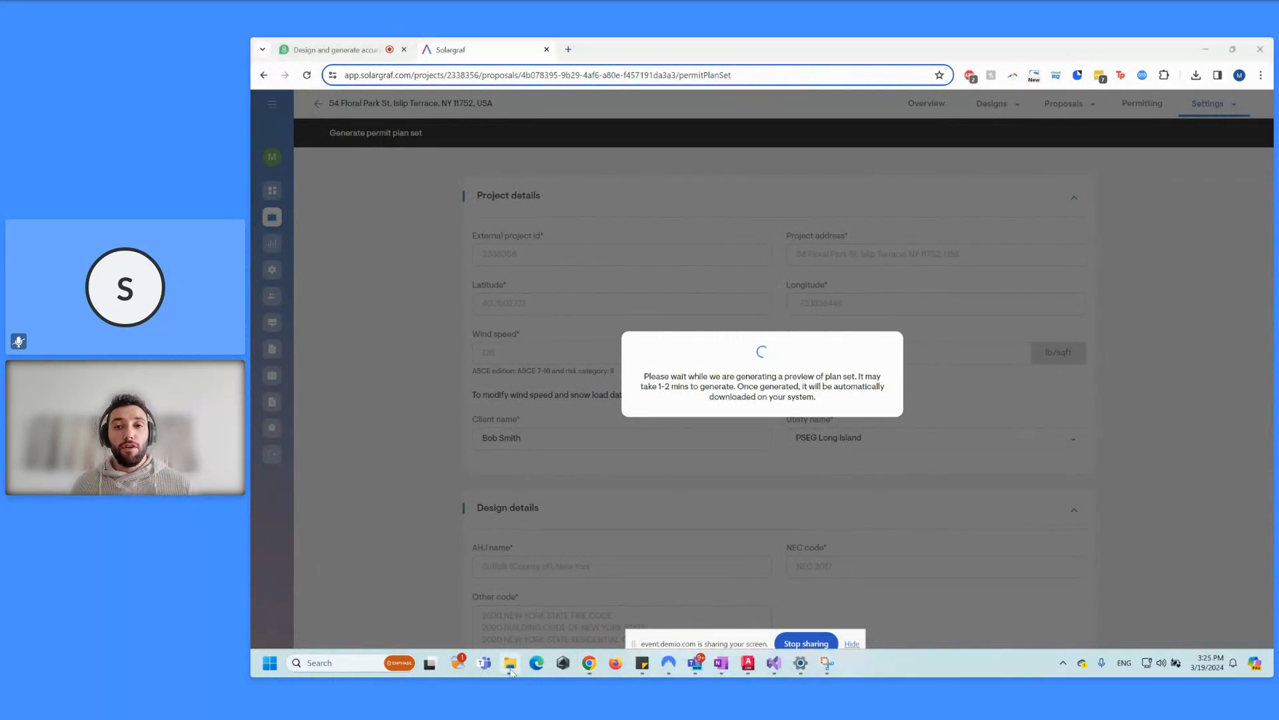
click(1204, 49)
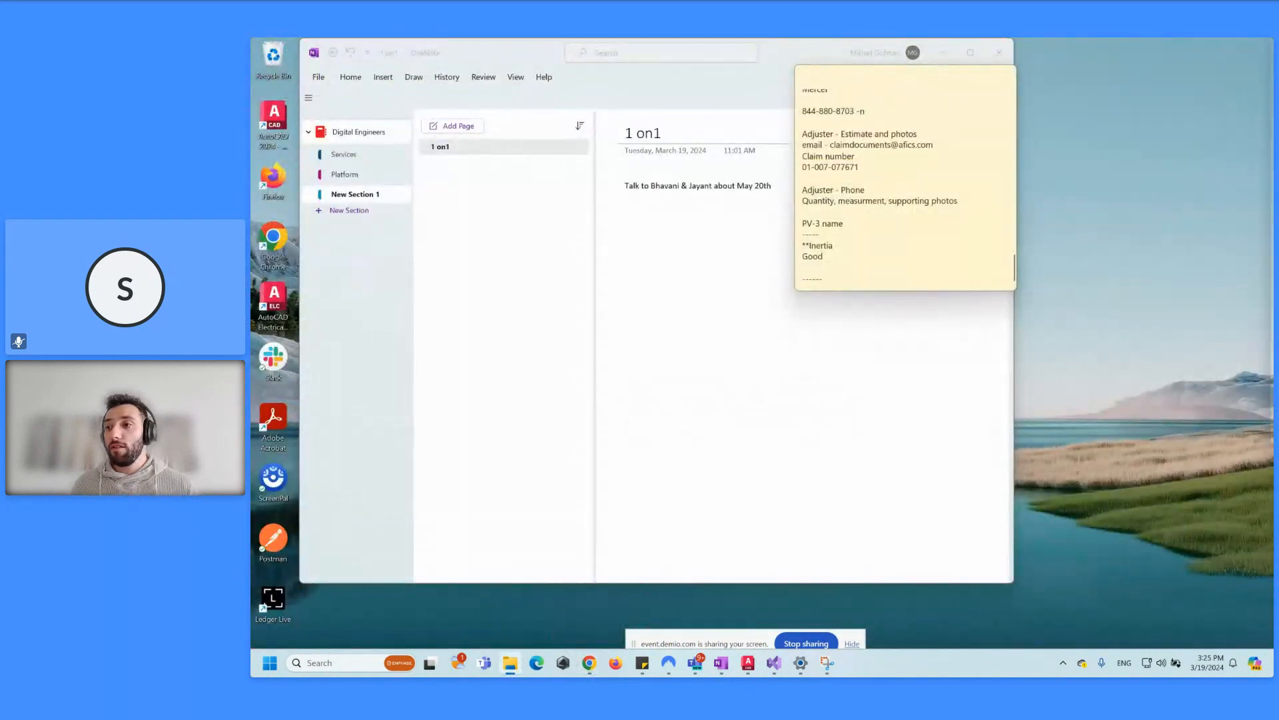
Step: Maximize the design_2337843 (2) folder window and open the planset DWG in AutoCAD
drag(1074, 186, 577, 145)
double_click(577, 145)
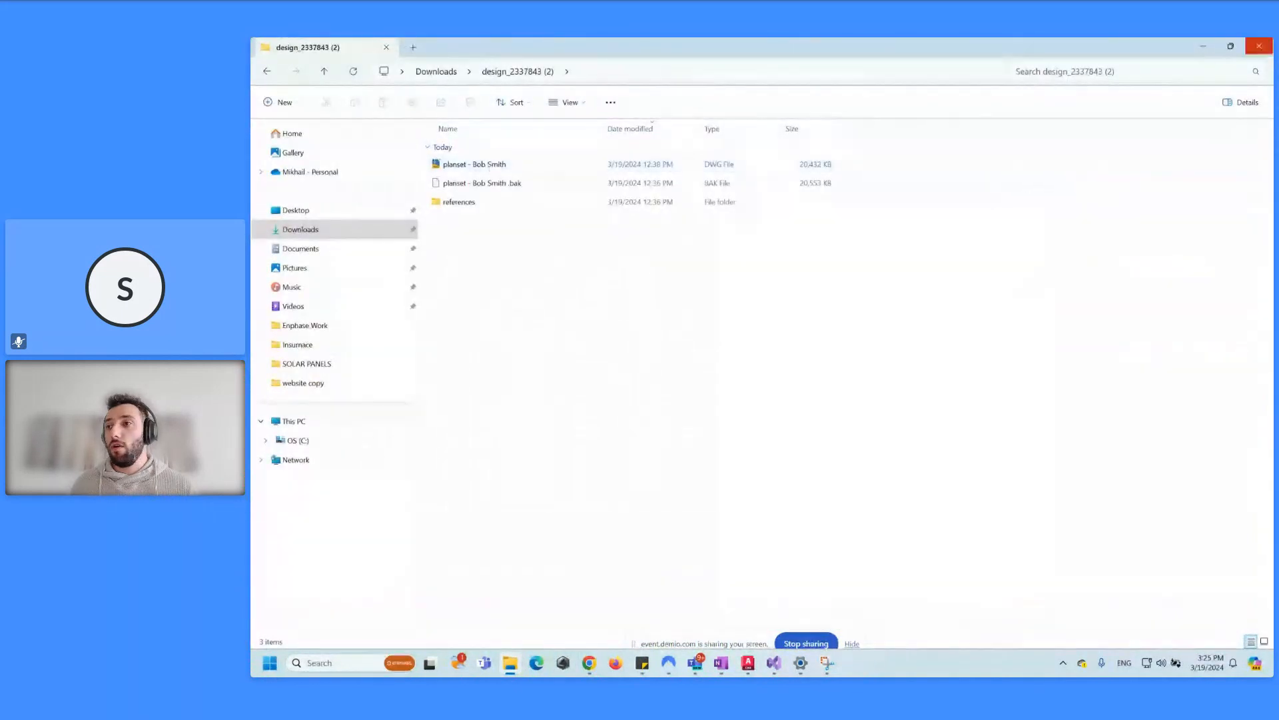
click(552, 169)
double_click(553, 169)
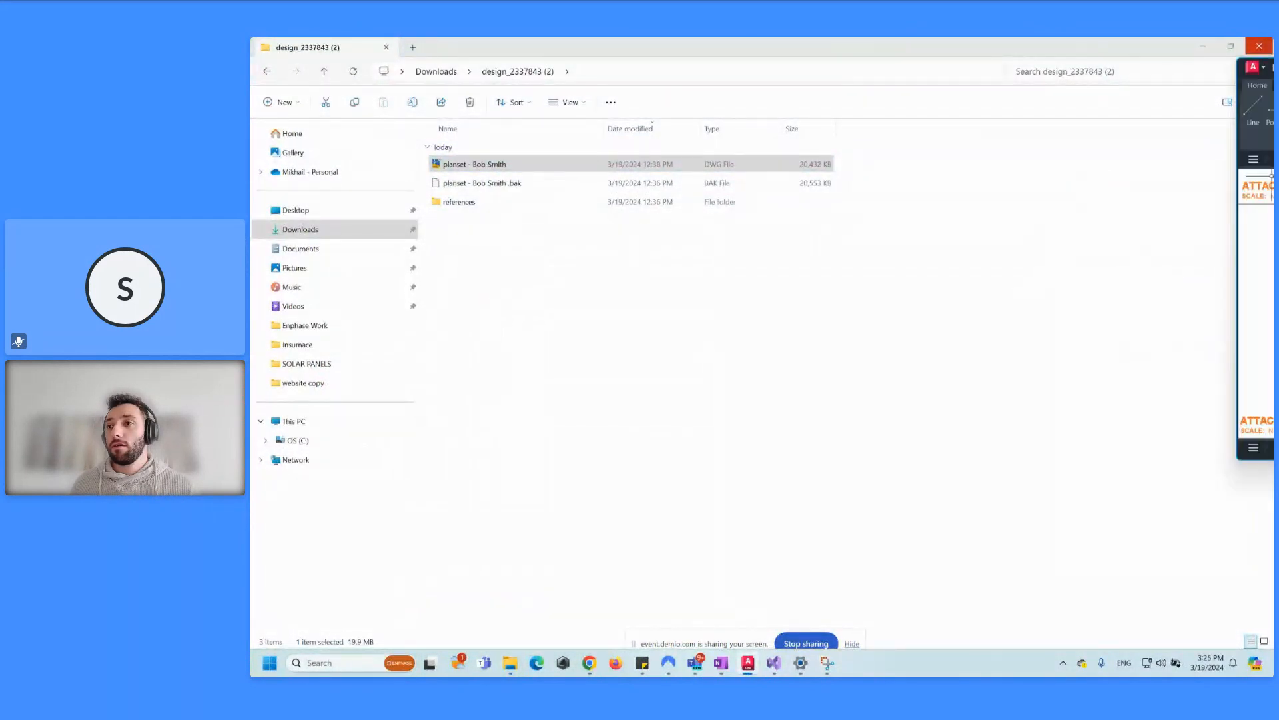
Step: Maximize AutoCAD and look over the PV-1 cover page sheet
click(1184, 214)
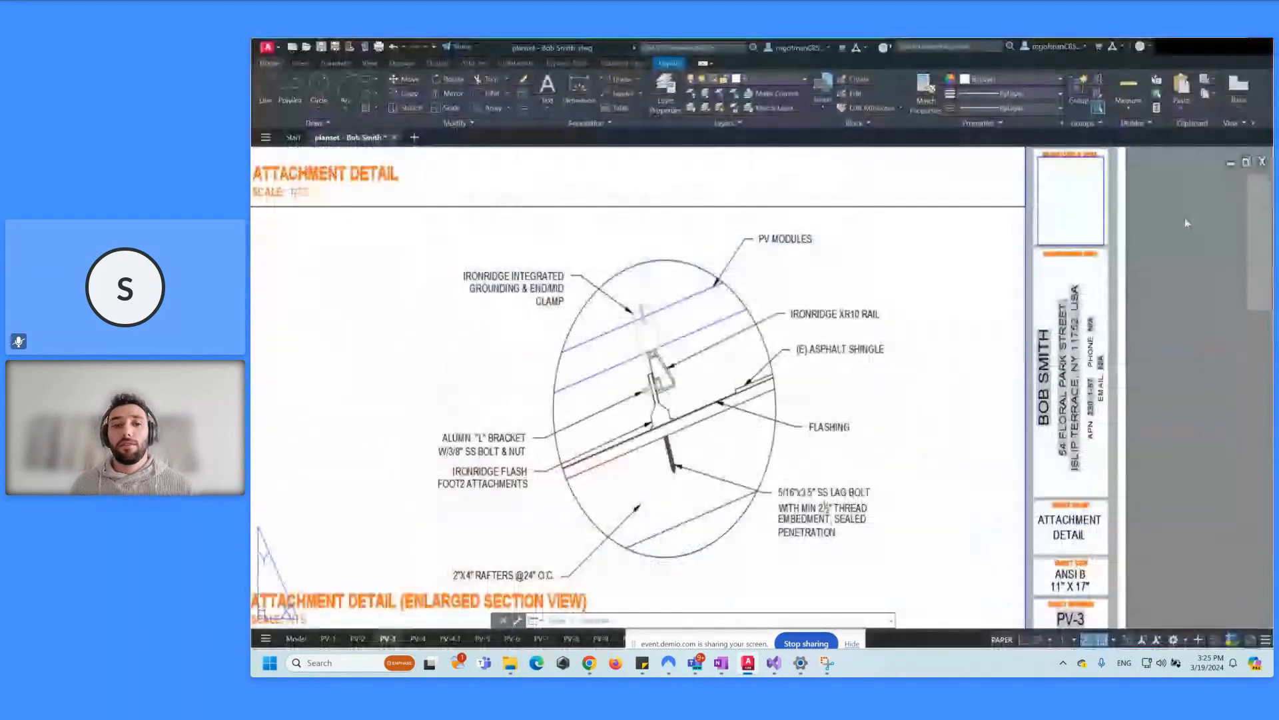
click(327, 640)
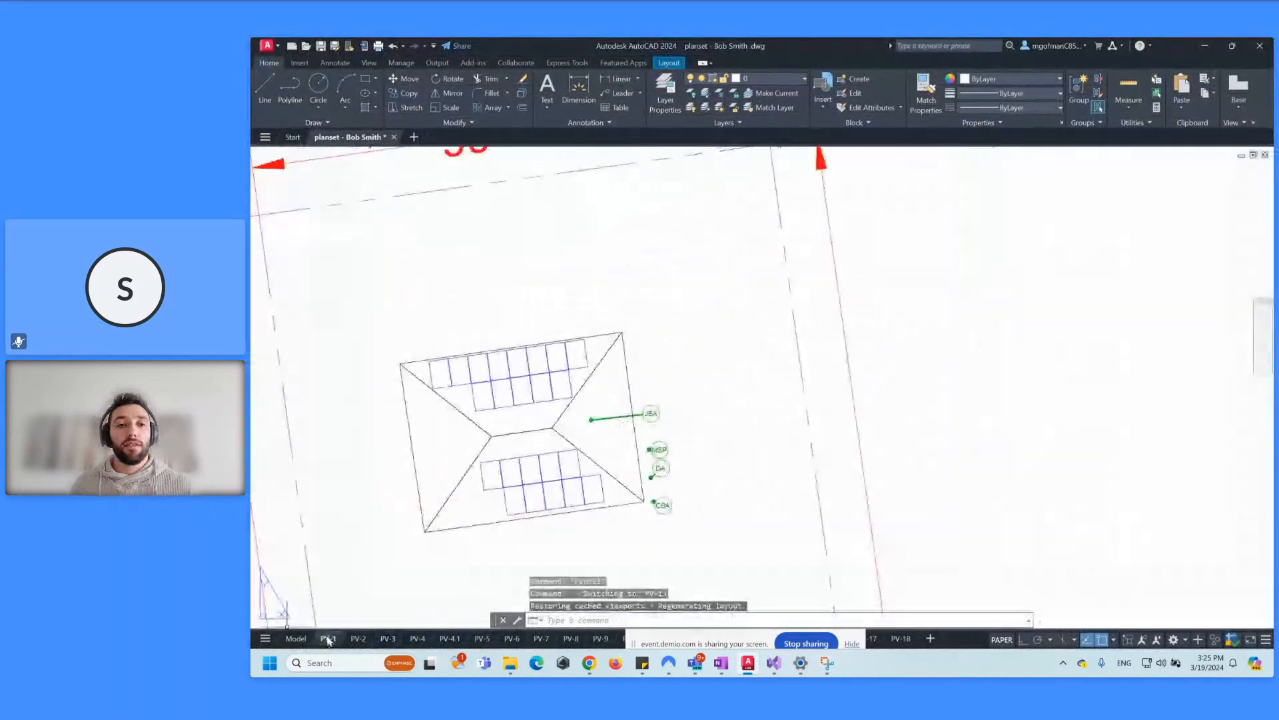
scroll(704, 322, up, 3)
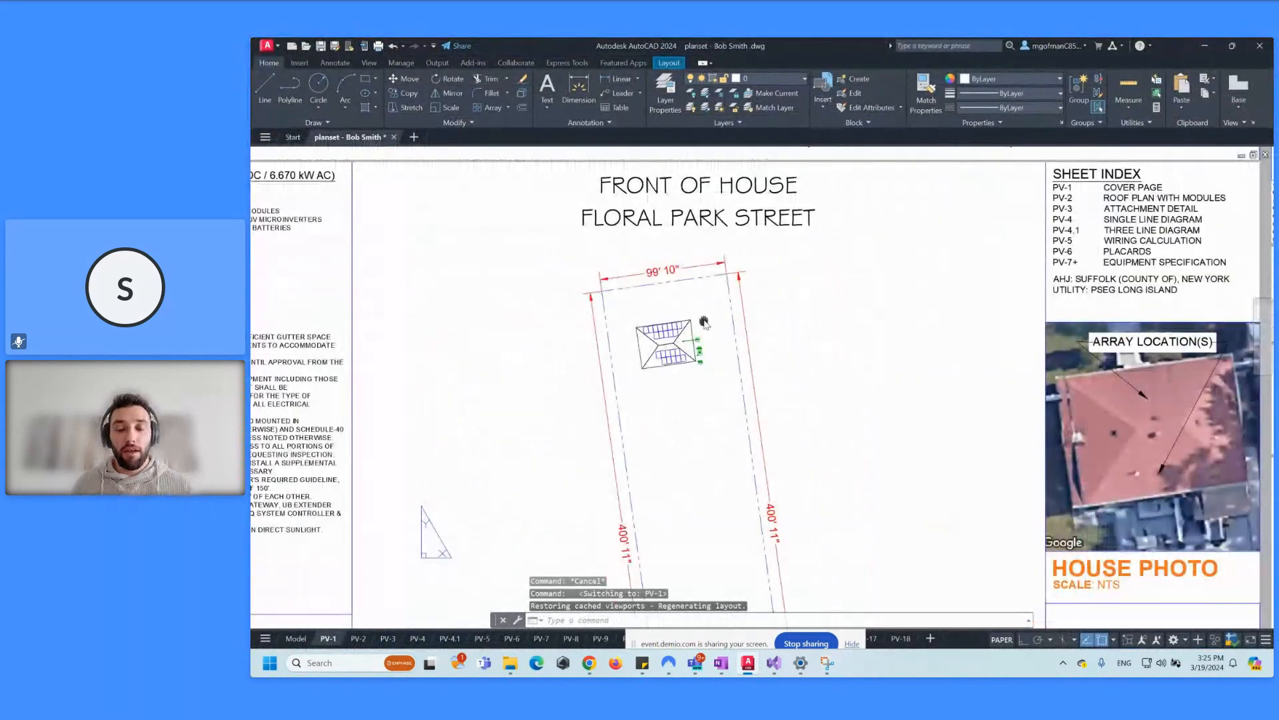
scroll(700, 333, down, 5)
scroll(513, 494, up, 2)
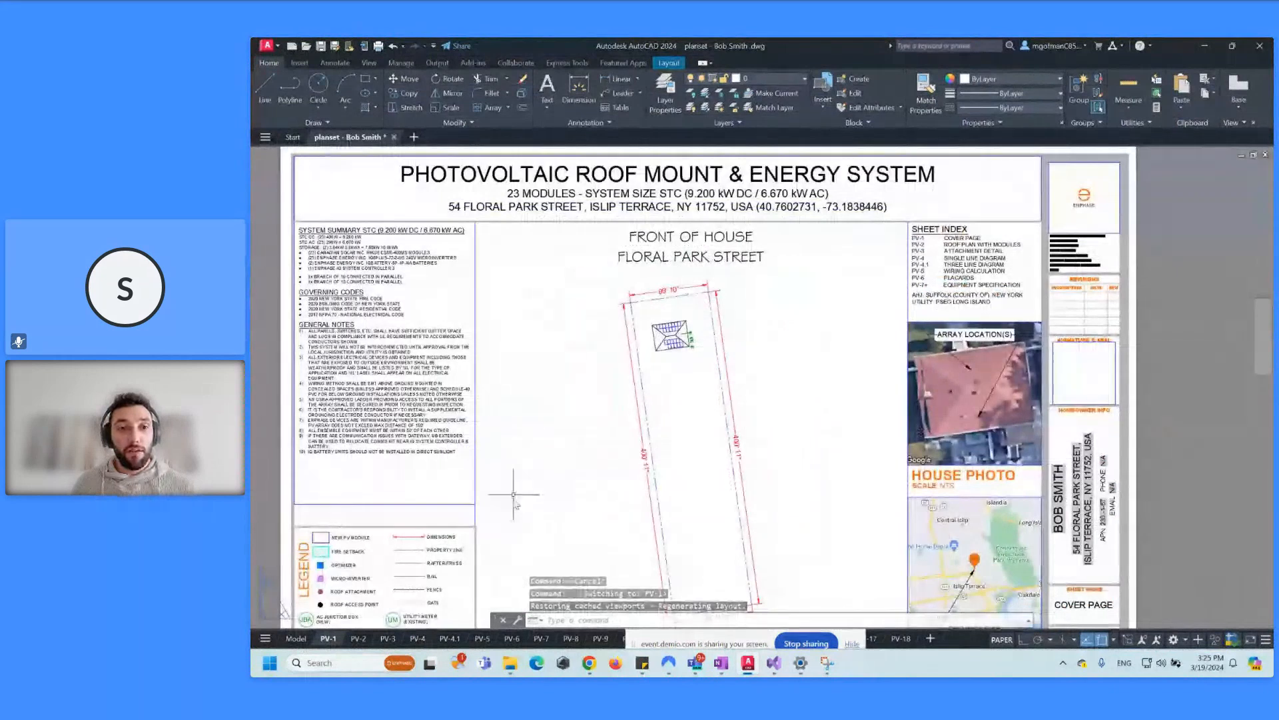
middle_drag(478, 372, 520, 342)
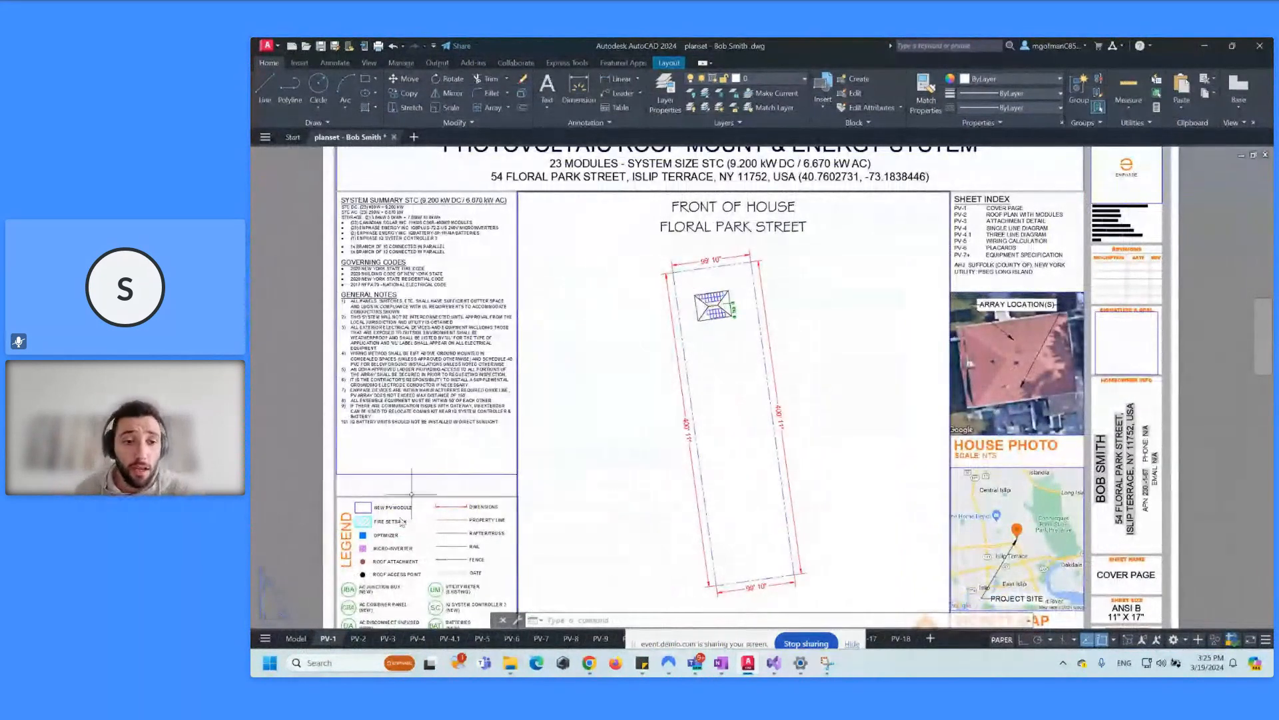
middle_drag(454, 452, 455, 397)
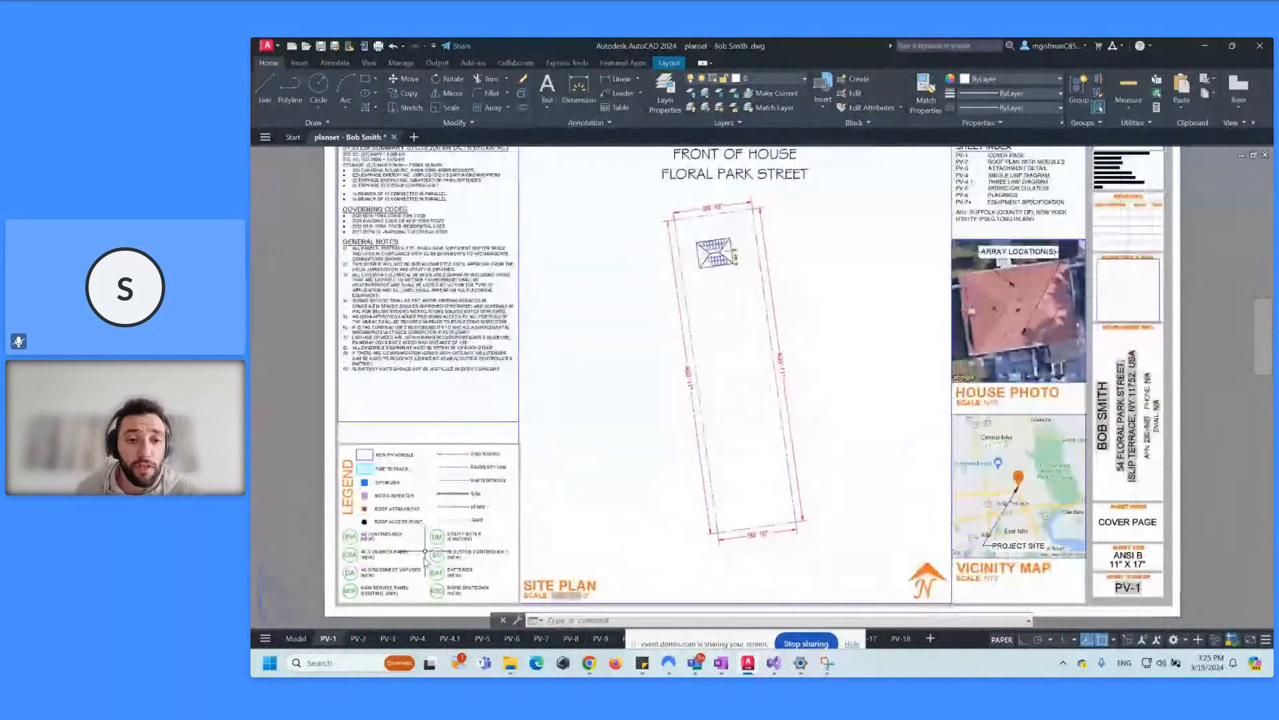
Step: Glance at sheet PV-4.1 and the PV-4 single line diagram
click(456, 638)
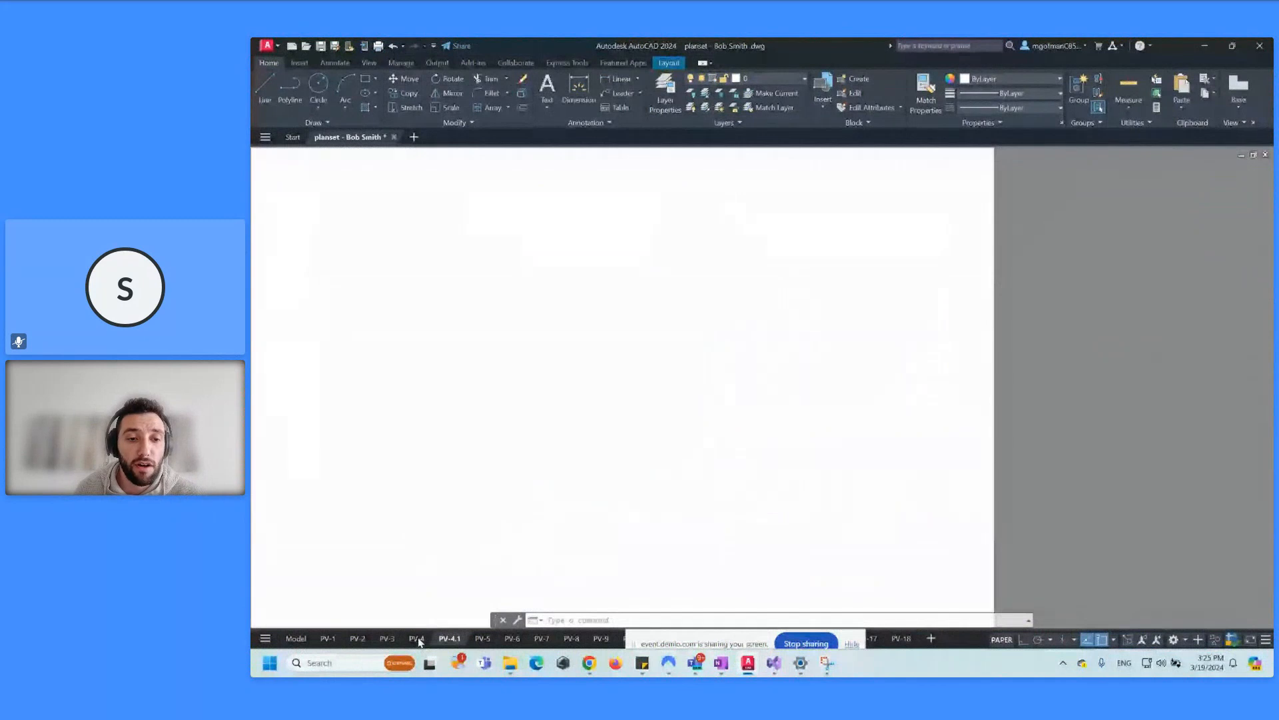
click(417, 638)
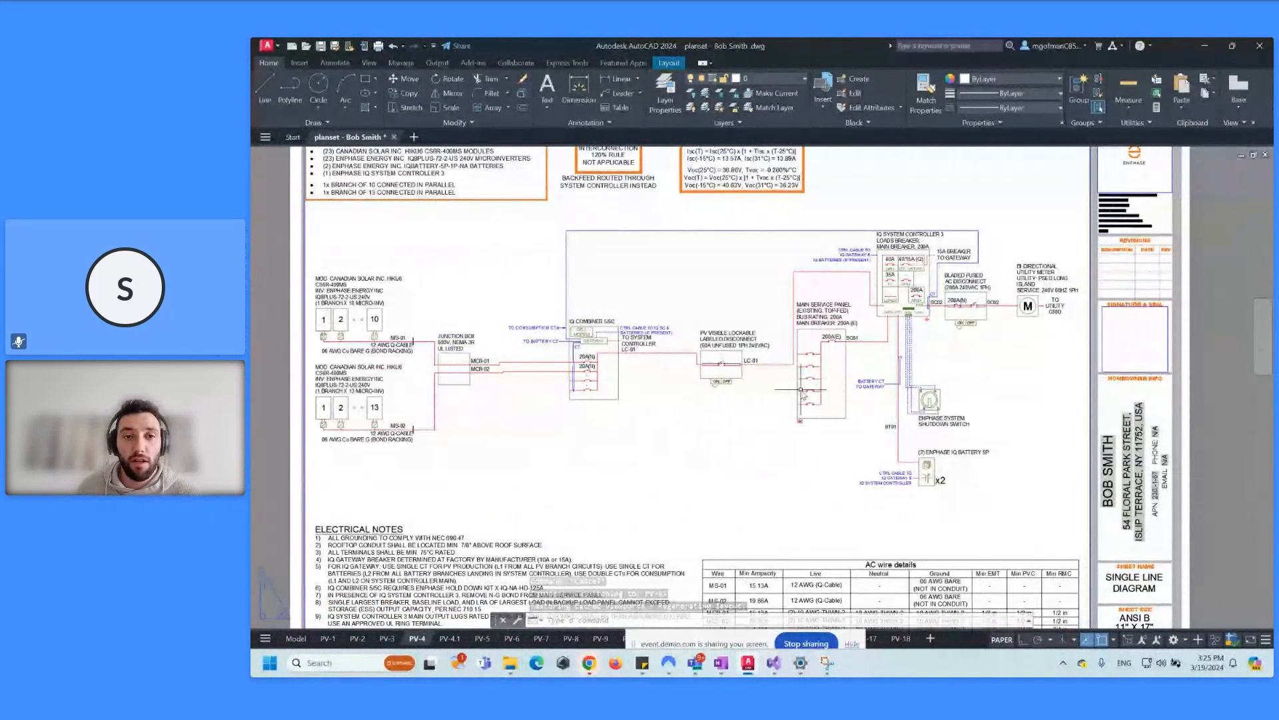
middle_drag(773, 330, 750, 349)
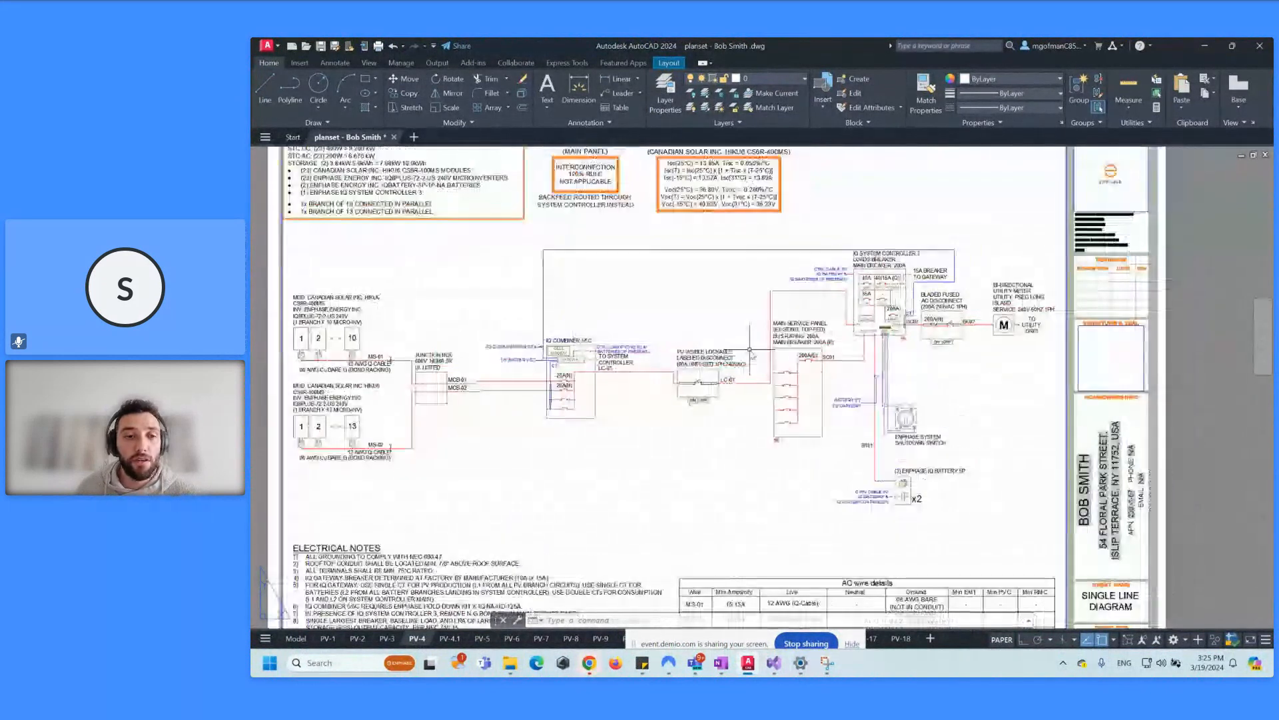
Step: Return to PV-1 and inspect the house photo, vicinity map and site plan
click(328, 638)
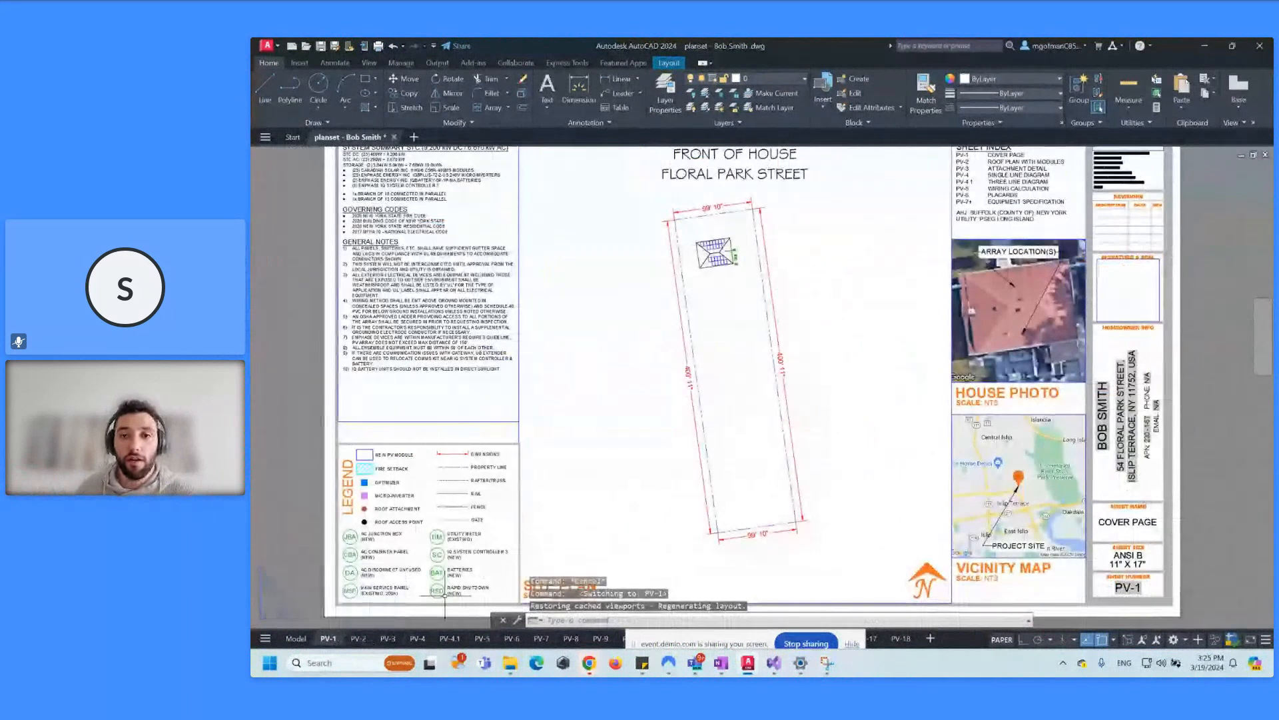
scroll(733, 307, down, 2)
scroll(725, 295, up, 2)
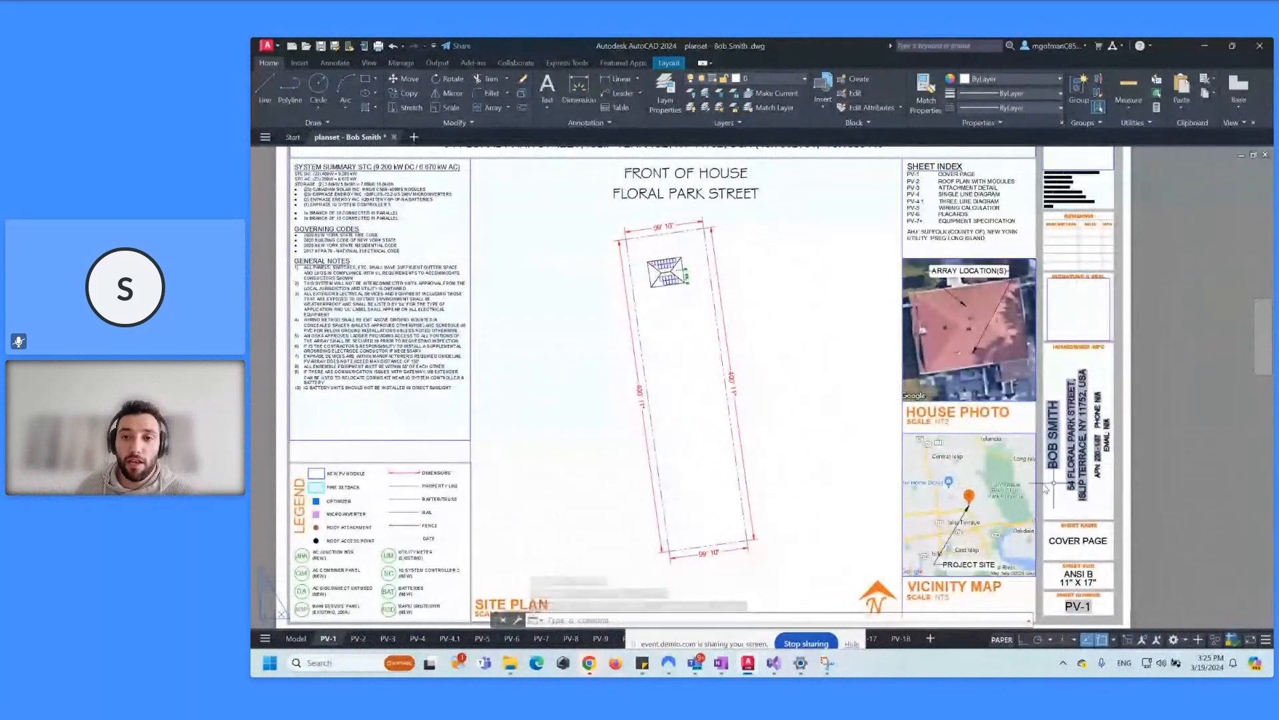
scroll(978, 350, up, 4)
middle_drag(979, 350, 791, 278)
scroll(786, 377, down, 2)
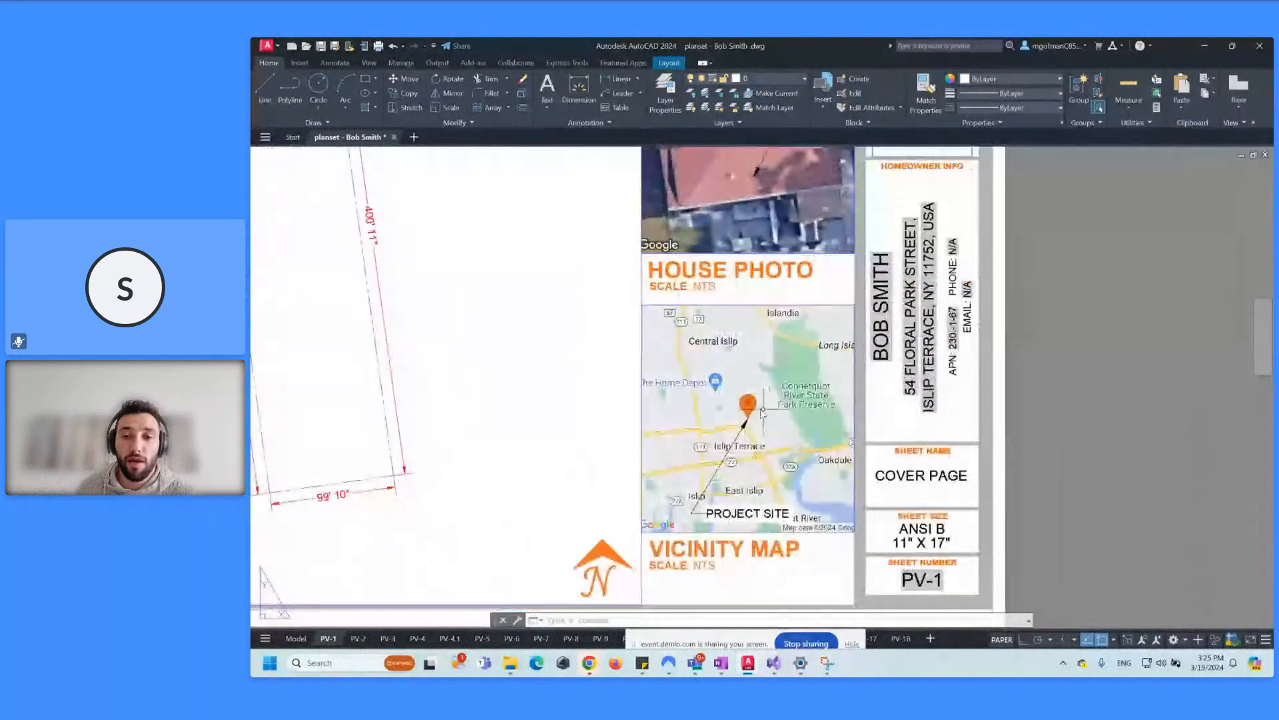
scroll(763, 409, down, 2)
middle_drag(471, 171, 734, 258)
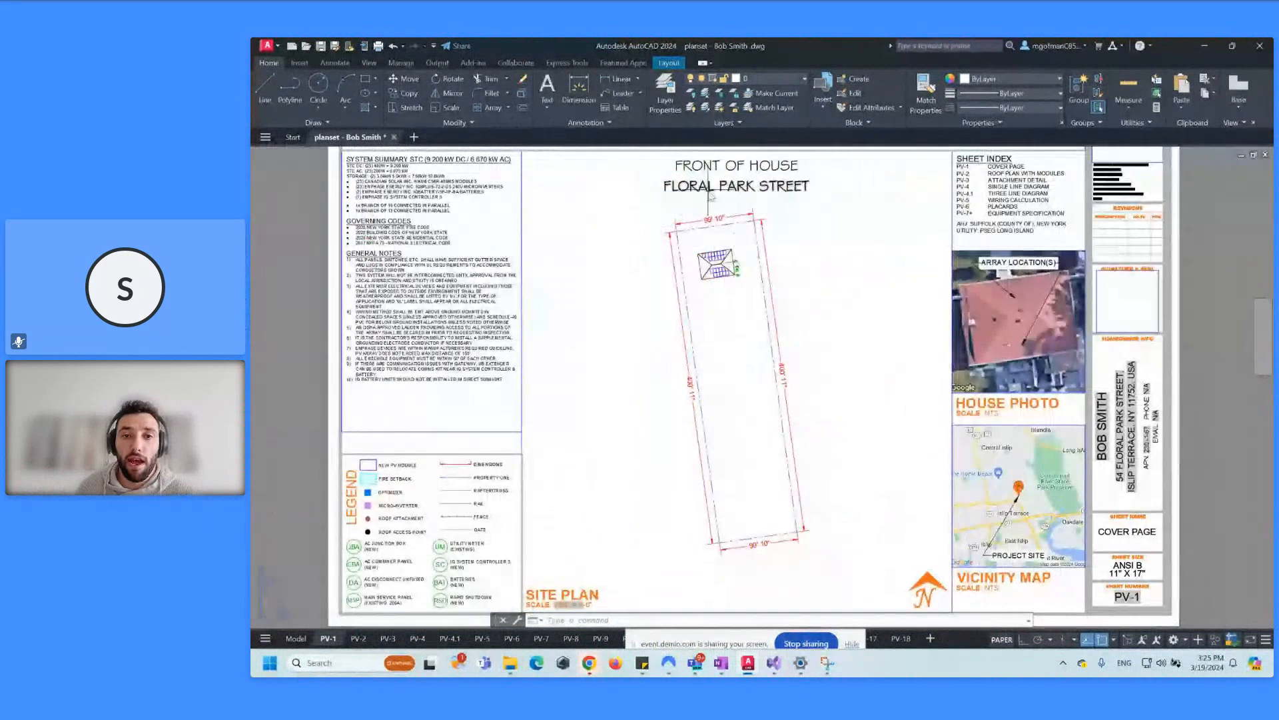
scroll(714, 228, up, 4)
scroll(749, 286, up, 4)
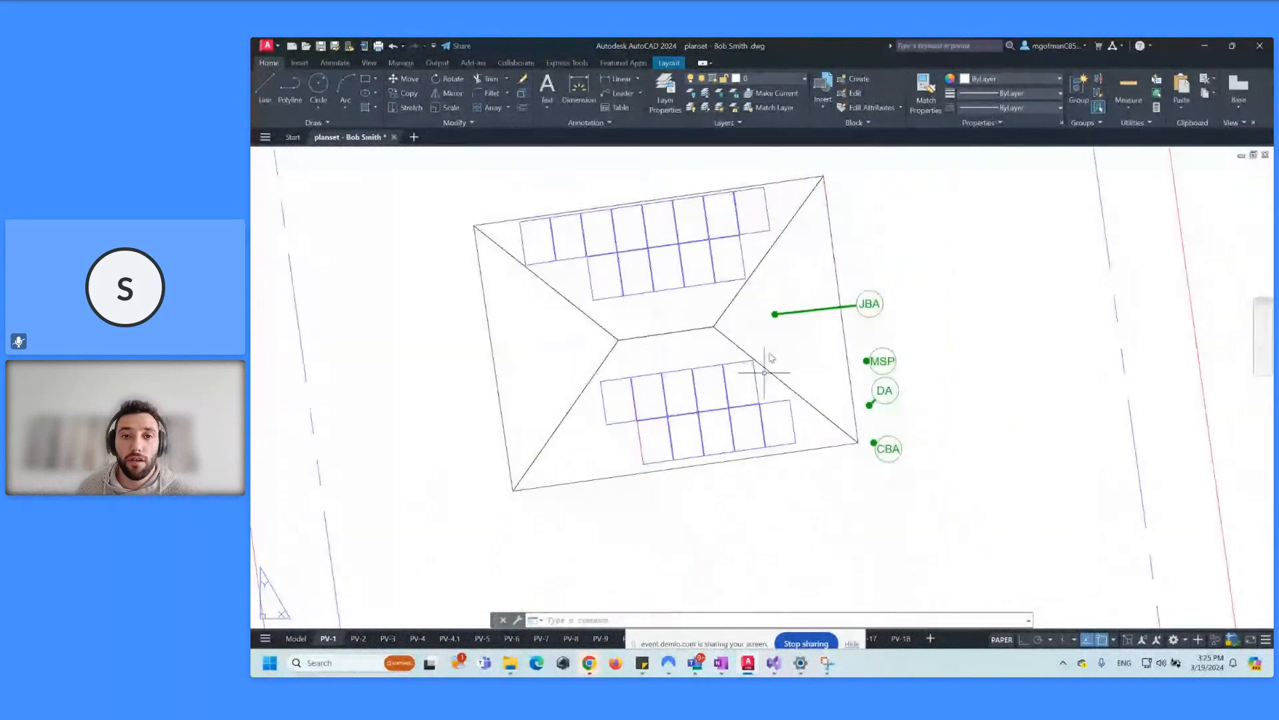
scroll(697, 286, down, 6)
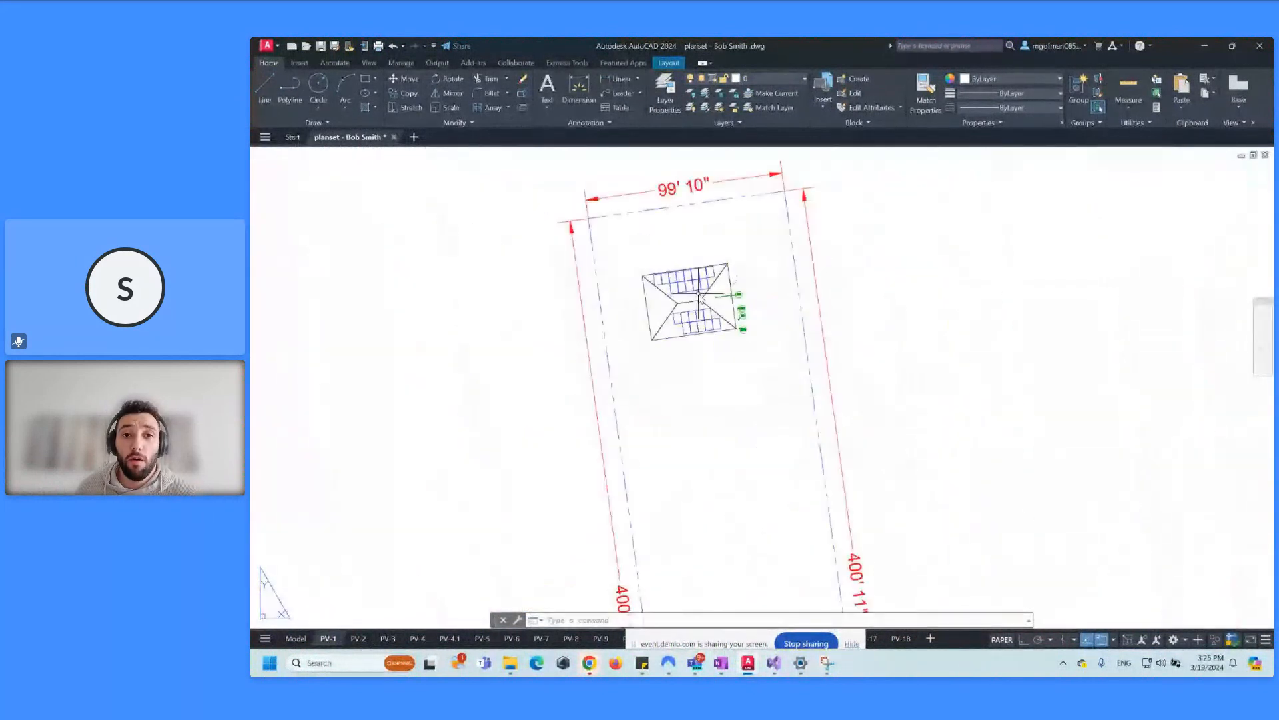
scroll(746, 425, down, 2)
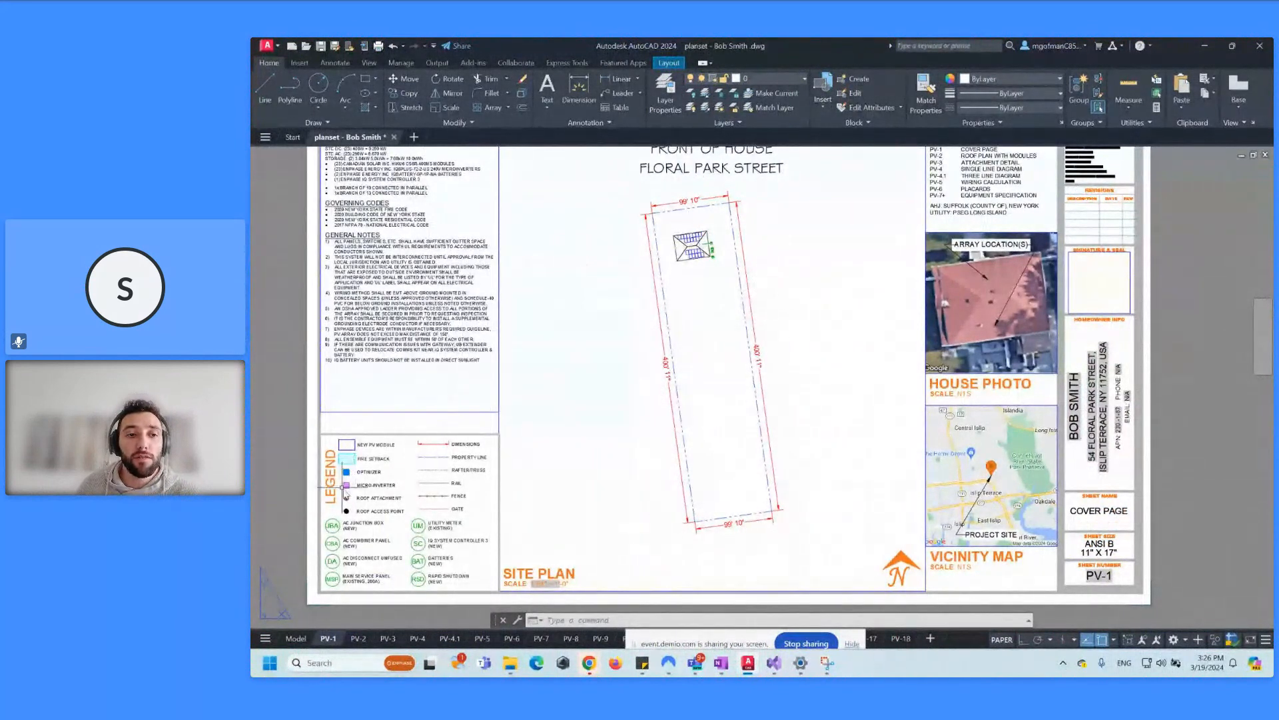
scroll(507, 320, up, 2)
scroll(508, 320, up, 1)
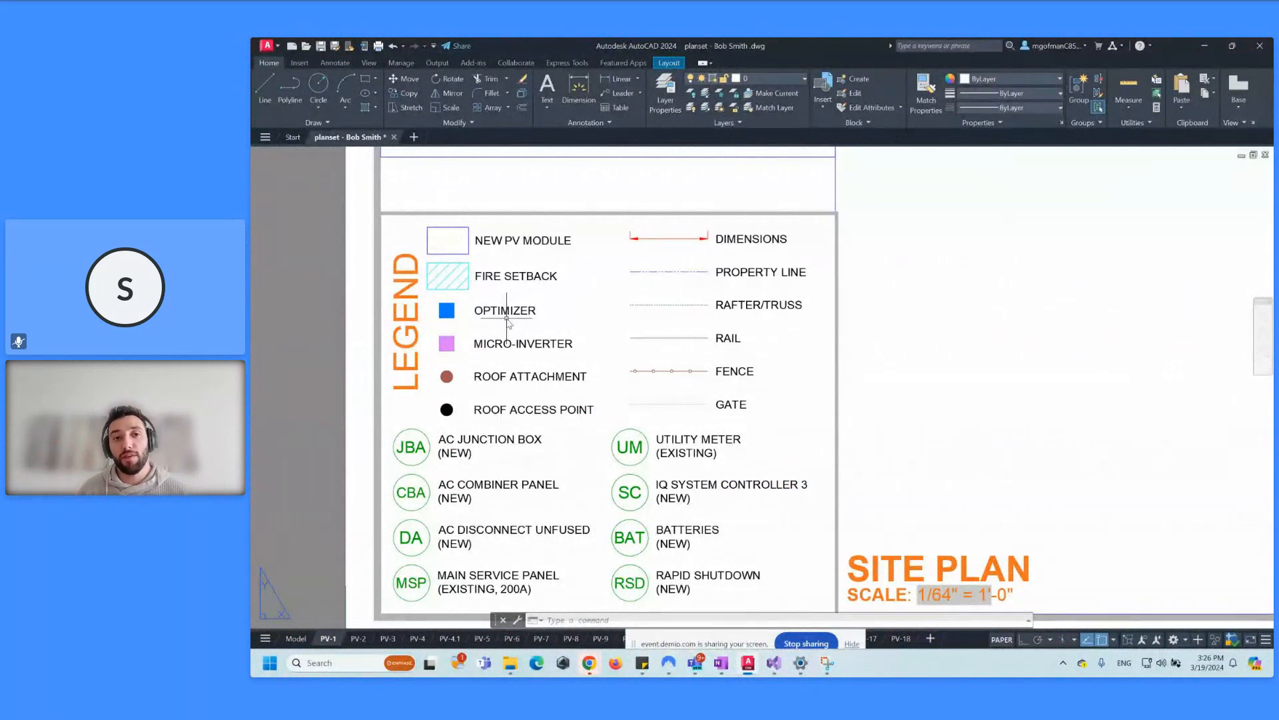
scroll(607, 313, down, 4)
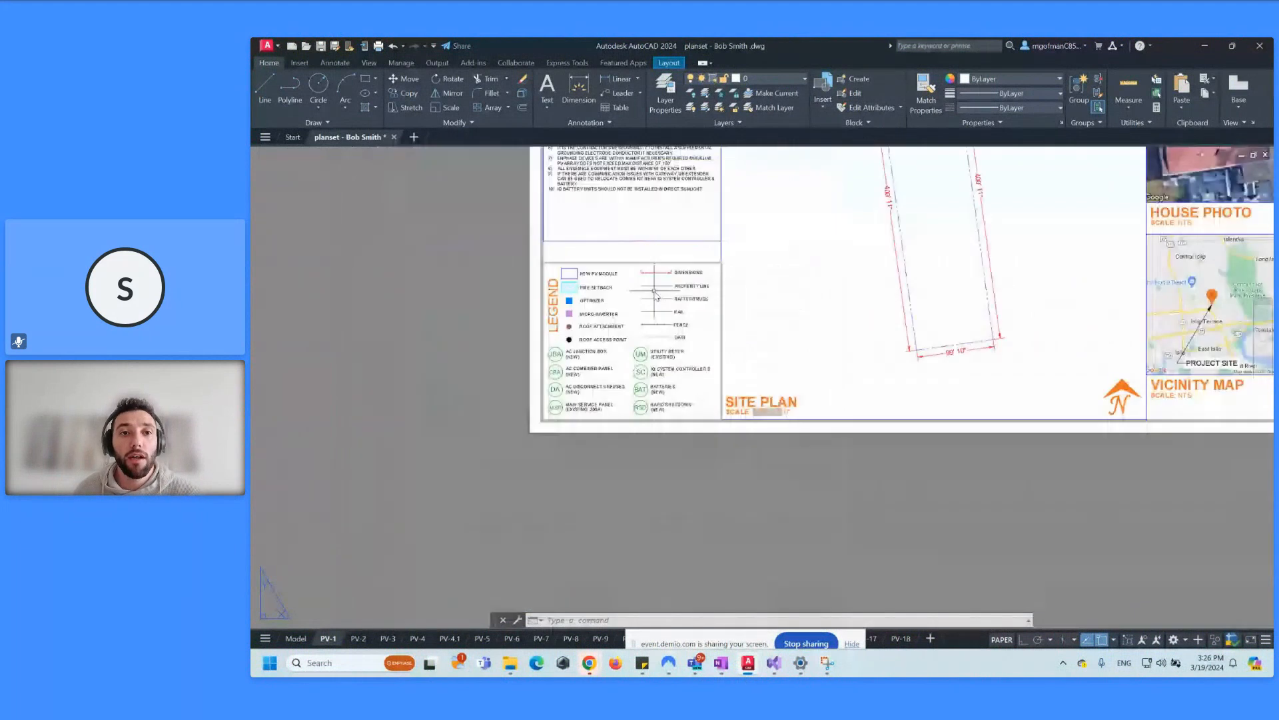
scroll(608, 457, up, 10)
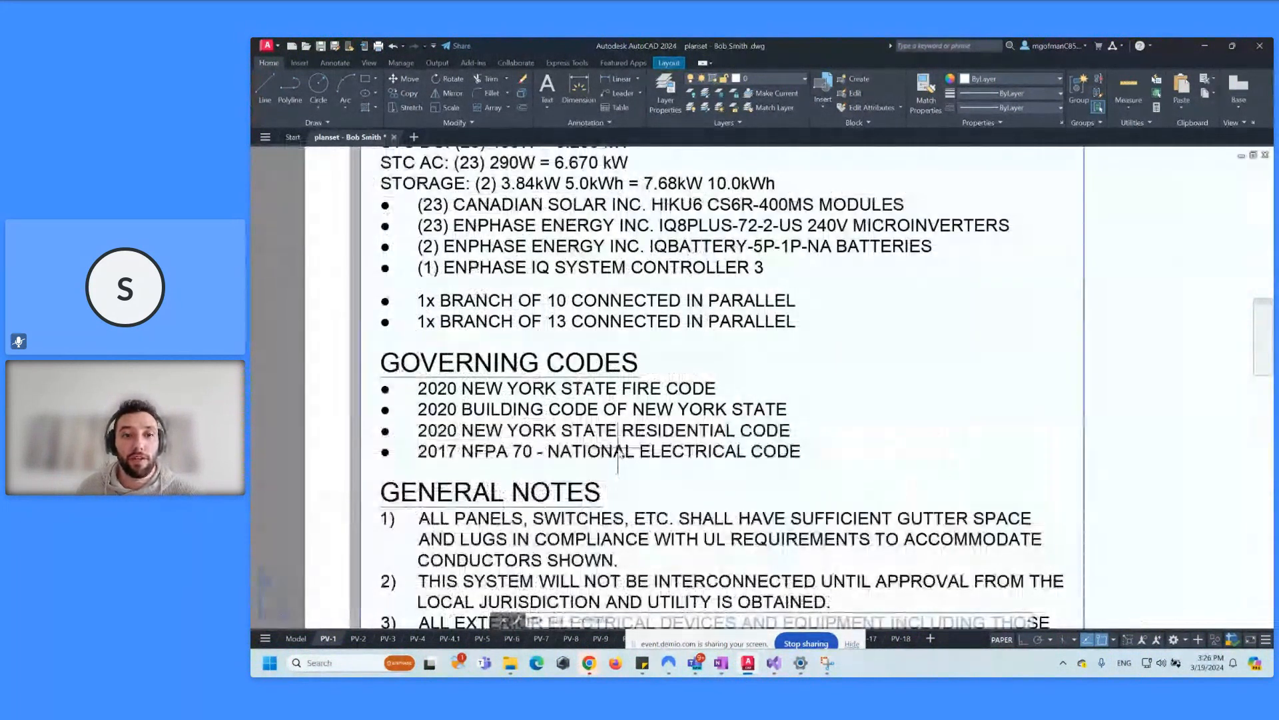
scroll(636, 417, down, 3)
scroll(673, 288, down, 3)
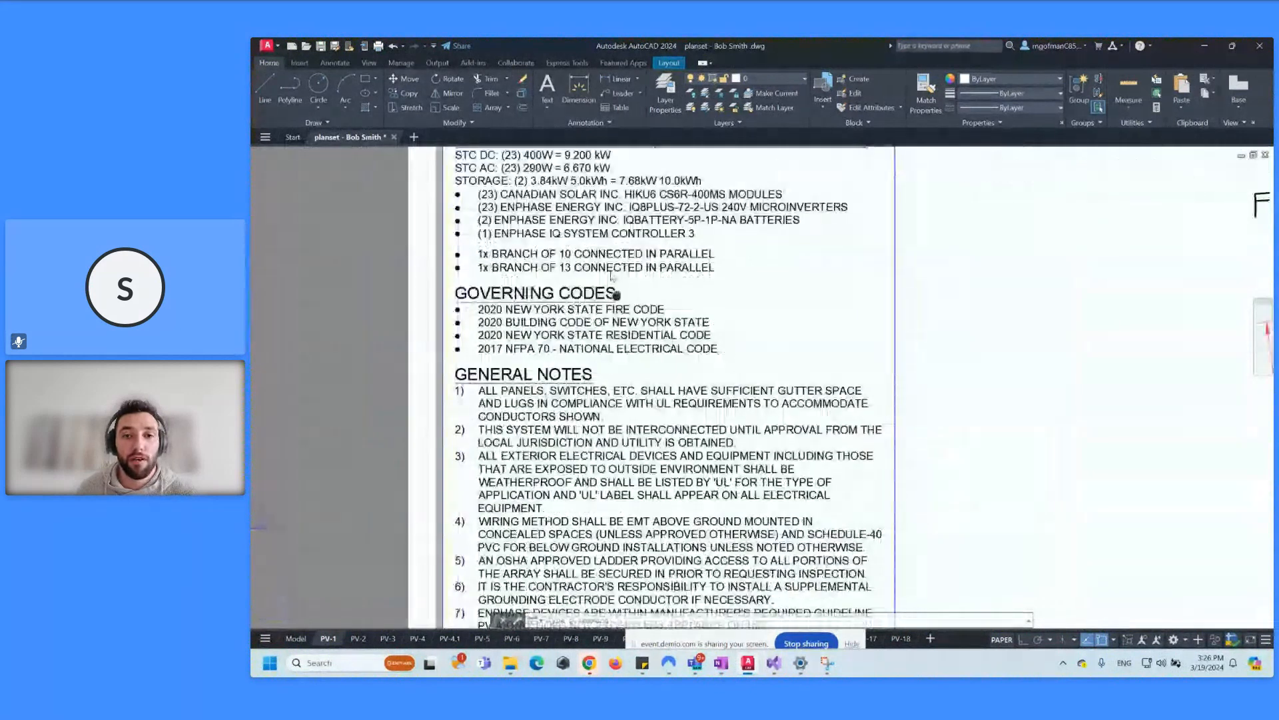
middle_drag(582, 386, 253, 369)
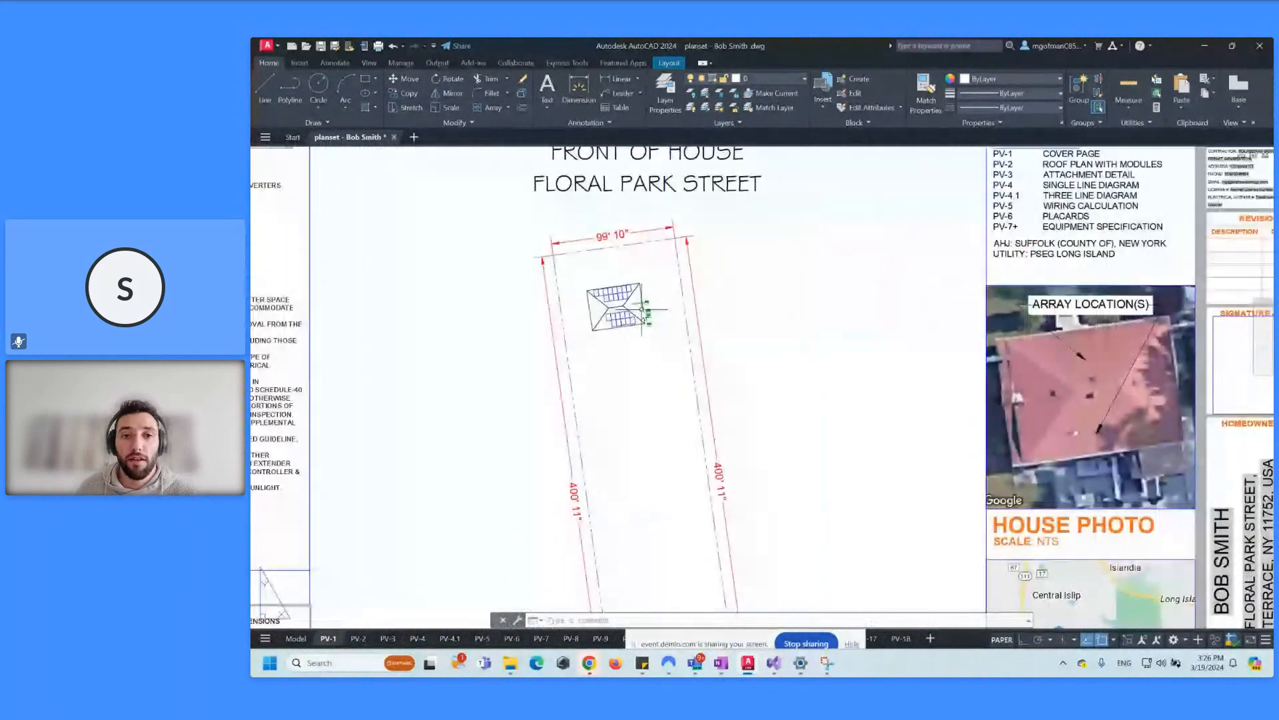
scroll(640, 320, up, 8)
scroll(641, 320, down, 5)
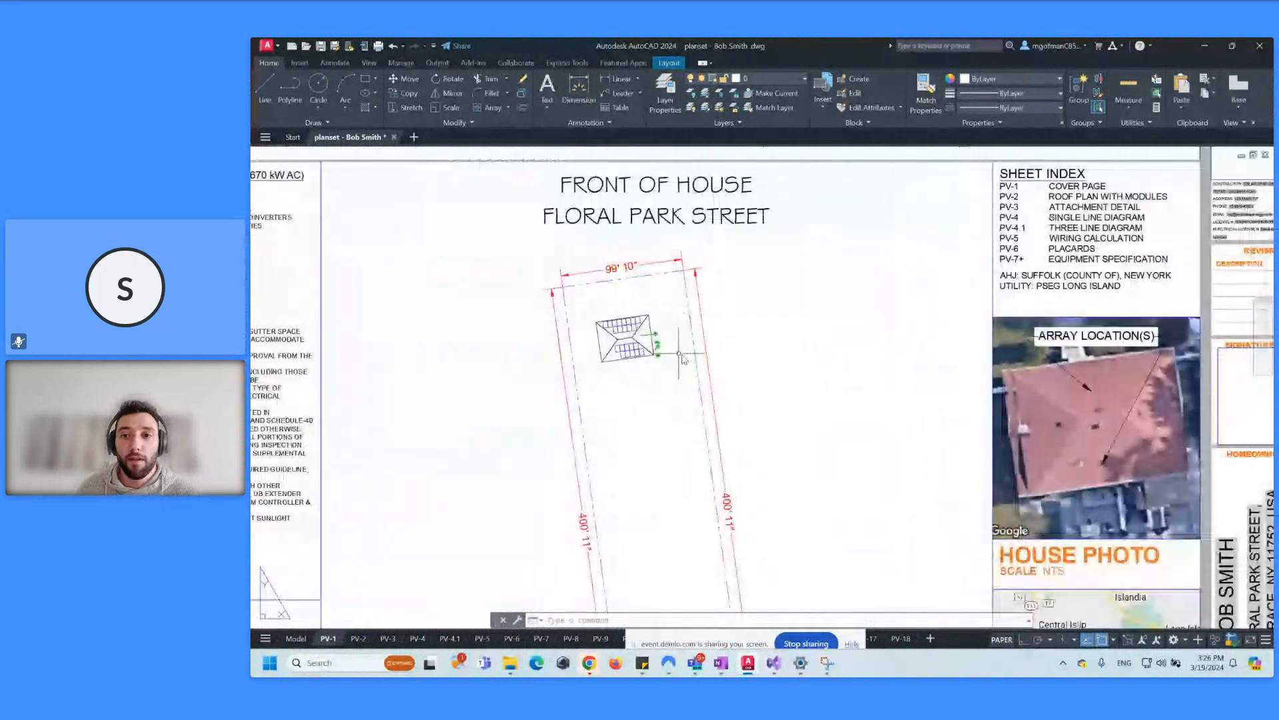
scroll(739, 390, down, 3)
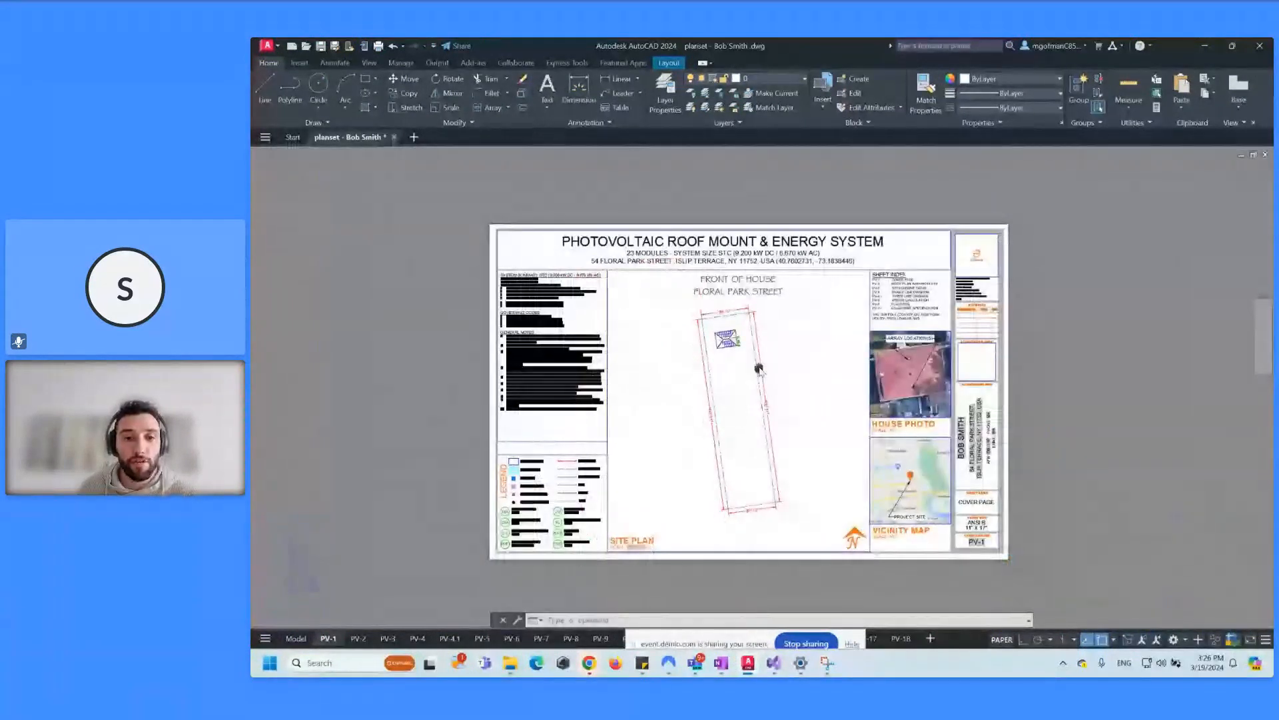
scroll(696, 414, up, 2)
Step: Open the PV-2 roof plan sheet and inspect its title block, street name and legend
click(359, 639)
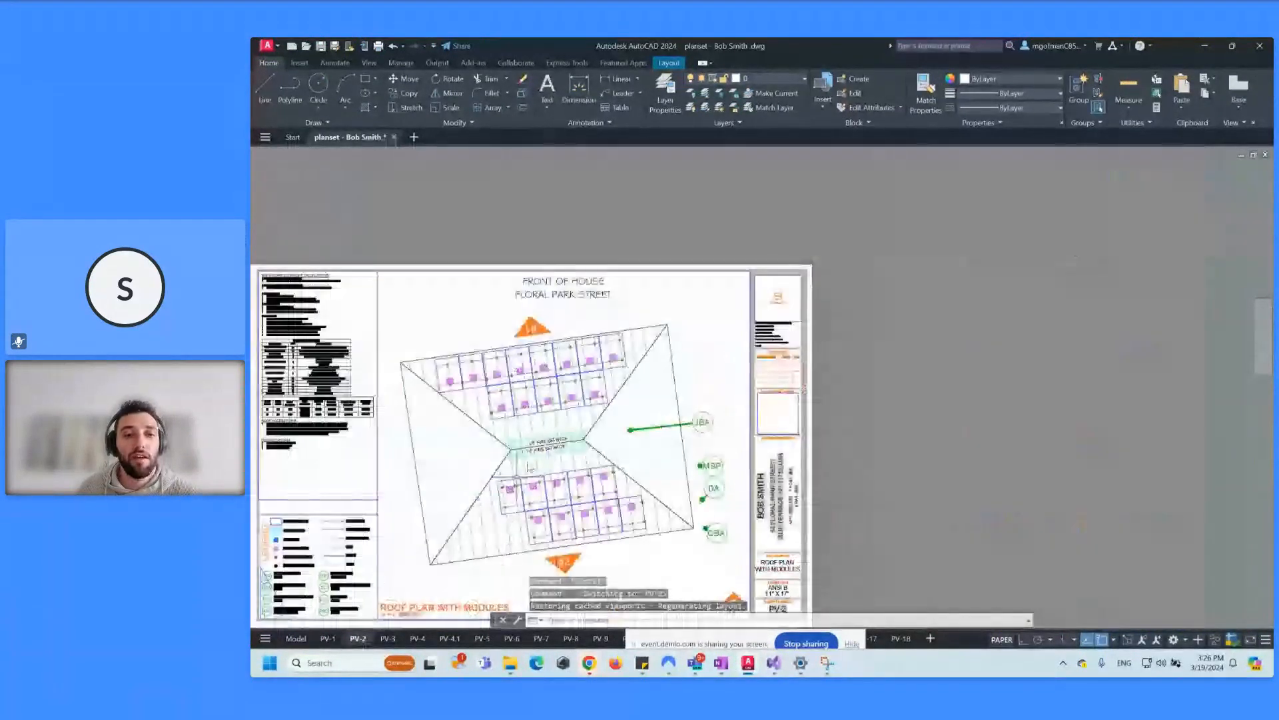
middle_drag(528, 392, 766, 393)
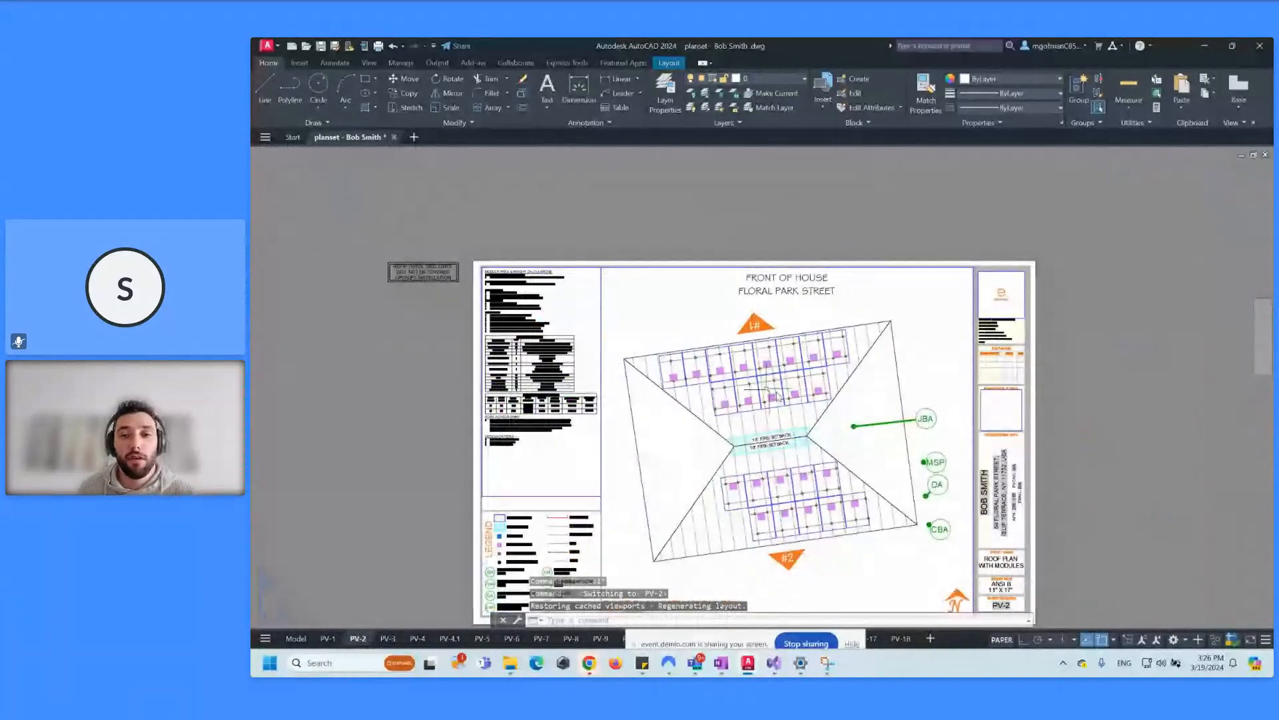
scroll(747, 507, up, 5)
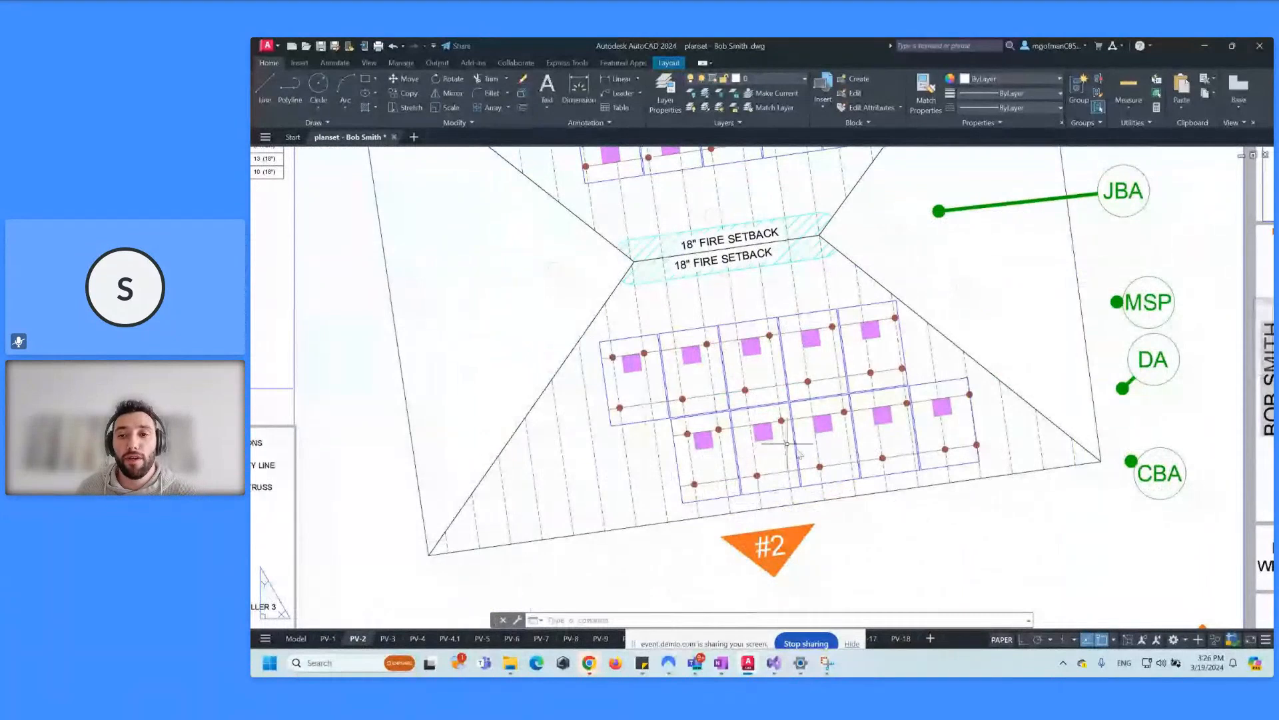
middle_drag(896, 455, 719, 497)
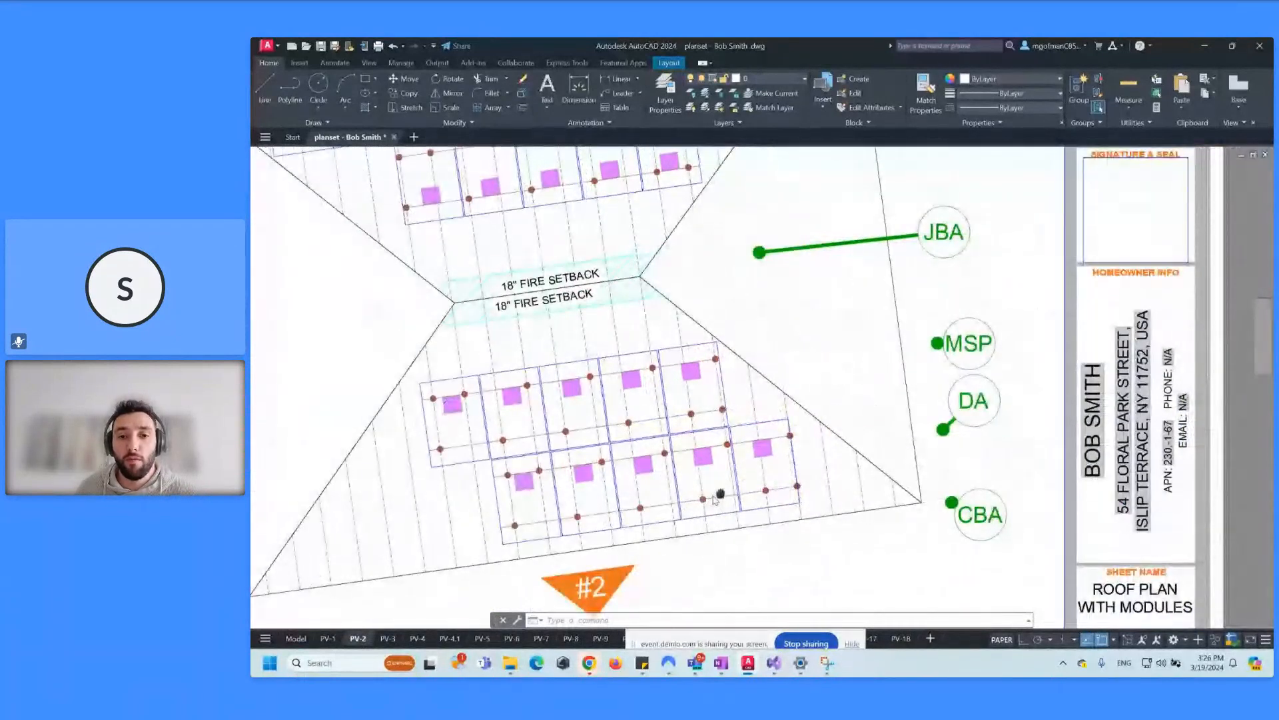
scroll(807, 419, down, 2)
middle_drag(699, 348, 809, 411)
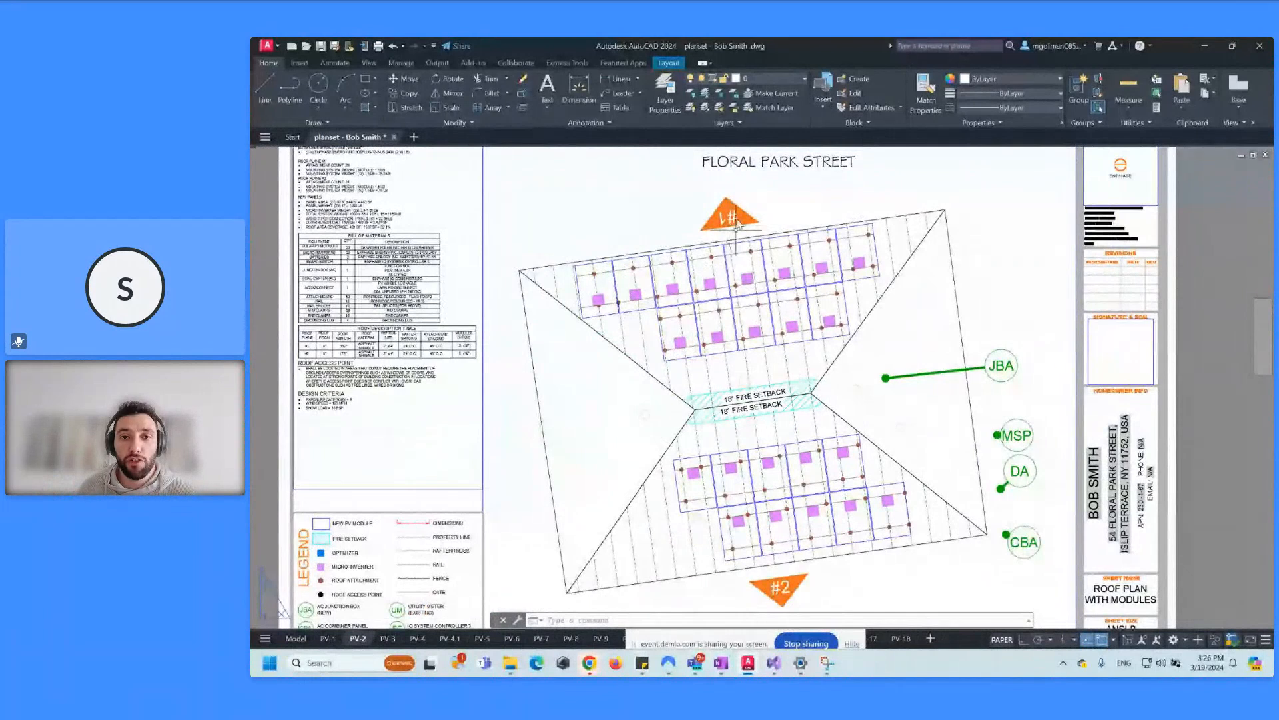
Step: Pan to the Roof Description Table showing 18° planes at 352° and 172° azimuth
middle_drag(762, 346, 758, 308)
middle_drag(508, 314, 594, 326)
scroll(441, 315, up, 6)
middle_drag(440, 315, 525, 329)
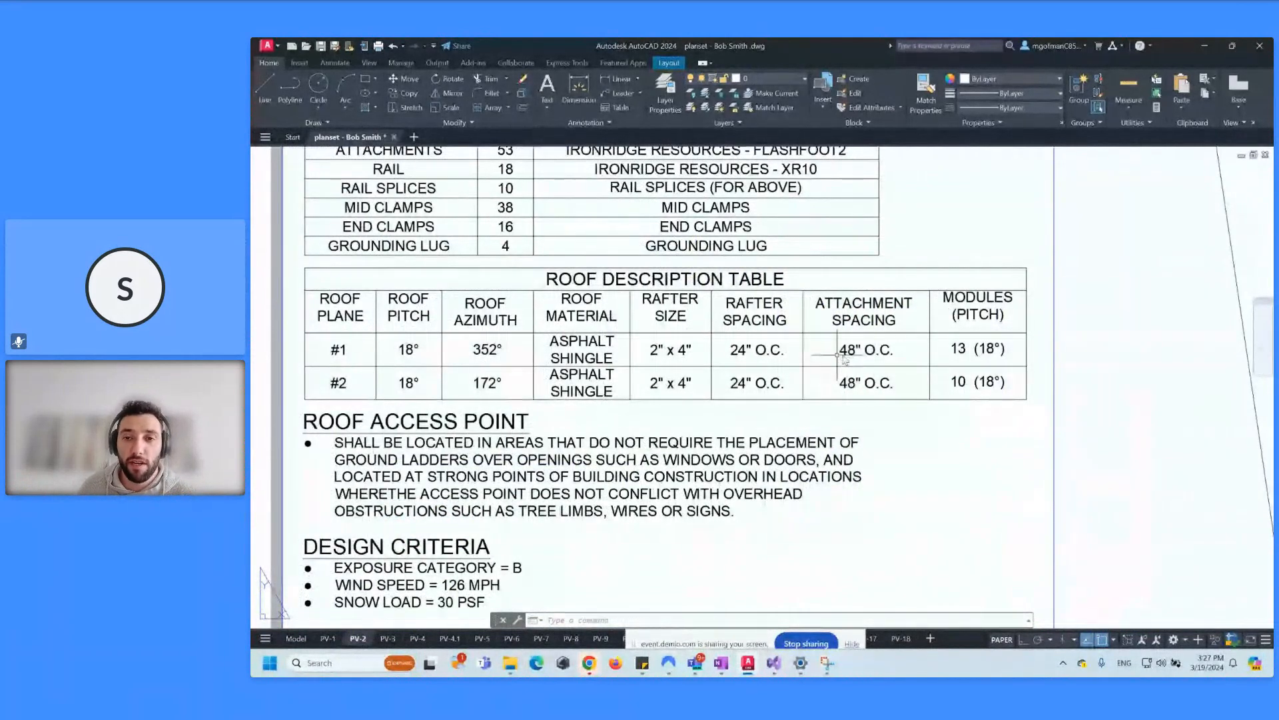
middle_drag(523, 479, 580, 209)
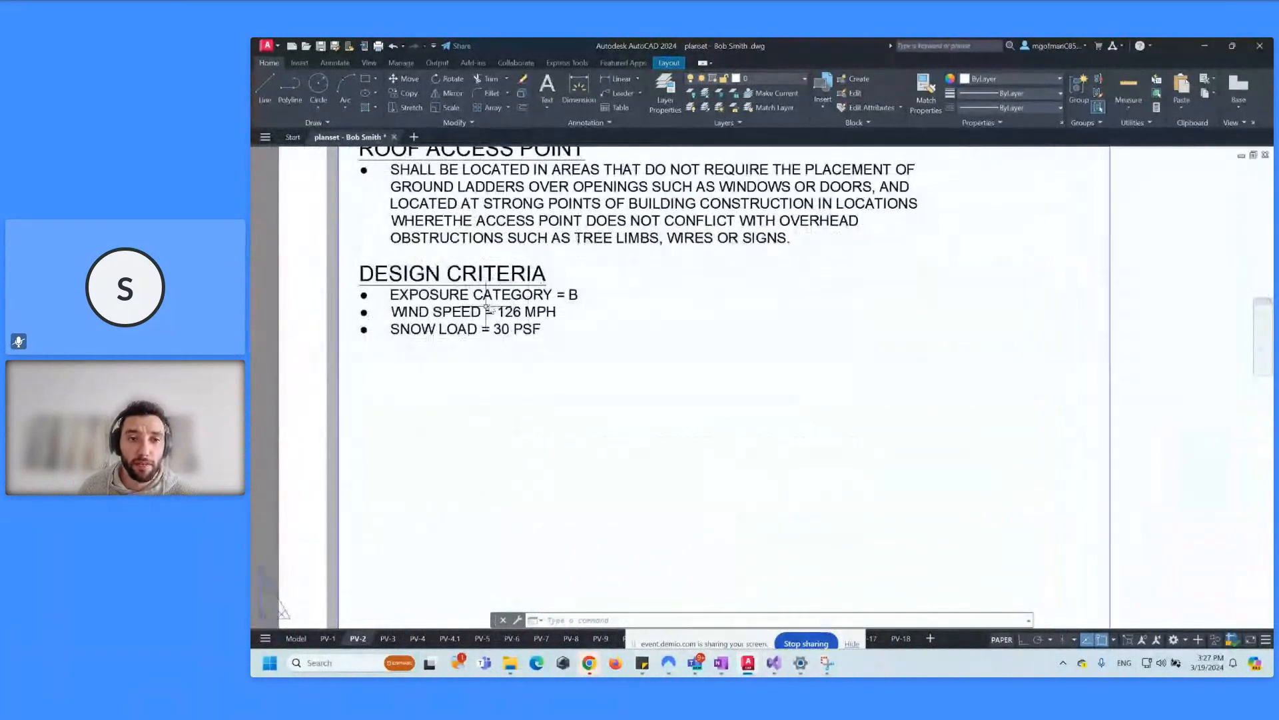
scroll(530, 330, down, 5)
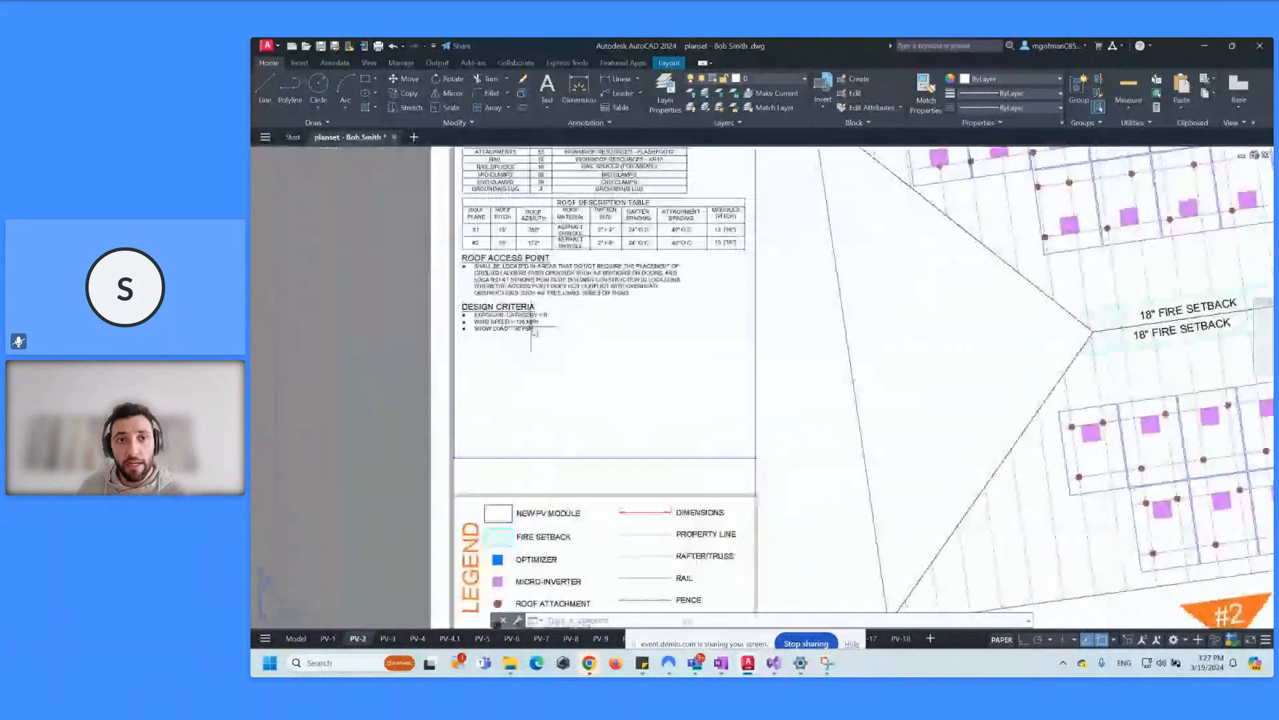
middle_drag(532, 328, 595, 446)
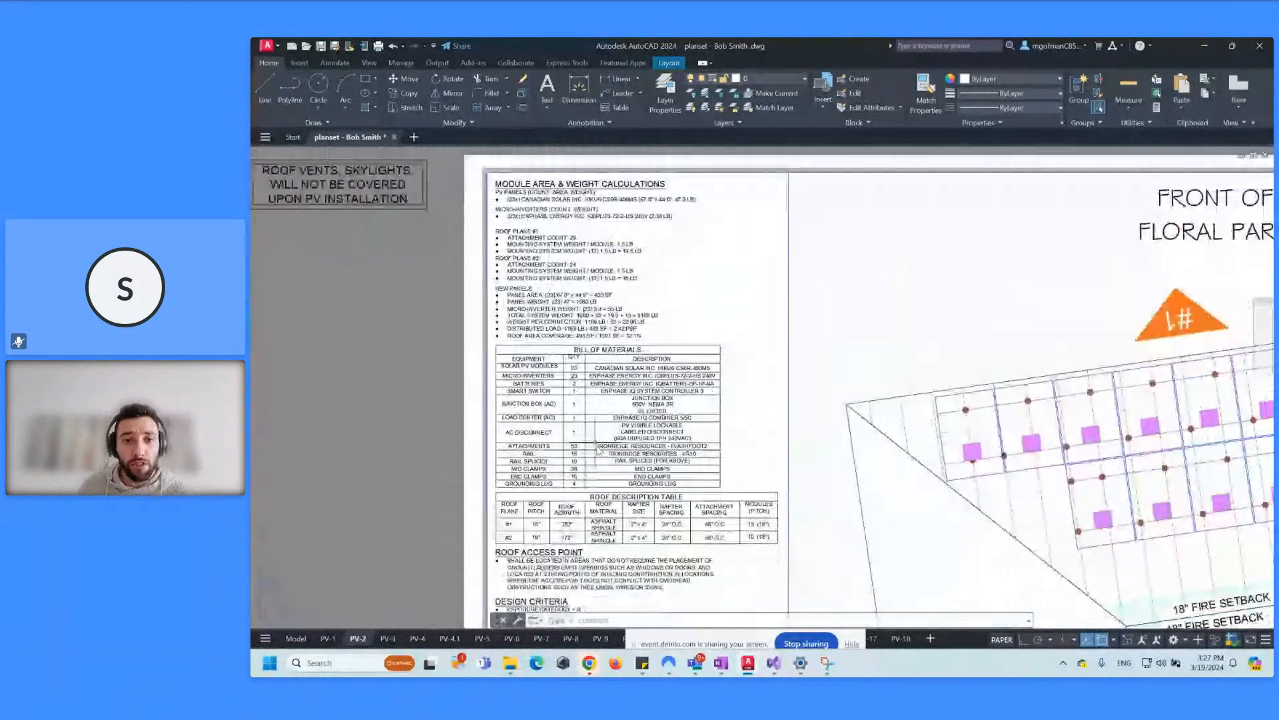
scroll(598, 450, up, 2)
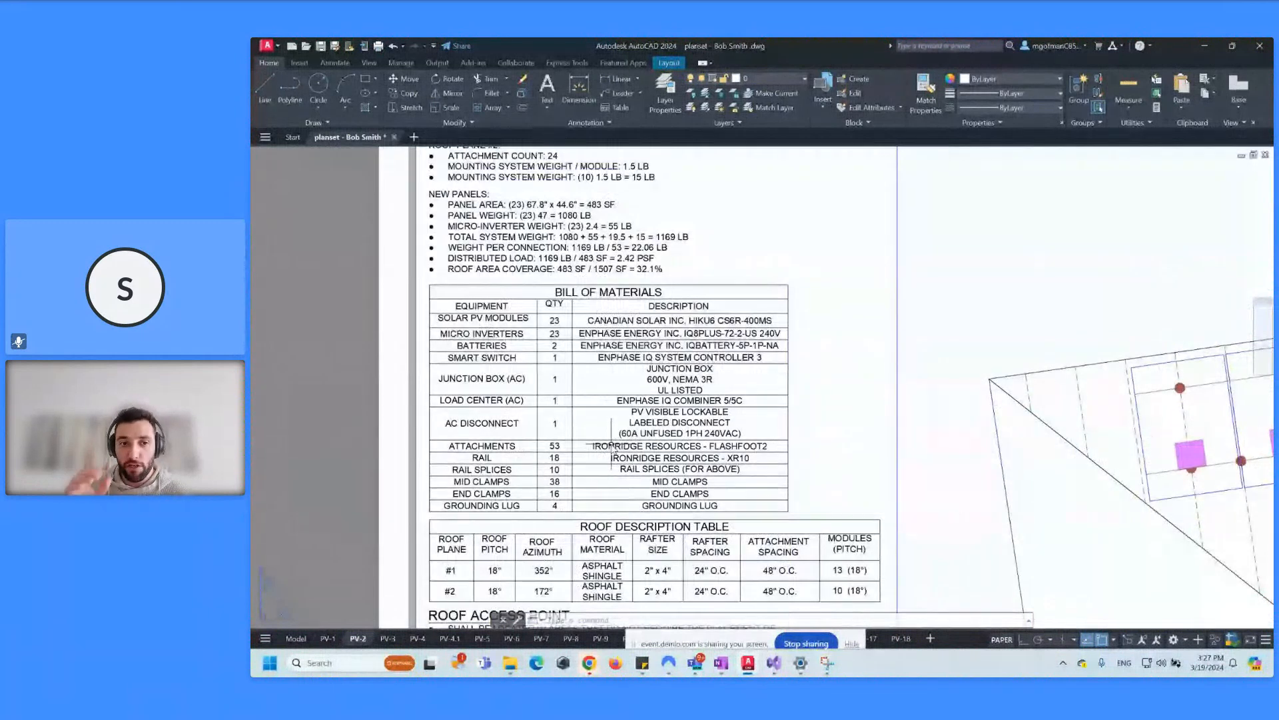
middle_drag(596, 297, 642, 465)
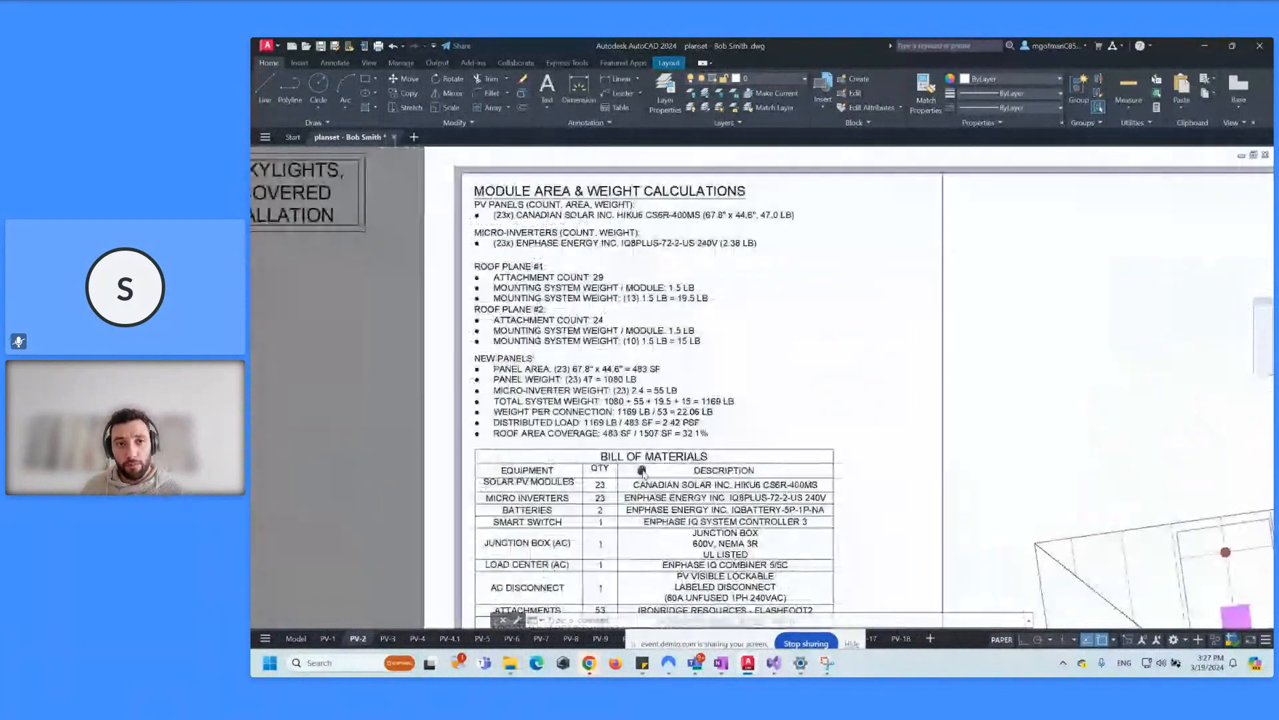
scroll(497, 228, up, 2)
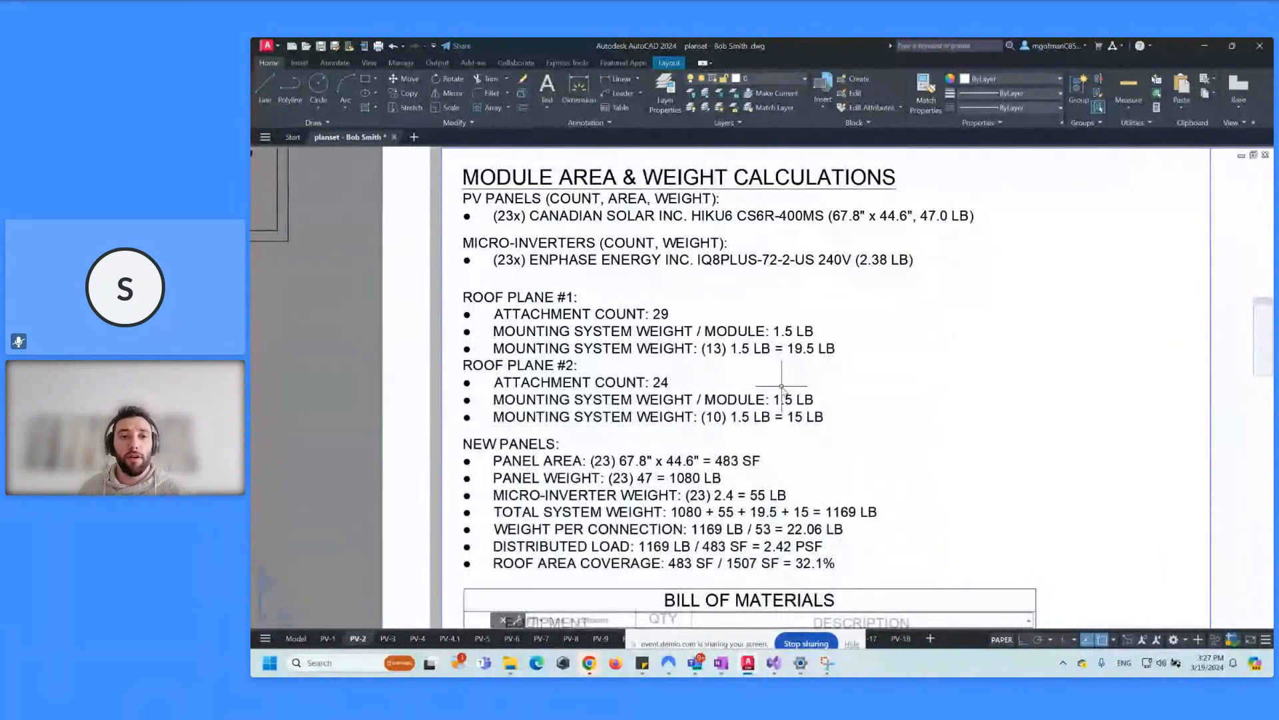
middle_drag(687, 336, 610, 320)
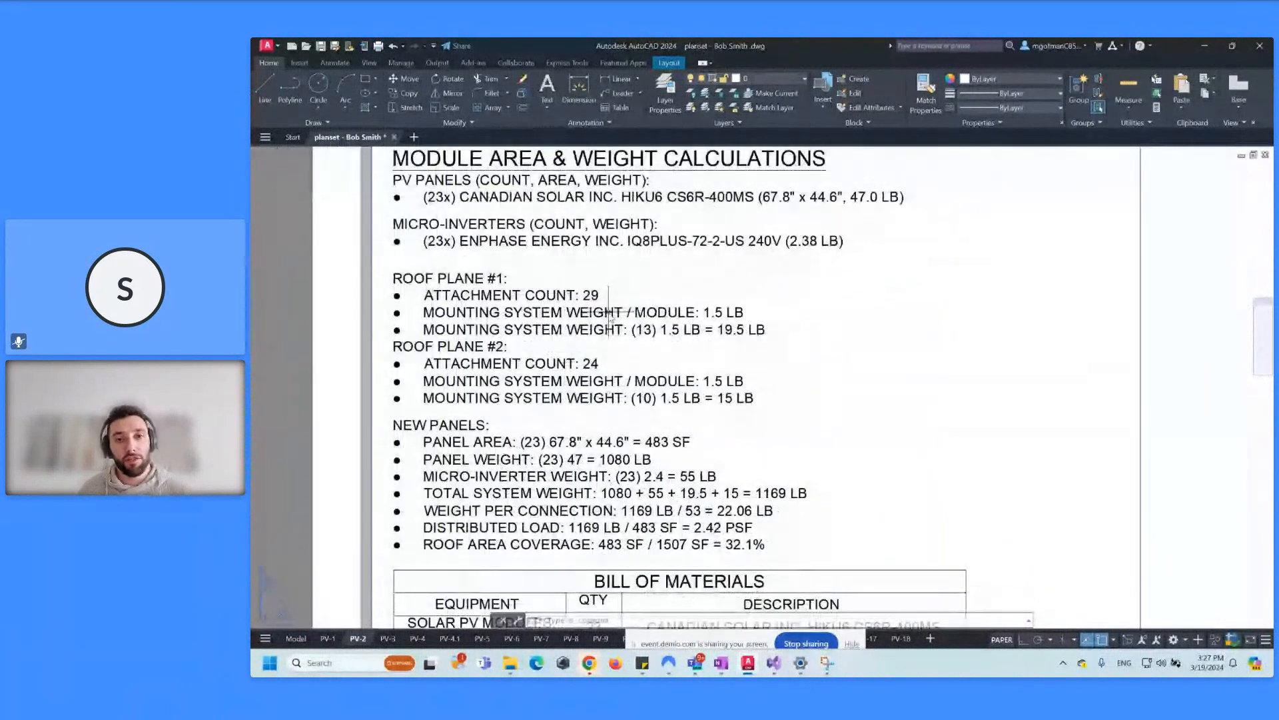
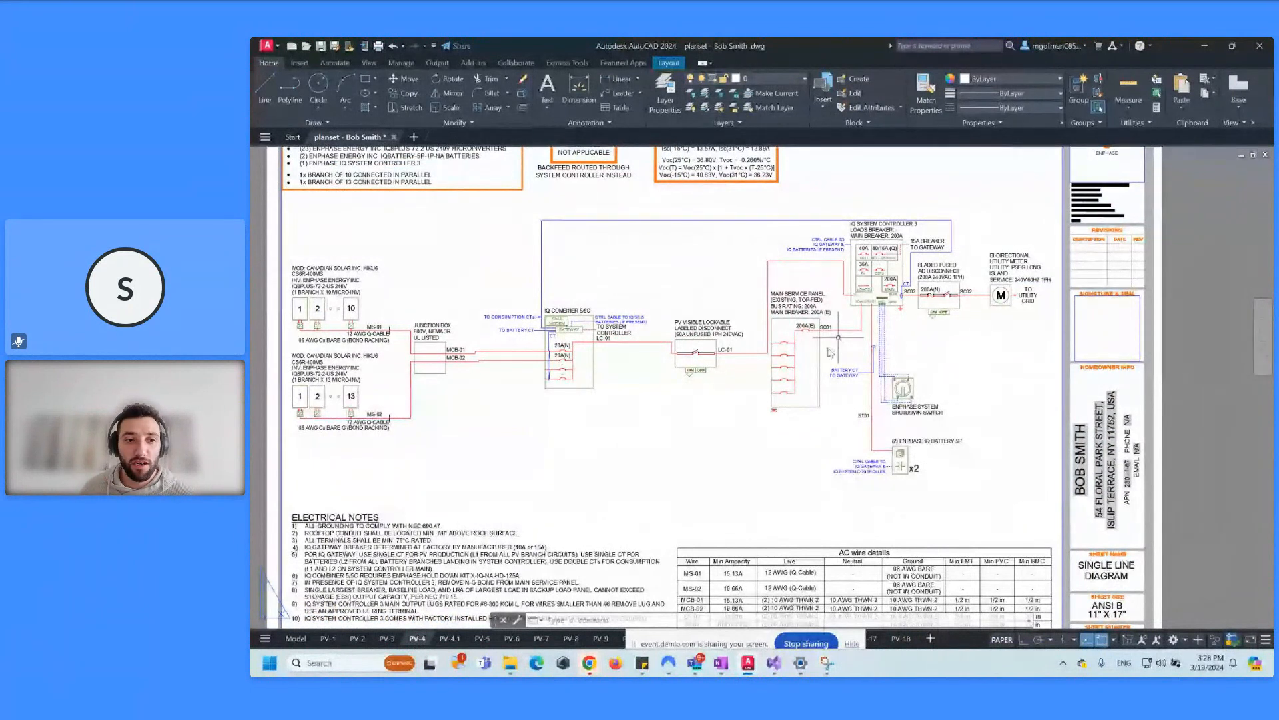
mouse_move(670, 396)
middle_down()
mouse_move(654, 354)
mouse_move(662, 463)
mouse_move(623, 434)
middle_up()
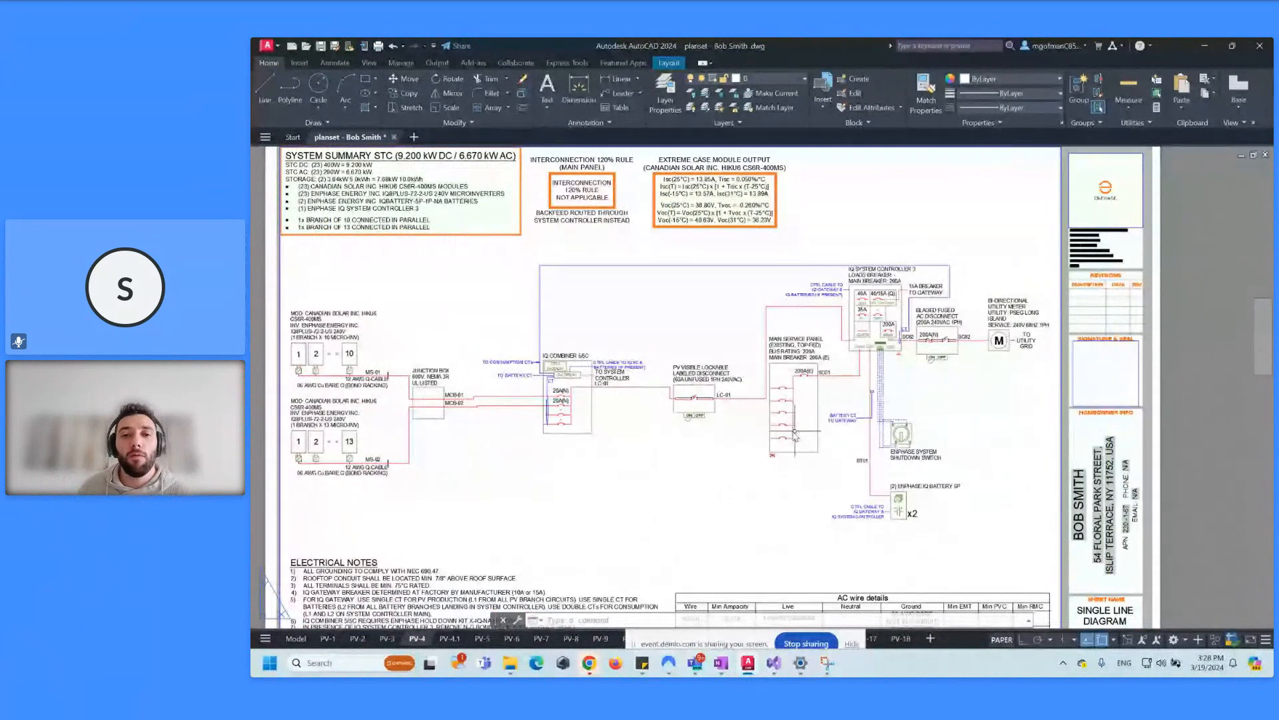
middle_drag(794, 434, 833, 420)
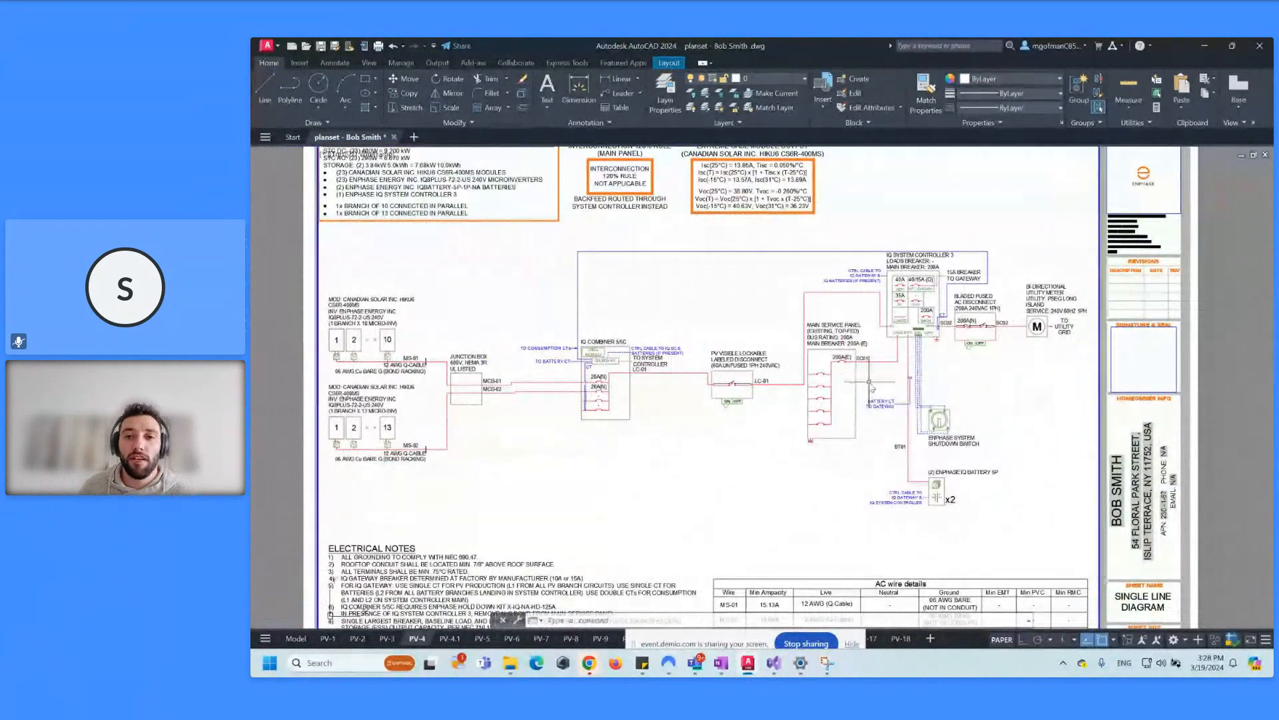
double_click(833, 443)
scroll(886, 455, down, 8)
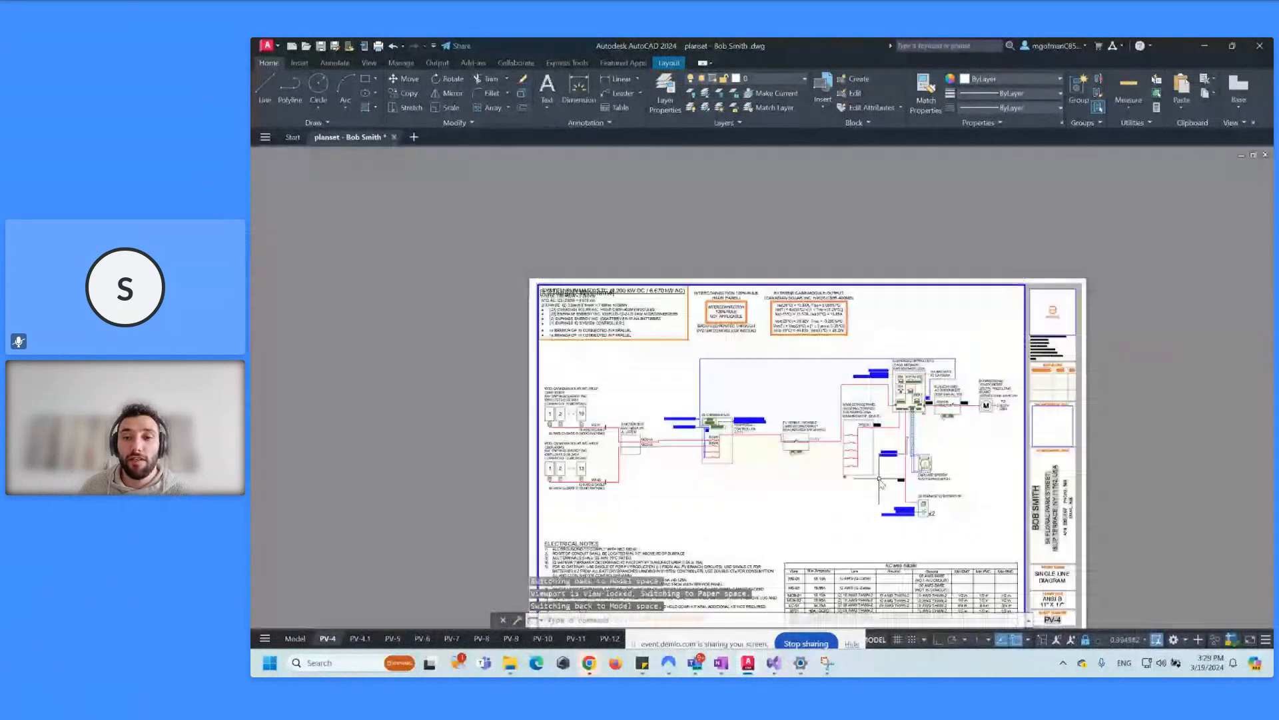
scroll(881, 481, up, 3)
click(858, 456)
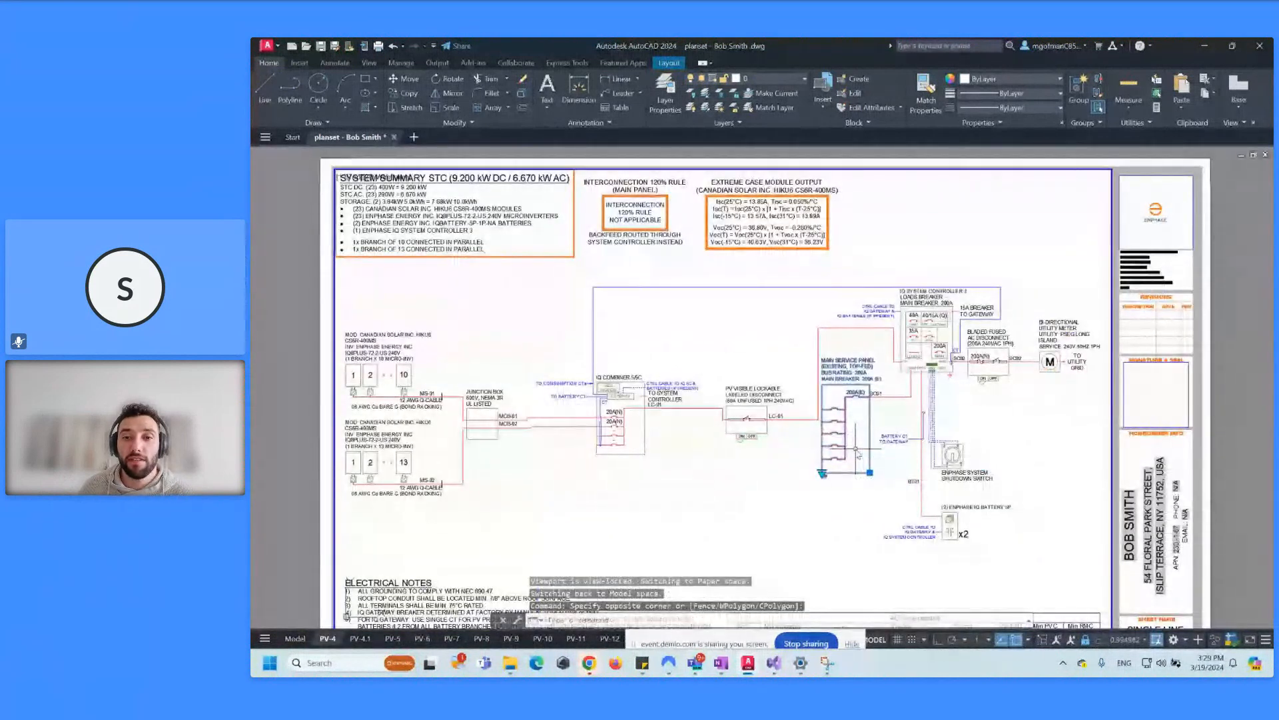
click(823, 473)
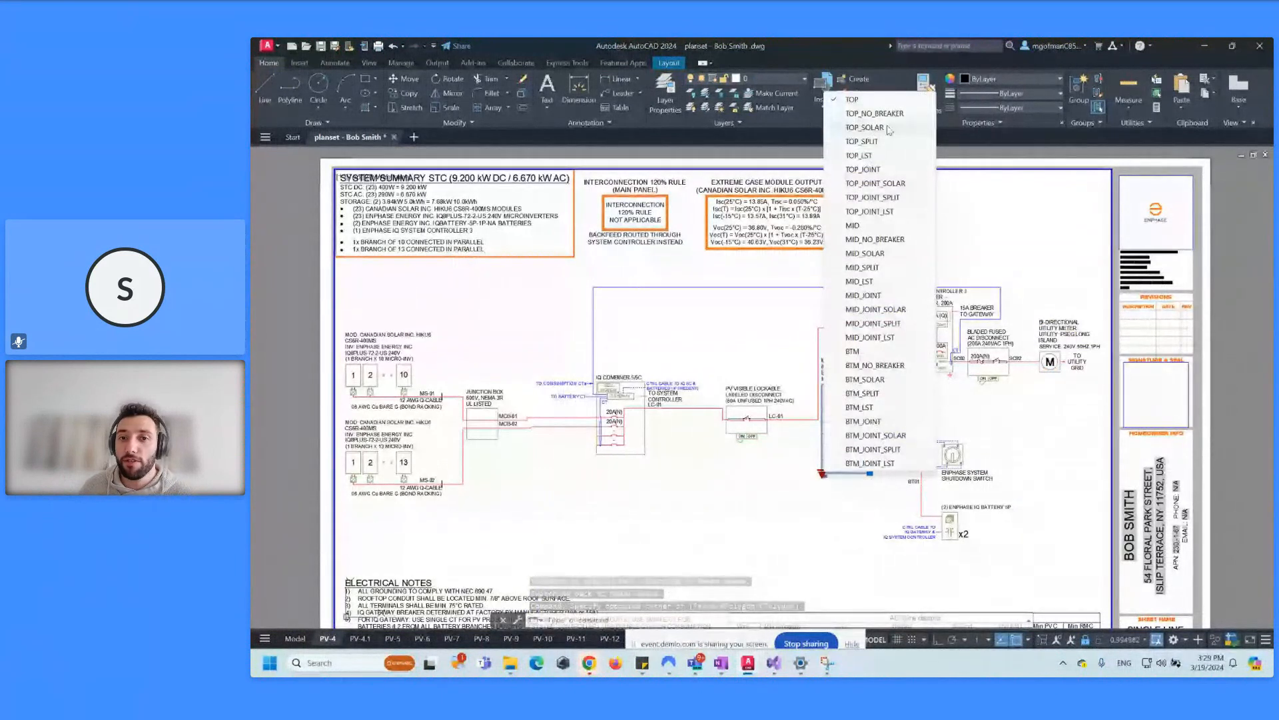
click(797, 497)
key(Escape)
click(757, 449)
click(742, 389)
text(e)
key(Return)
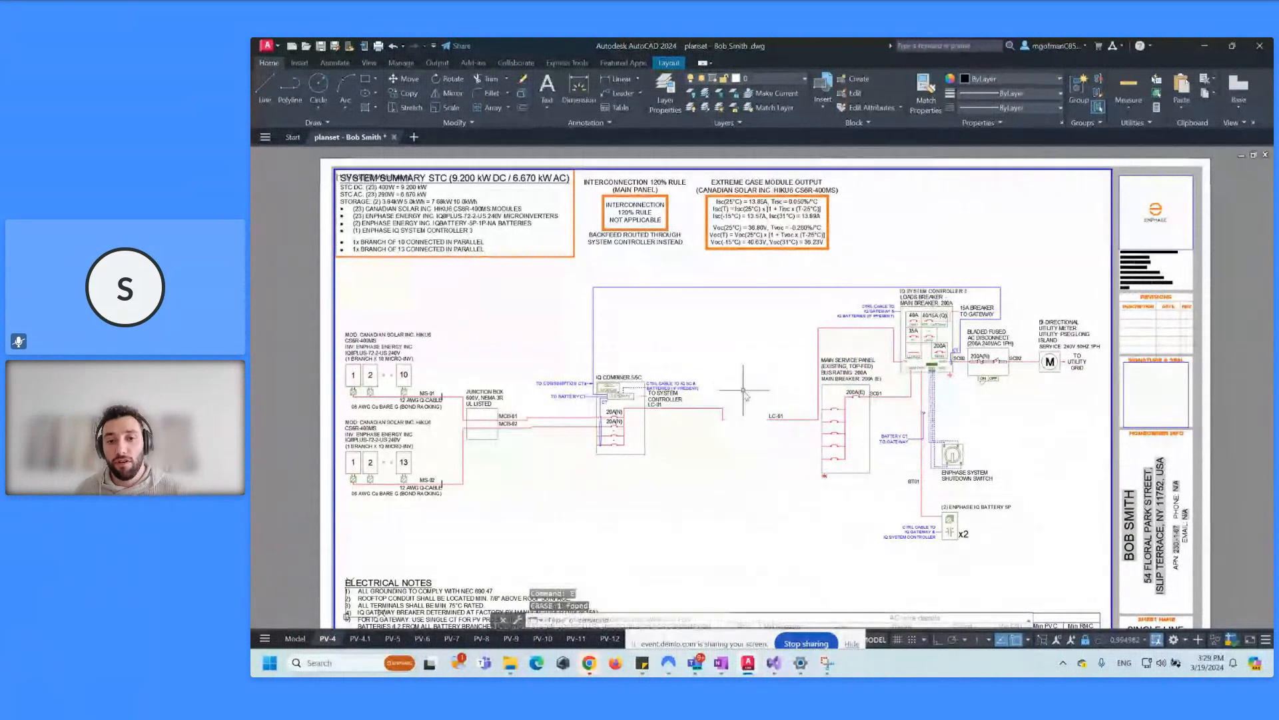
key(ctrl+z)
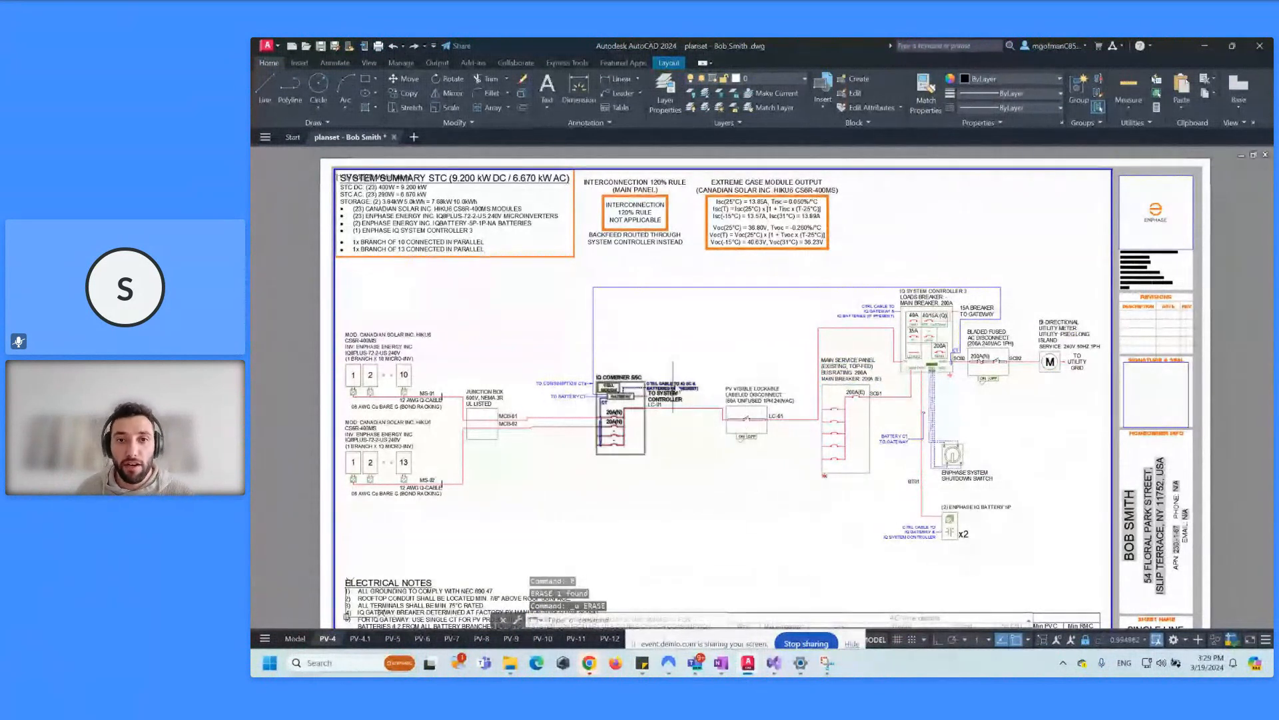
scroll(766, 200, down, 3)
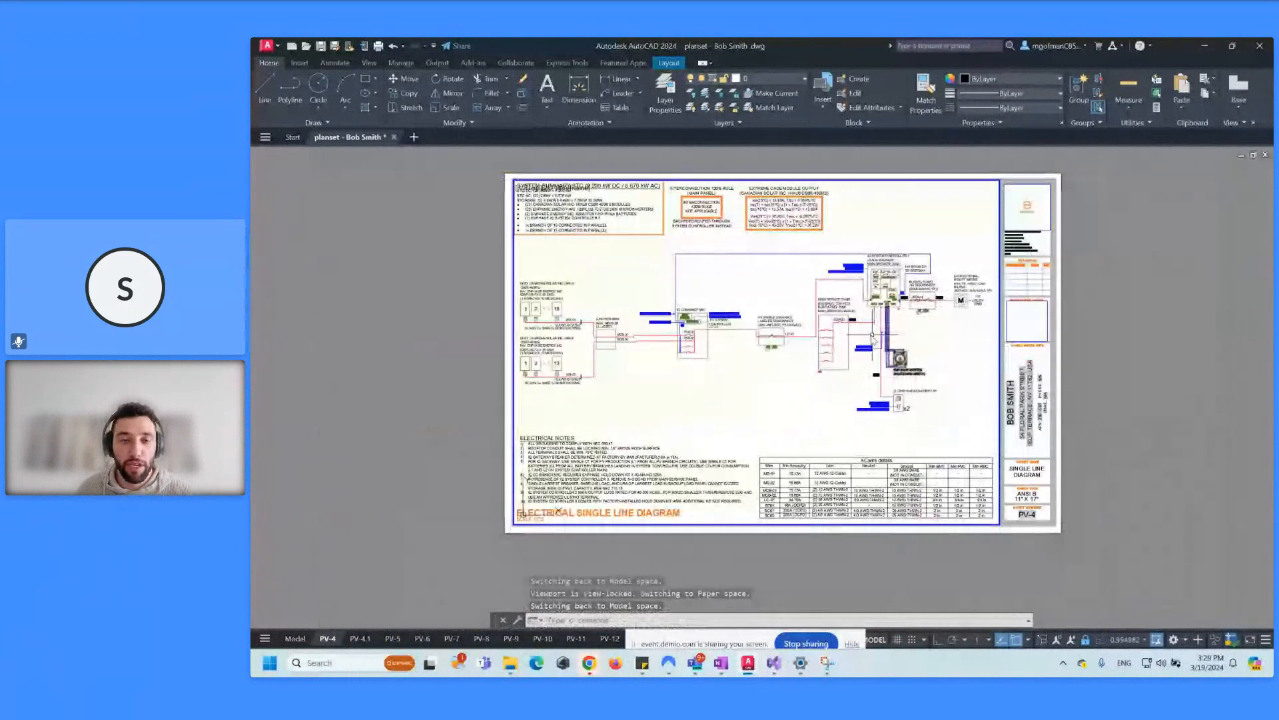
scroll(795, 328, up, 3)
scroll(796, 329, down, 1)
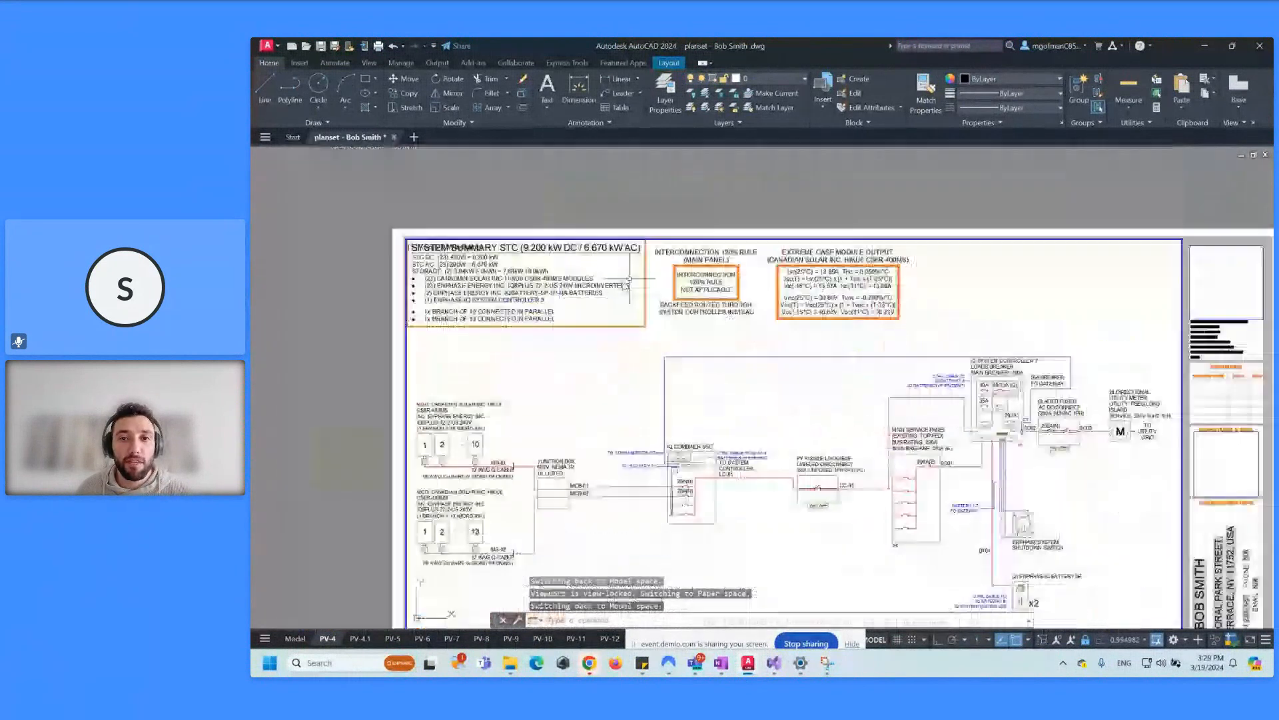
scroll(690, 260, up, 5)
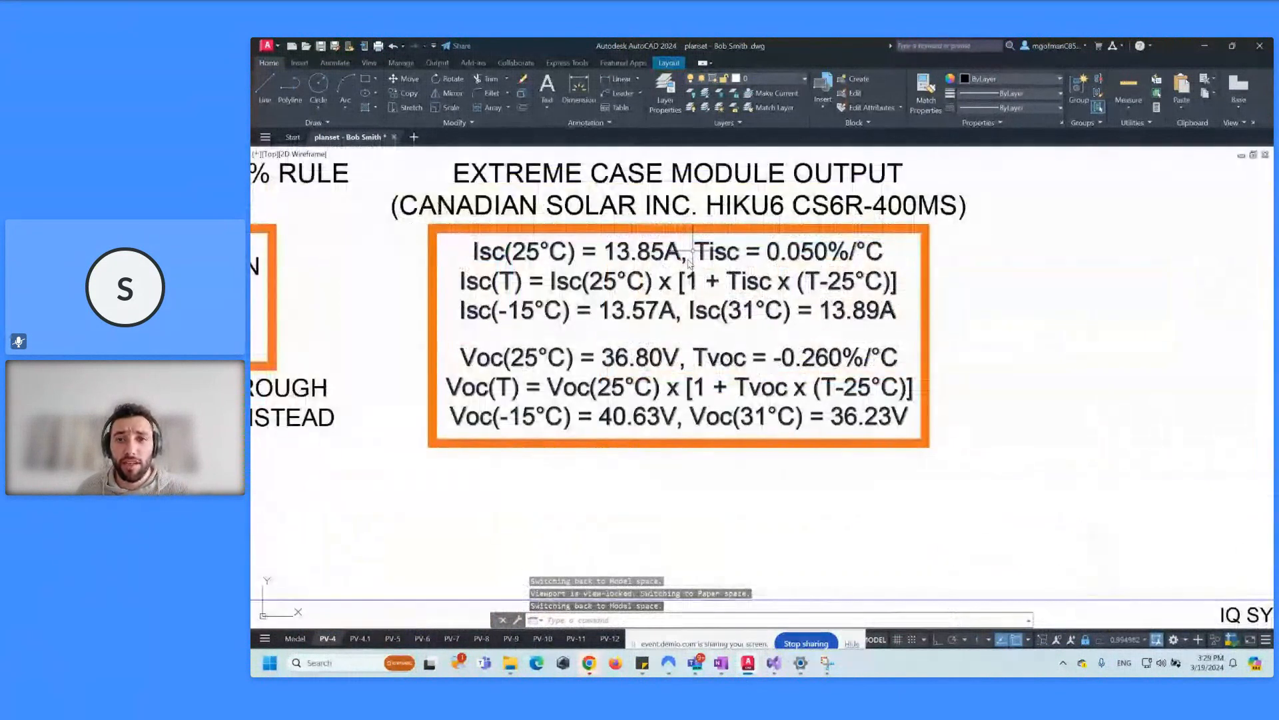
scroll(766, 260, down, 5)
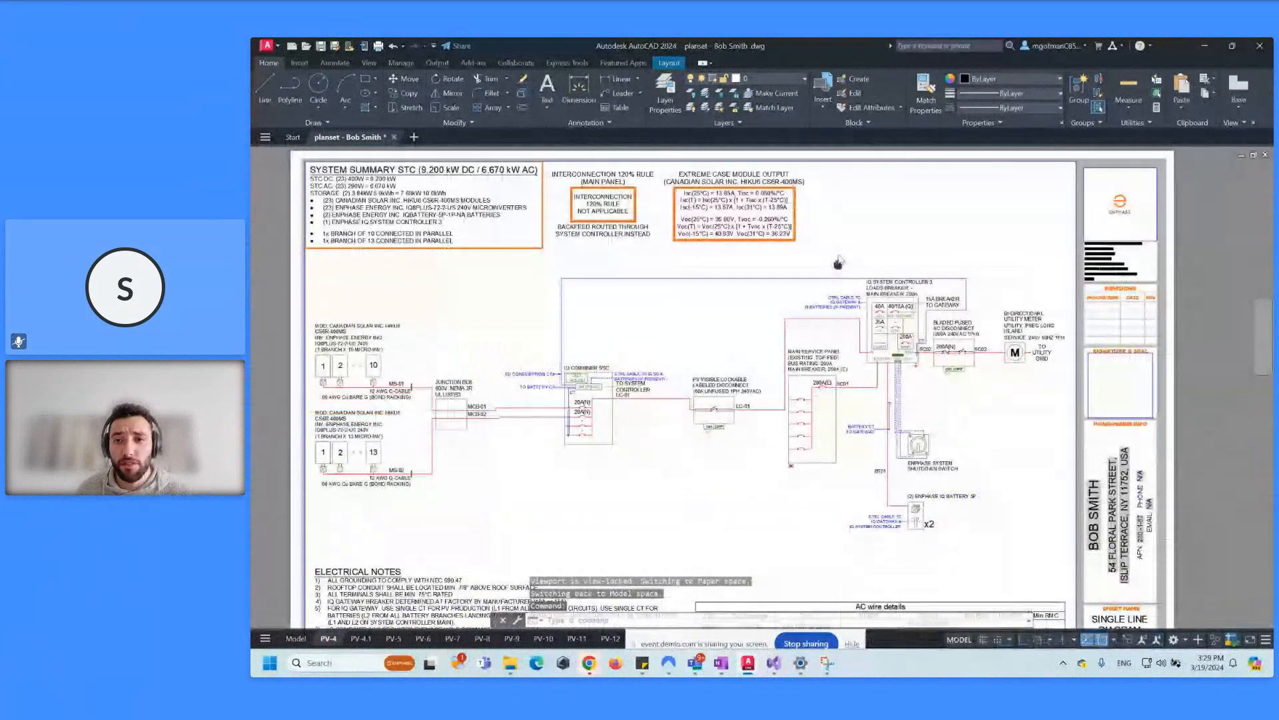
scroll(841, 257, down, 2)
double_click(1112, 389)
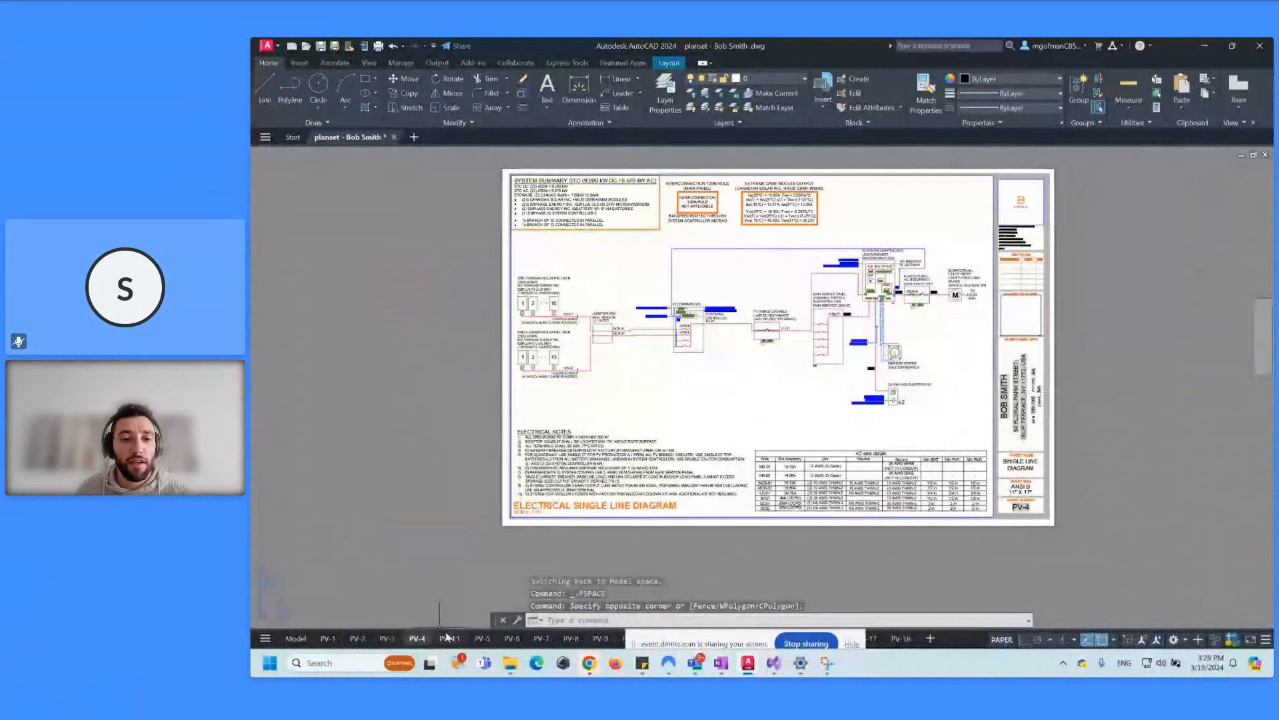
scroll(890, 322, up, 2)
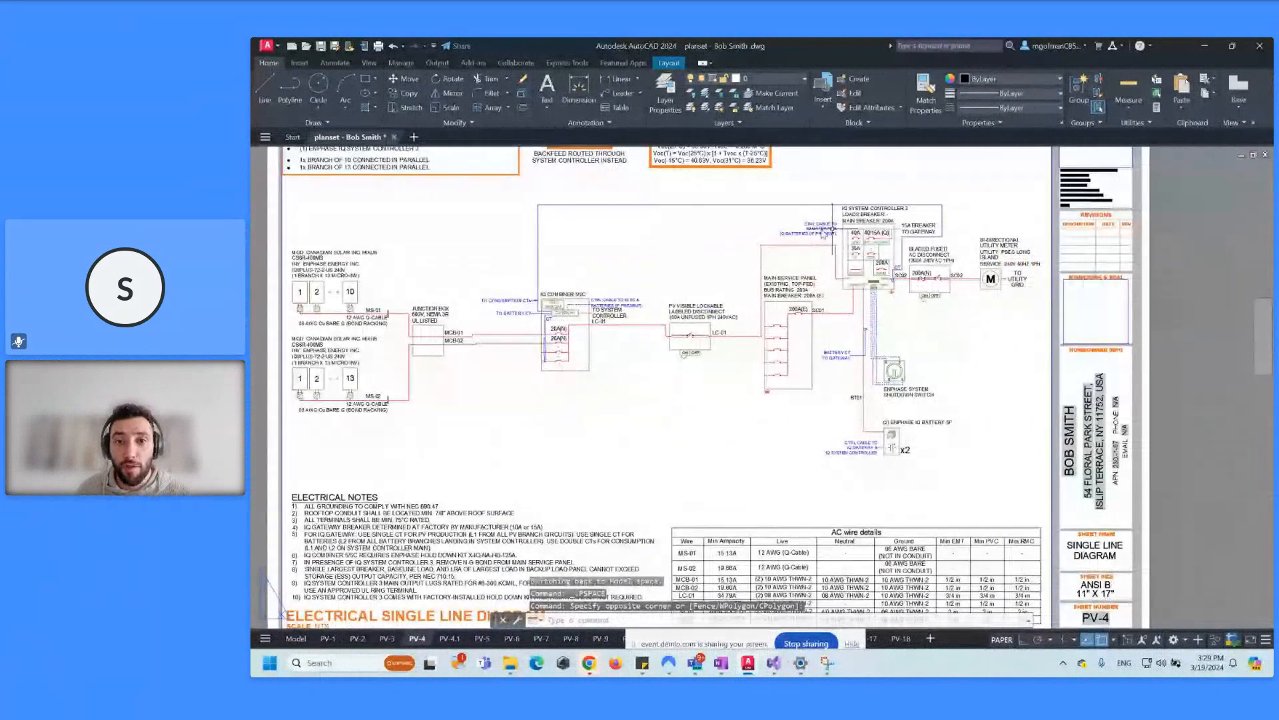
Step: Open the PV-4.1 three line diagram and inspect the IQ Combiner 5/5C and 60A LC-01 disconnect
scroll(891, 297, up, 2)
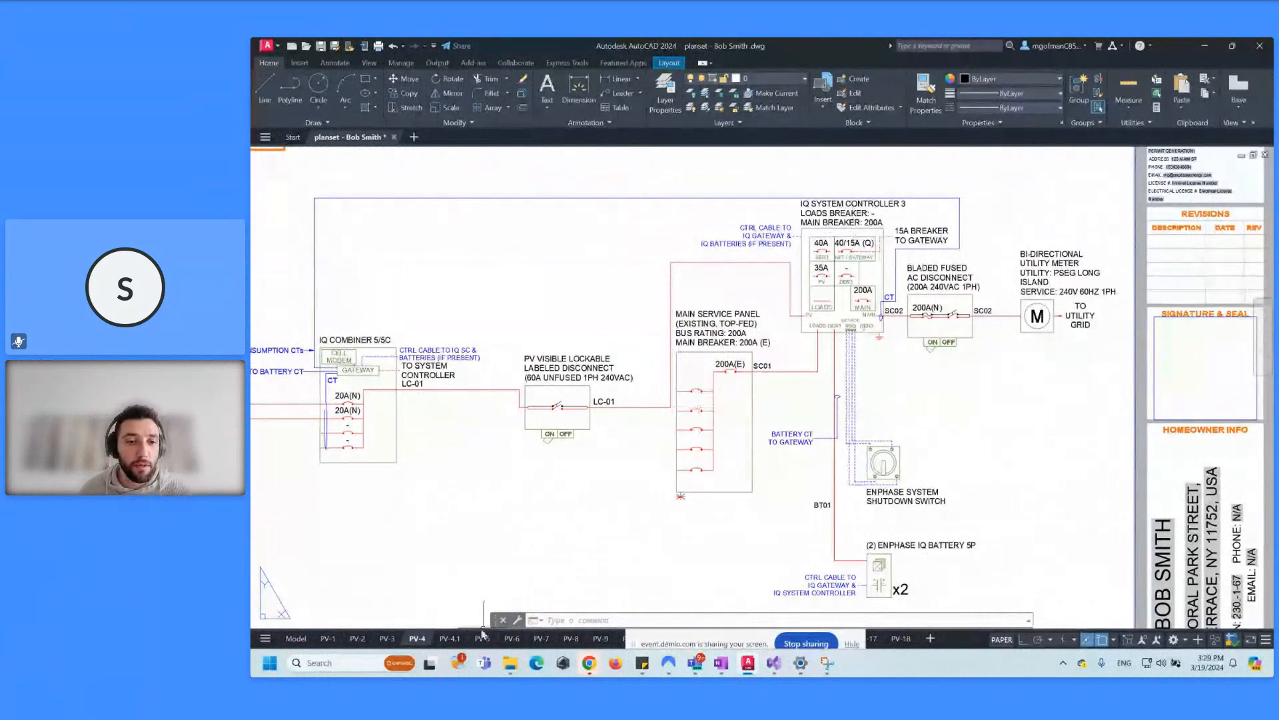
click(460, 639)
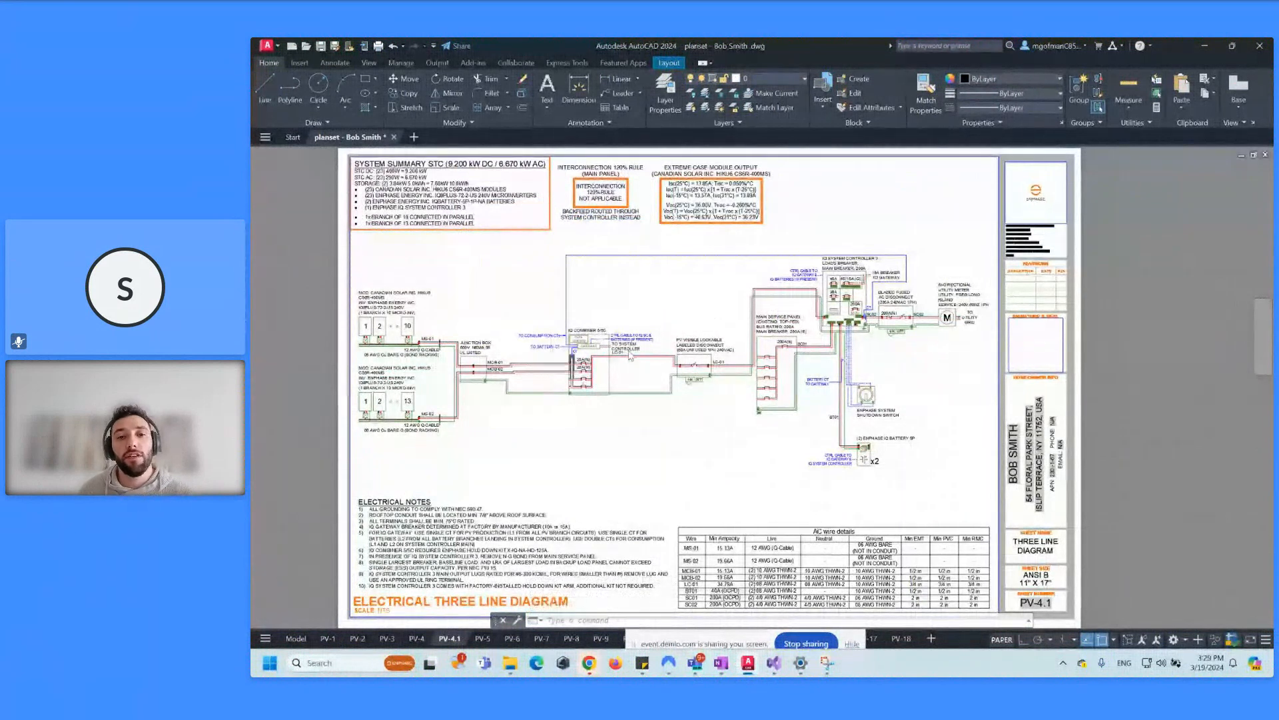
scroll(659, 365, up, 6)
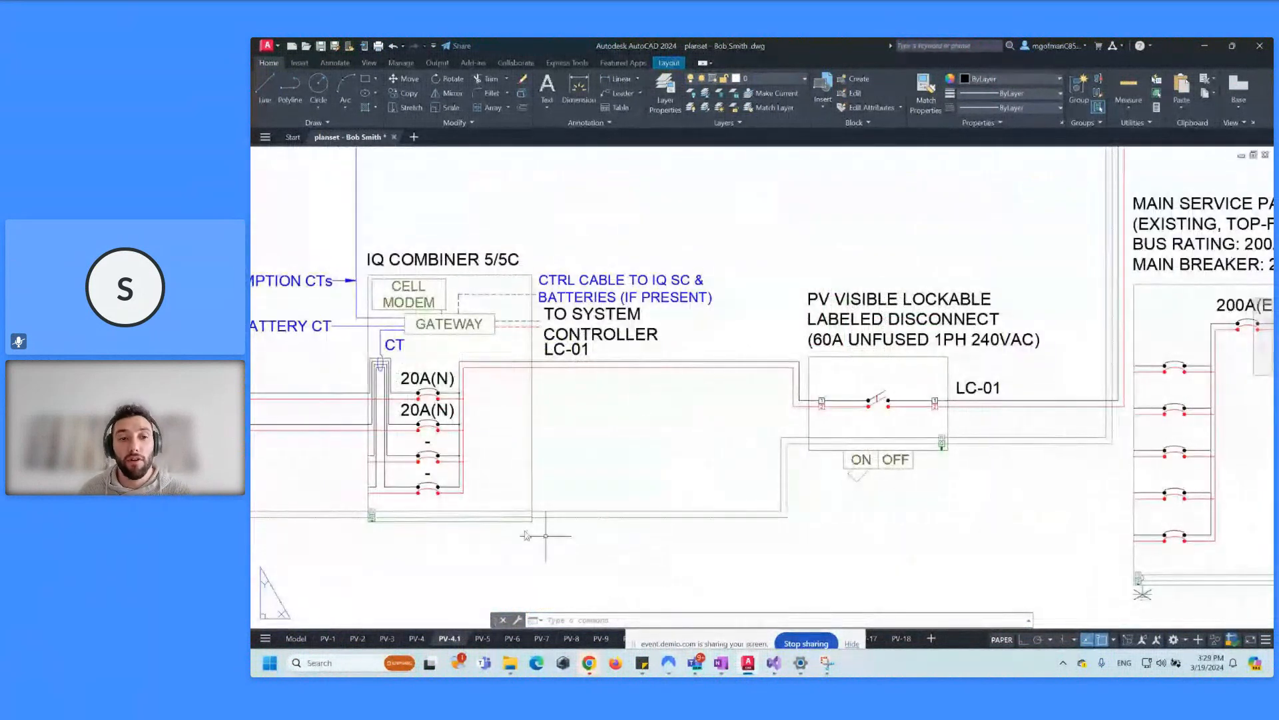
scroll(580, 508, up, 4)
scroll(826, 513, down, 2)
middle_drag(943, 487, 627, 474)
scroll(573, 426, down, 6)
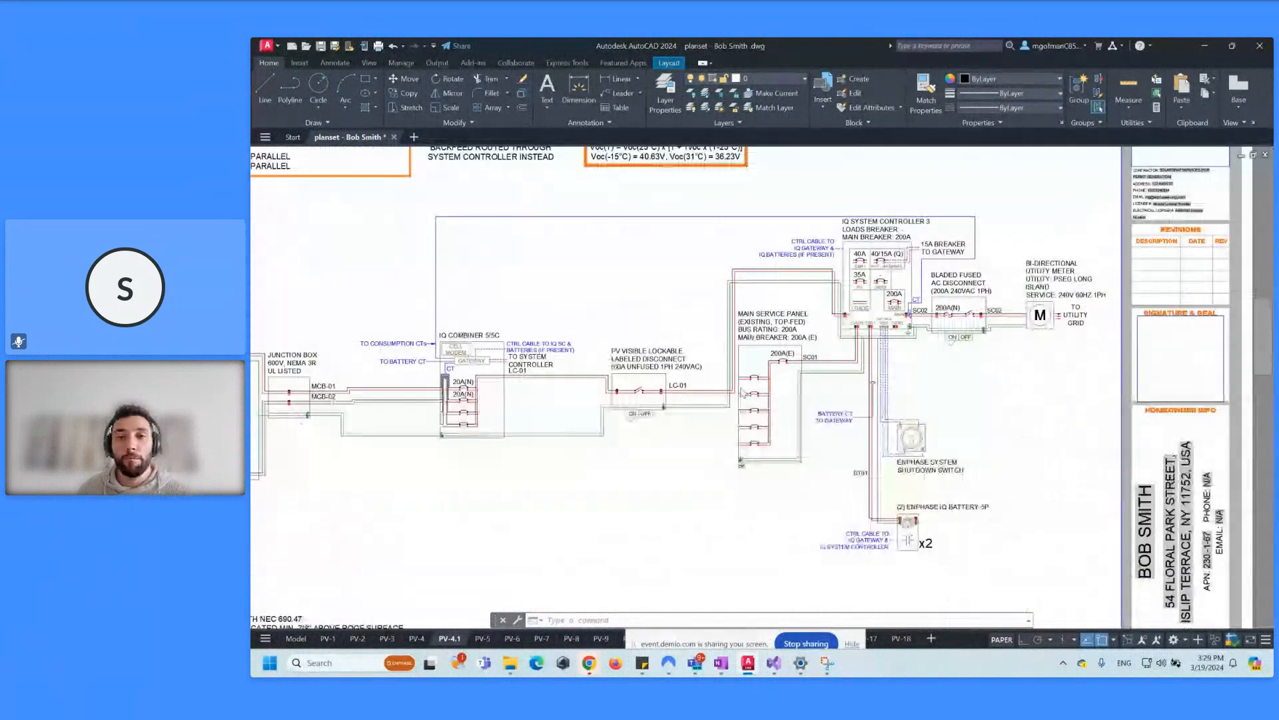
scroll(600, 406, down, 4)
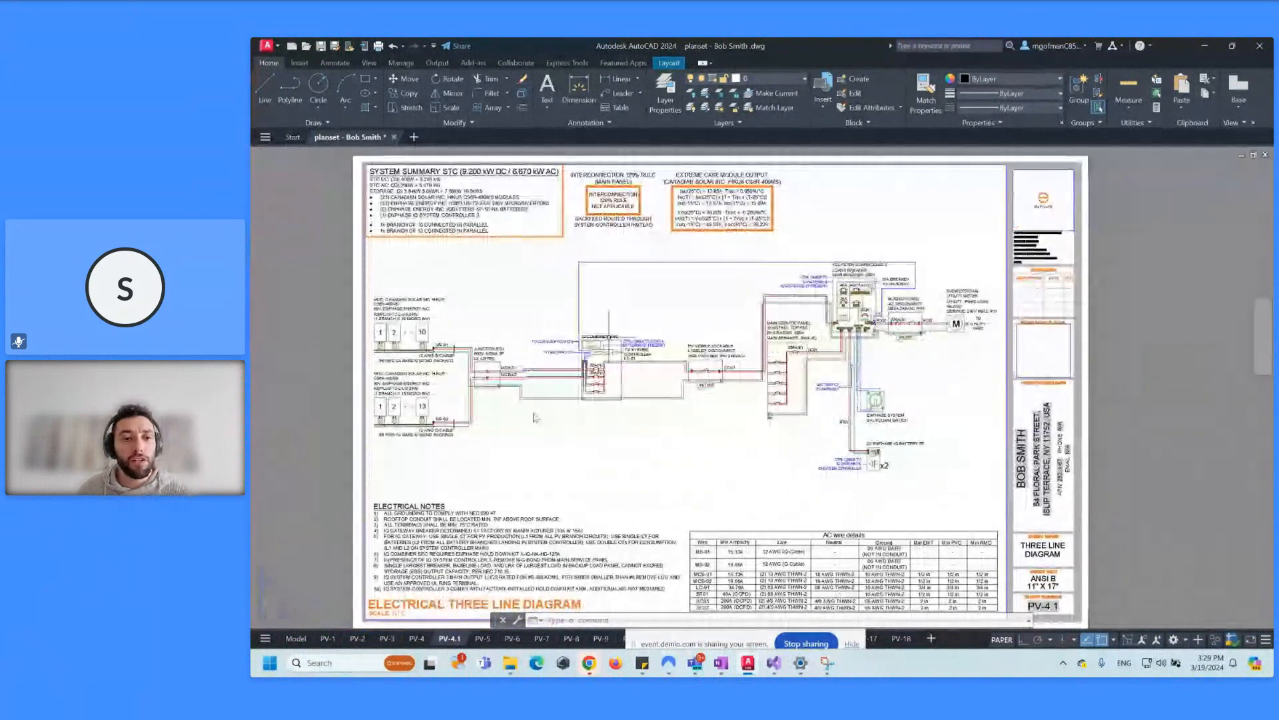
Step: Open PV-5, examine its AC wire details table, then center the whole sheet in view
click(481, 638)
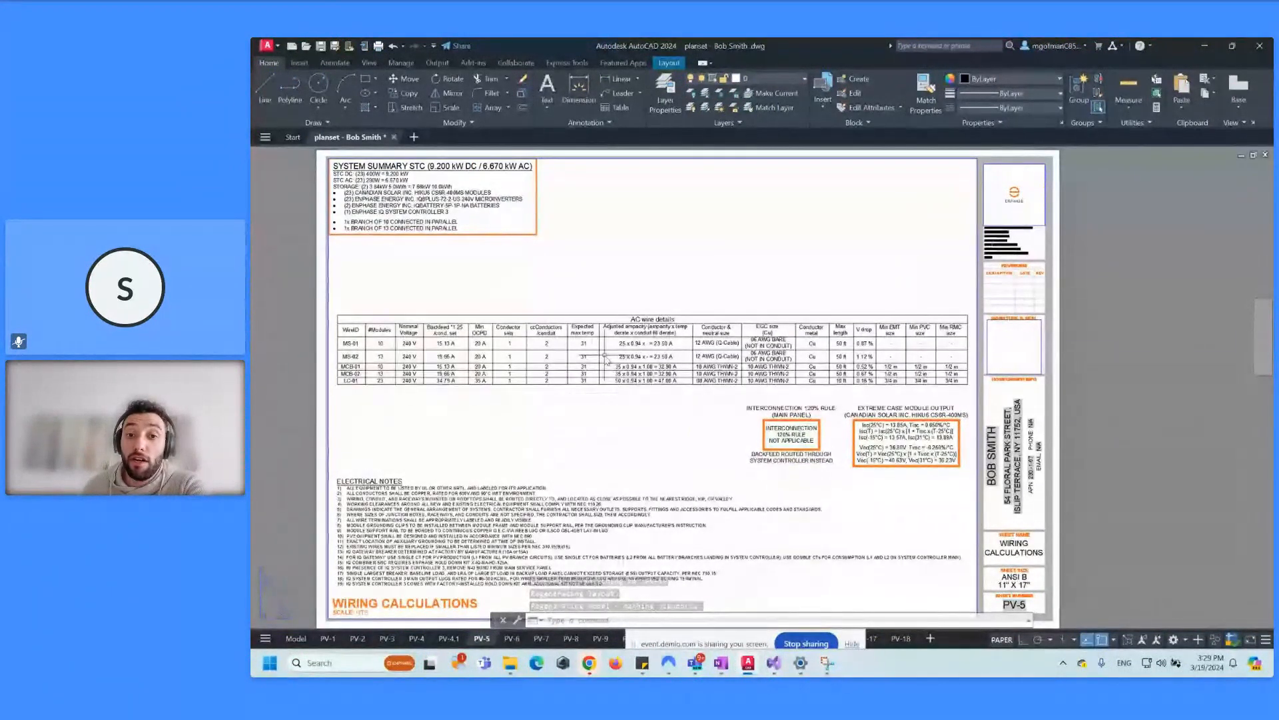
scroll(798, 332, up, 2)
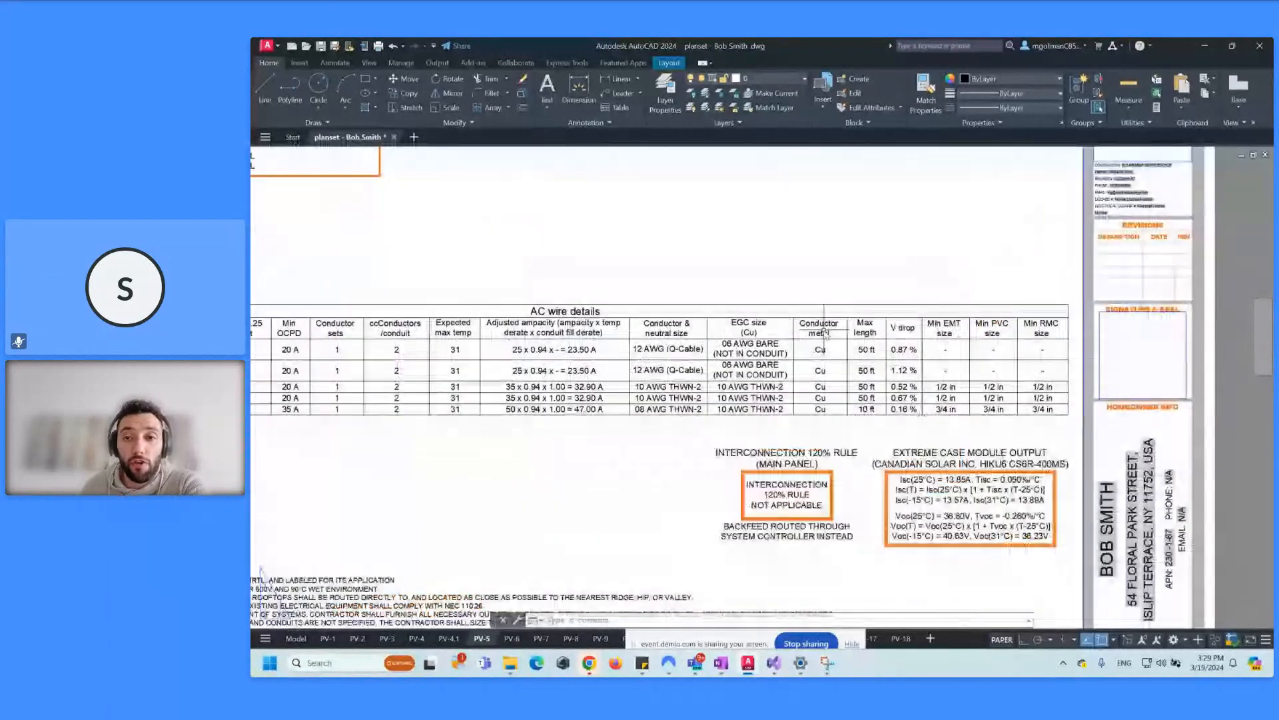
scroll(824, 332, down, 2)
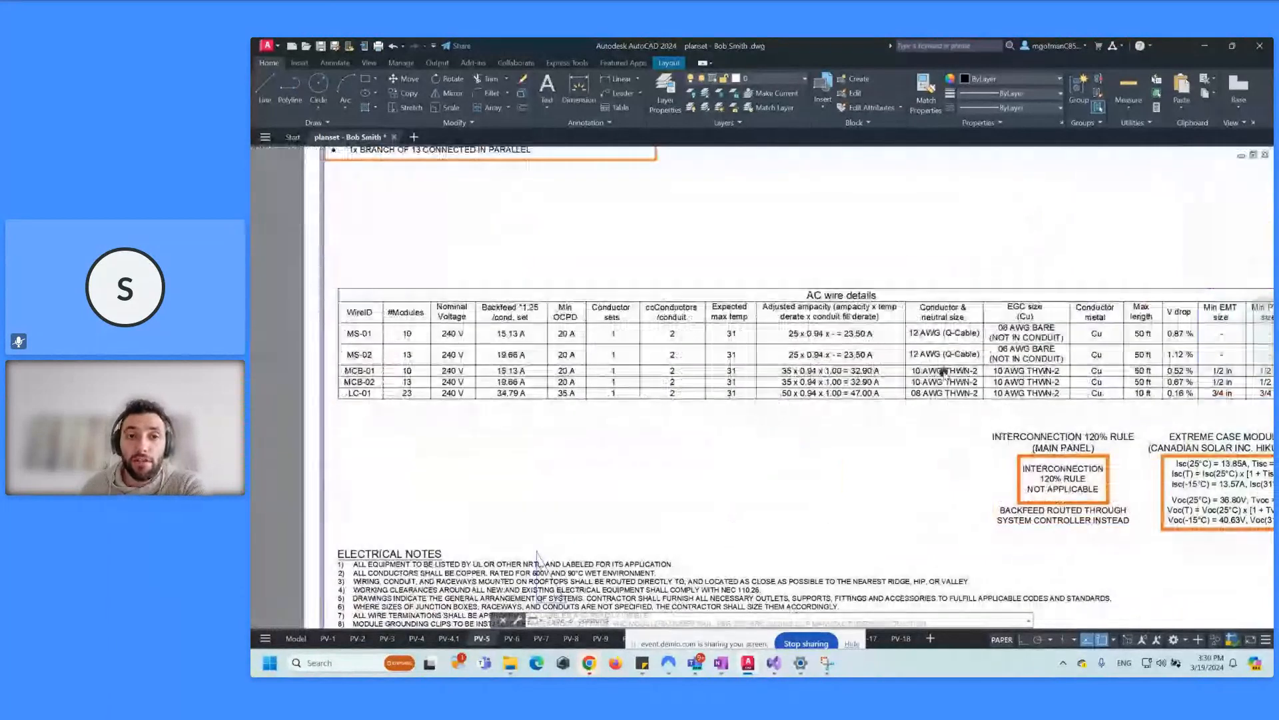
scroll(865, 359, up, 2)
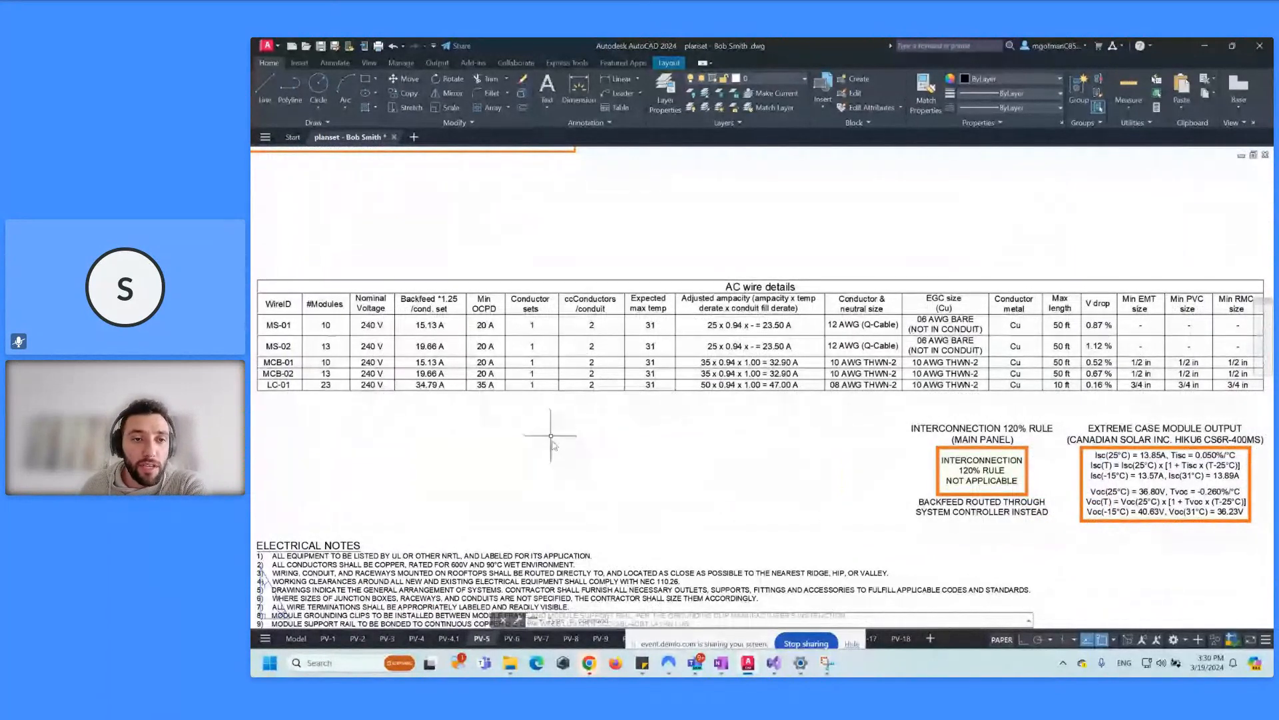
mouse_move(891, 408)
middle_down()
mouse_move(842, 394)
mouse_move(872, 389)
middle_up()
scroll(931, 309, down, 4)
scroll(933, 308, up, 2)
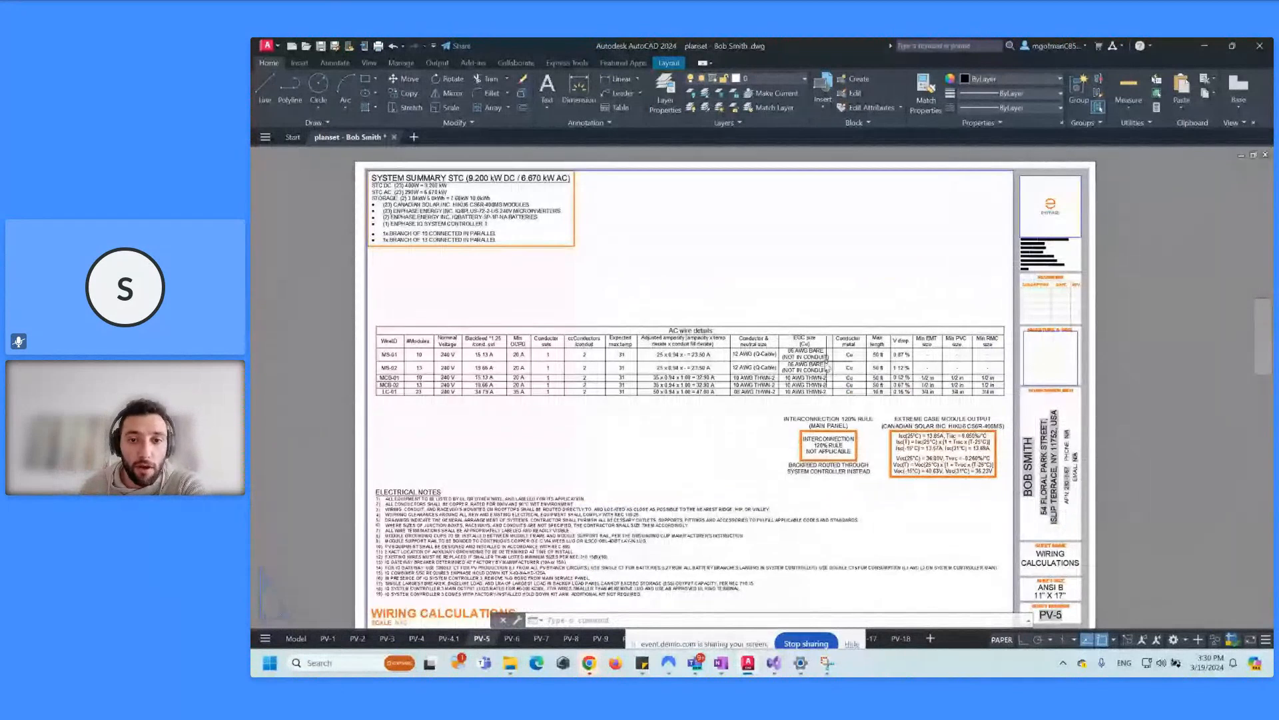
middle_drag(593, 412, 611, 392)
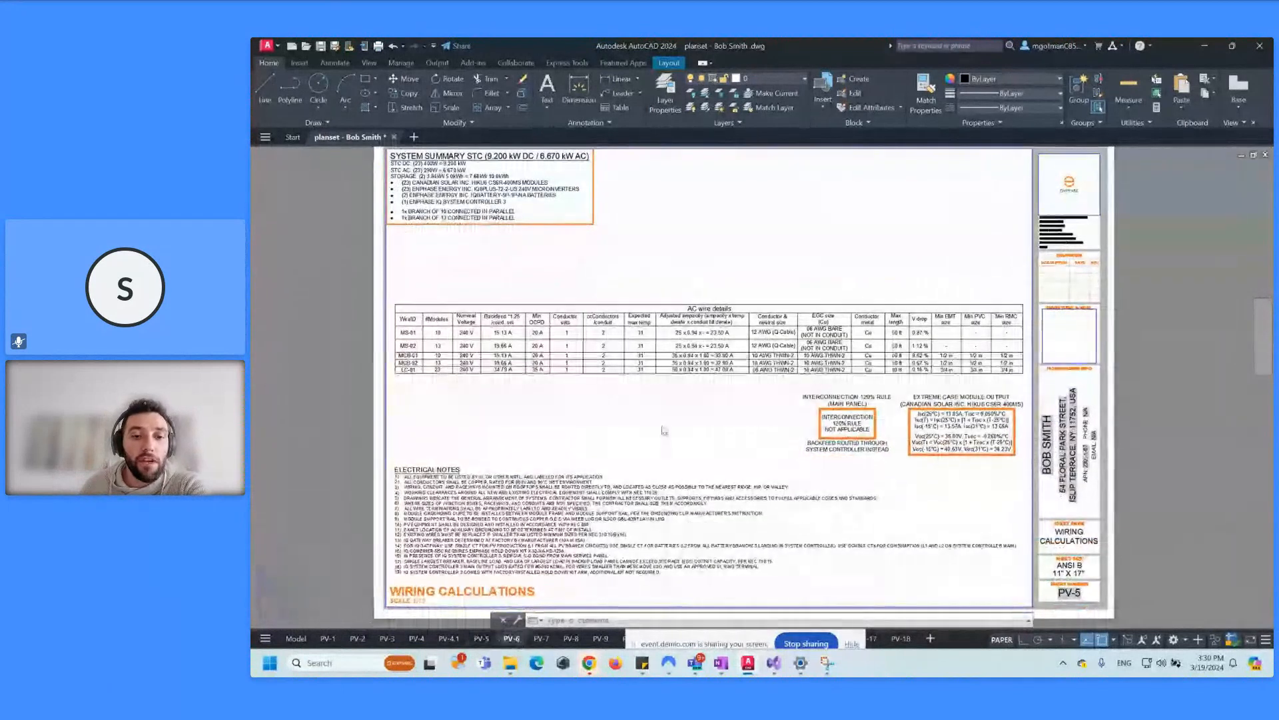
Step: Review the PV-6 placard warning labels, then open PV-7 and dismiss the stray Save As dialog
key(ctrl+Page_Down)
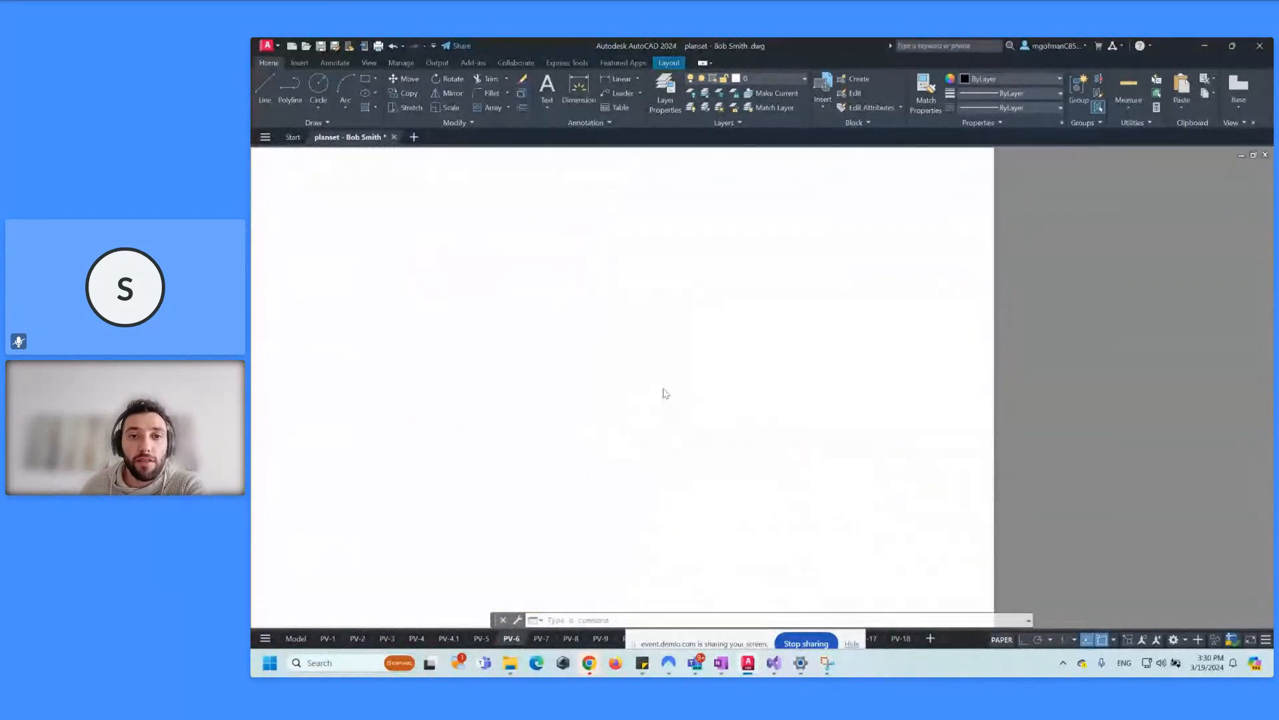
middle_drag(652, 383, 733, 368)
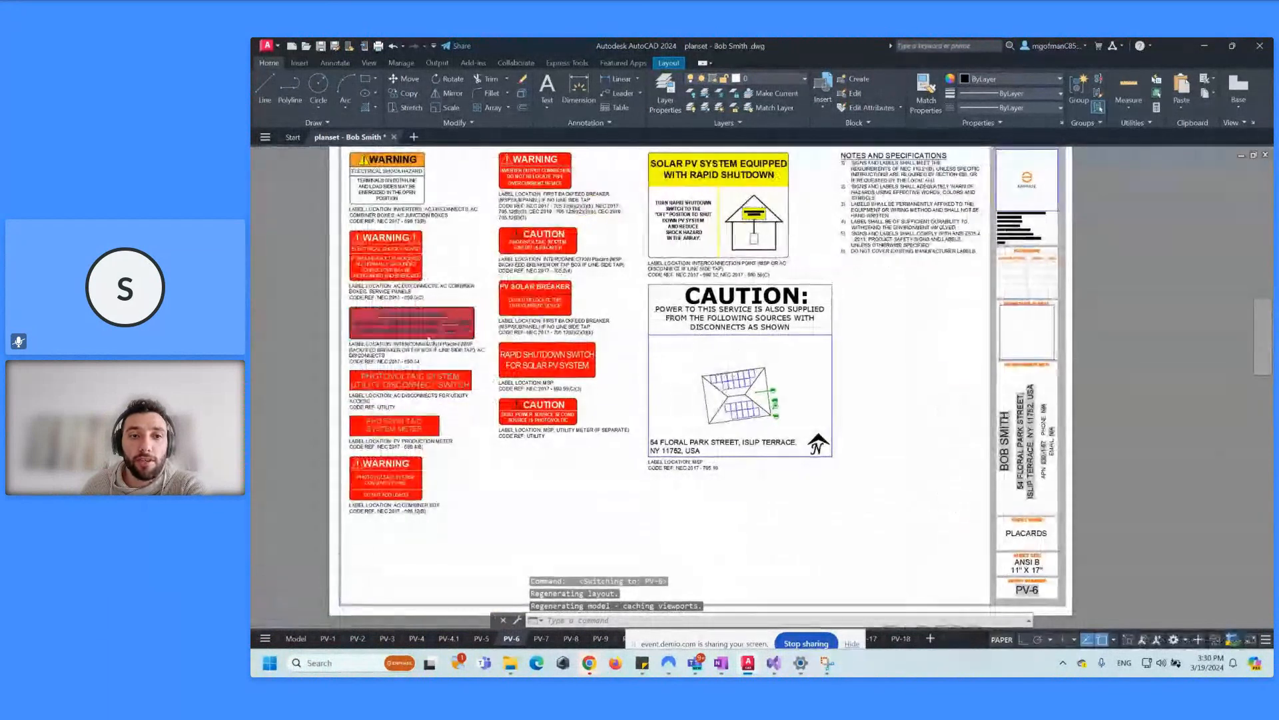
scroll(345, 340, up, 6)
scroll(647, 328, down, 4)
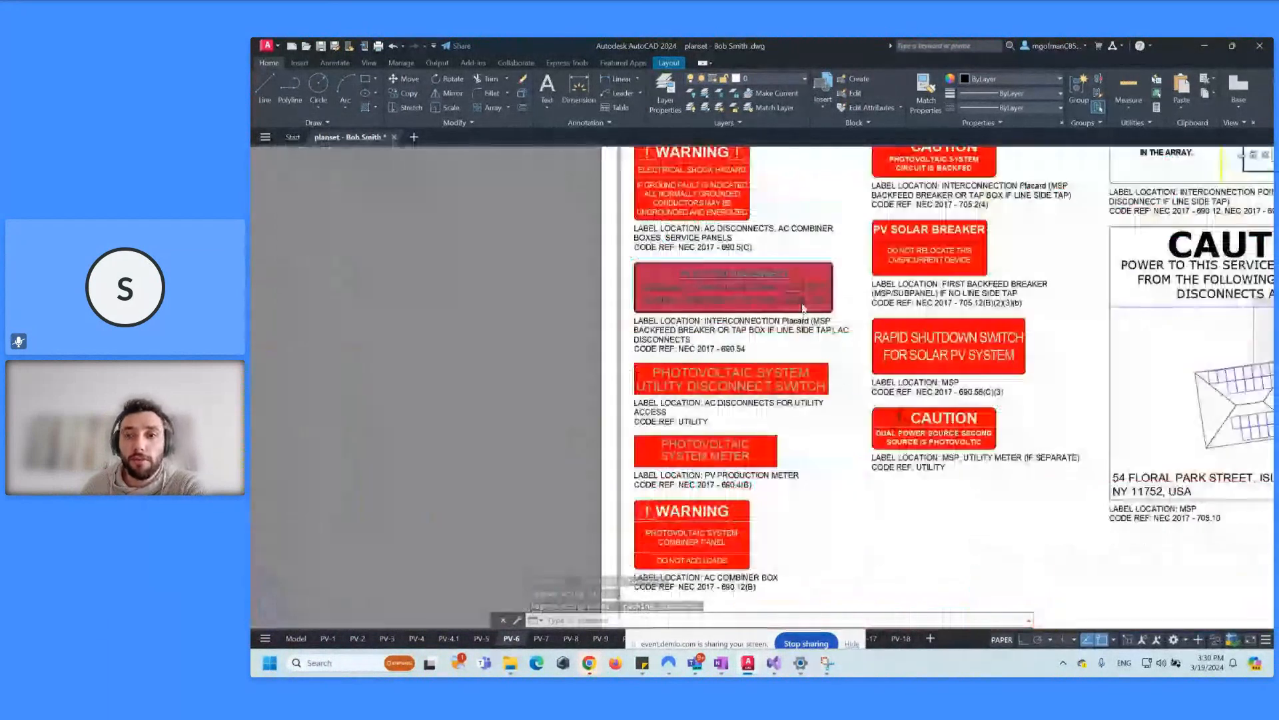
scroll(800, 402, down, 2)
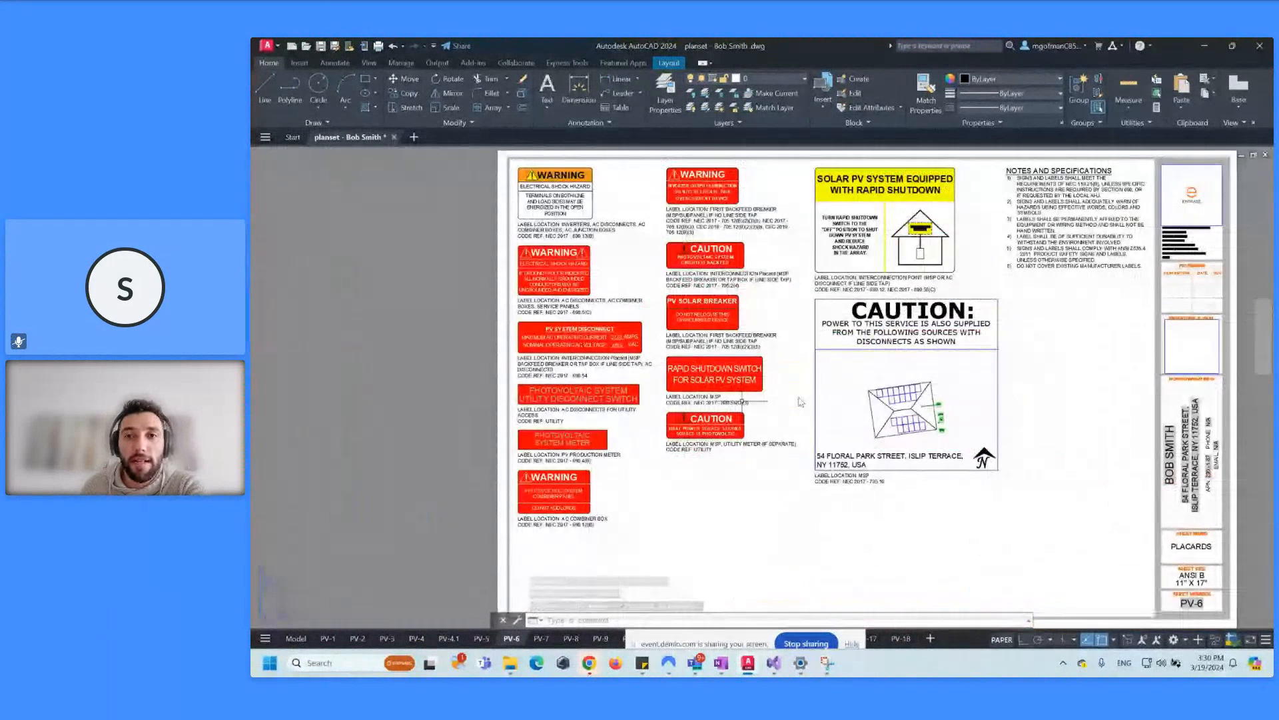
middle_drag(801, 402, 686, 381)
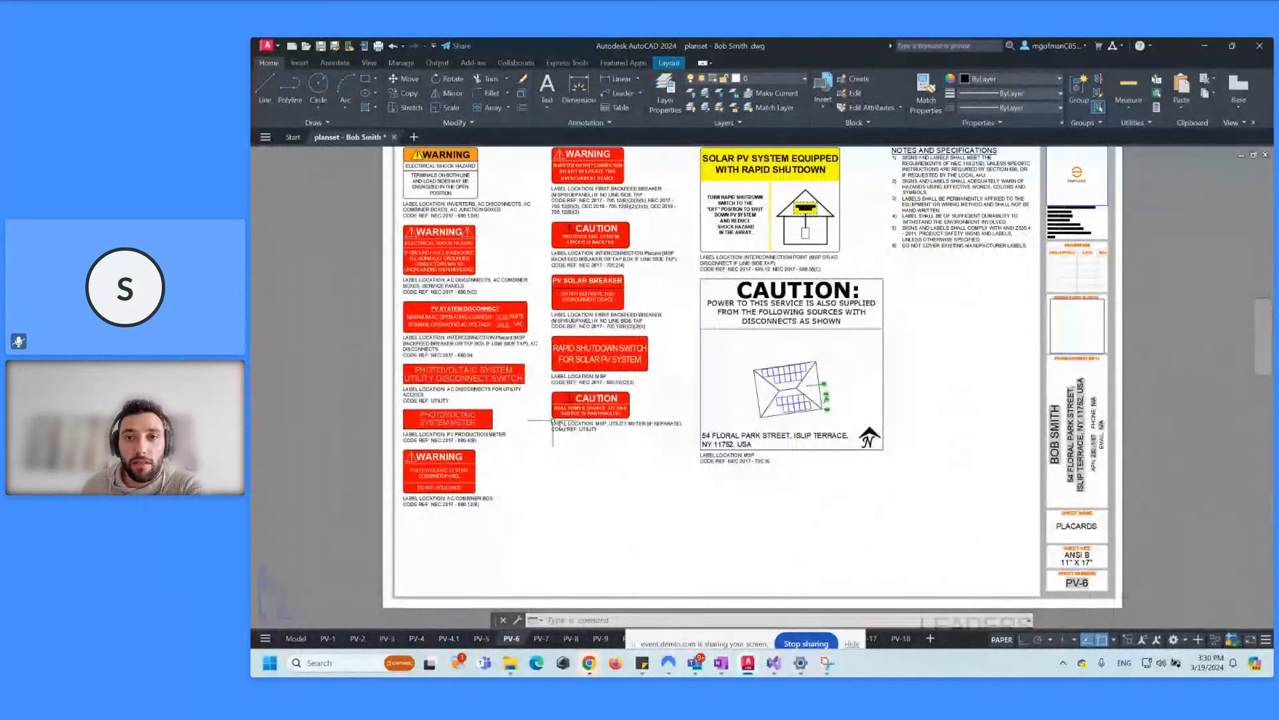
click(541, 638)
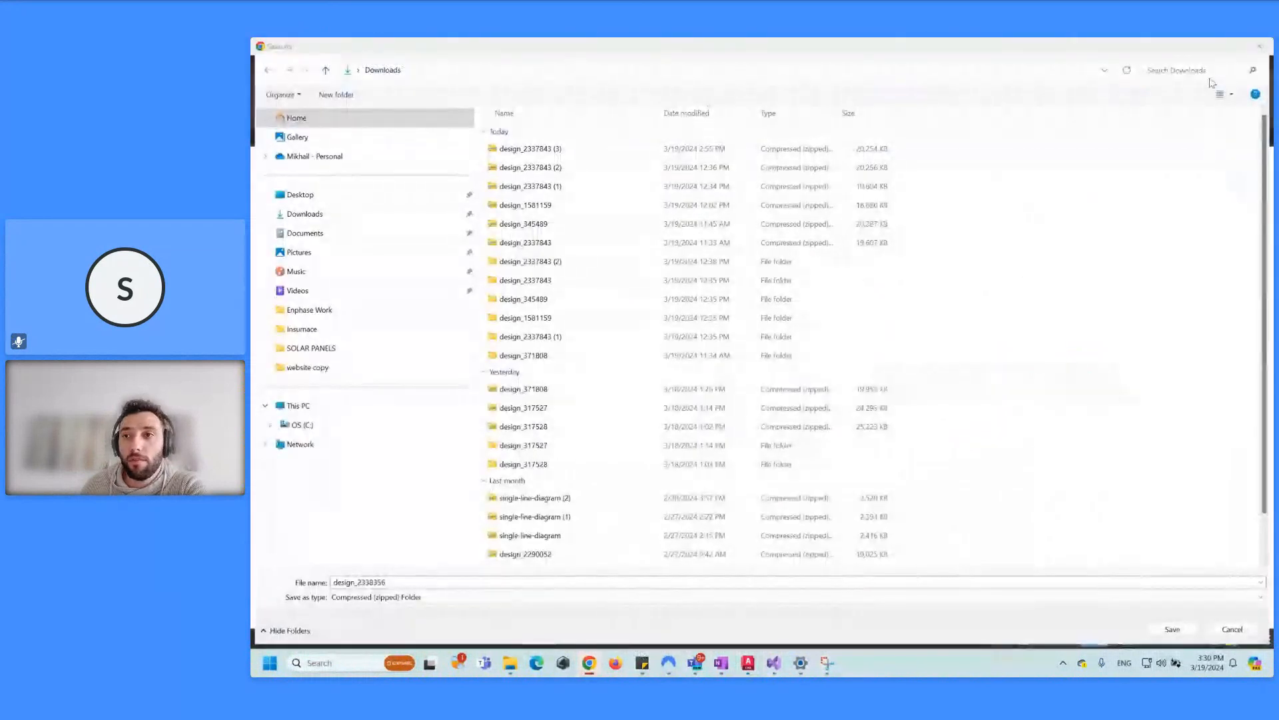
click(1260, 48)
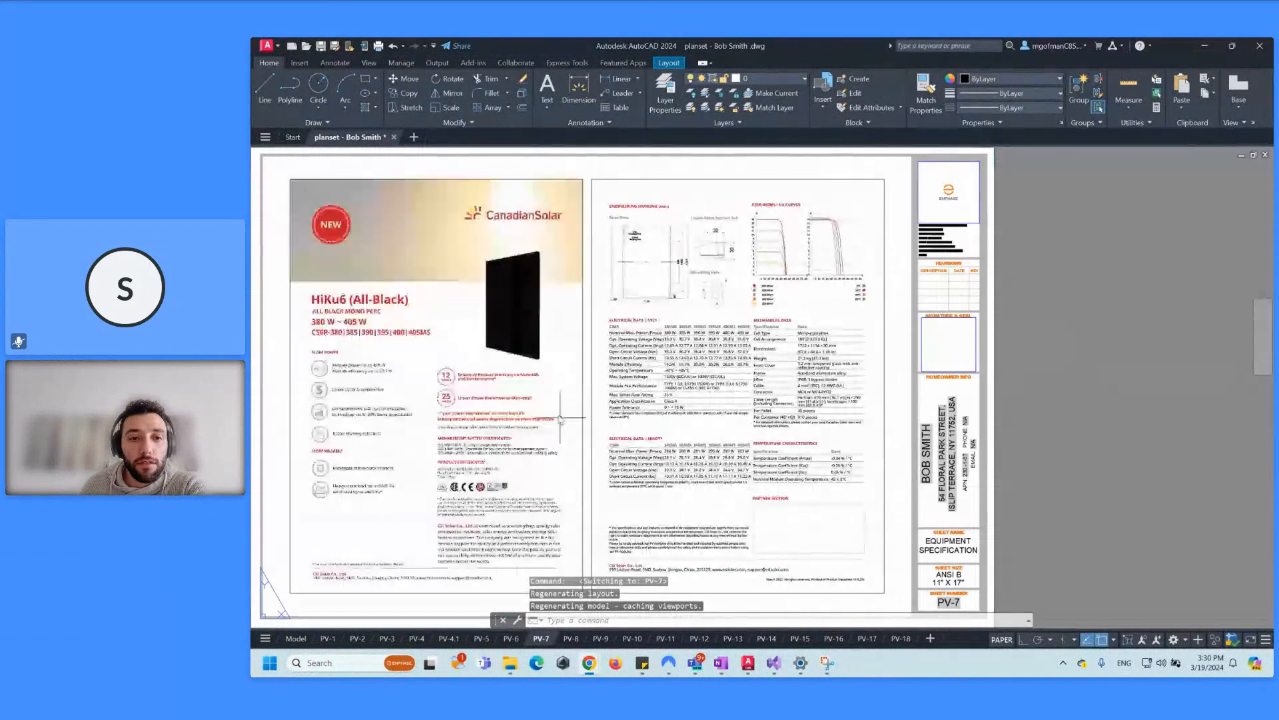
Step: Pan the PV-7 module datasheet into view, then view the PV-8 microinverter and PV-9 battery sheets
middle_drag(535, 419, 575, 405)
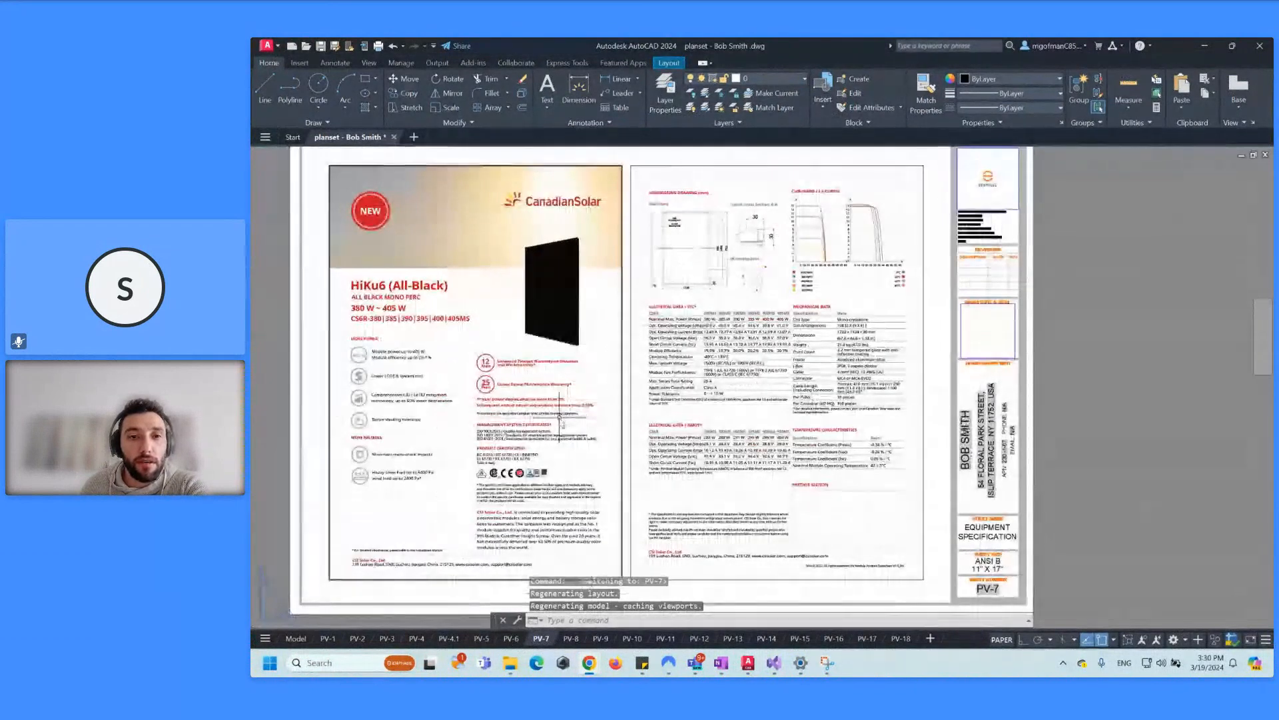
middle_drag(576, 478, 598, 464)
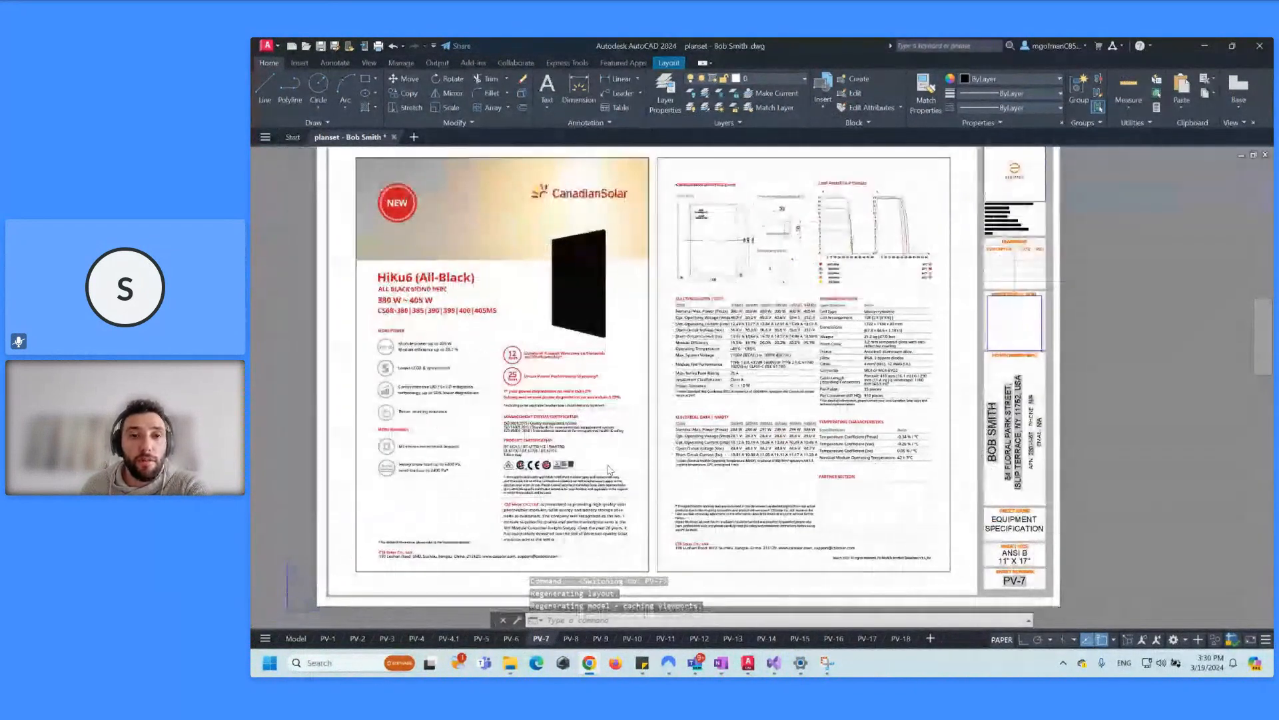
click(571, 638)
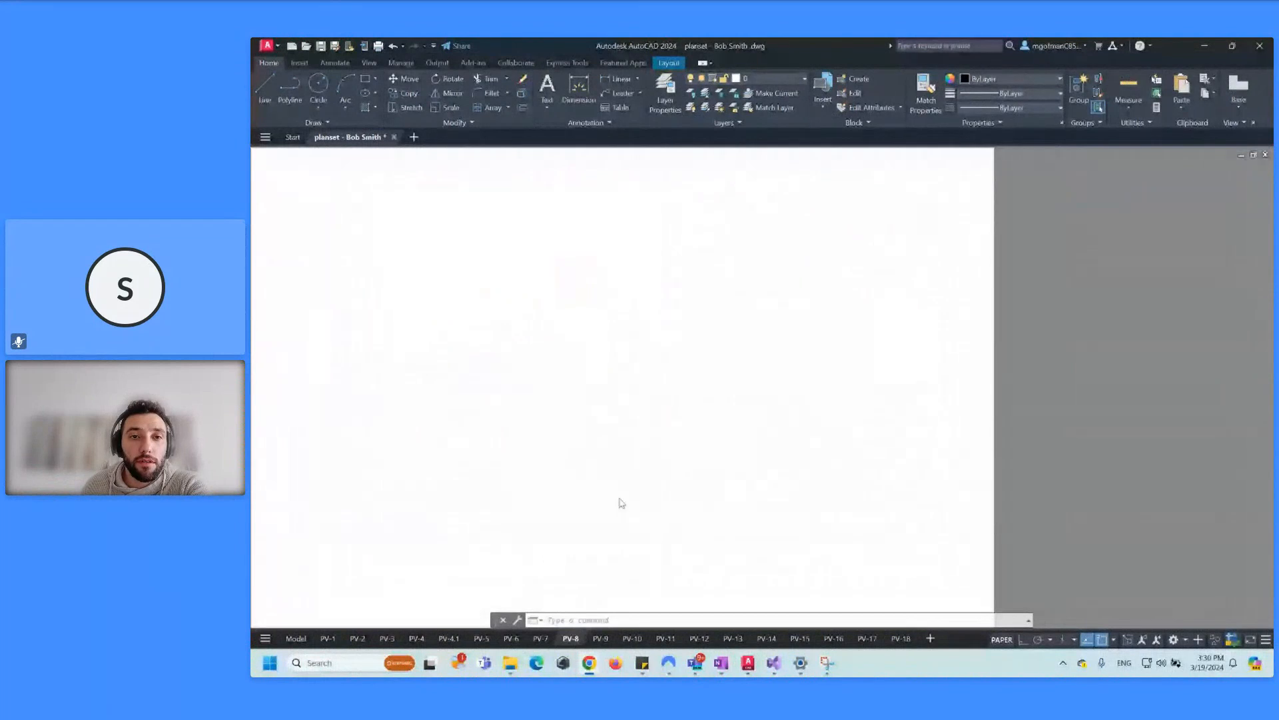
click(601, 638)
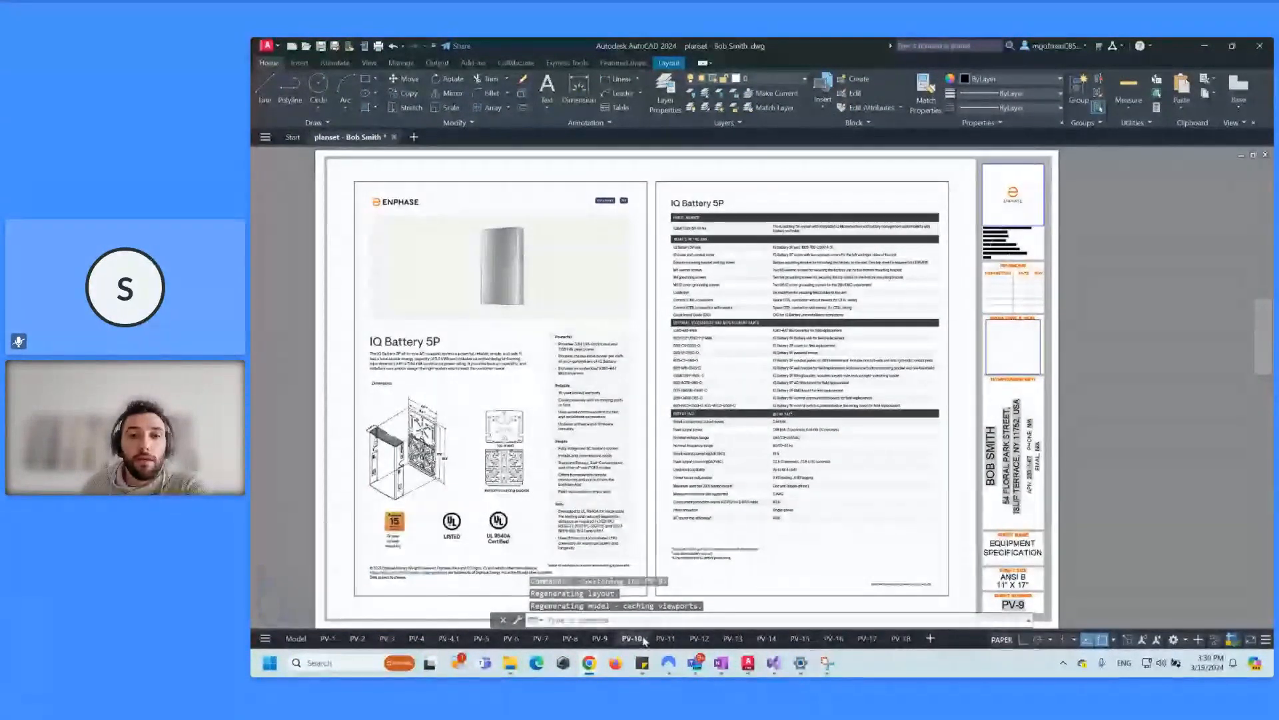
Step: Step through sheets PV-10, PV-11 combiner, PV-12 and PV-13 system controller, ending on PV-14
click(642, 639)
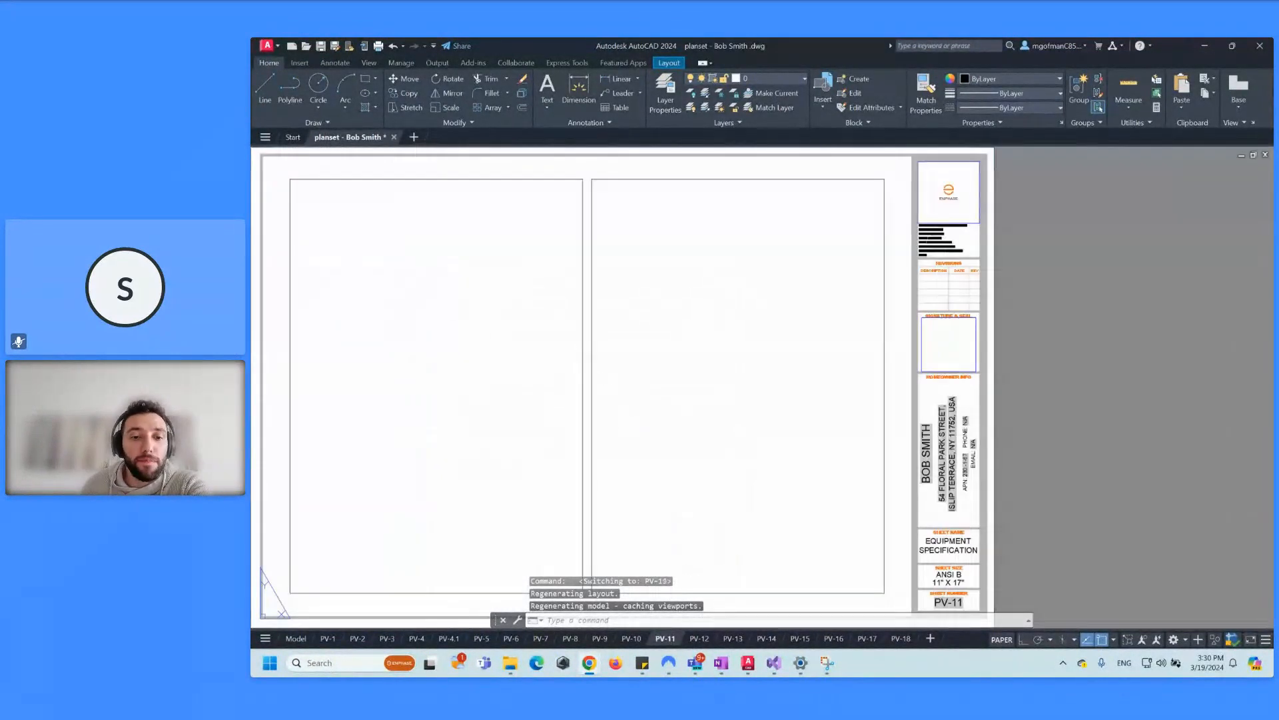
middle_drag(537, 310, 572, 301)
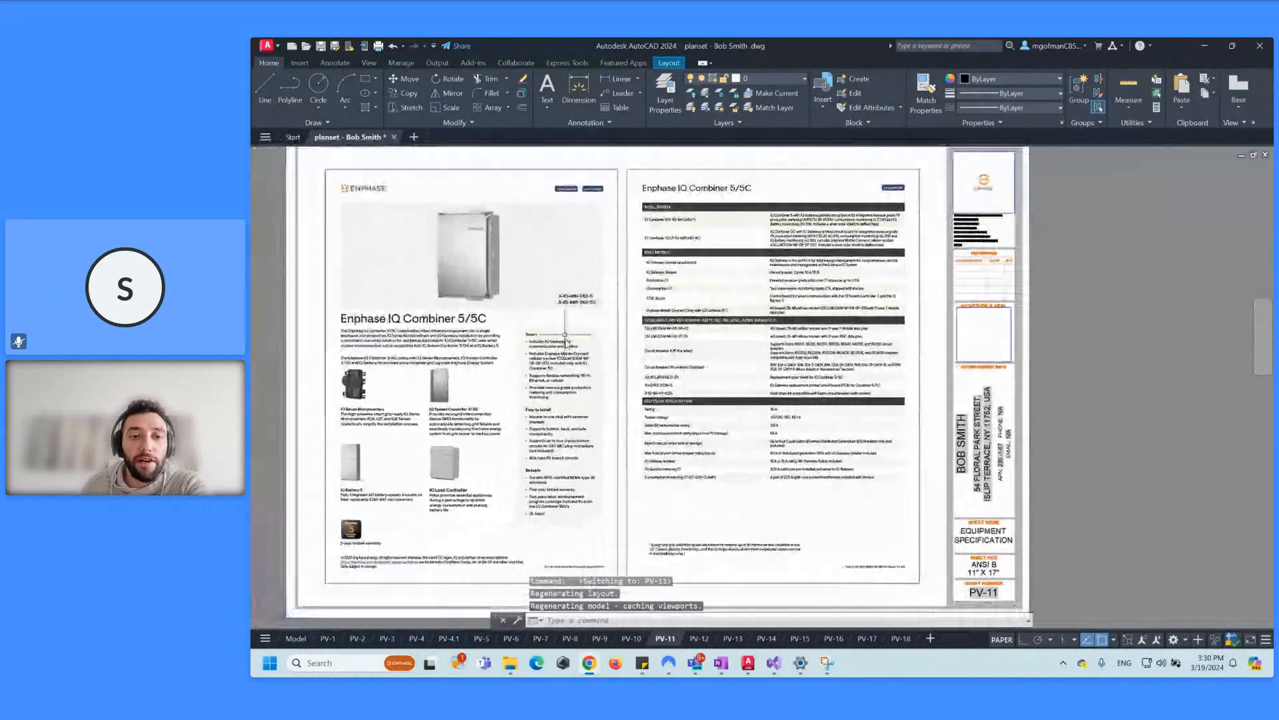
key(ctrl+Page_Down)
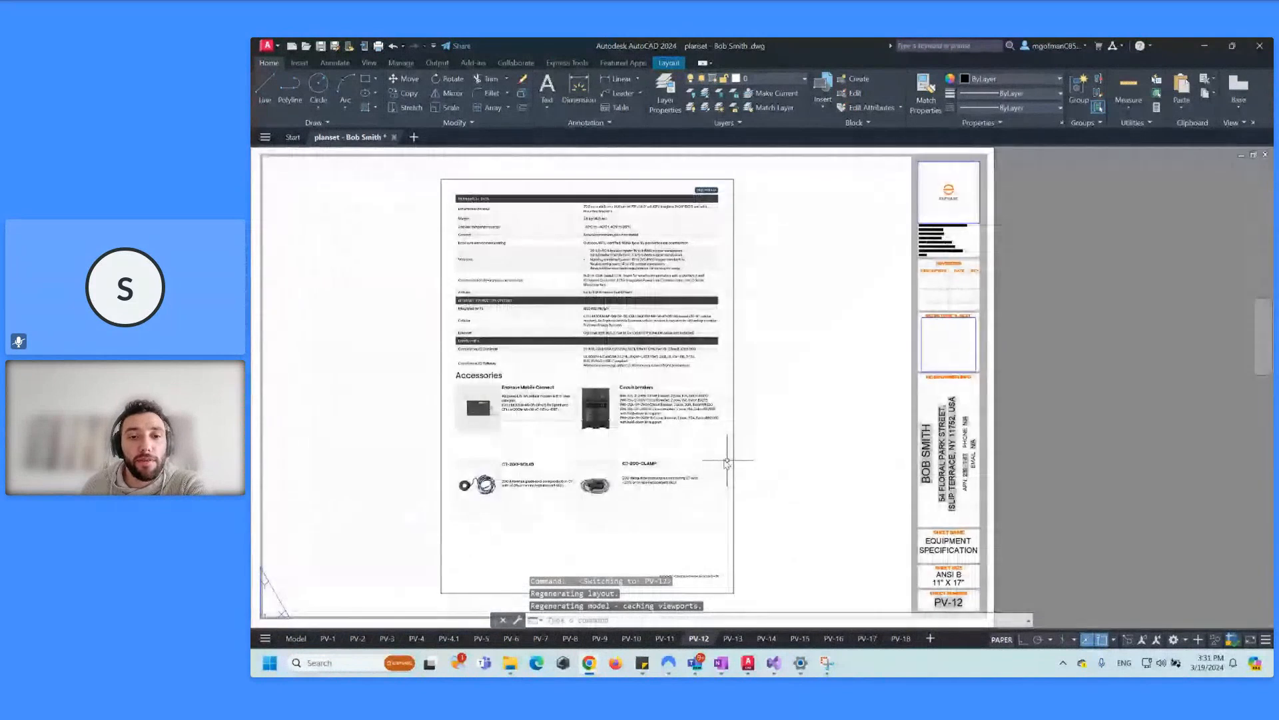
click(732, 638)
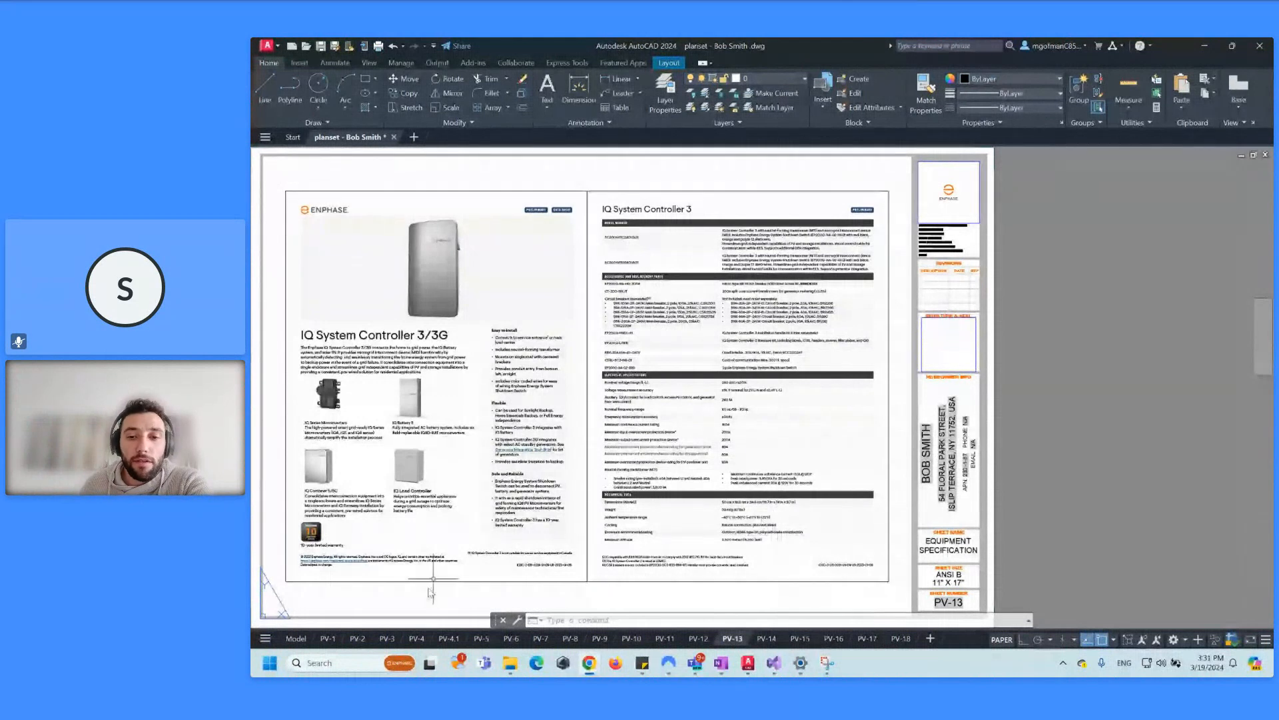
click(765, 639)
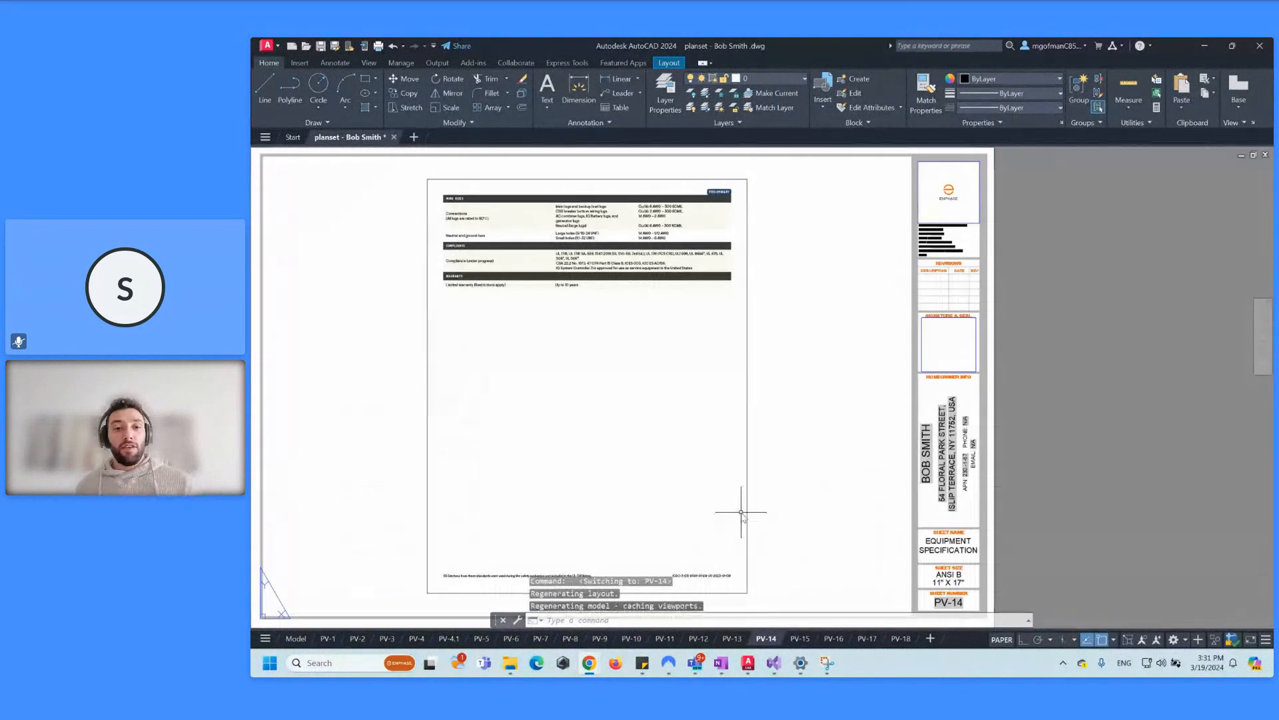
Step: Go back to the PV-1 cover page and frame the 23-module 9.200 kW system summary
click(341, 641)
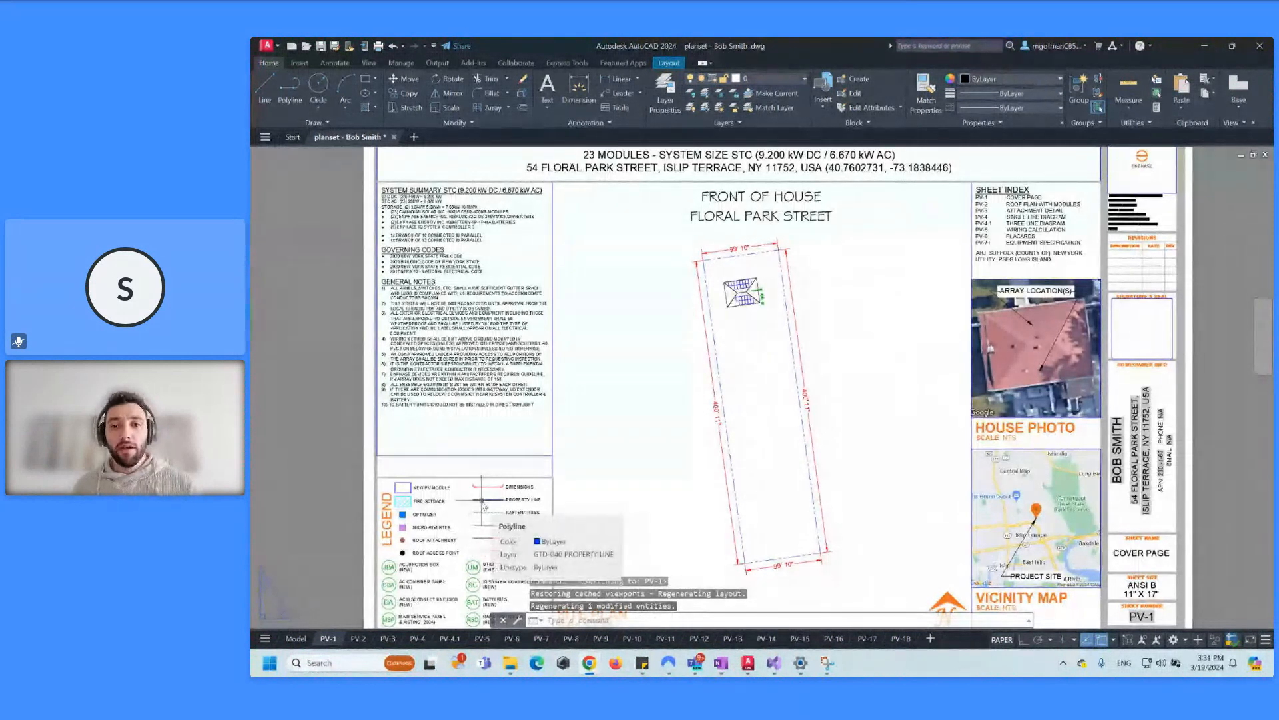
scroll(697, 393, down, 3)
scroll(633, 319, up, 3)
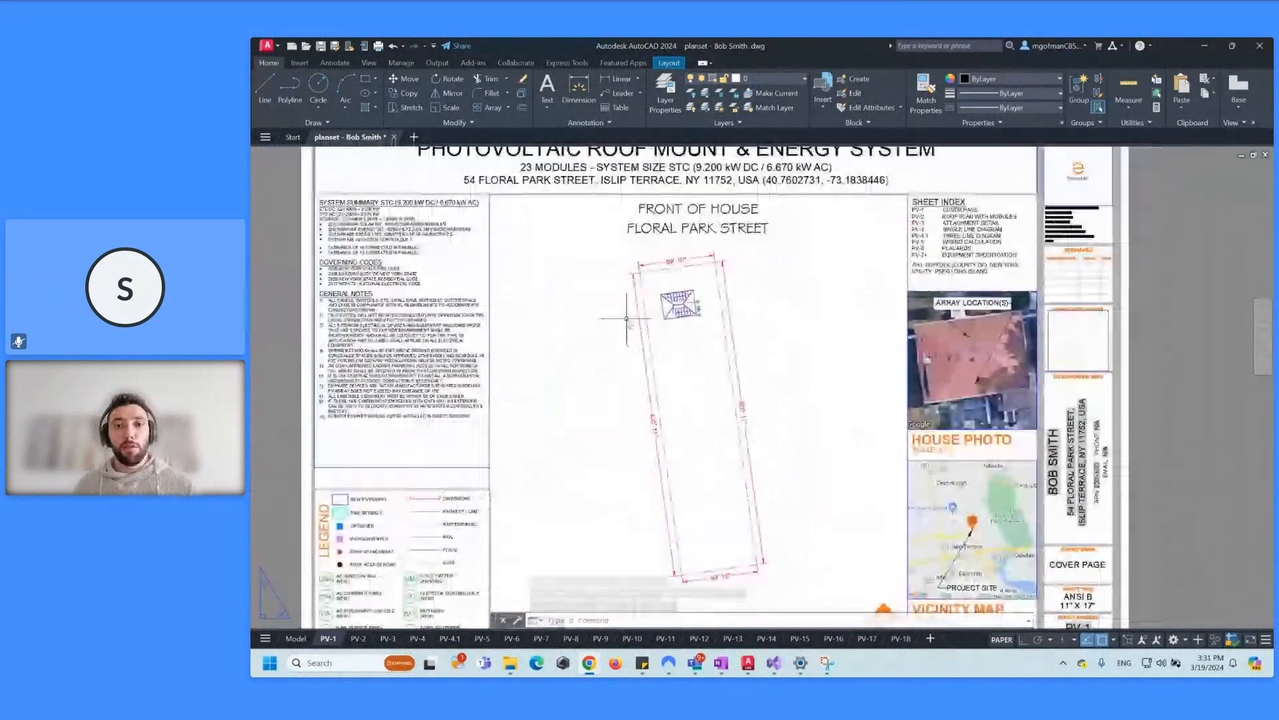